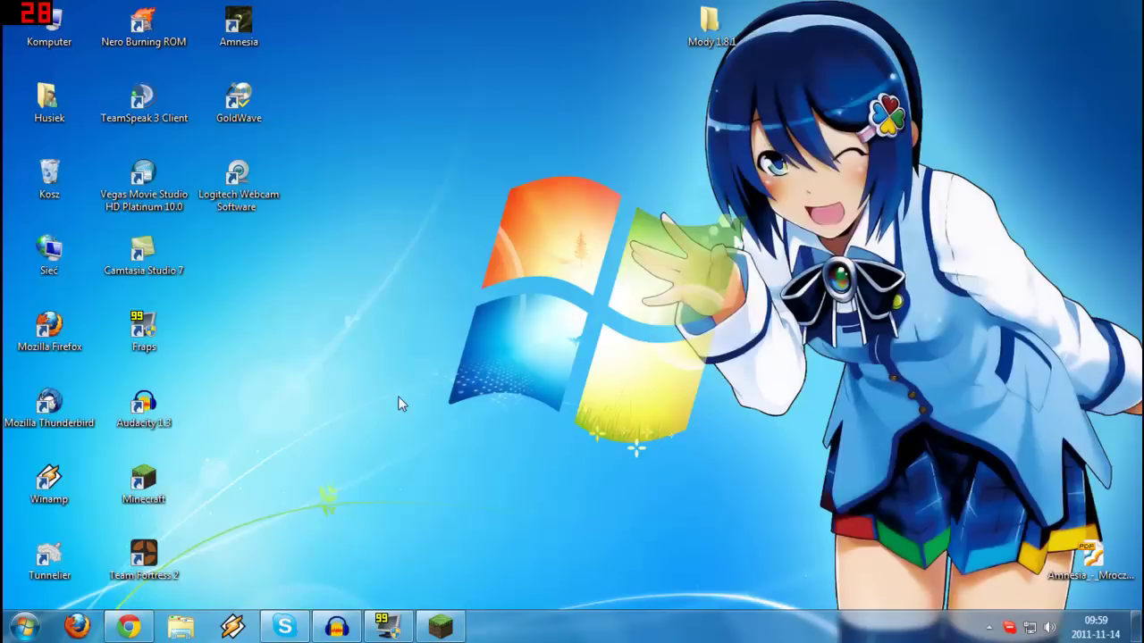
# Switch to Chrome, look through the Minecraft Mods forum topic list down to its end, and close the browser.
pyautogui.click(141, 628)
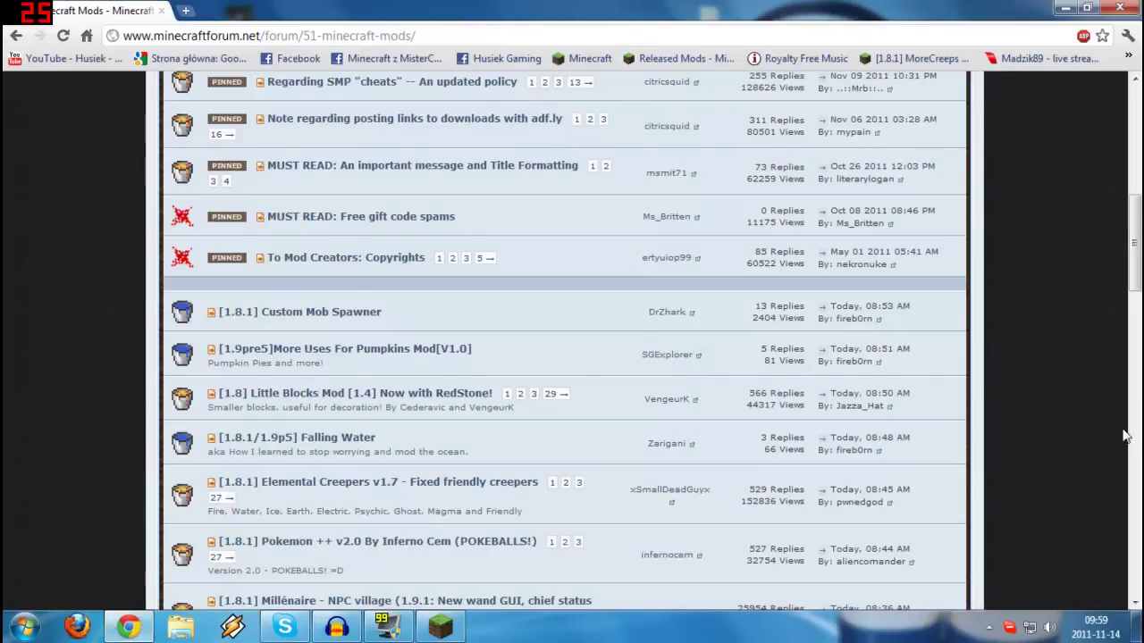
pyautogui.moveTo(1134, 265); pyautogui.dragTo(1136, 158)
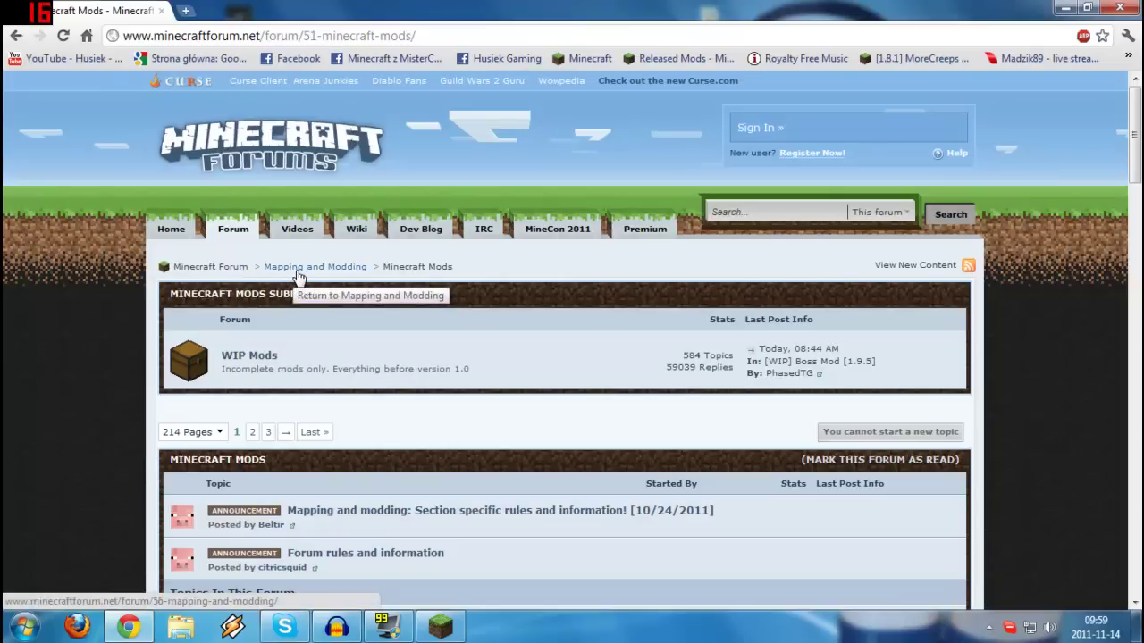
pyautogui.scroll(-3, 937, 344)
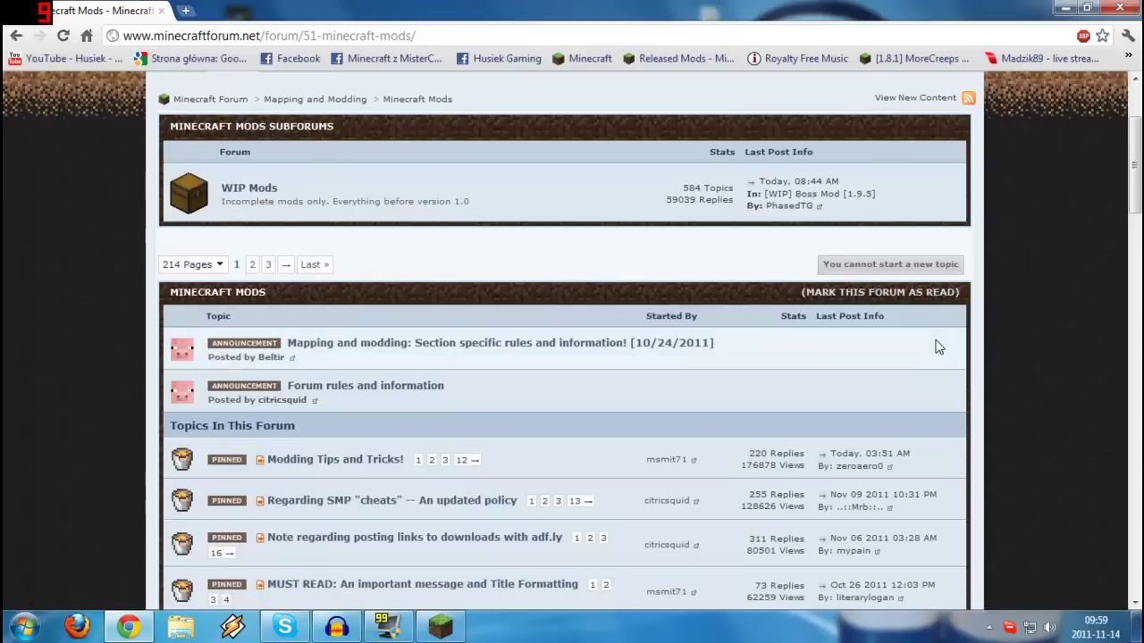
pyautogui.scroll(-1, 934, 341)
pyautogui.scroll(-1, 954, 327)
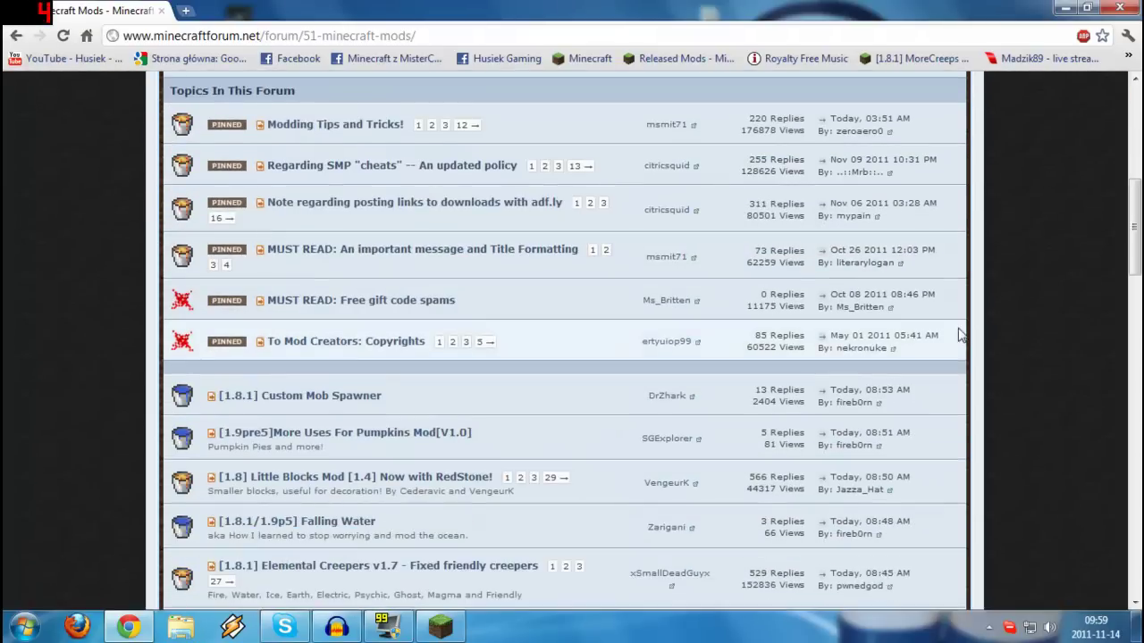
pyautogui.scroll(-4, 951, 314)
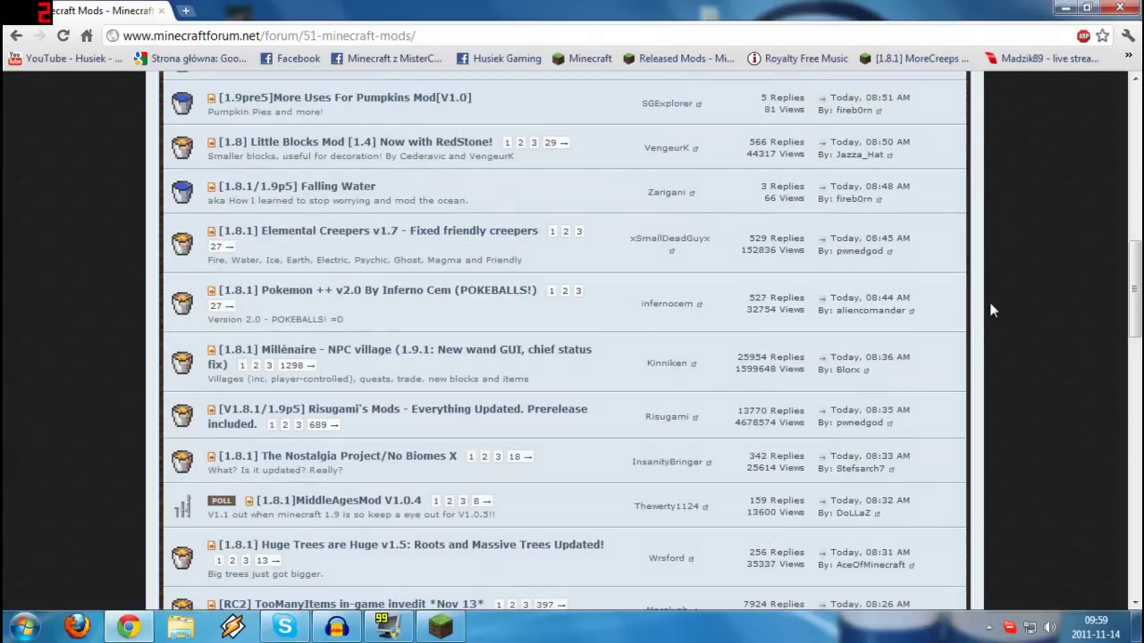
pyautogui.scroll(-2, 1009, 301)
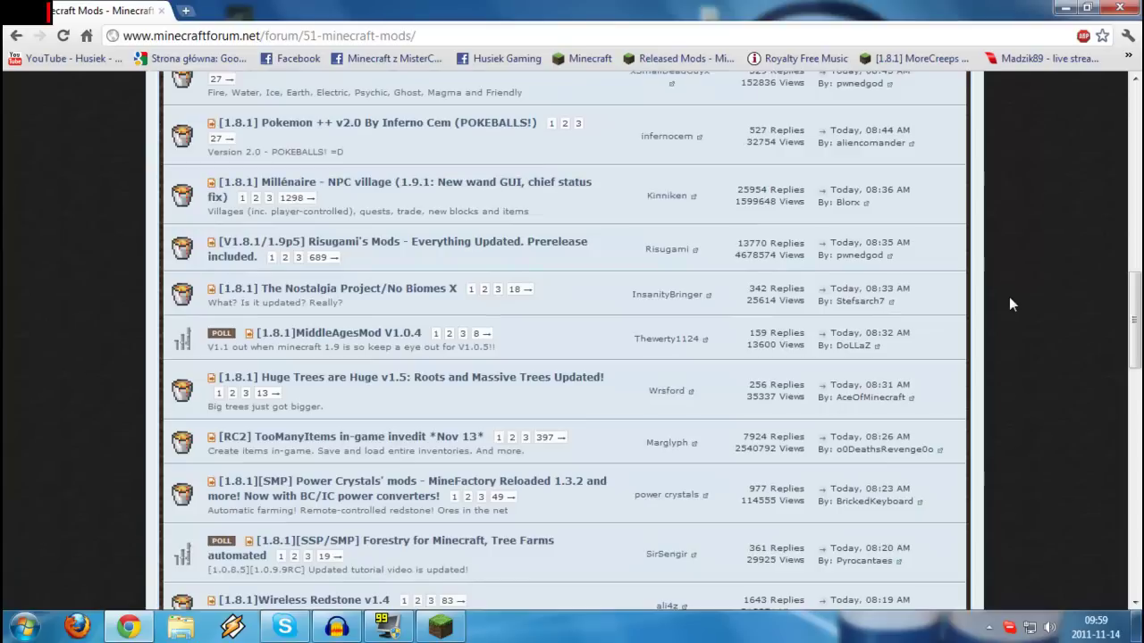
pyautogui.scroll(-1, 1009, 301)
pyautogui.scroll(-2, 1008, 298)
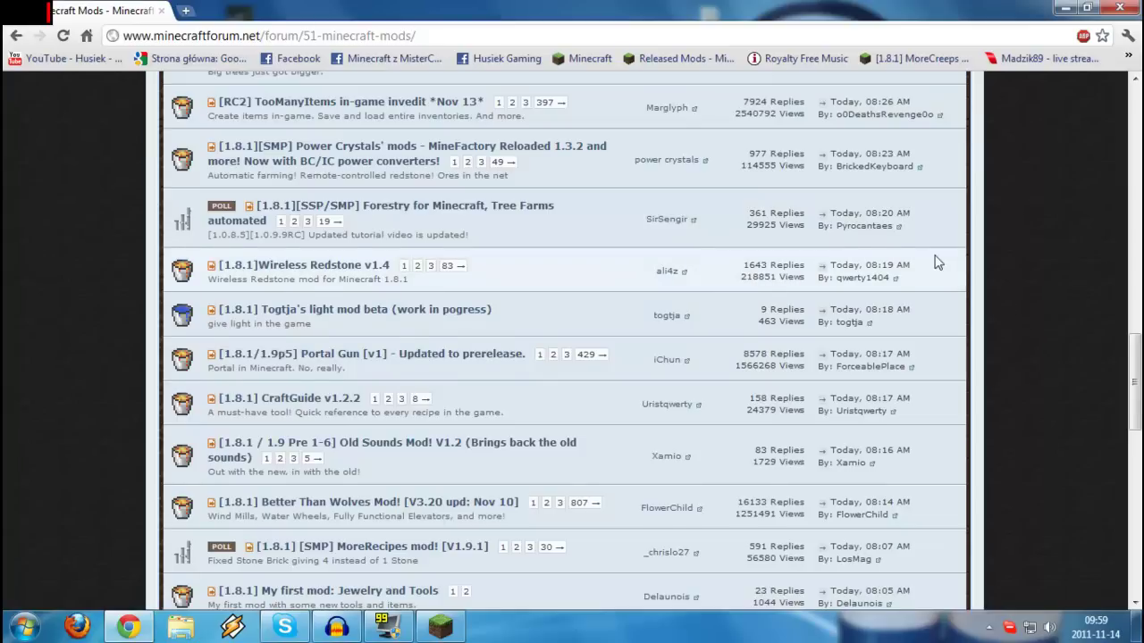
pyautogui.scroll(-2, 937, 262)
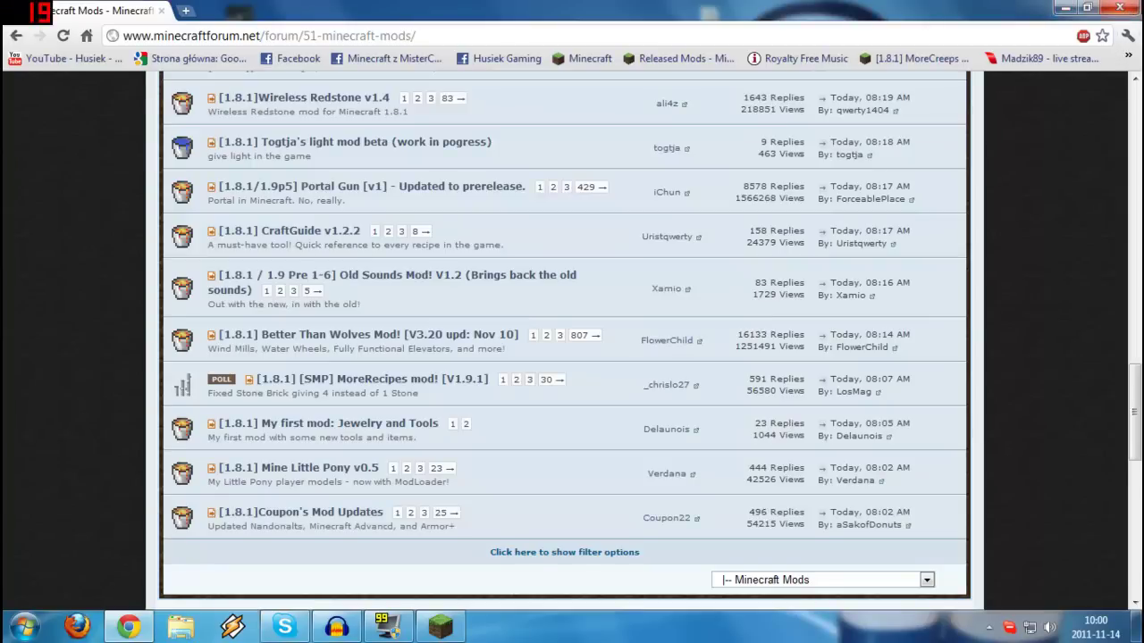
pyautogui.click(1130, 16)
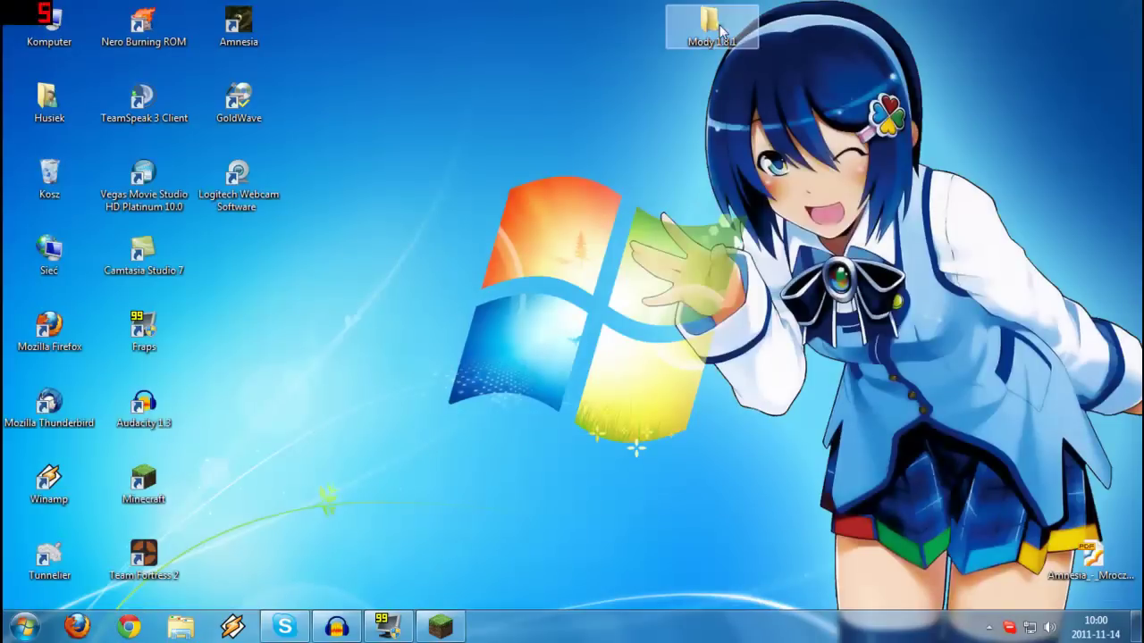
# Open the Mody 1.8.1 folder from the desktop and move its window toward the middle of the screen.
pyautogui.doubleClick(722, 32)
pyautogui.moveTo(554, 54); pyautogui.dragTo(766, 95)
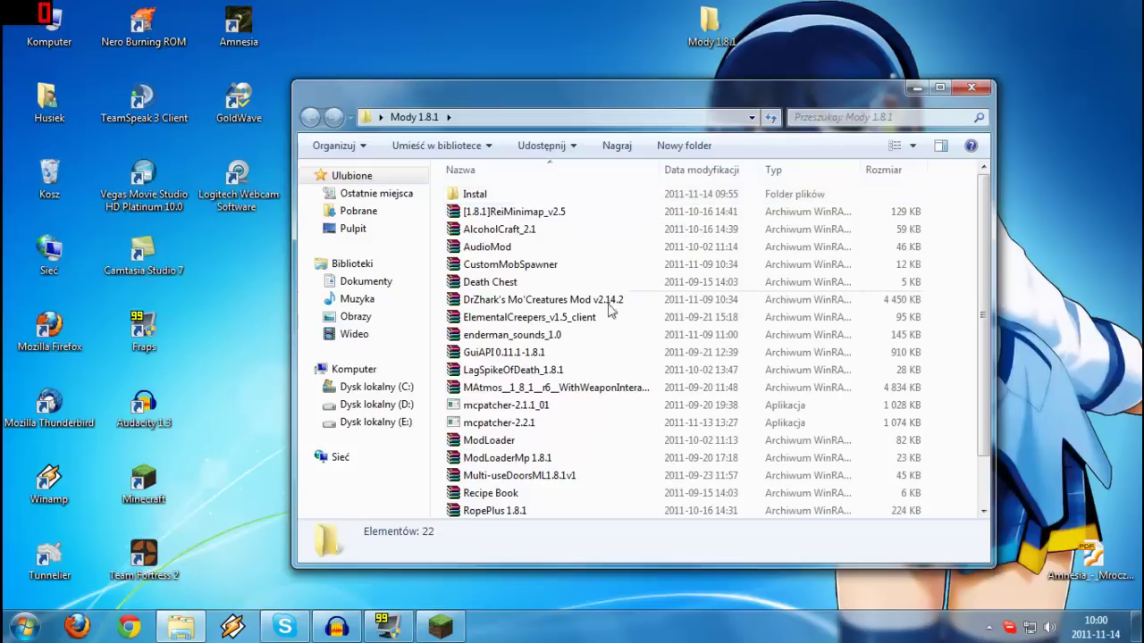
pyautogui.moveTo(990, 256)
pyautogui.mouseDown()
pyautogui.moveTo(981, 310)
pyautogui.moveTo(973, 248)
pyautogui.mouseUp()
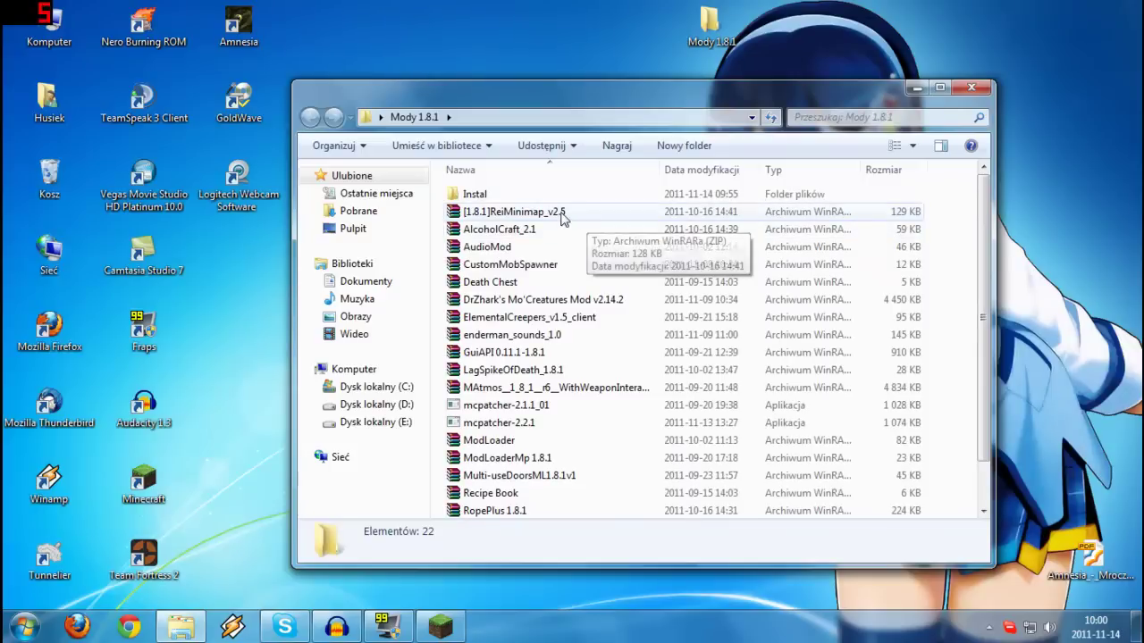
# Review the mod archives one by one from [1.8.1]ReiMinimap_v2.5 through the MAtmos archive by selecting each file.
pyautogui.click(611, 214)
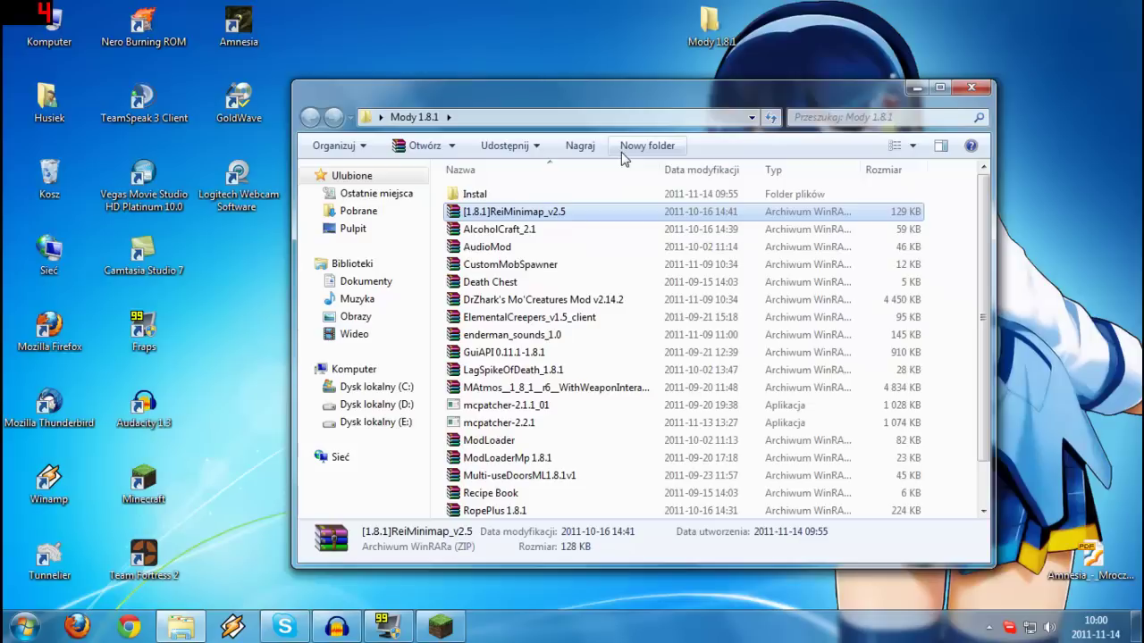
pyautogui.click(535, 230)
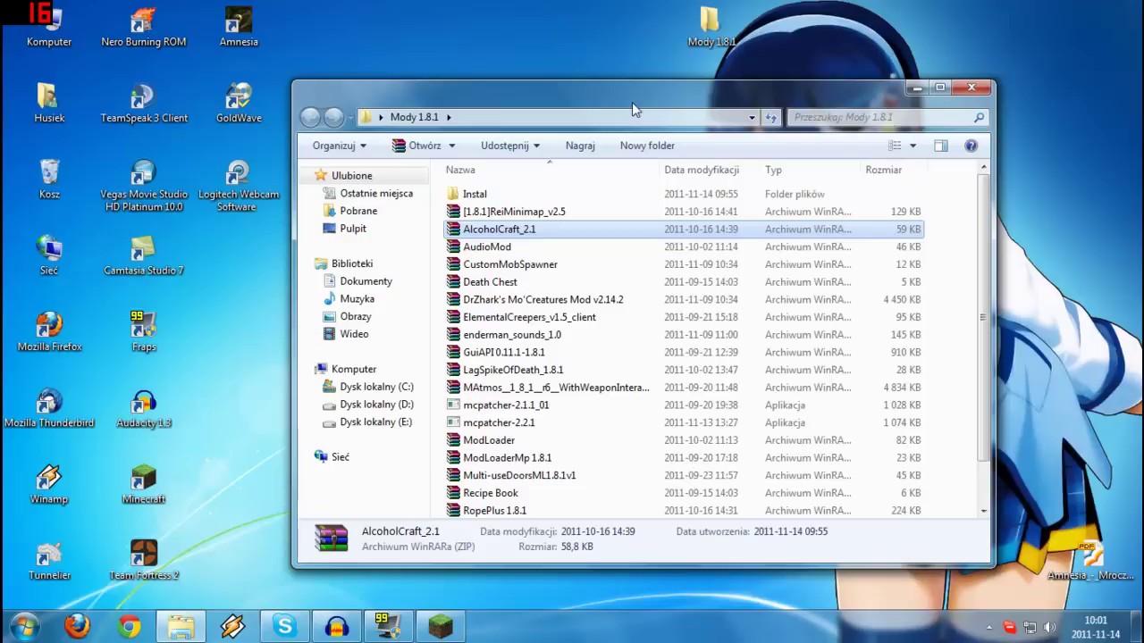
pyautogui.click(487, 247)
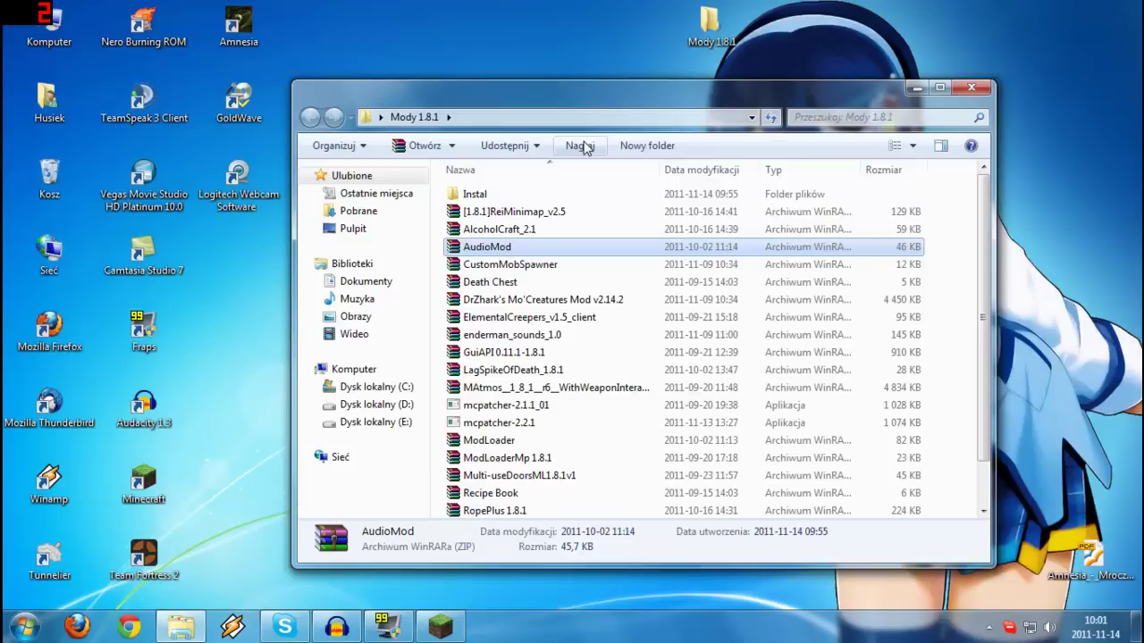
pyautogui.click(552, 264)
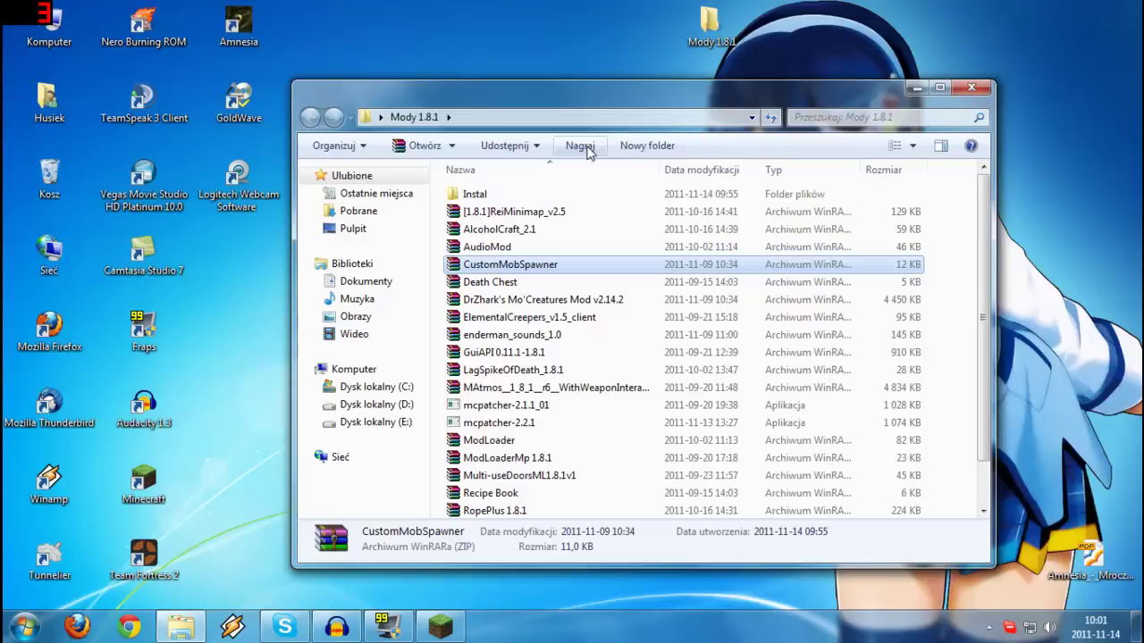
pyautogui.click(503, 282)
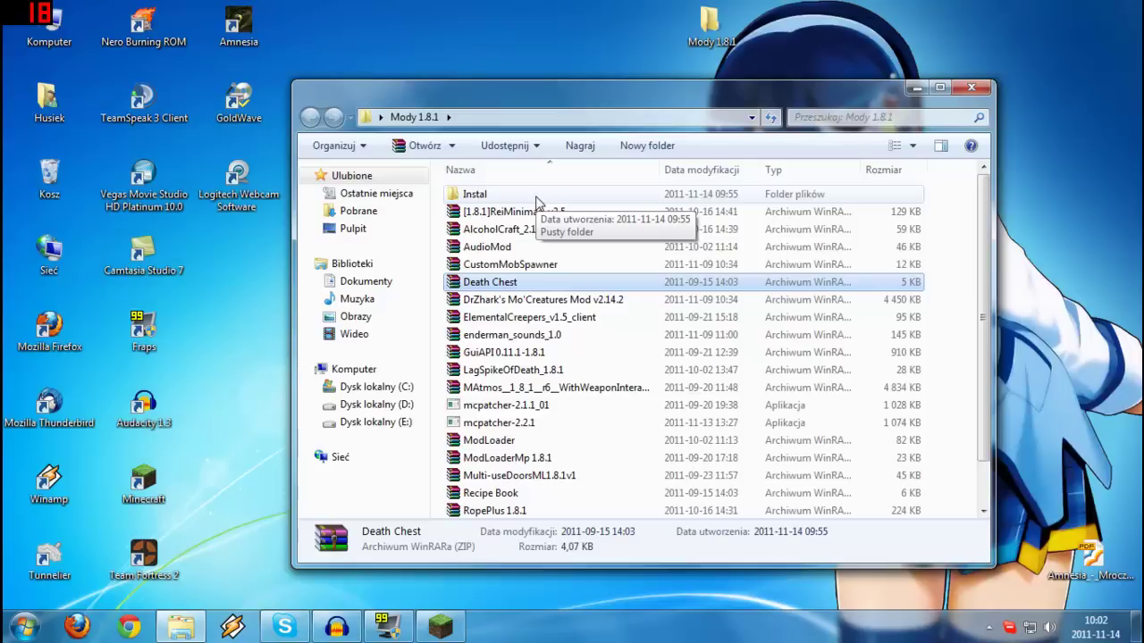
pyautogui.press('Down')
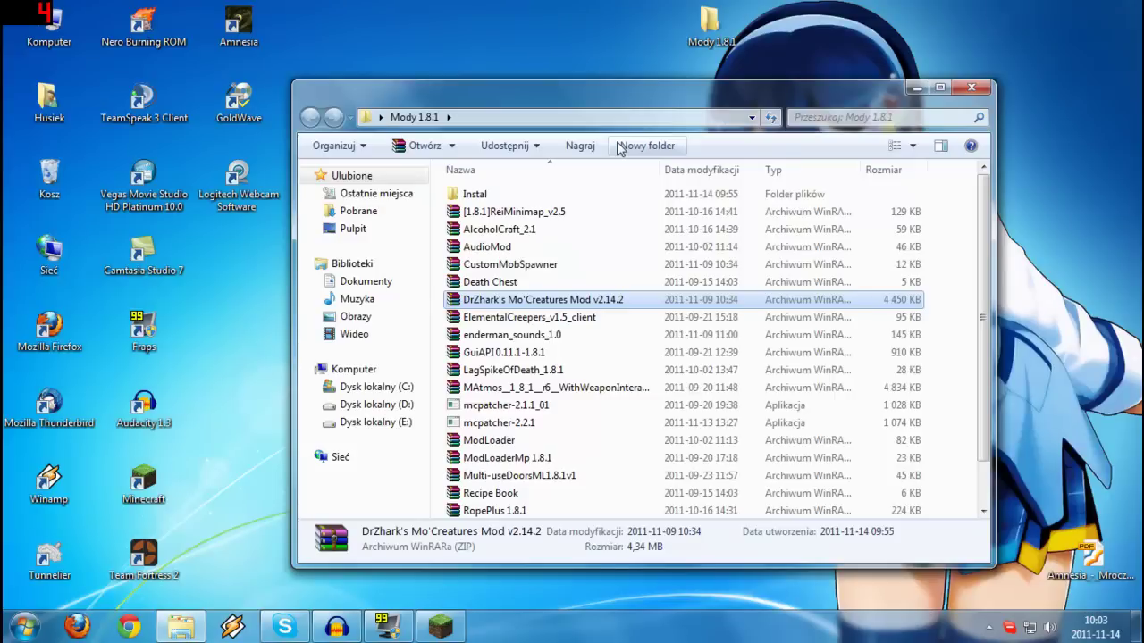
pyautogui.click(581, 319)
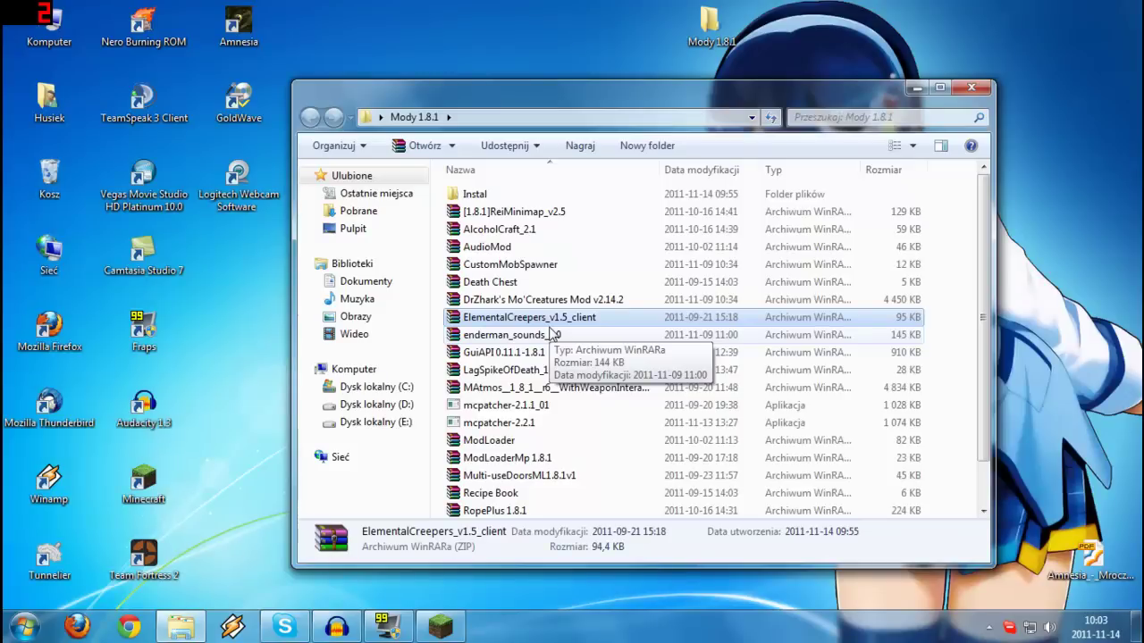
pyautogui.click(547, 336)
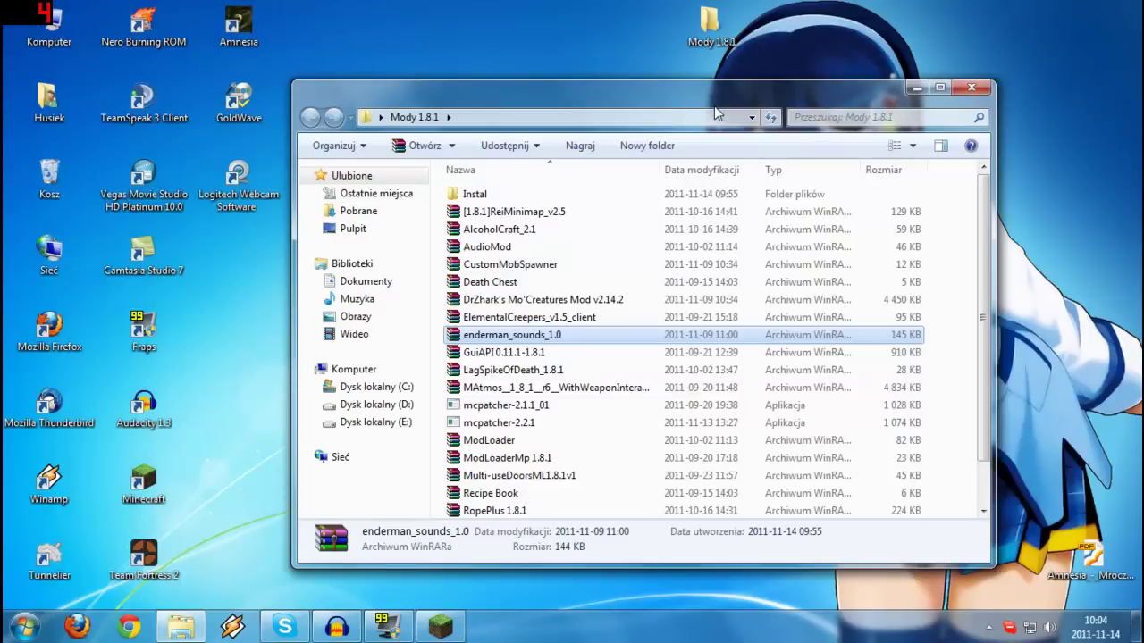
pyautogui.click(547, 352)
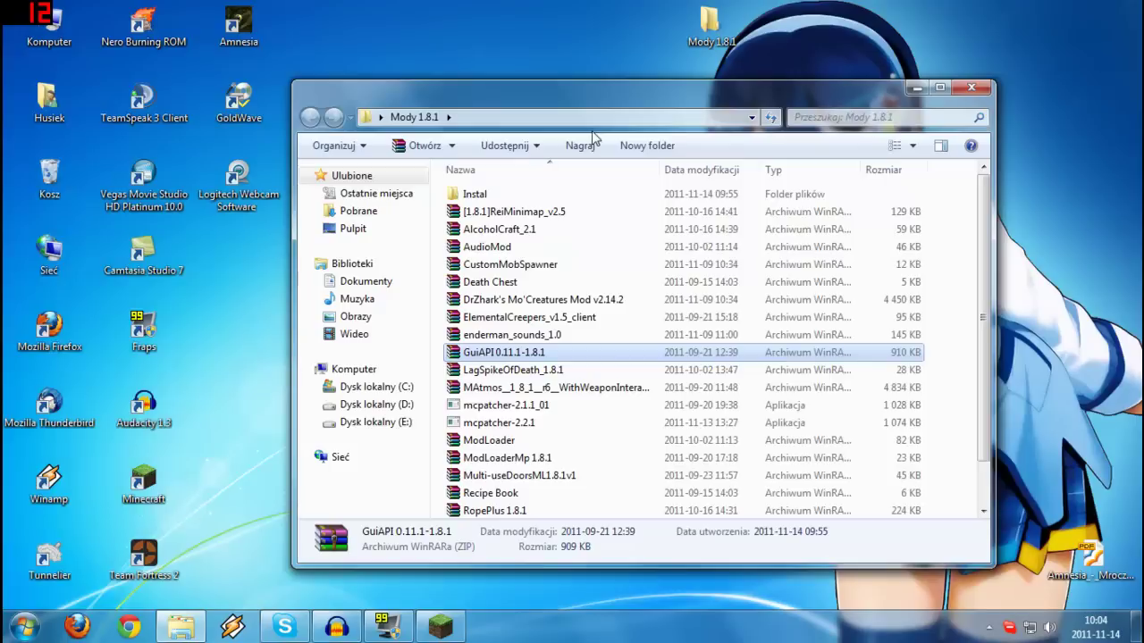
pyautogui.click(540, 370)
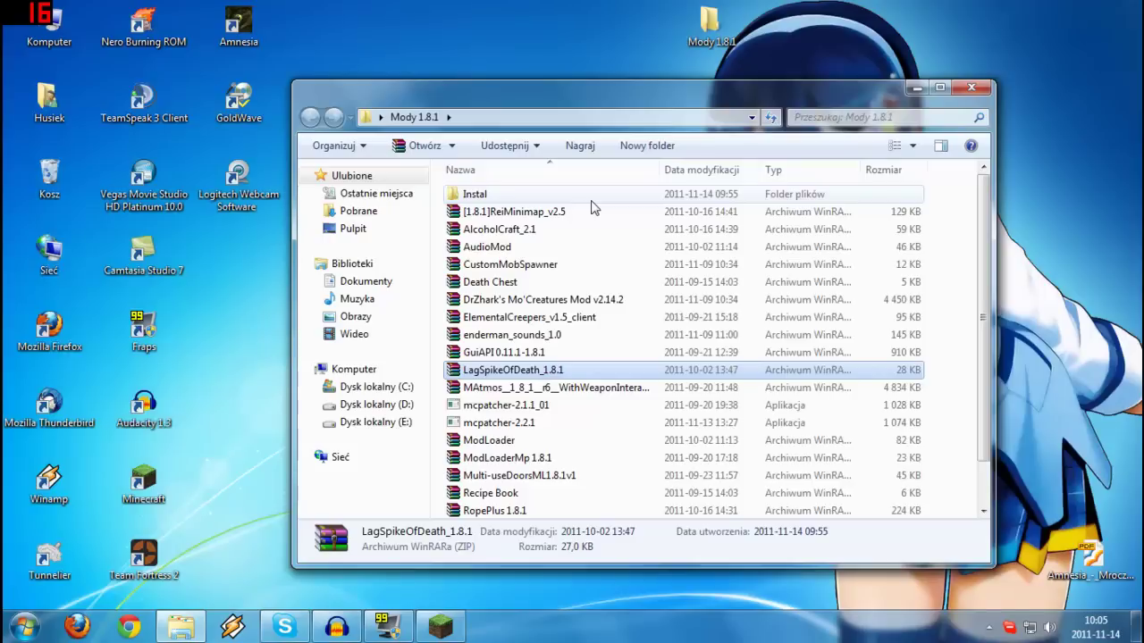
pyautogui.click(572, 387)
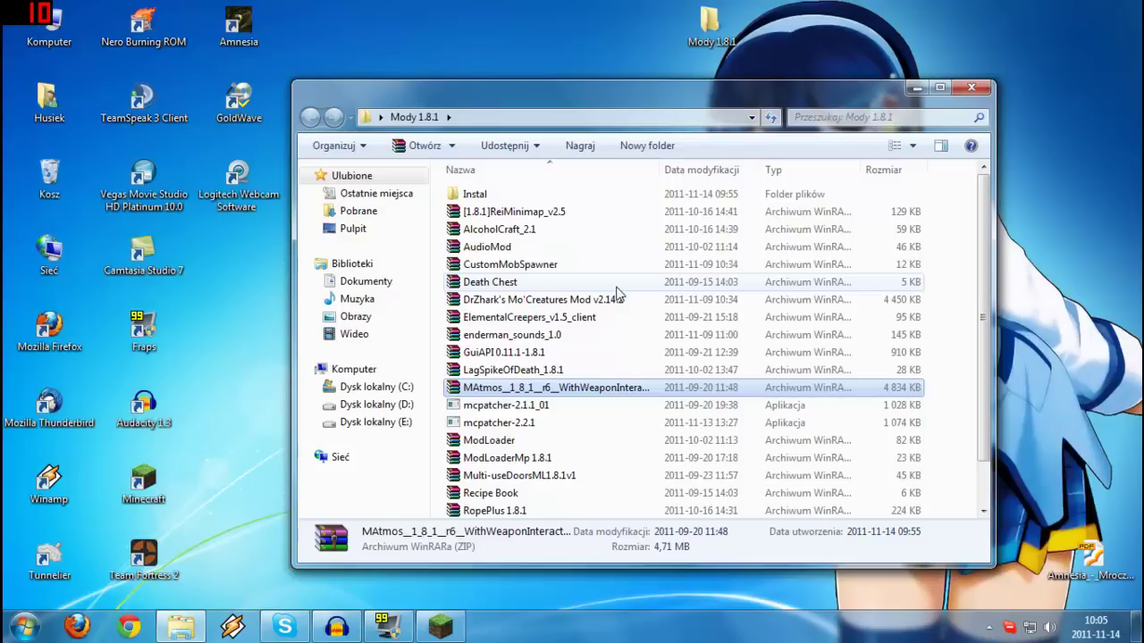
# Delete the older patcher file mcpatcher-2.1.1_01 from the Mody 1.8.1 folder, sending it to the Recycle Bin.
pyautogui.click(547, 423)
pyautogui.click(550, 408)
pyautogui.press('Delete')
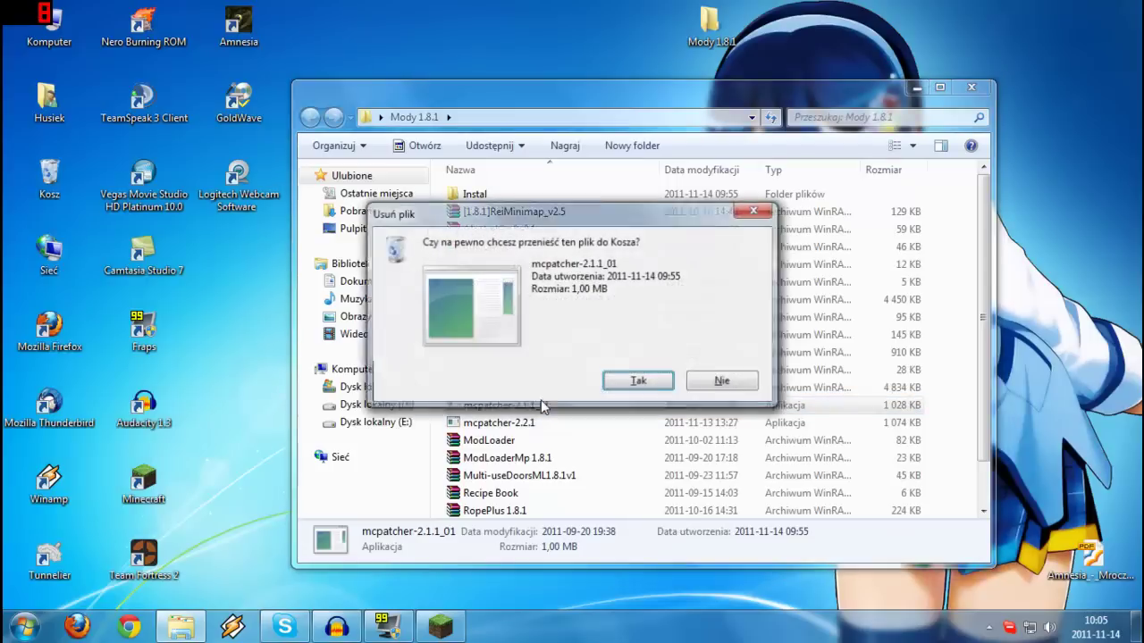
pyautogui.click(636, 379)
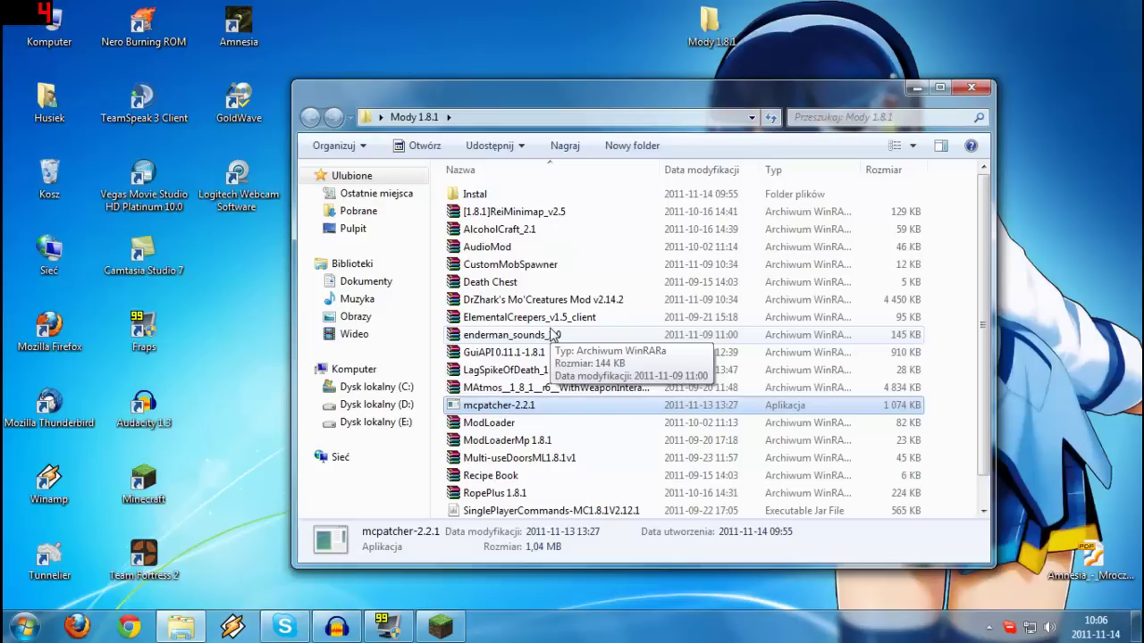
# Review the remaining mod files one by one from ModLoader through Xtra Food Mod, and minimize the folder window.
pyautogui.click(506, 428)
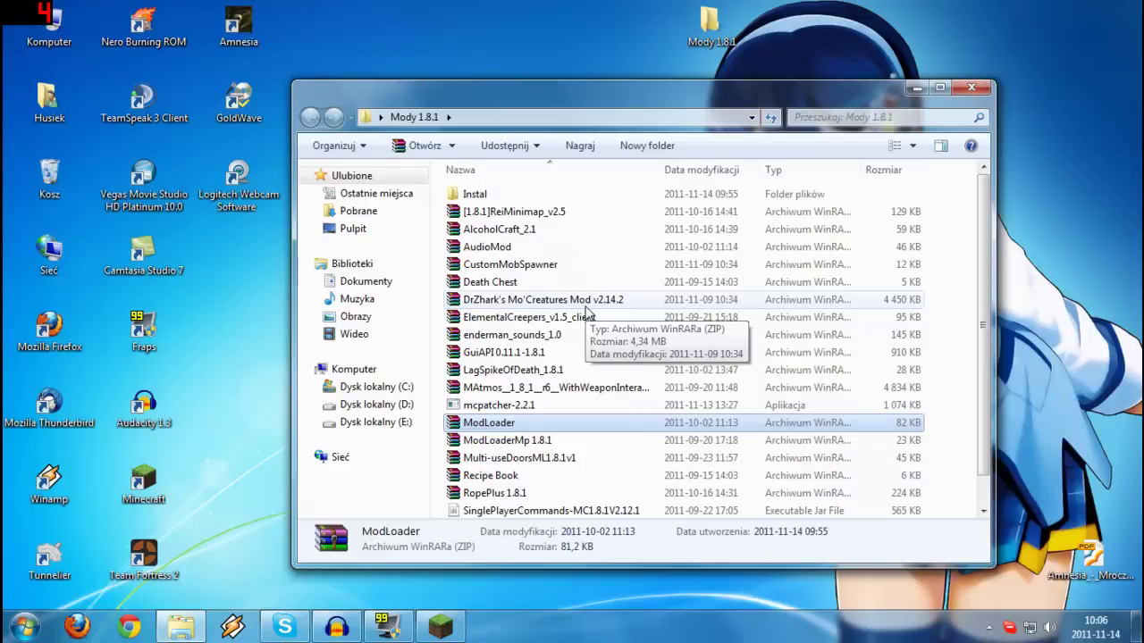
pyautogui.click(517, 439)
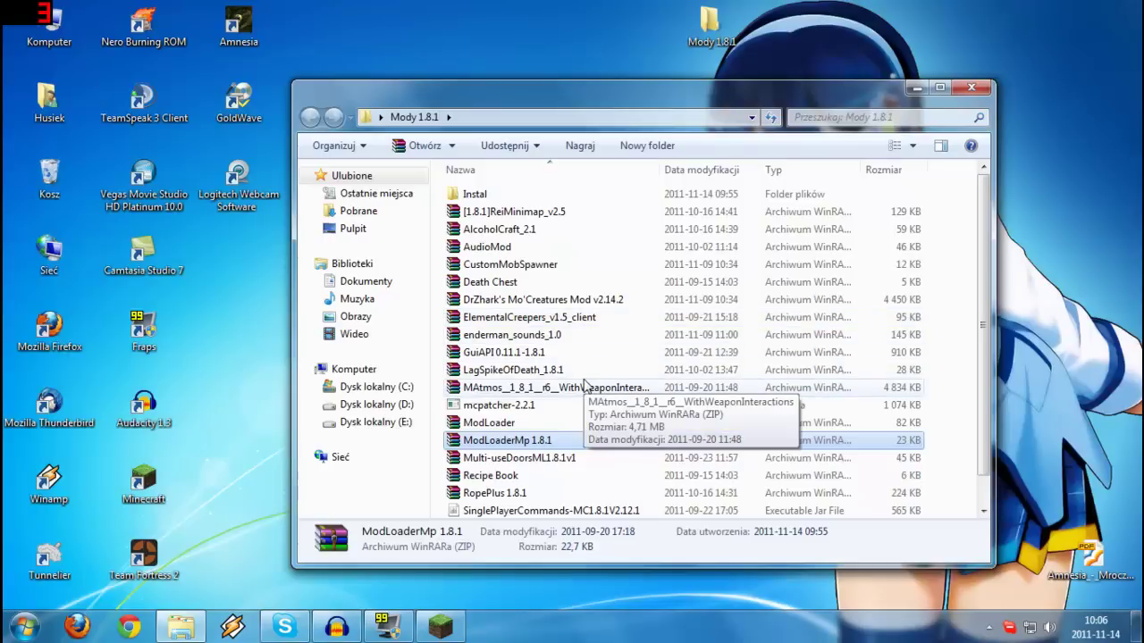
pyautogui.click(563, 458)
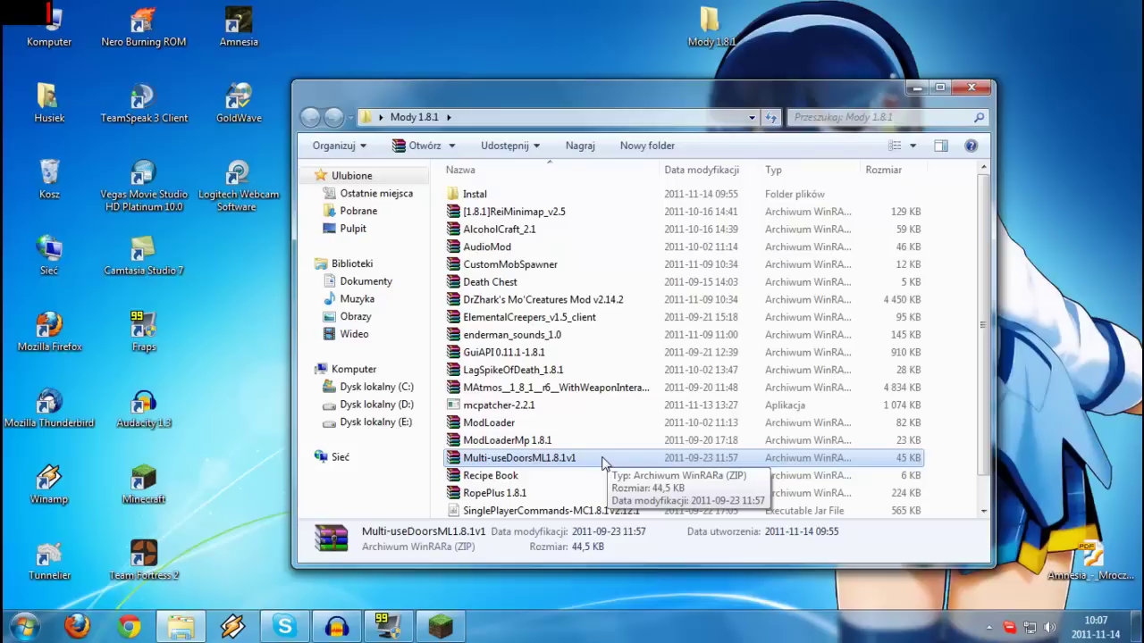
pyautogui.click(536, 476)
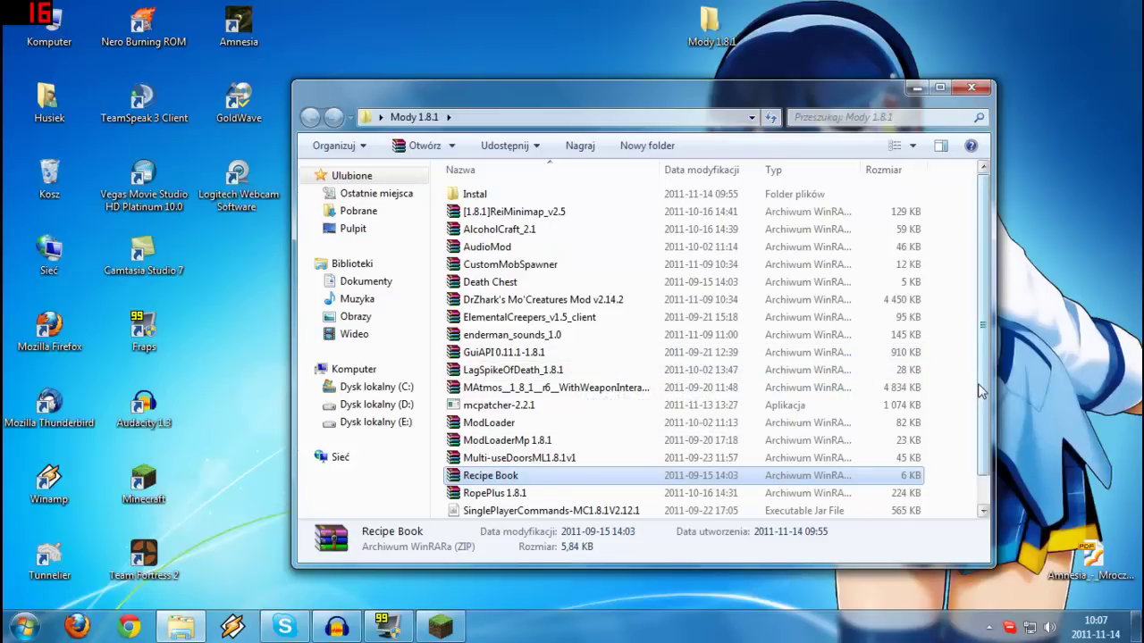
pyautogui.moveTo(983, 391); pyautogui.dragTo(983, 427)
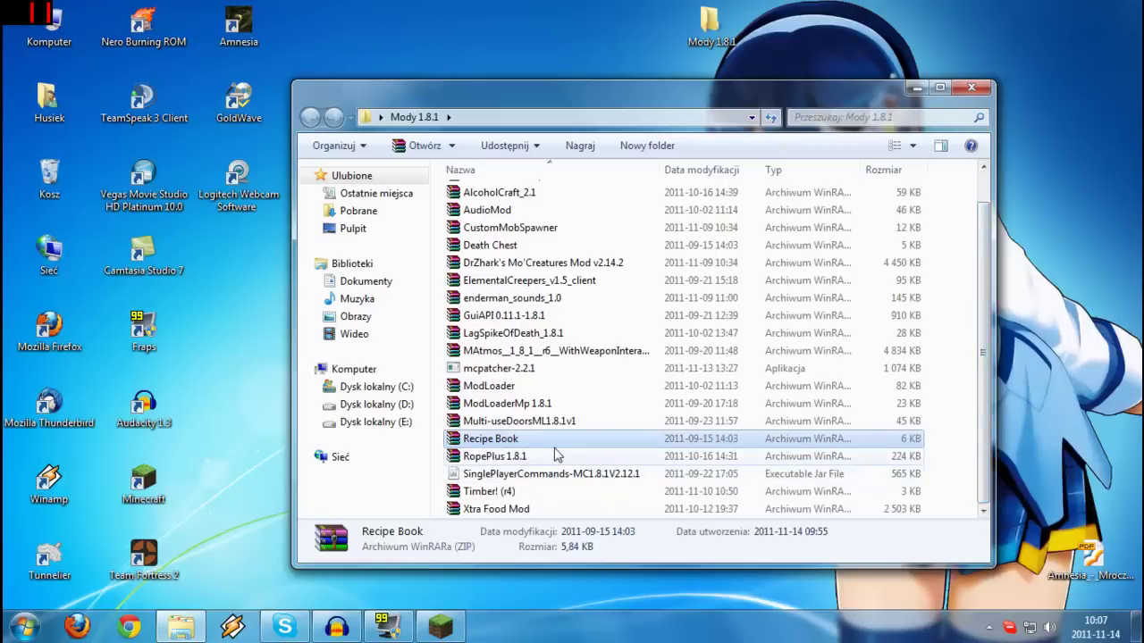
pyautogui.click(715, 455)
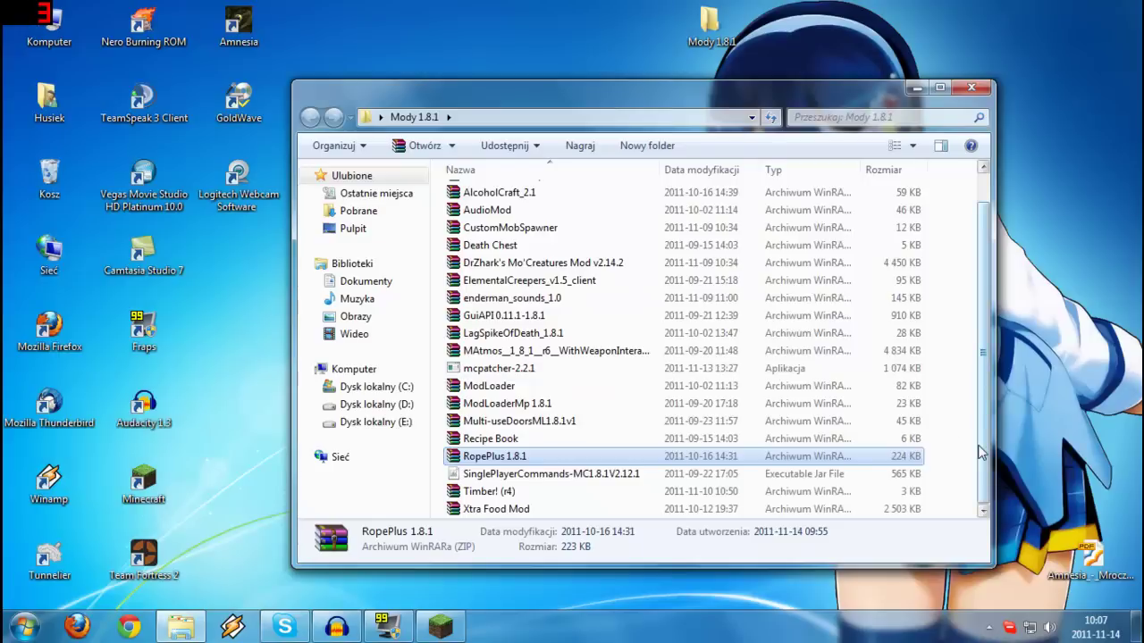
pyautogui.click(889, 473)
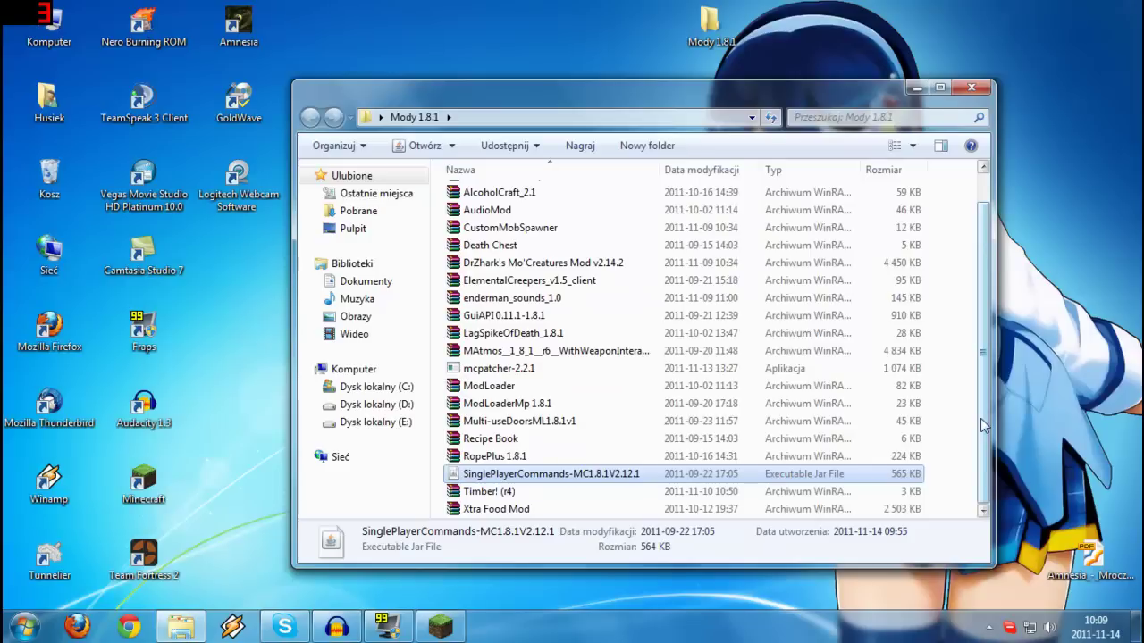
pyautogui.click(820, 494)
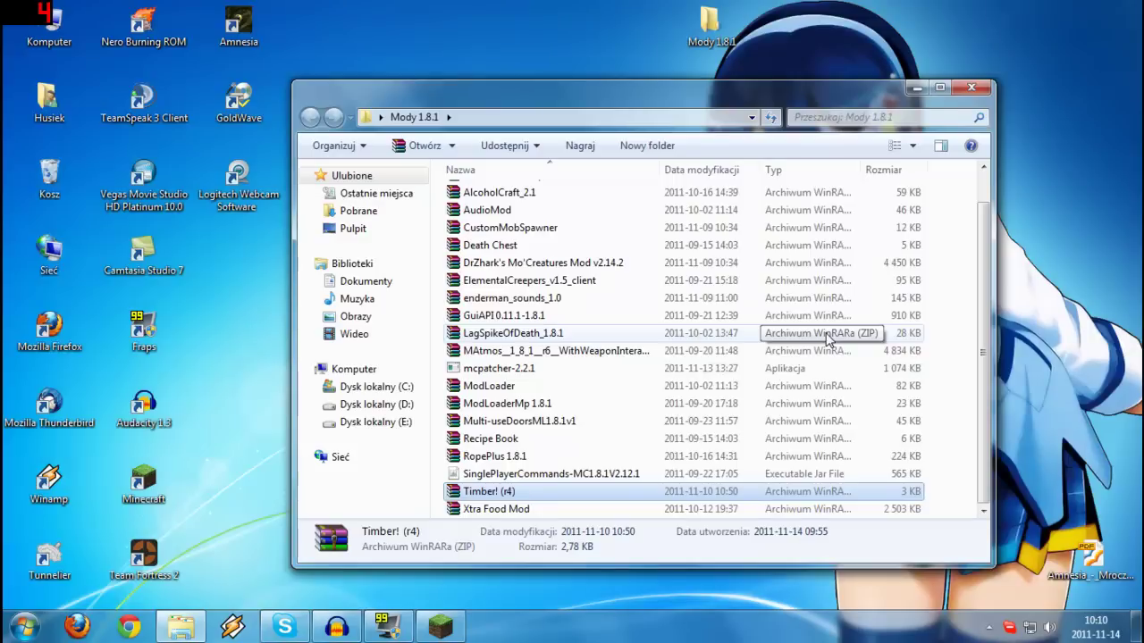
pyautogui.click(718, 508)
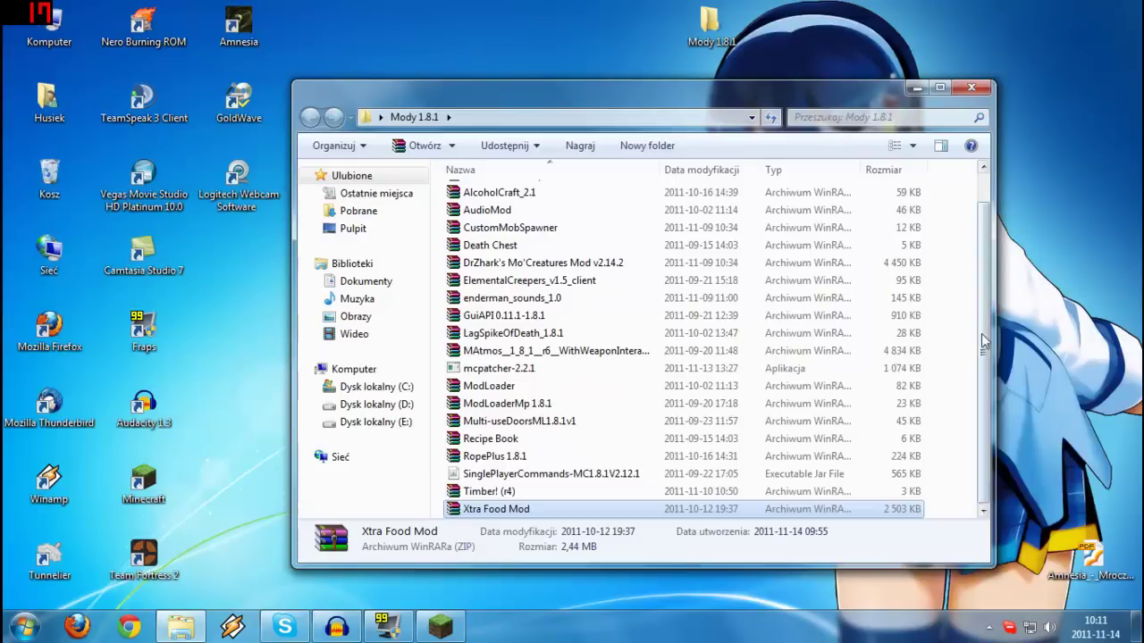
pyautogui.scroll(1, 990, 350)
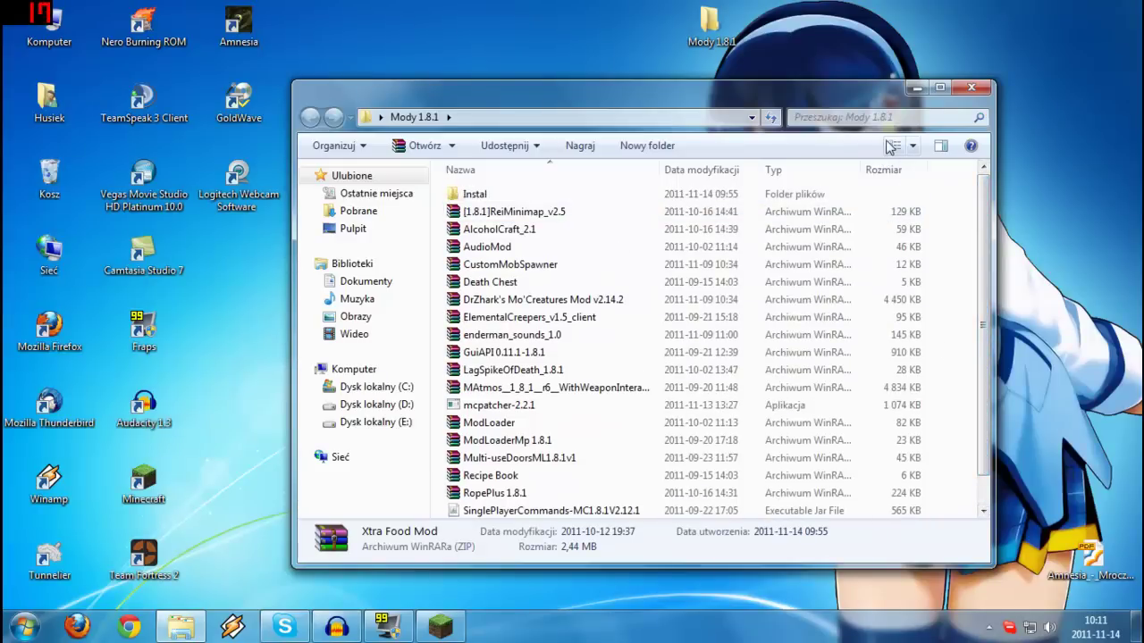
pyautogui.click(916, 87)
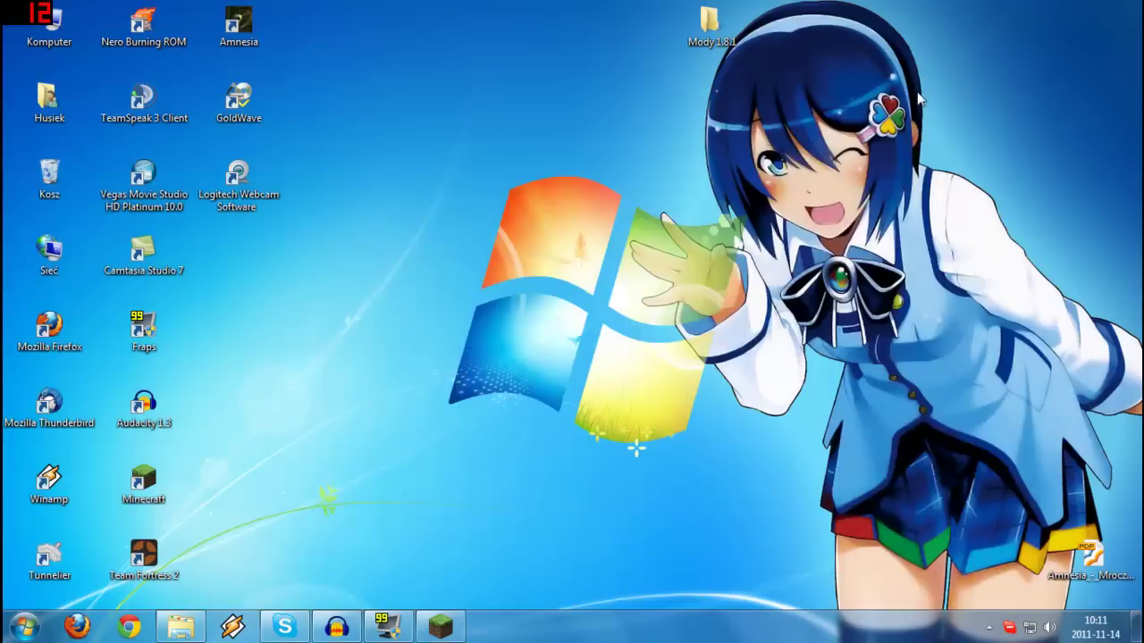
# Bring up the Minecraft launcher, go to the %appdata% location and open its .minecraft folder.
pyautogui.click(441, 626)
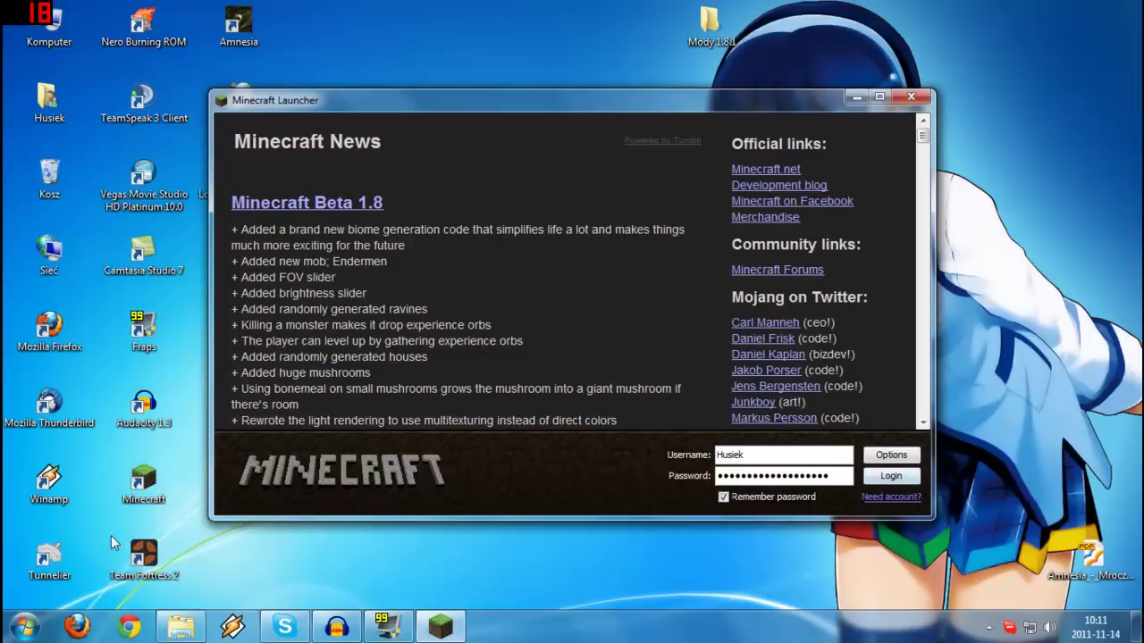
pyautogui.click(24, 629)
pyautogui.click(25, 583)
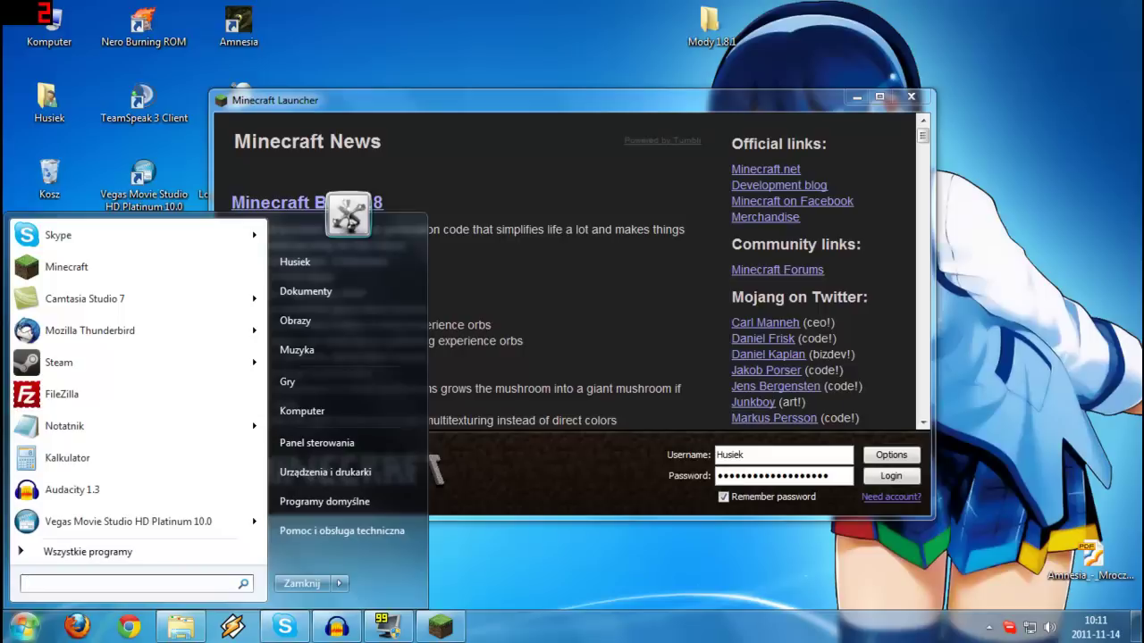
pyautogui.write('%appda5a')
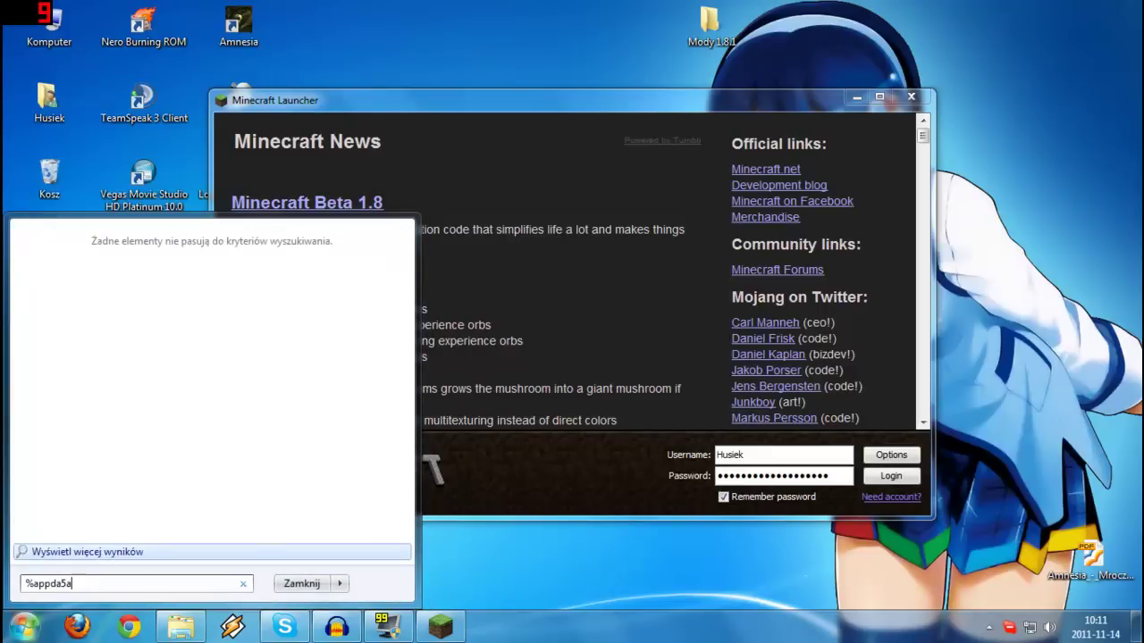
pyautogui.press('BackSpace')
pyautogui.press('BackSpace')
pyautogui.write('ta%')
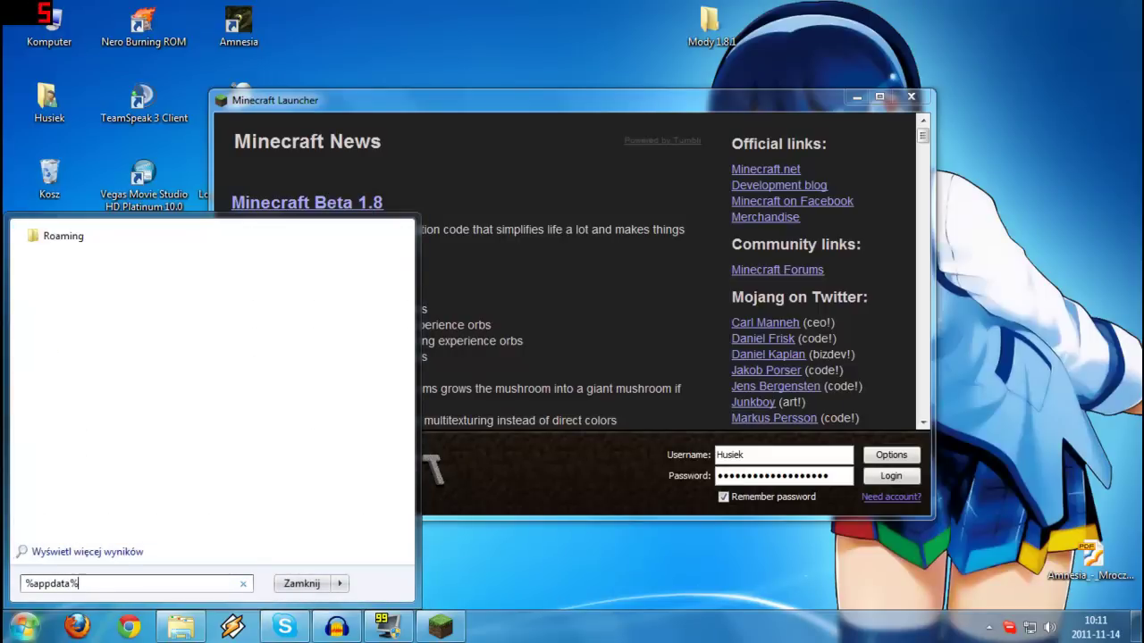
pyautogui.press('Return')
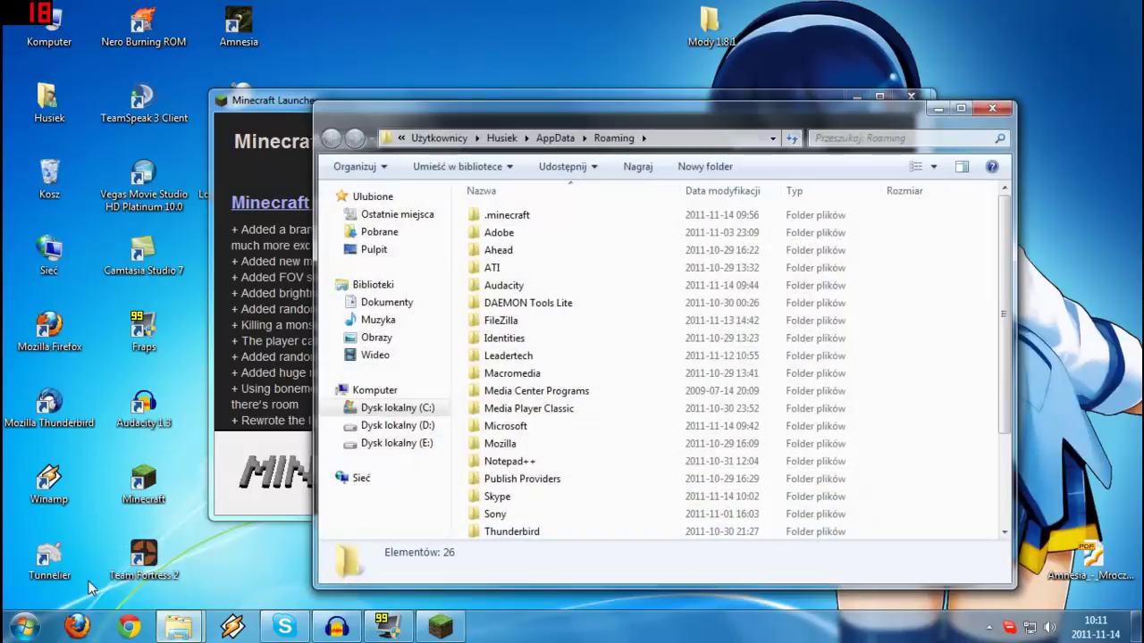
pyautogui.doubleClick(531, 217)
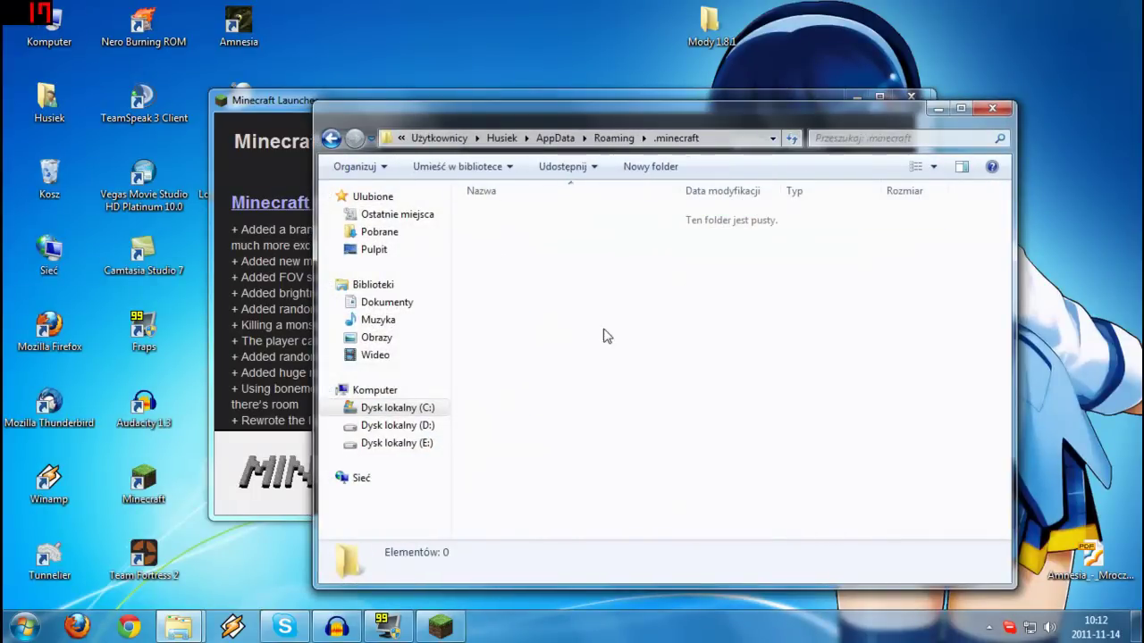
# Log in through the Minecraft launcher with the remembered account, and close the game once its main menu loads.
pyautogui.click(939, 109)
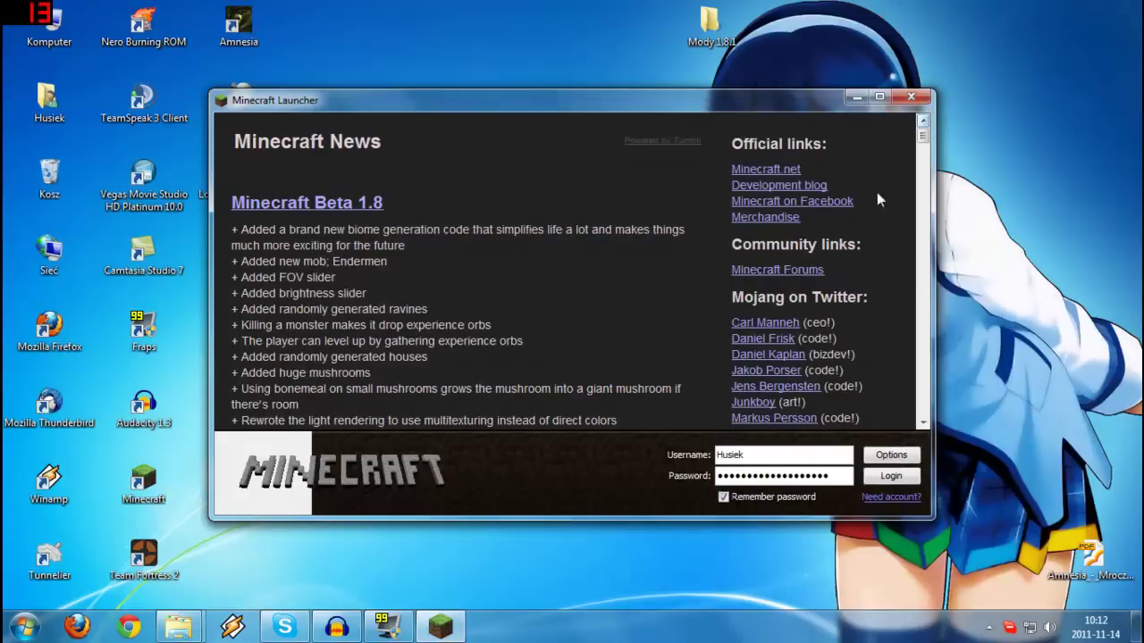
pyautogui.click(886, 476)
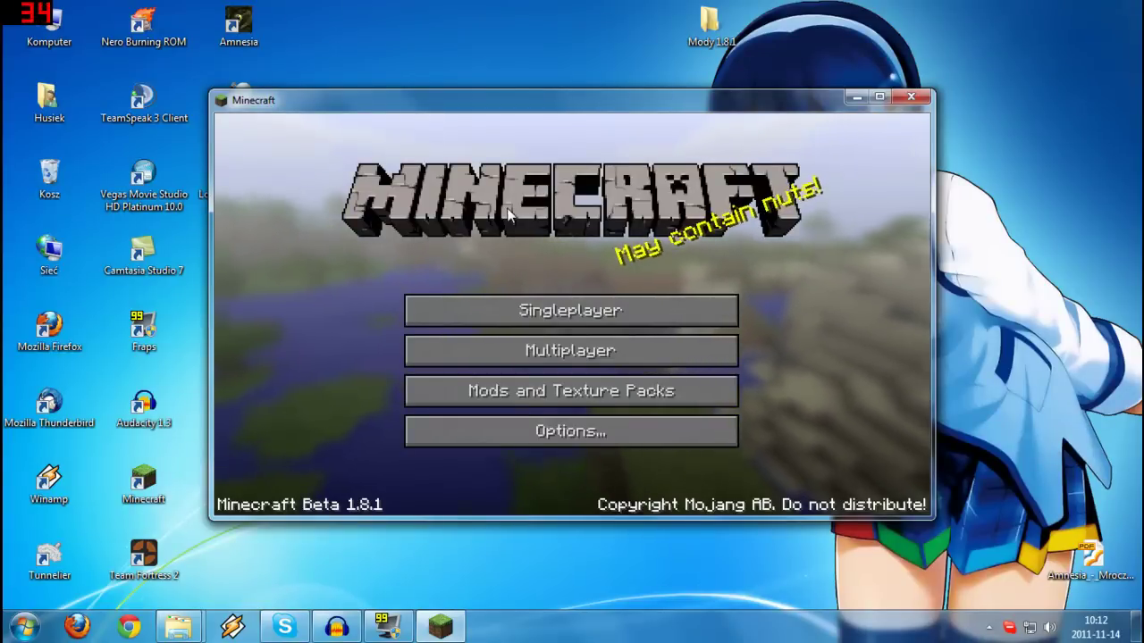
pyautogui.click(906, 100)
# Run mcpatcher-2.2.1 from the Mody 1.8.1 folder, patch Minecraft with HD Textures, HD Font and Random Mobs, and close the patcher.
pyautogui.moveTo(179, 627)
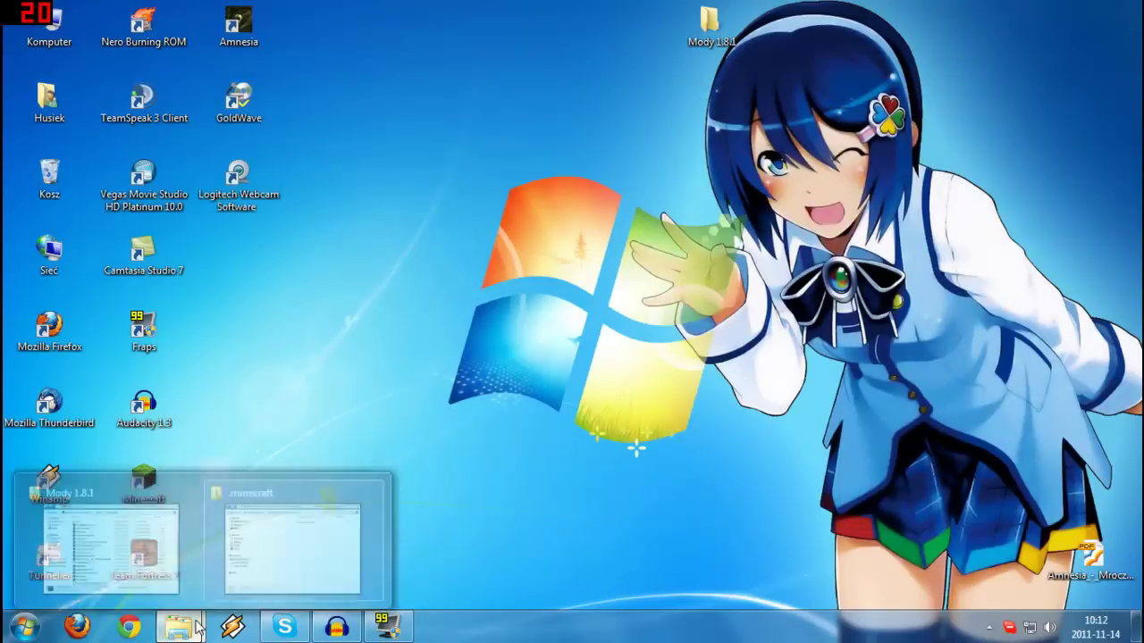
pyautogui.click(148, 575)
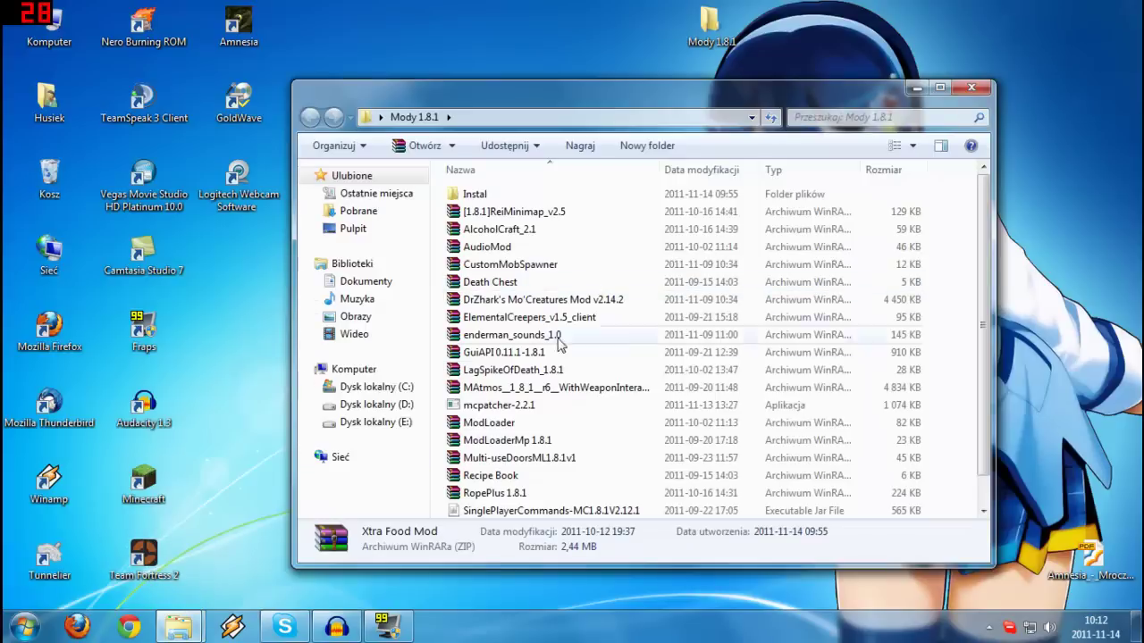
pyautogui.doubleClick(550, 409)
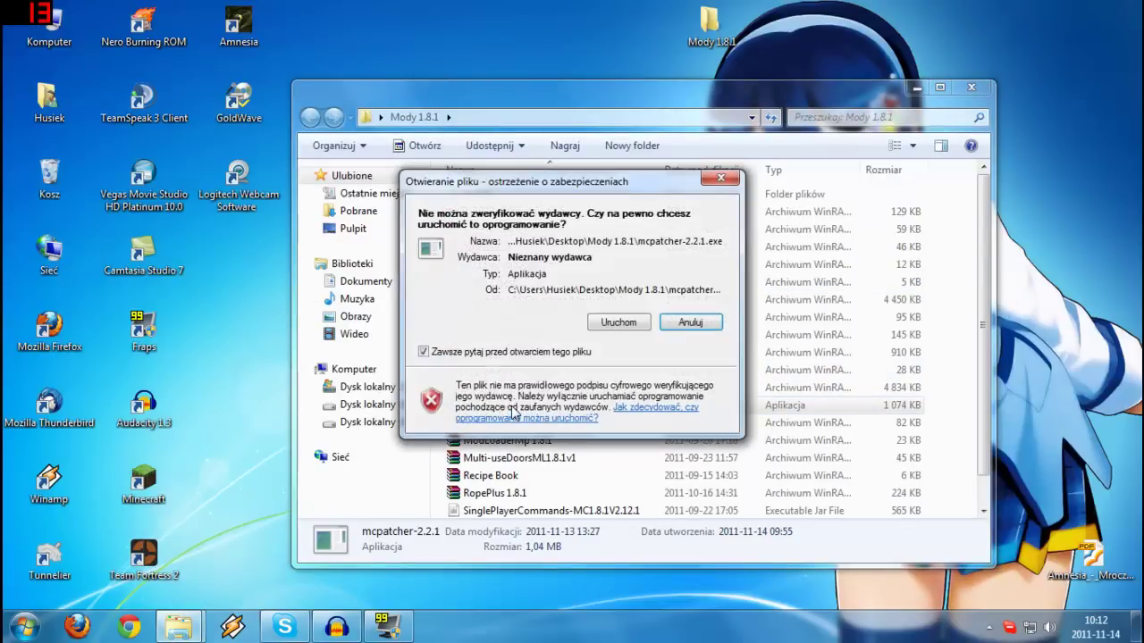
pyautogui.click(619, 393)
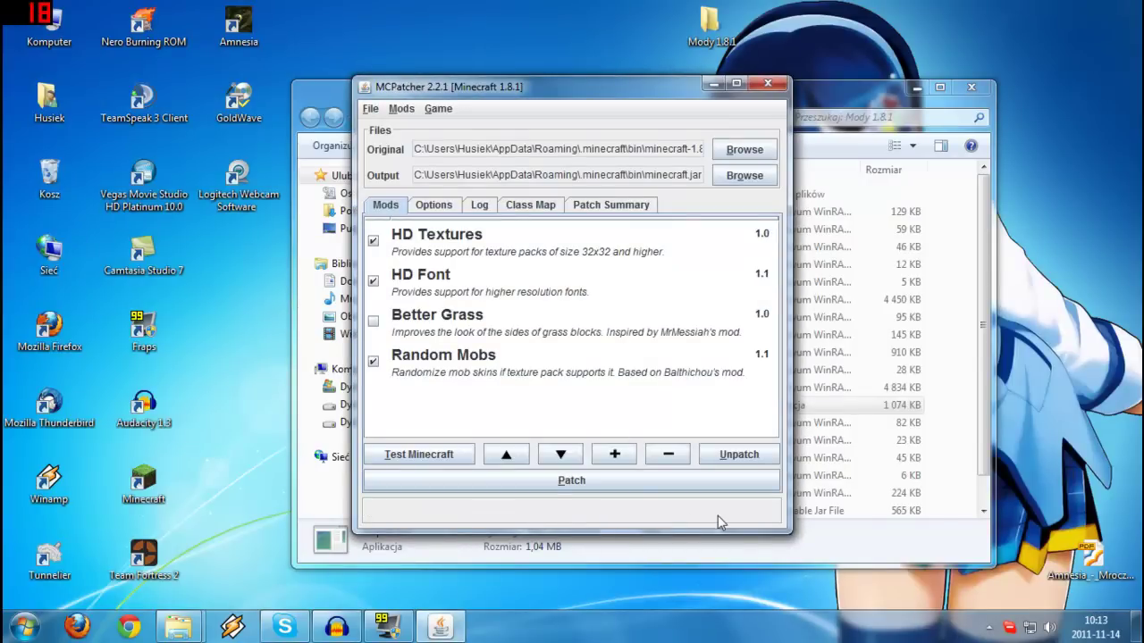
pyautogui.click(609, 484)
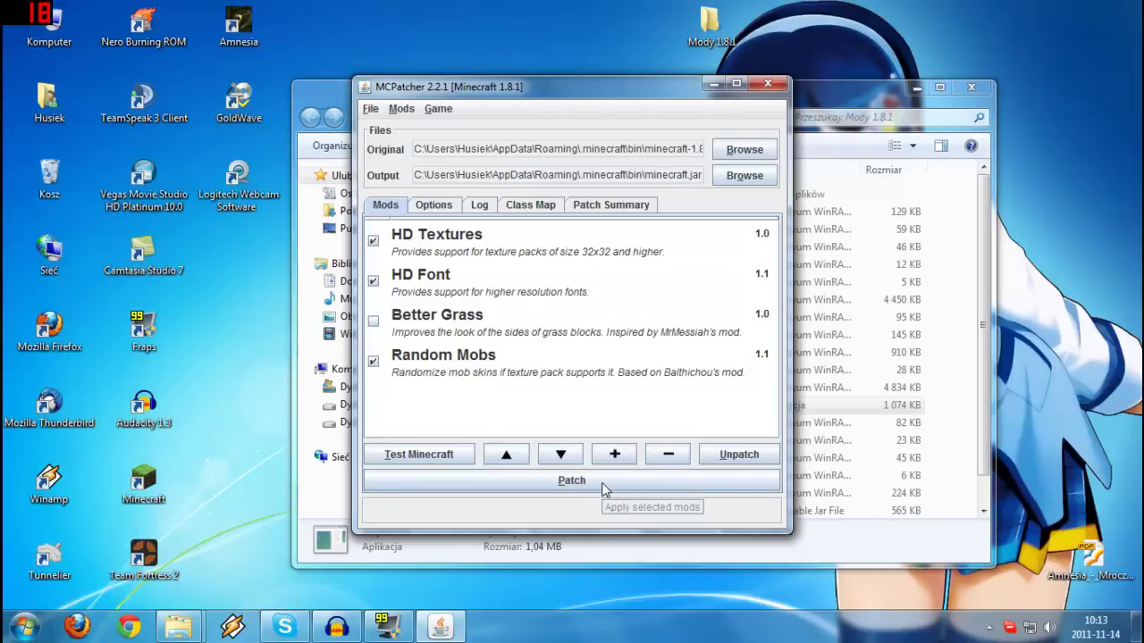
pyautogui.click(768, 83)
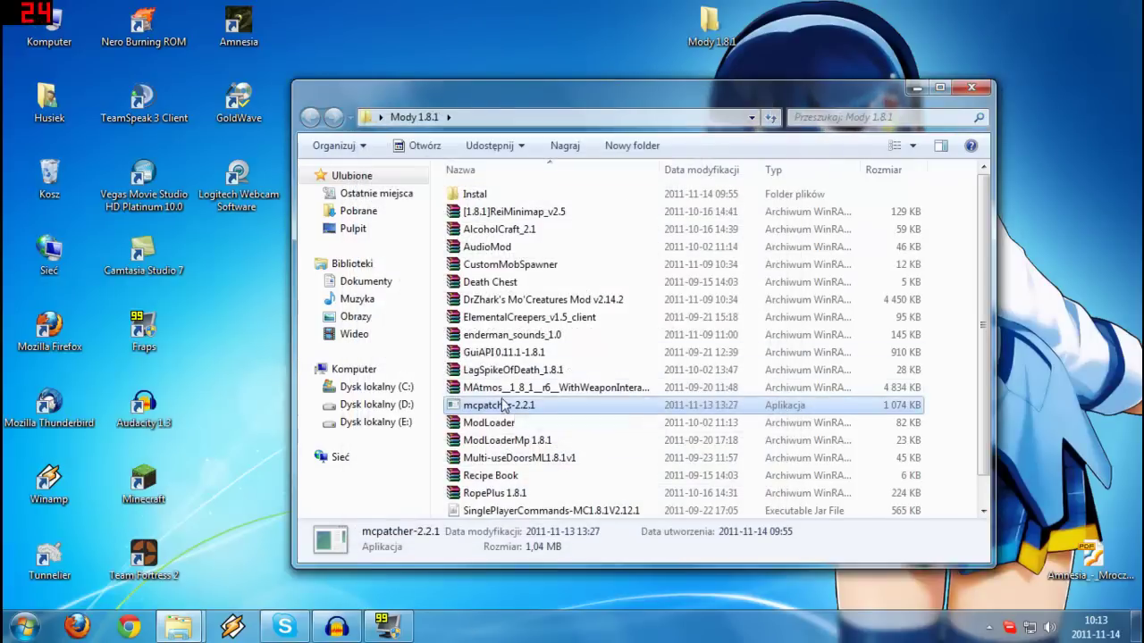
# Move mcpatcher-2.2.1 into the Instal folder and shift the Mody 1.8.1 window aside.
pyautogui.moveTo(502, 404); pyautogui.dragTo(512, 199)
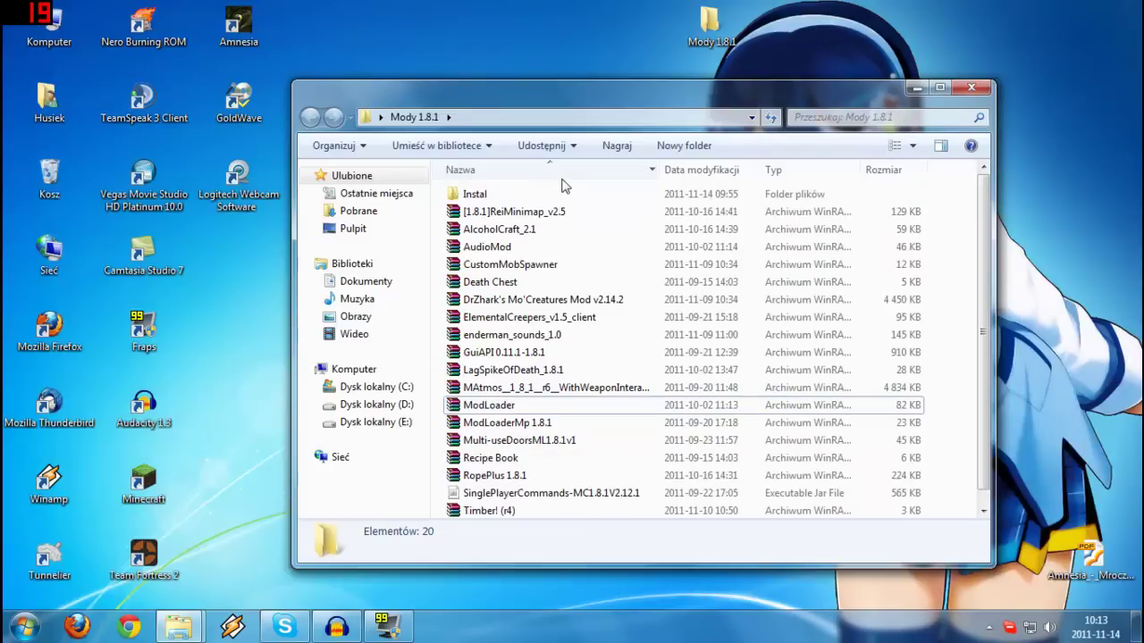
pyautogui.moveTo(589, 98); pyautogui.dragTo(662, 76)
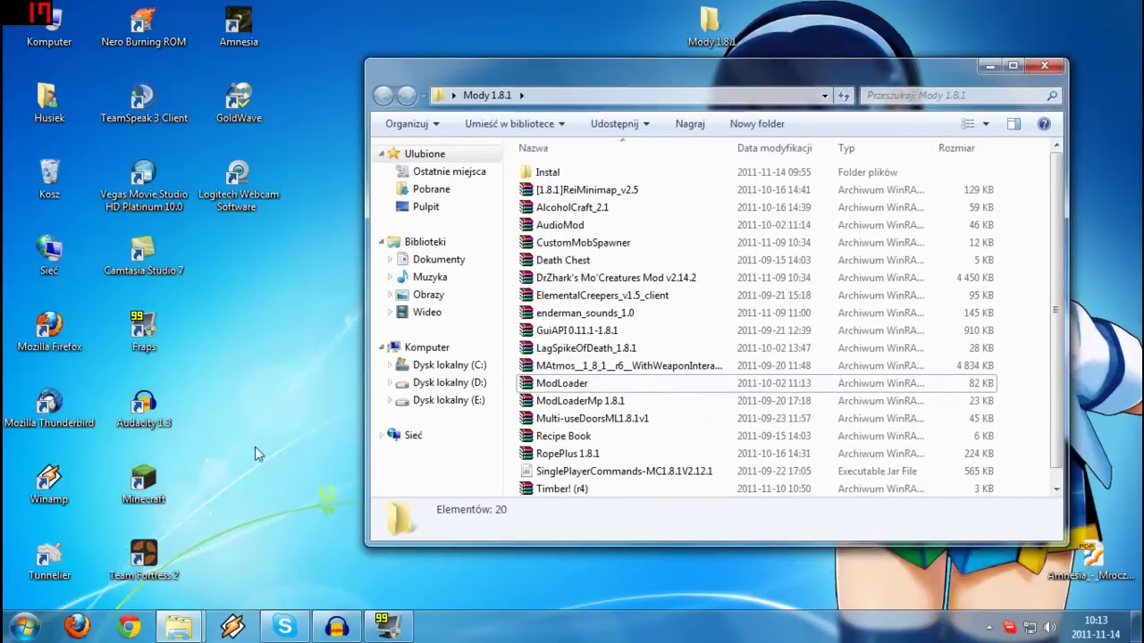
# Return to the .minecraft folder window and open its bin folder.
pyautogui.moveTo(178, 627)
pyautogui.click(298, 572)
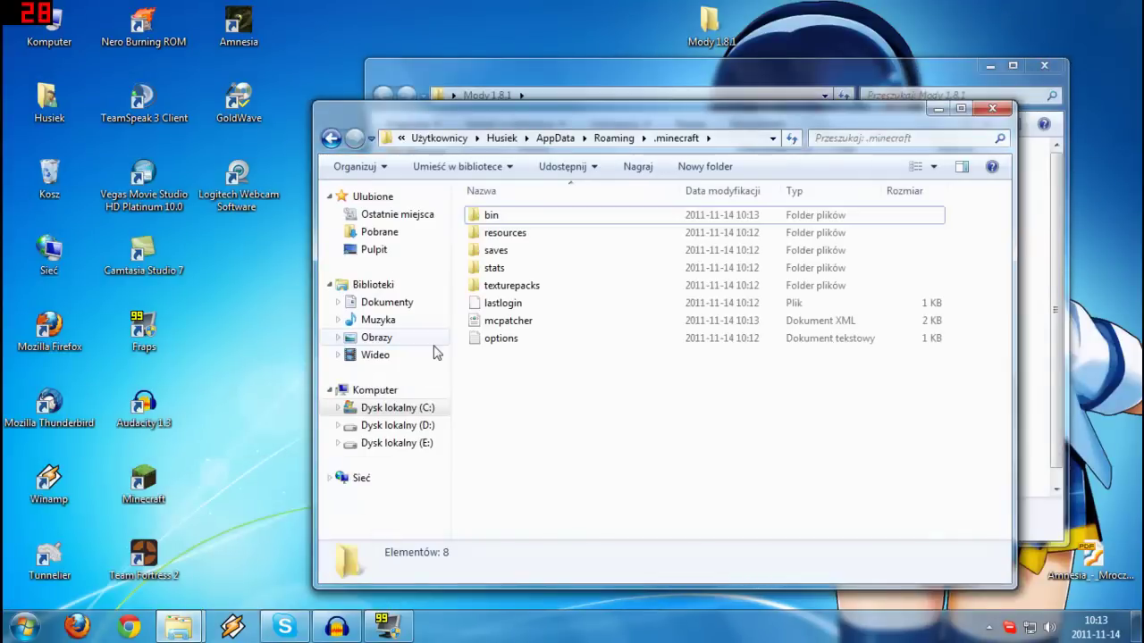
pyautogui.moveTo(507, 442); pyautogui.dragTo(693, 209)
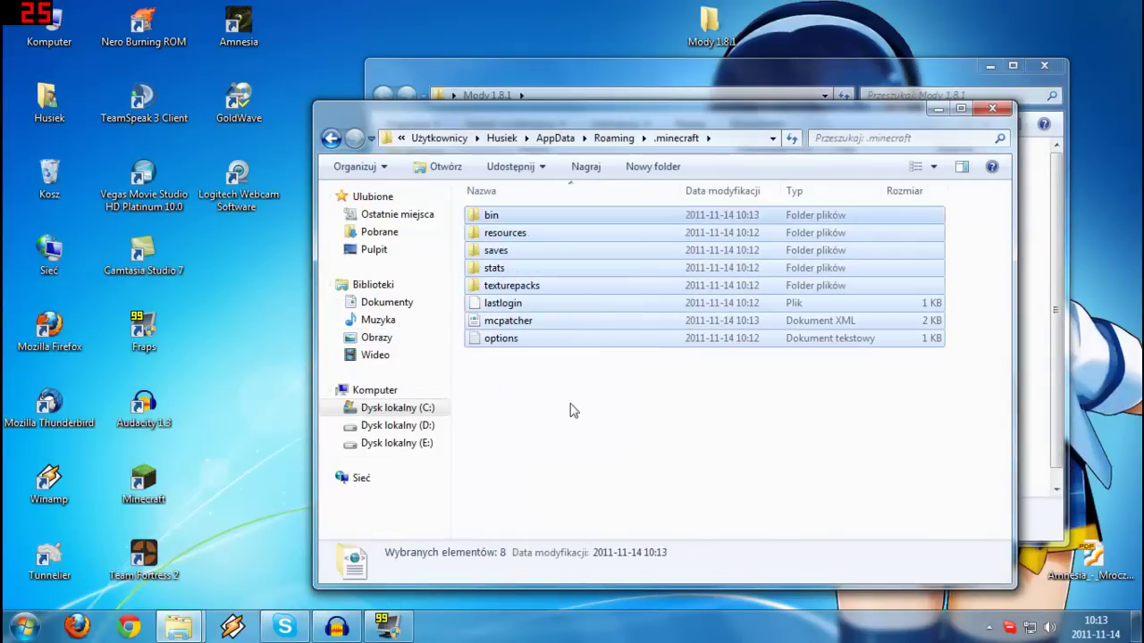
pyautogui.click(572, 410)
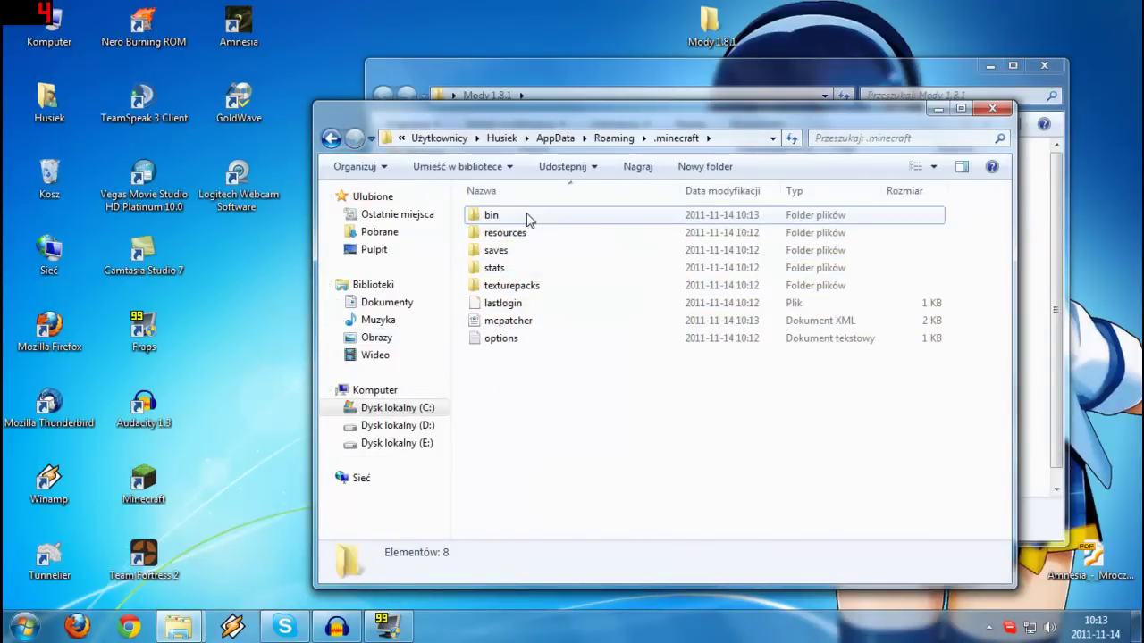
pyautogui.doubleClick(527, 219)
# Examine the contents of minecraft.jar in WinRAR, close the archive and look over the mod list in Mody 1.8.1.
pyautogui.rightClick(507, 308)
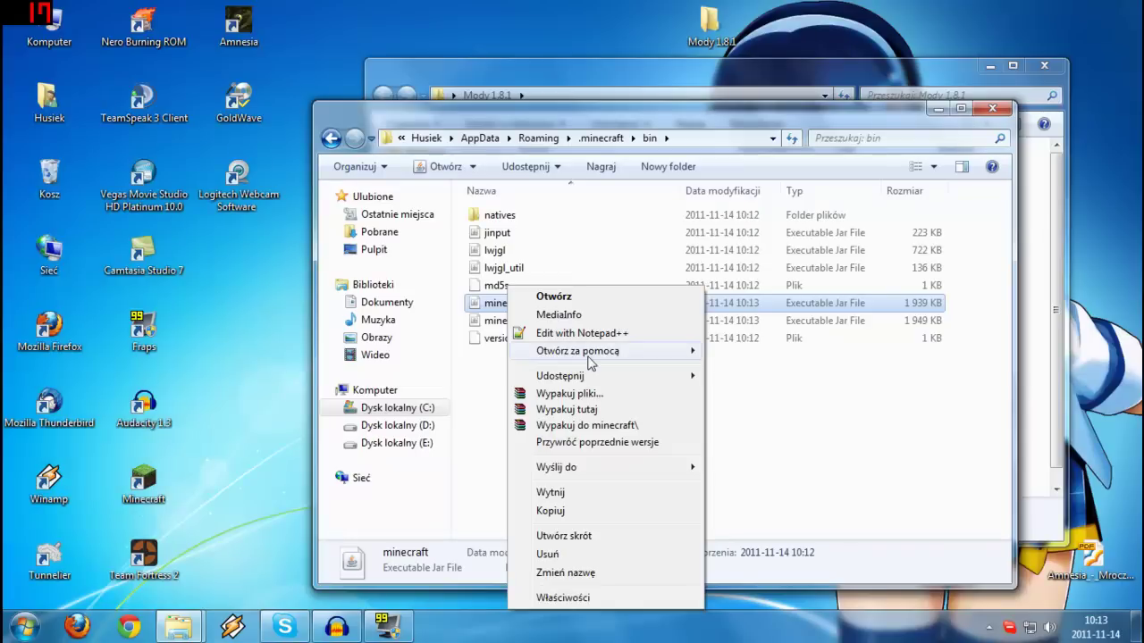
pyautogui.moveTo(626, 350)
pyautogui.click(726, 352)
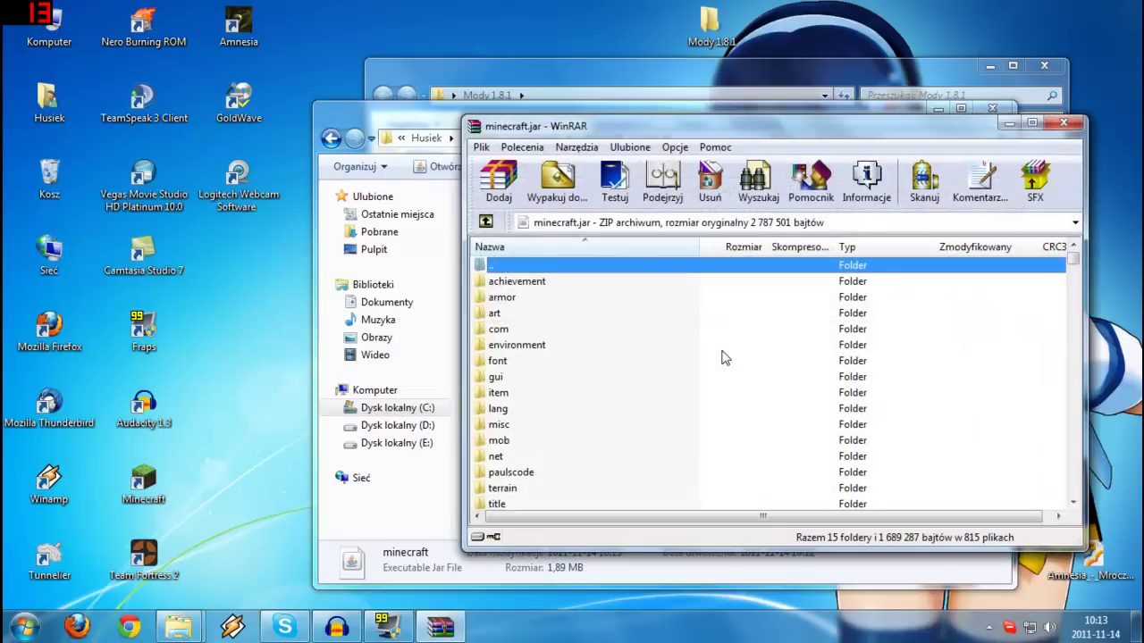
pyautogui.scroll(-1, 532, 375)
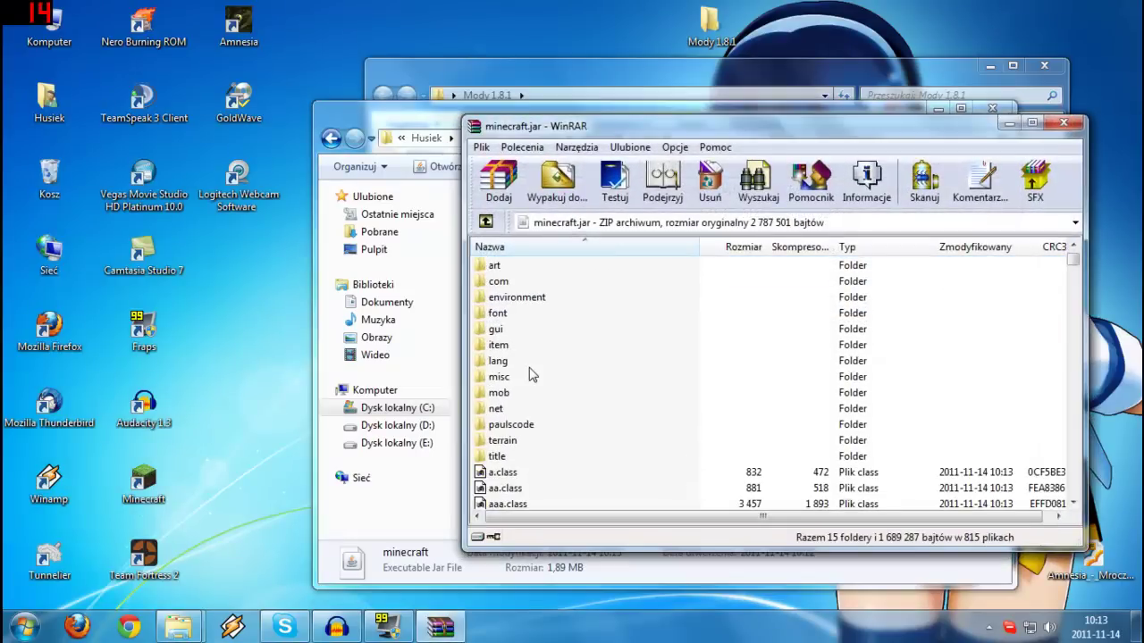
pyautogui.scroll(1, 1077, 254)
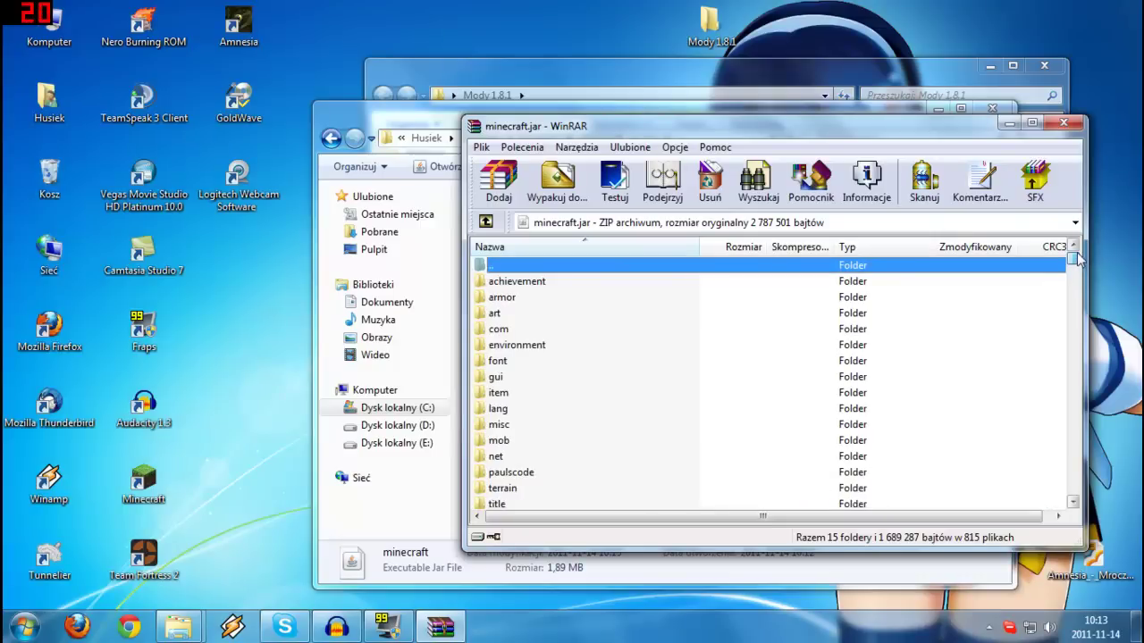
pyautogui.click(1066, 125)
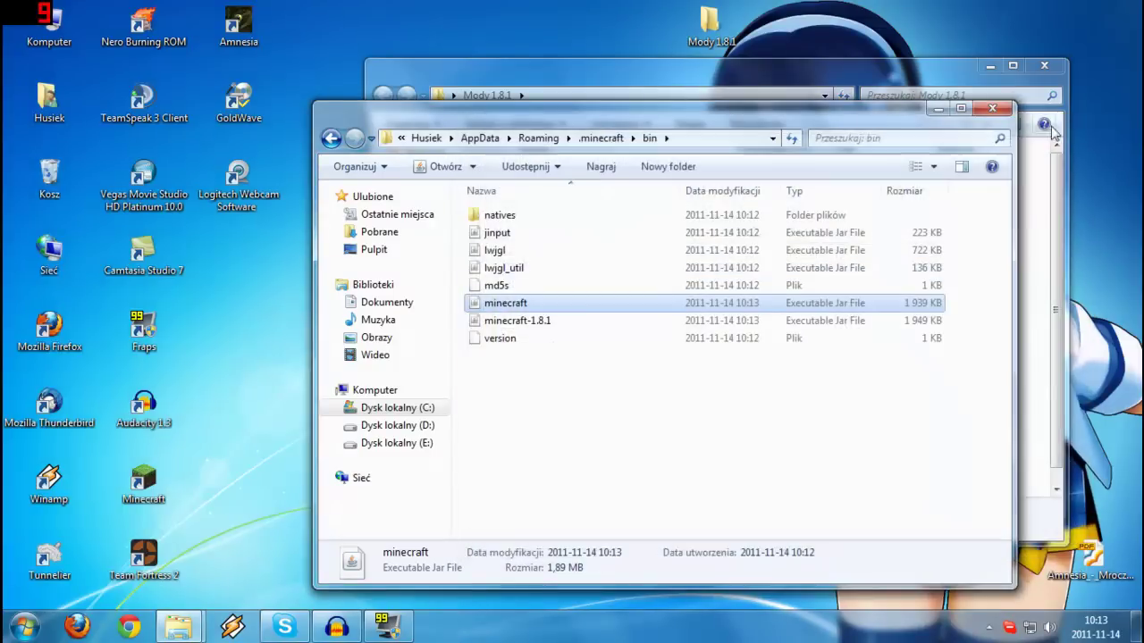
pyautogui.click(992, 108)
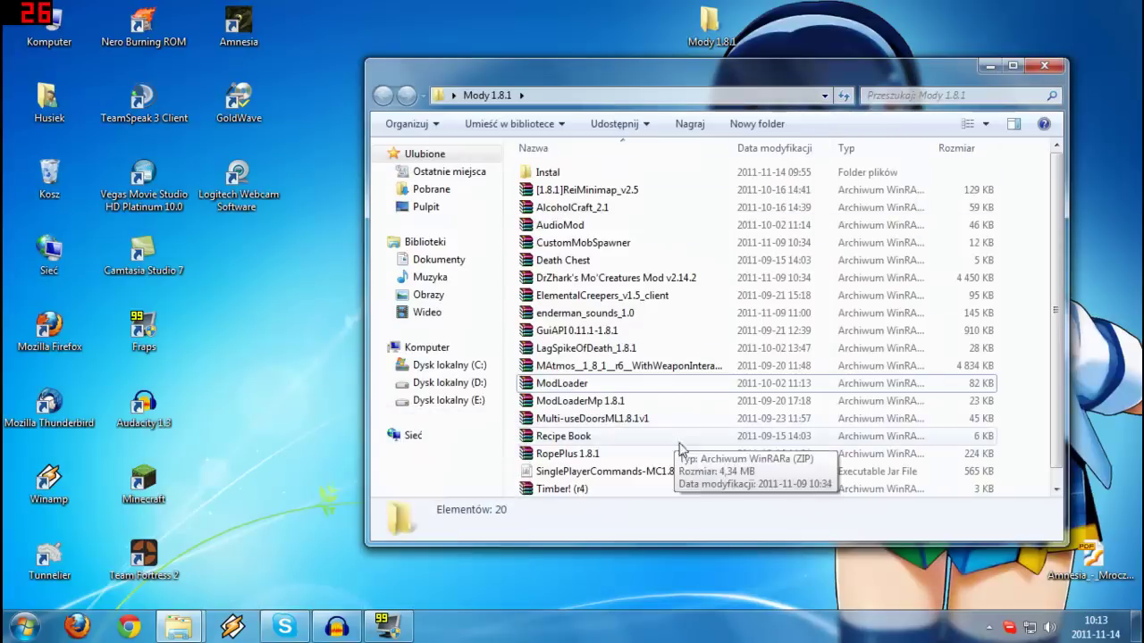
pyautogui.scroll(-1, 851, 329)
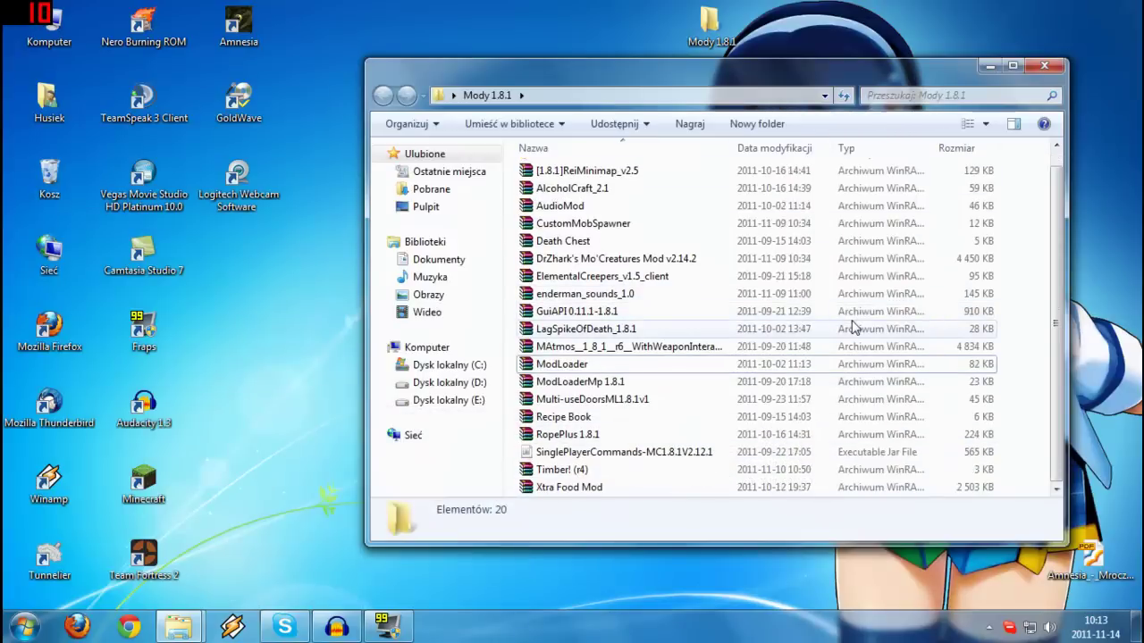
pyautogui.scroll(1, 852, 328)
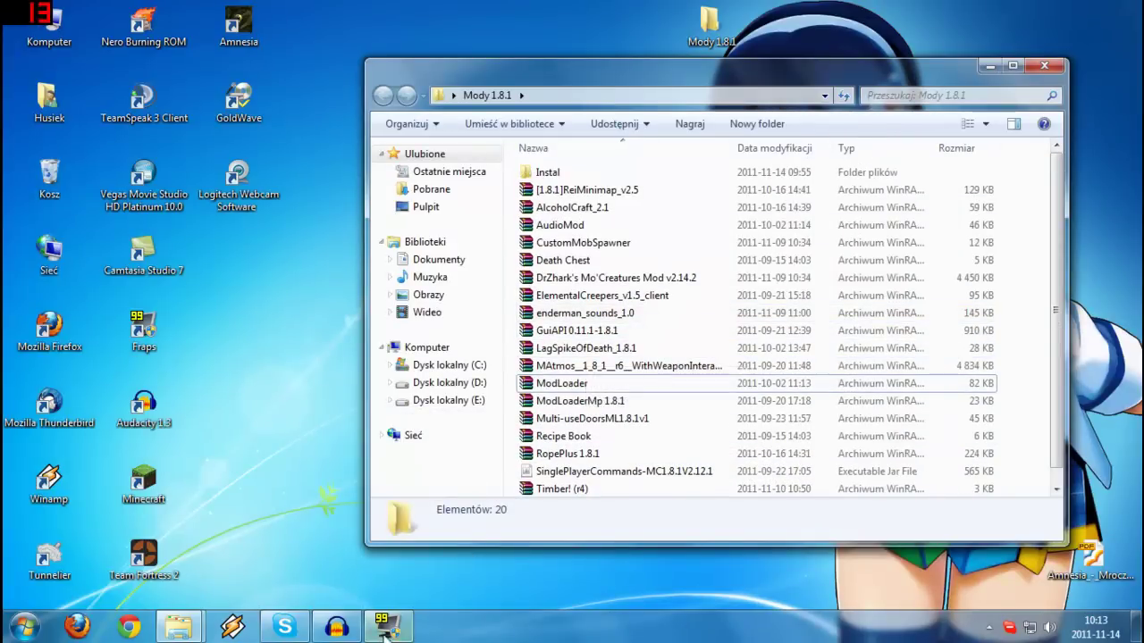
# Open minecraft.jar from the bin folder in WinRAR and arrange its window beside the Mody 1.8.1 folder window.
pyautogui.click(331, 567)
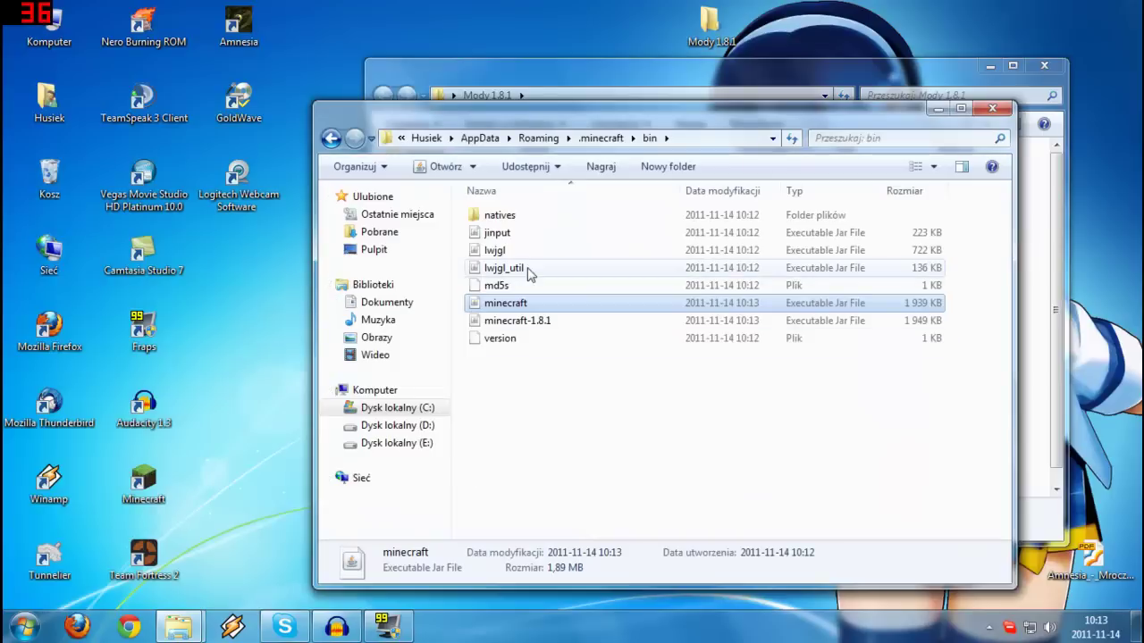
pyautogui.rightClick(505, 305)
pyautogui.moveTo(608, 348)
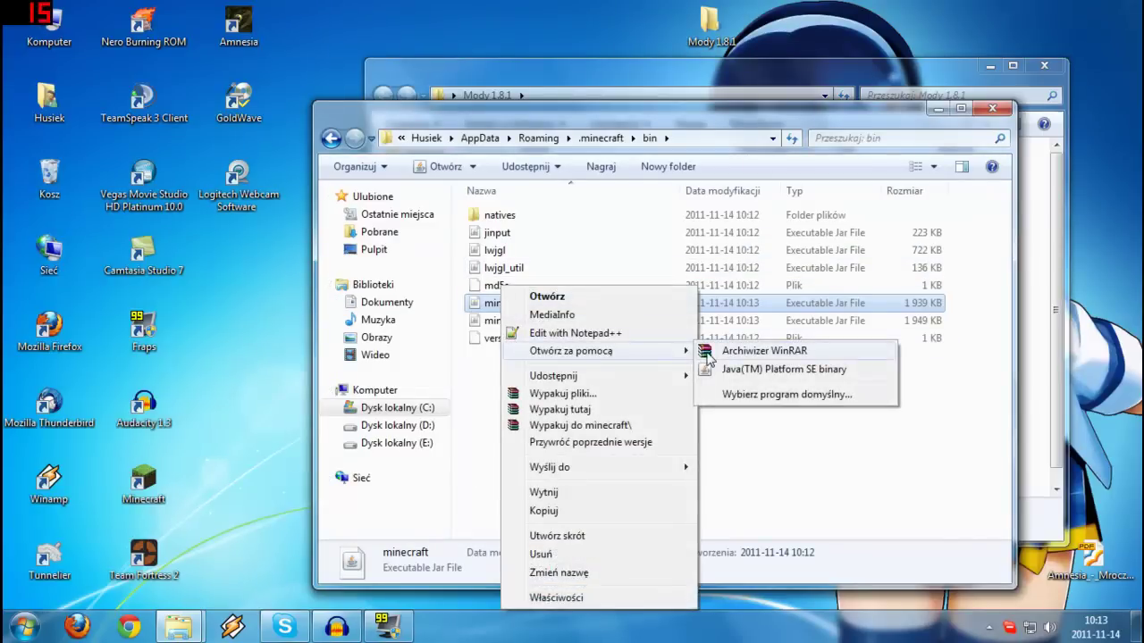
pyautogui.click(755, 348)
pyautogui.moveTo(898, 126); pyautogui.dragTo(451, 68)
pyautogui.moveTo(739, 67); pyautogui.dragTo(798, 74)
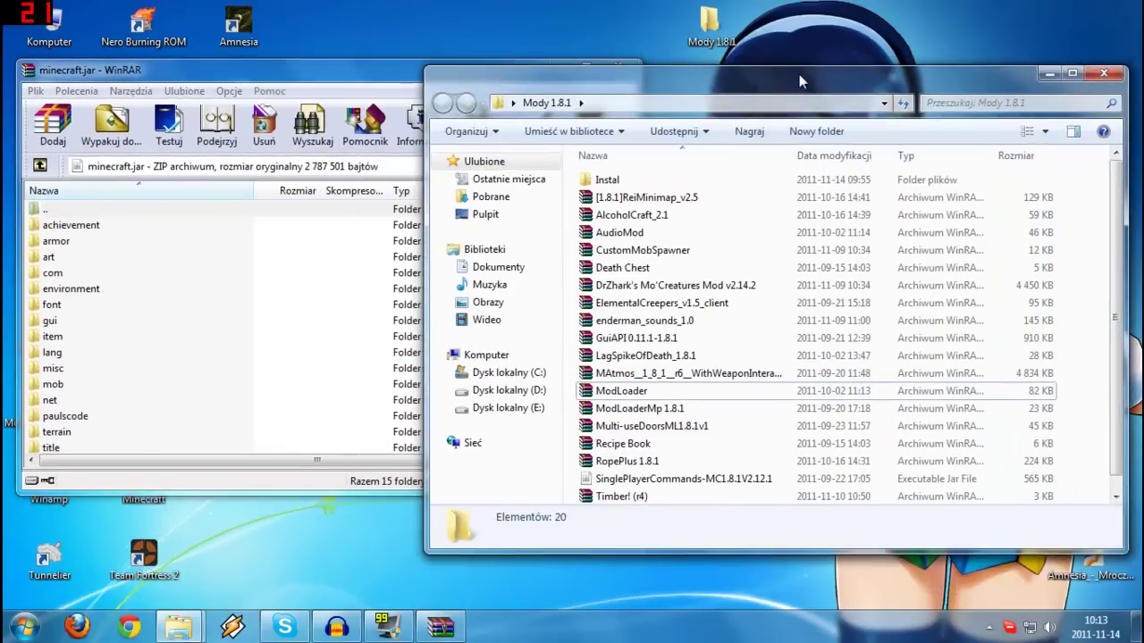
pyautogui.click(306, 384)
pyautogui.scroll(-5, 306, 384)
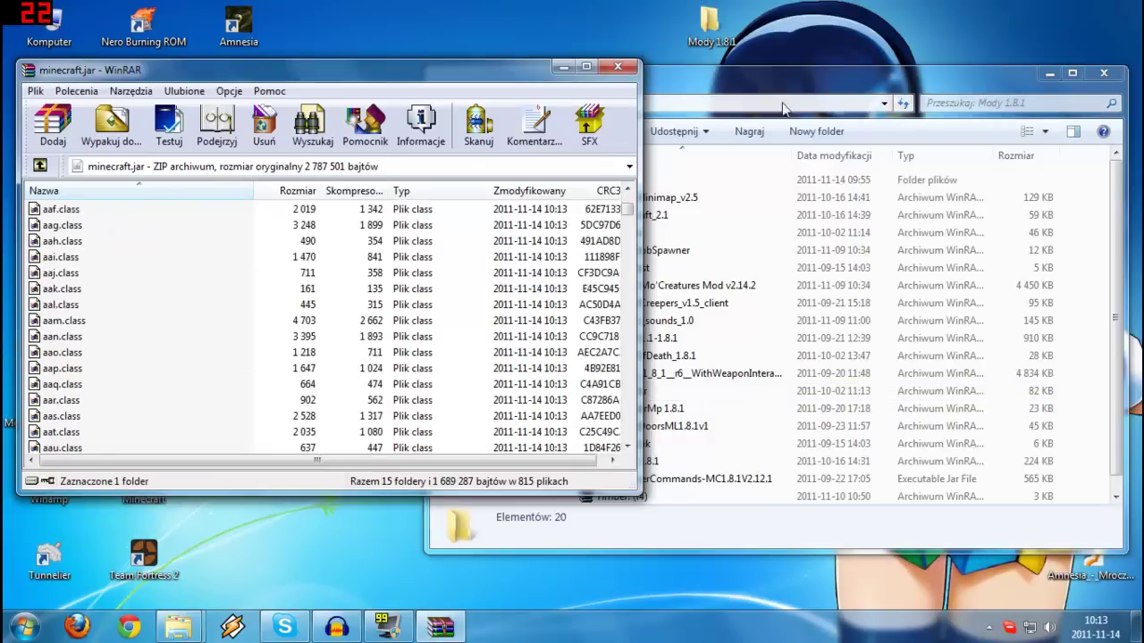
pyautogui.click(739, 73)
pyautogui.moveTo(740, 79); pyautogui.dragTo(773, 63)
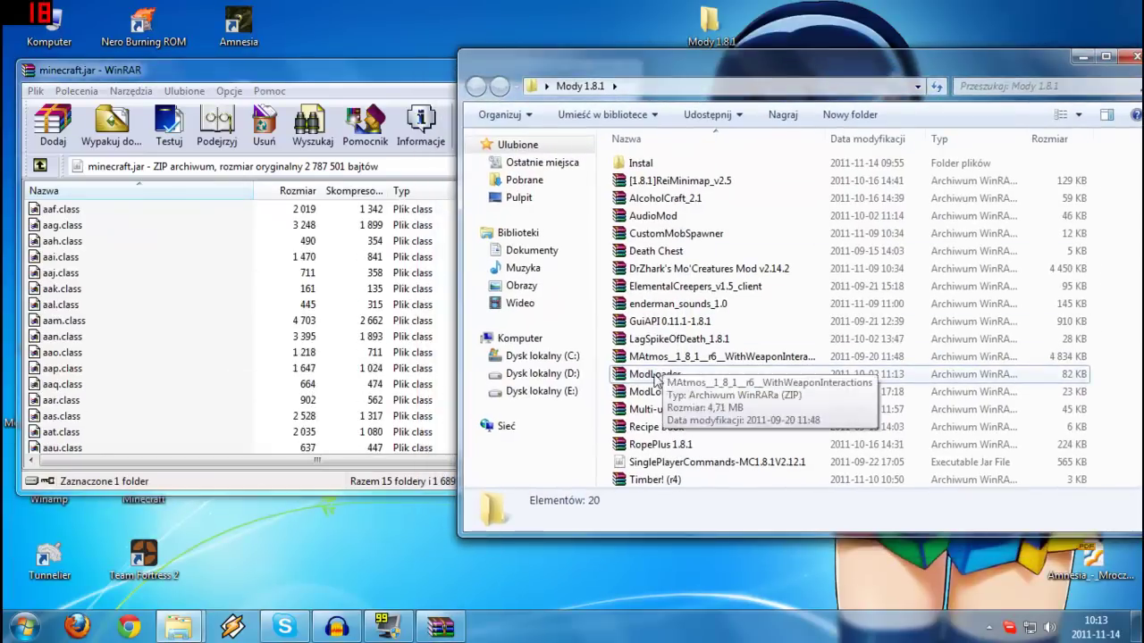
# Add all class files from the ModLoader archive to minecraft.jar with the default archive settings and close ModLoader.zip.
pyautogui.doubleClick(655, 376)
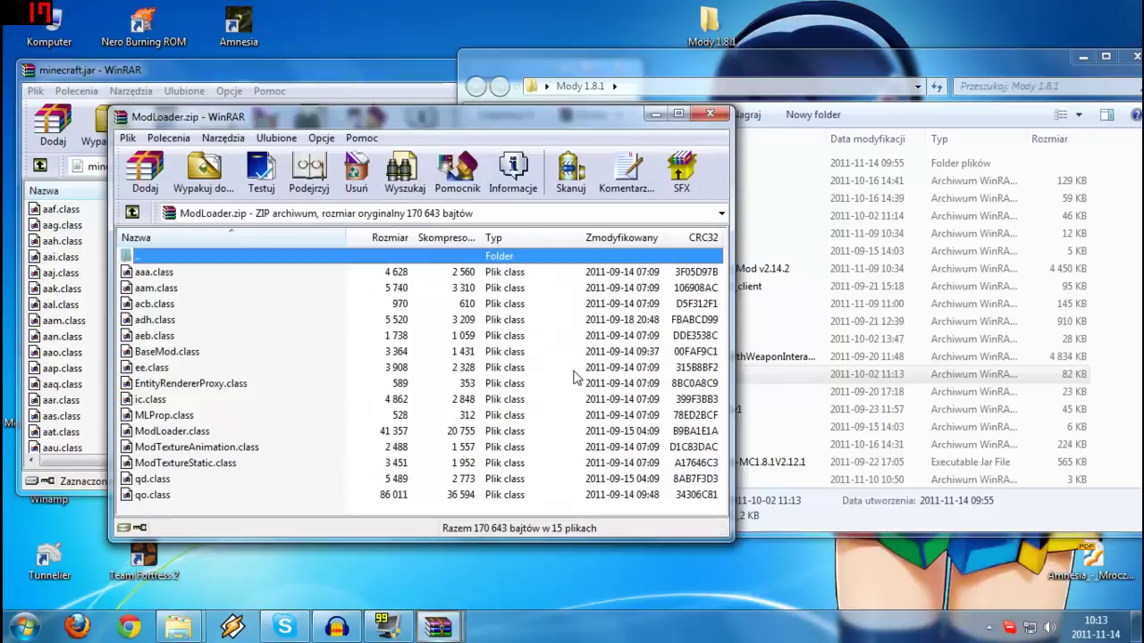
pyautogui.click(310, 448)
pyautogui.hotkey('ctrl', 'a')
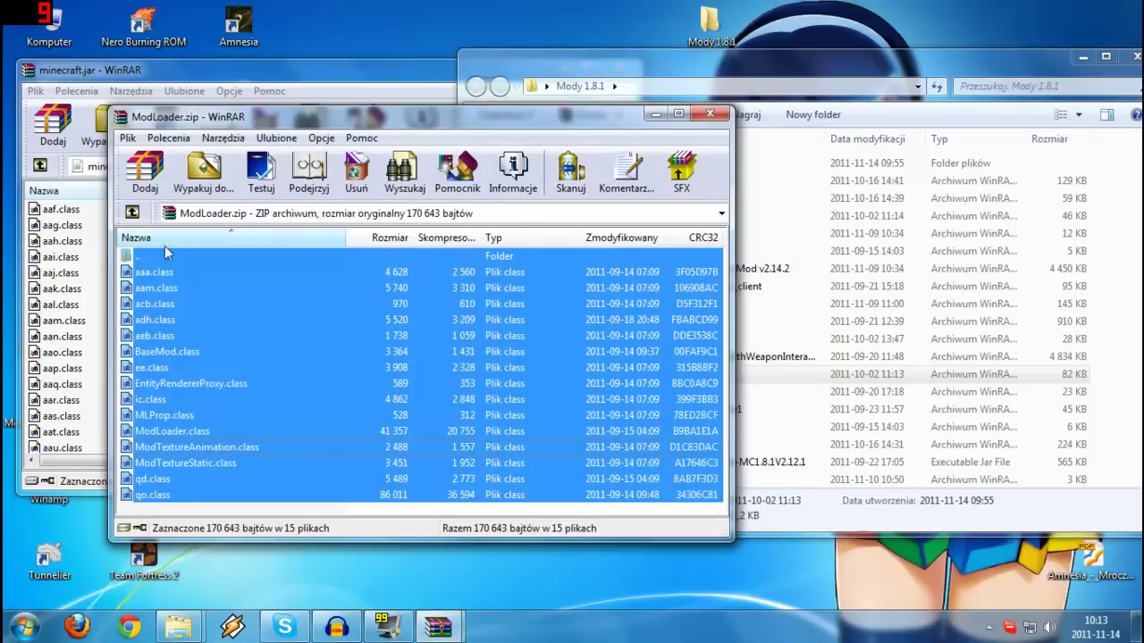
pyautogui.keyDown('ctrl'); pyautogui.click(158, 271); pyautogui.keyUp('ctrl')
pyautogui.keyDown('ctrl'); pyautogui.click(157, 271); pyautogui.keyUp('ctrl')
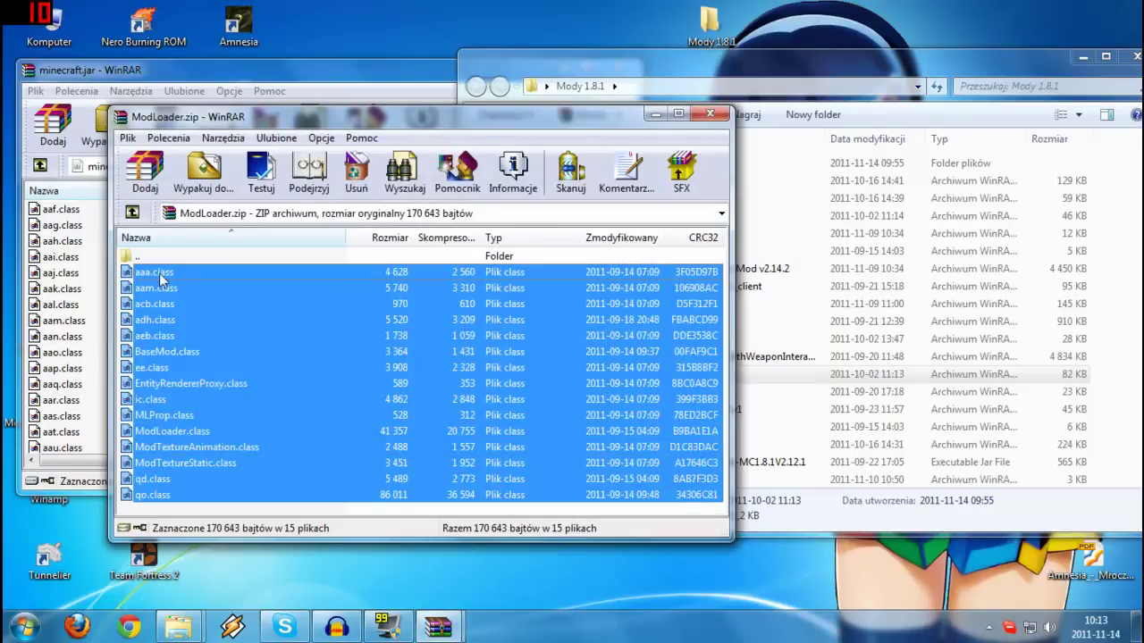
pyautogui.moveTo(187, 275); pyautogui.dragTo(78, 304)
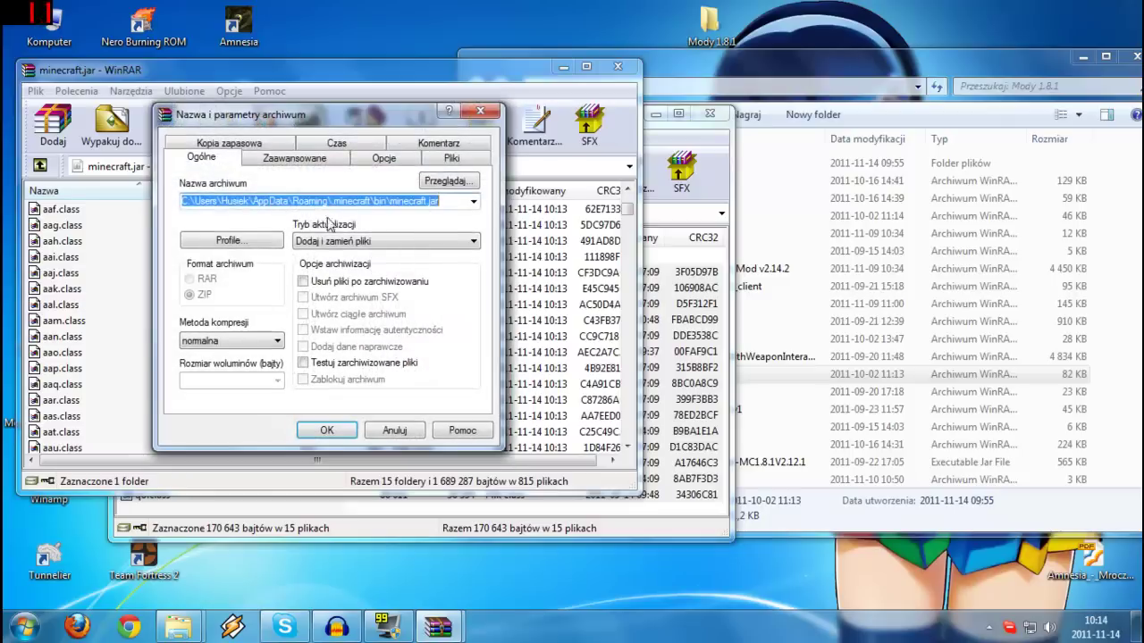
pyautogui.click(323, 431)
pyautogui.click(709, 114)
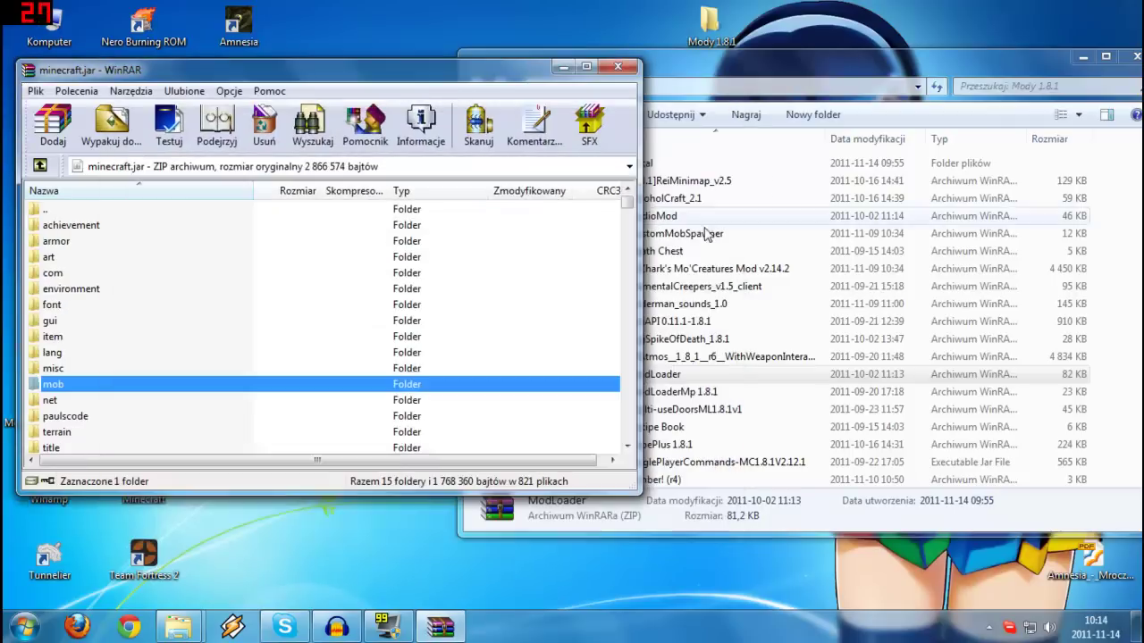
# Reposition the Mody 1.8.1 window beside the archive window and move ModLoader into the Instal folder.
pyautogui.click(764, 78)
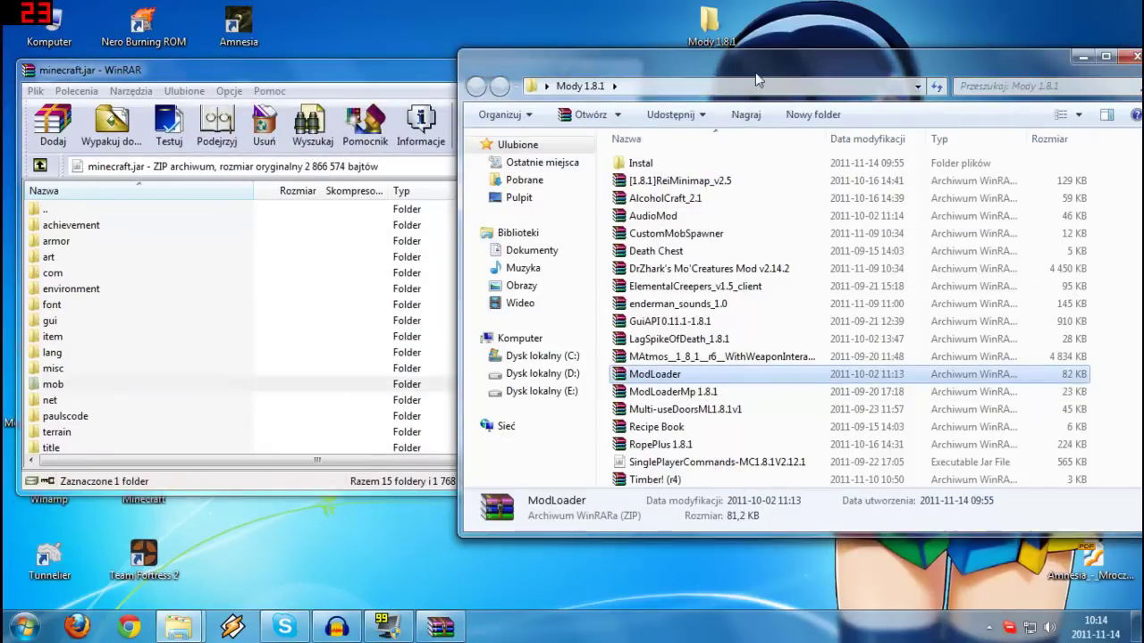
pyautogui.moveTo(764, 78); pyautogui.dragTo(1142, 179)
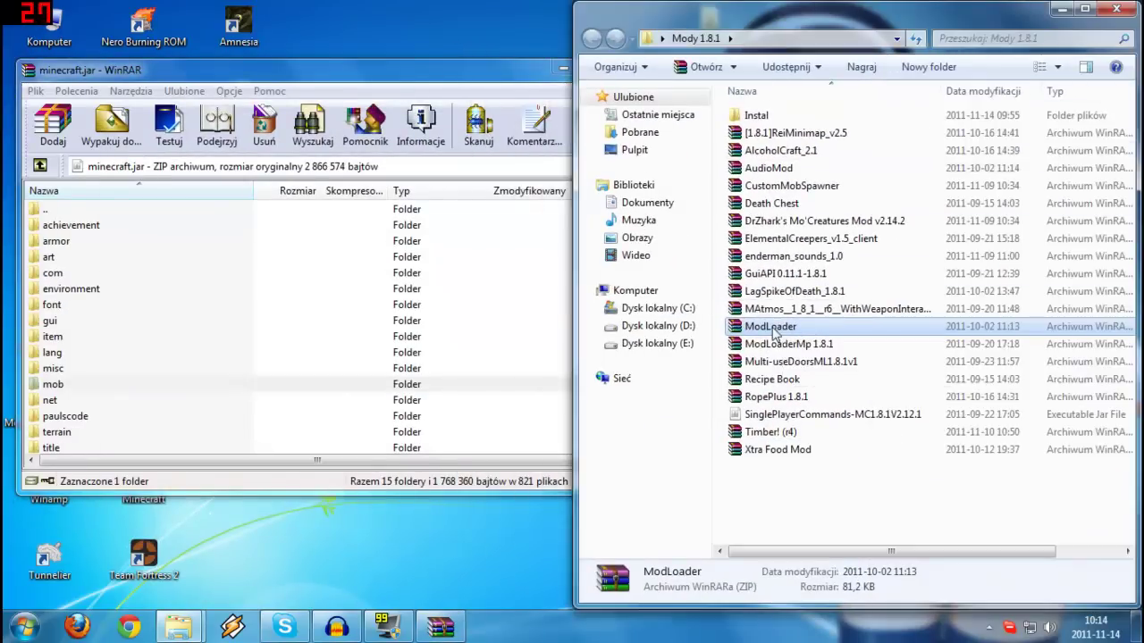
pyautogui.moveTo(774, 332); pyautogui.dragTo(790, 123)
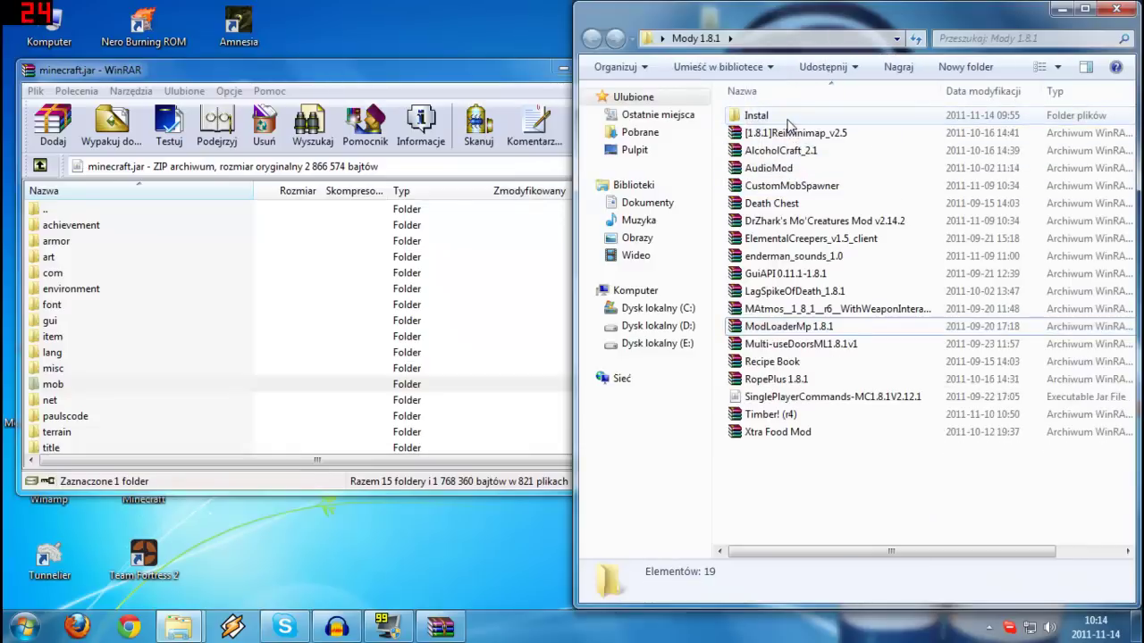
# Add all class files from ModLoaderMp 1.8.1 to minecraft.jar and move the mod's archive into the Instal folder.
pyautogui.doubleClick(780, 329)
pyautogui.moveTo(446, 119); pyautogui.dragTo(664, 117)
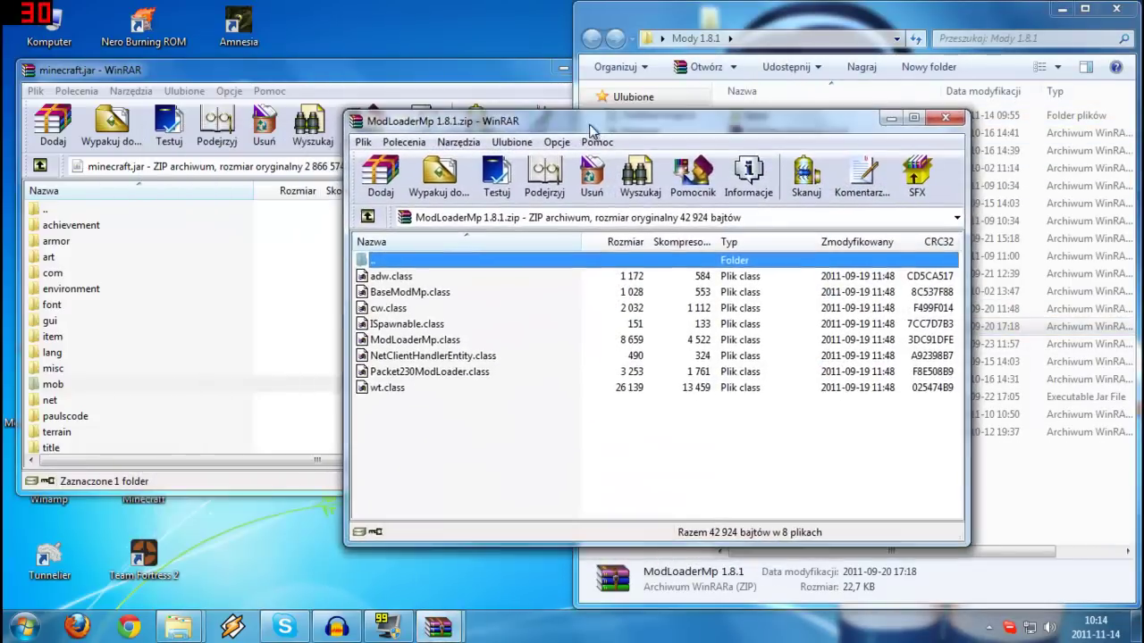
pyautogui.click(179, 304)
pyautogui.scroll(-3, 264, 356)
pyautogui.scroll(-3, 264, 356)
pyautogui.moveTo(764, 451); pyautogui.dragTo(402, 284)
pyautogui.moveTo(398, 292); pyautogui.dragTo(322, 327)
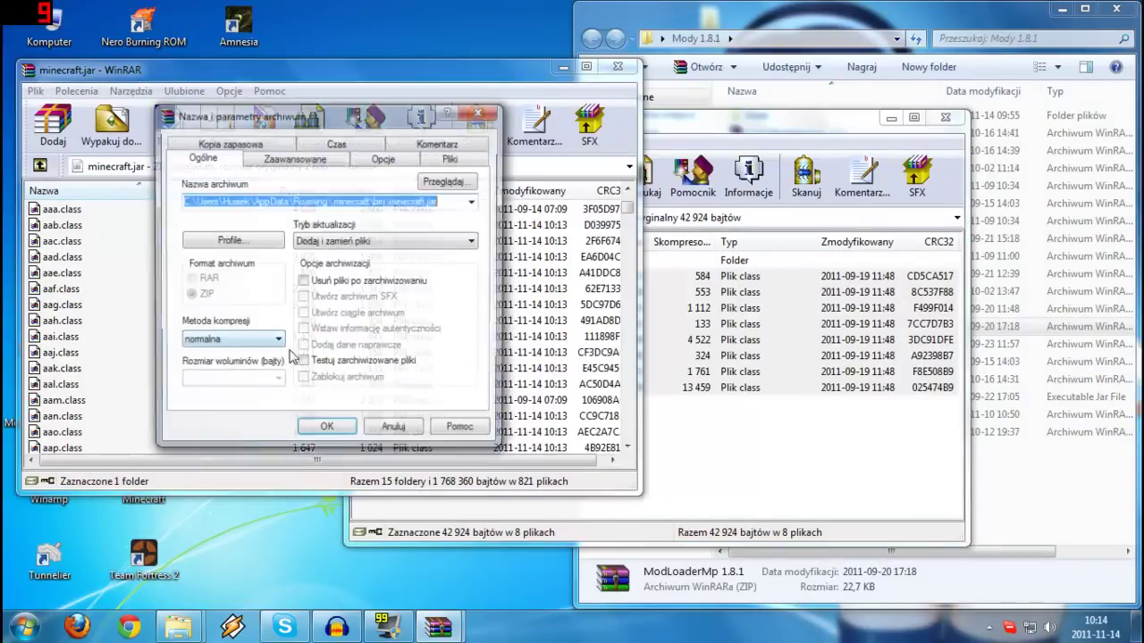
pyautogui.press('Return')
pyautogui.click(945, 117)
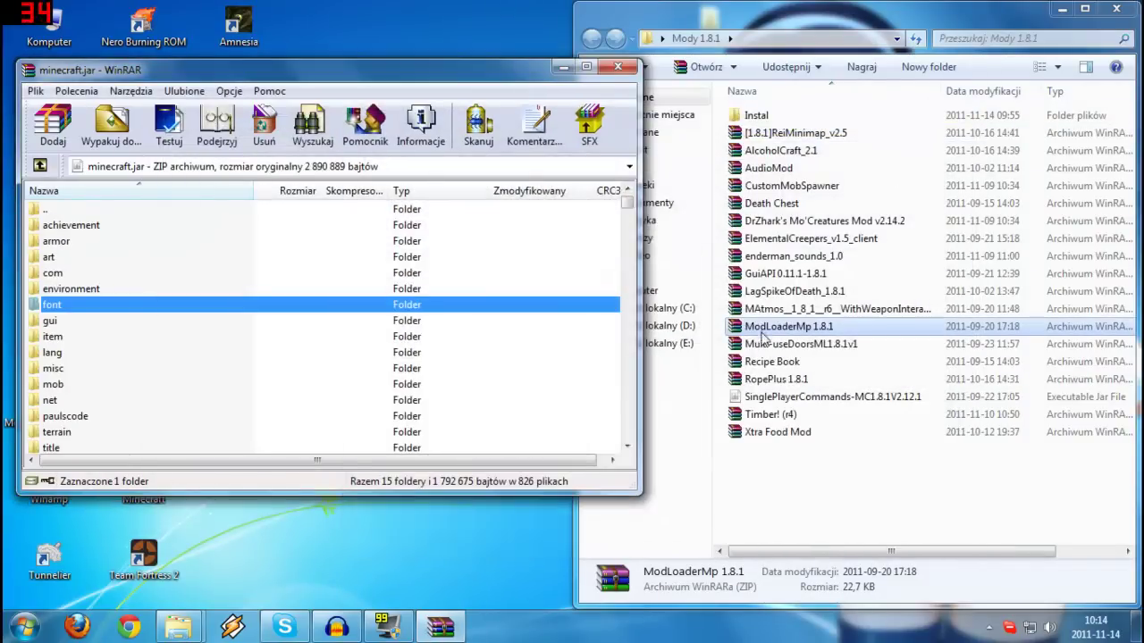
pyautogui.moveTo(766, 327); pyautogui.dragTo(802, 117)
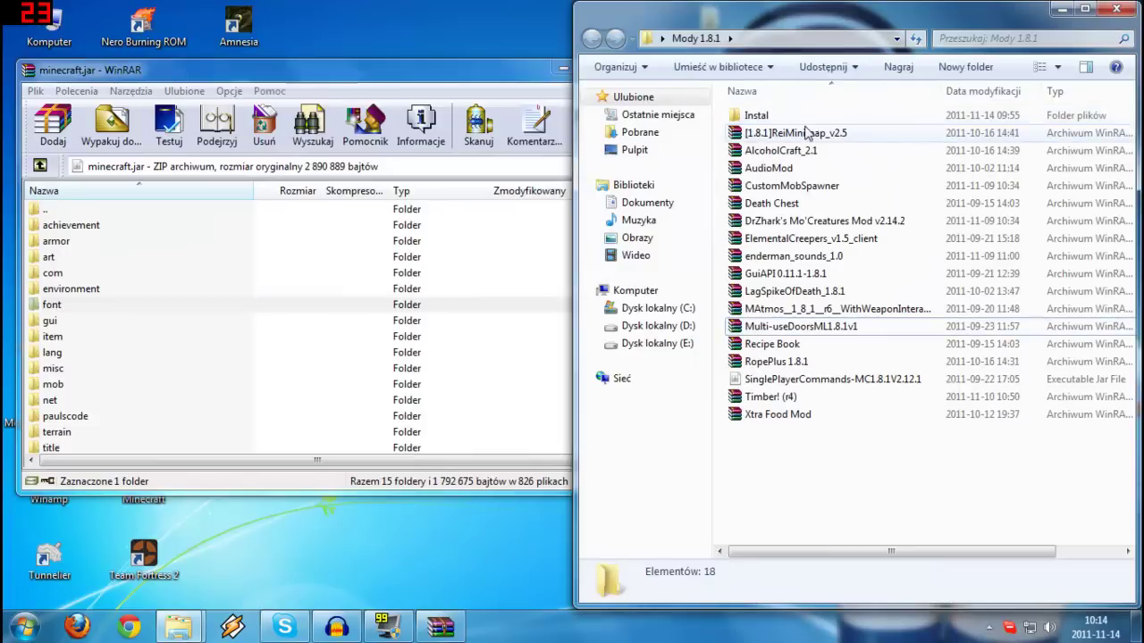
# Add the ibxm and paulscode folders and oe.class from AudioMod to minecraft.jar, and move AudioMod into the Instal folder.
pyautogui.click(414, 288)
pyautogui.scroll(-6, 394, 308)
pyautogui.doubleClick(769, 168)
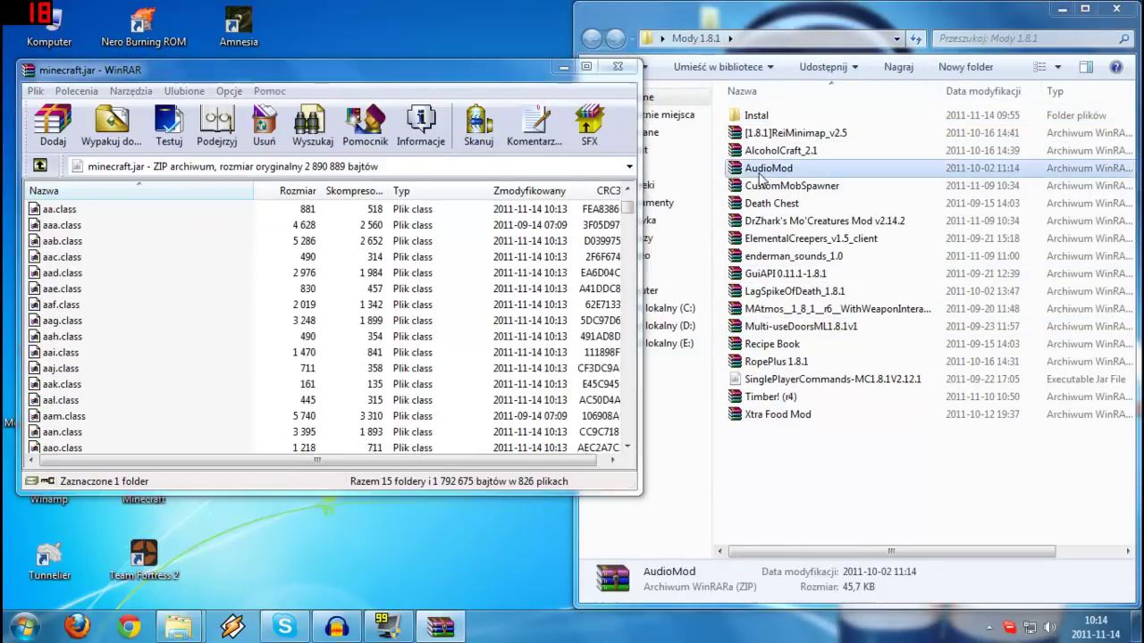
pyautogui.moveTo(256, 390); pyautogui.dragTo(281, 312)
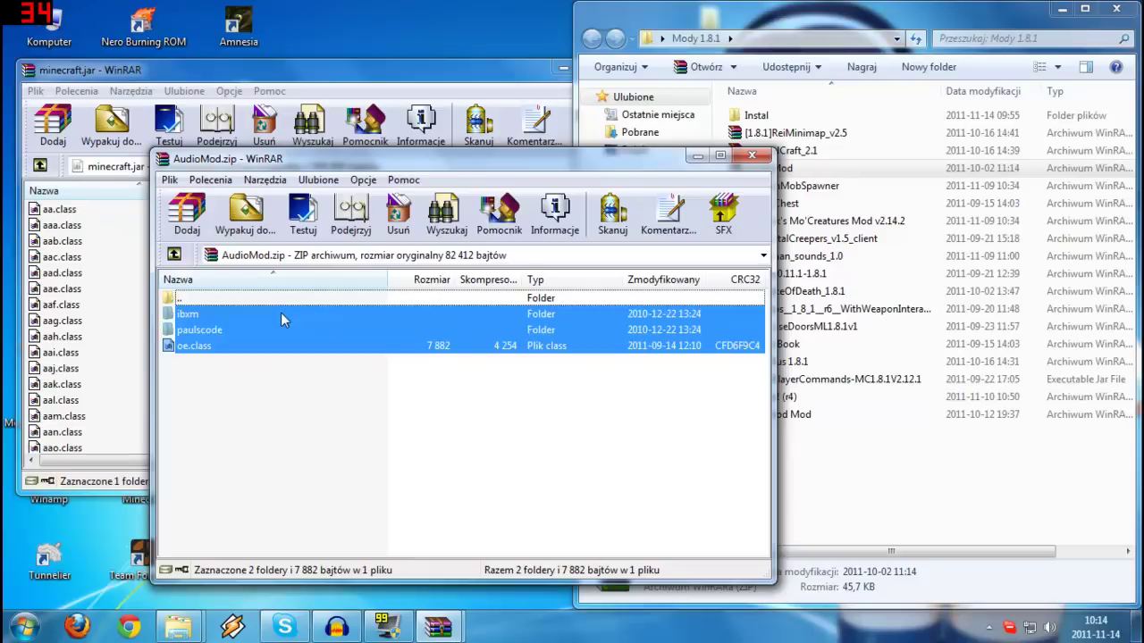
pyautogui.moveTo(187, 338); pyautogui.dragTo(89, 338)
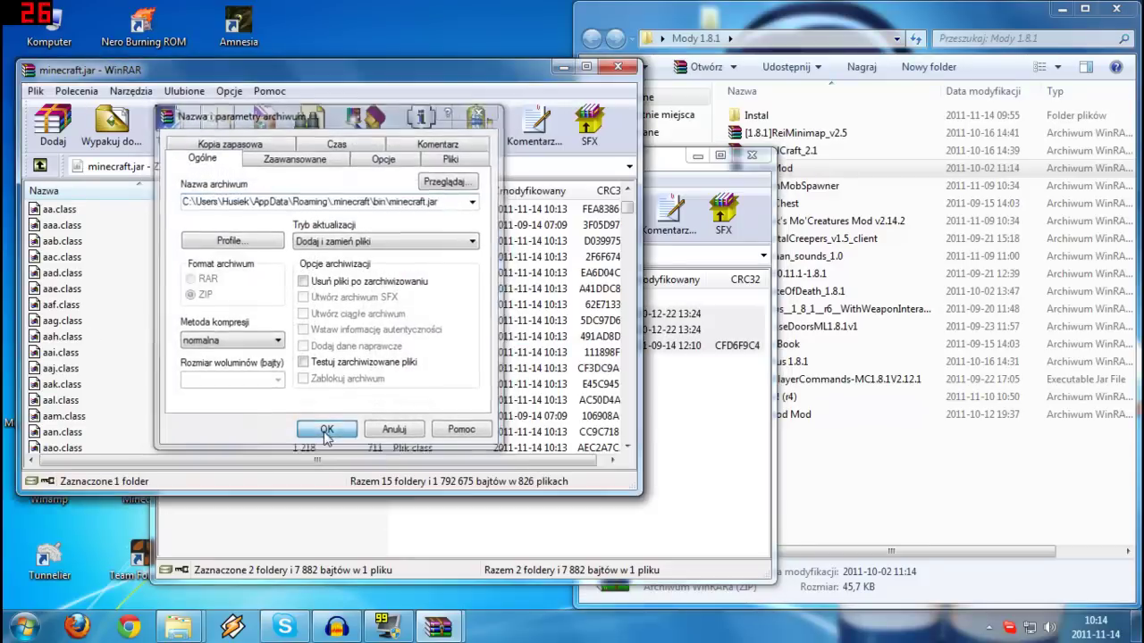
pyautogui.click(325, 434)
pyautogui.click(751, 156)
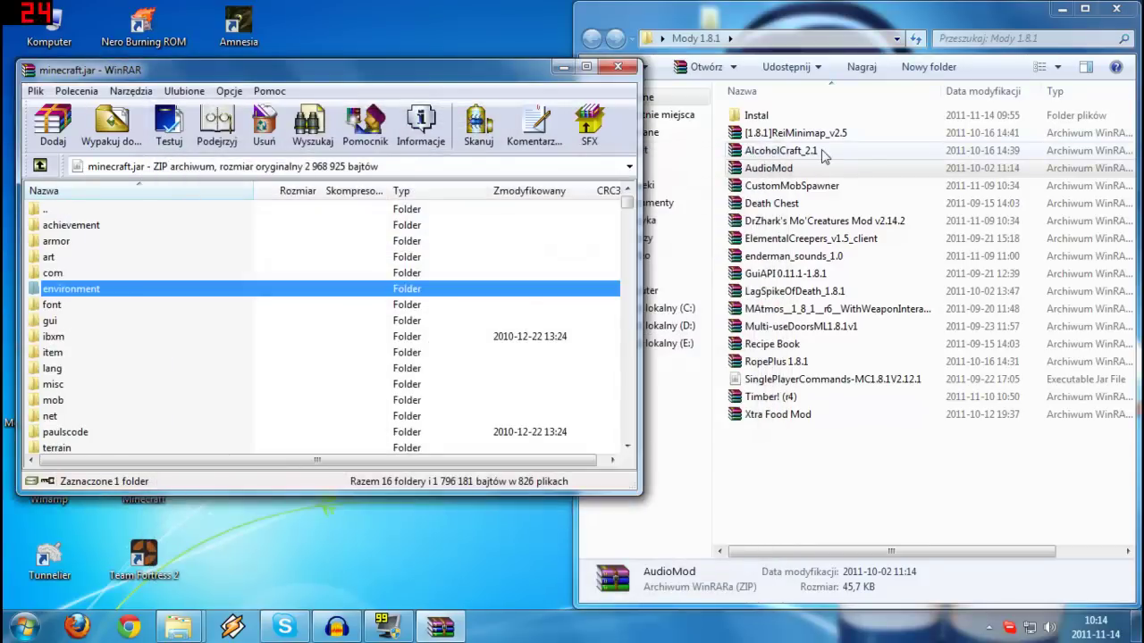
pyautogui.click(454, 368)
pyautogui.scroll(-2, 465, 384)
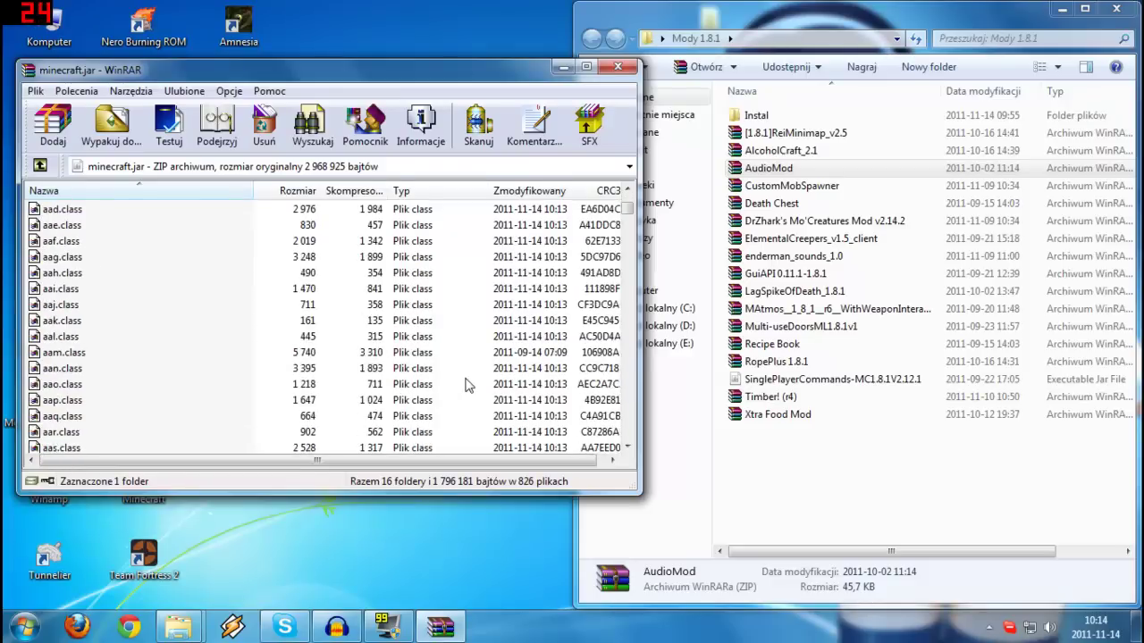
pyautogui.moveTo(739, 179); pyautogui.dragTo(756, 116)
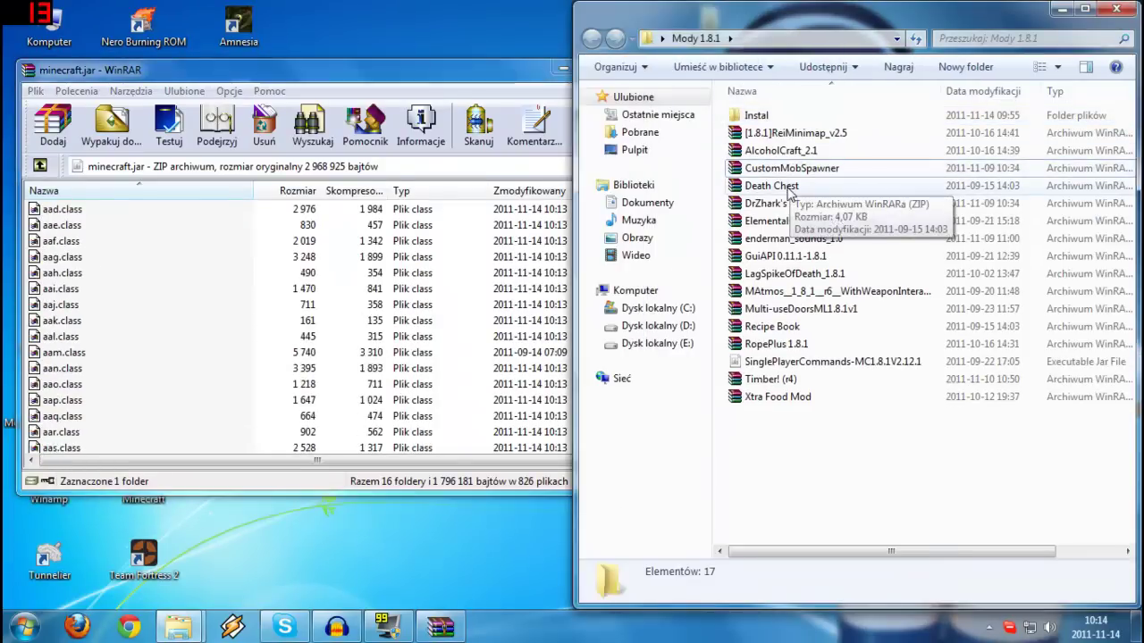
# Add the entire contents of GuiAPI 0.11.1-1.8.1 to minecraft.jar and move the mod's archive into the Instal folder.
pyautogui.doubleClick(785, 256)
pyautogui.click(327, 500)
pyautogui.hotkey('ctrl', 'a')
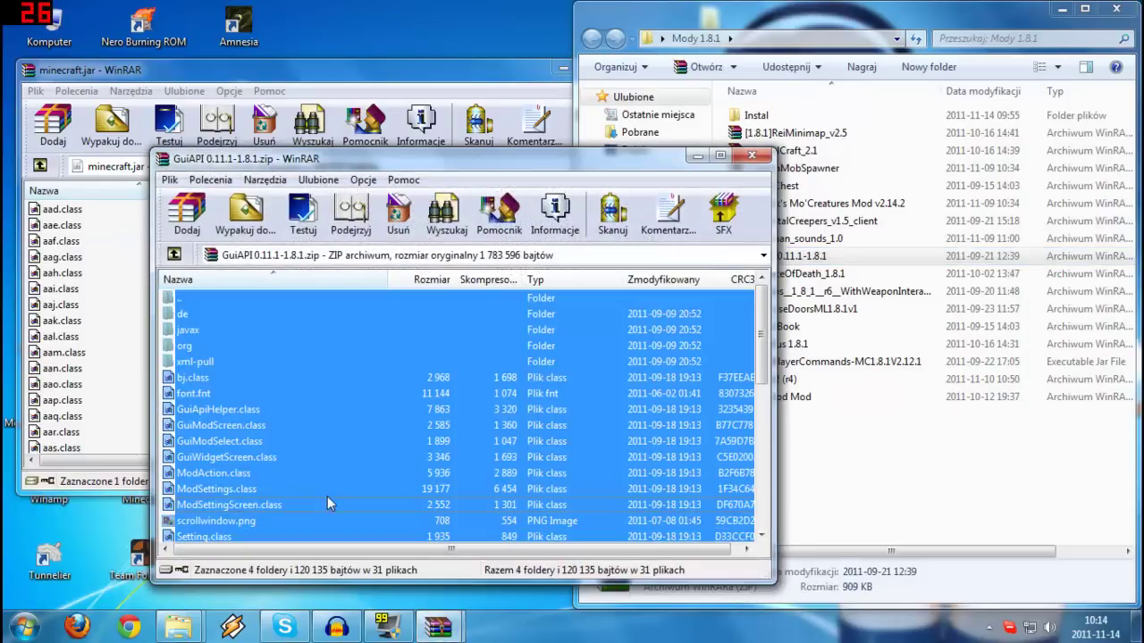
pyautogui.moveTo(182, 308); pyautogui.dragTo(104, 339)
pyautogui.click(322, 428)
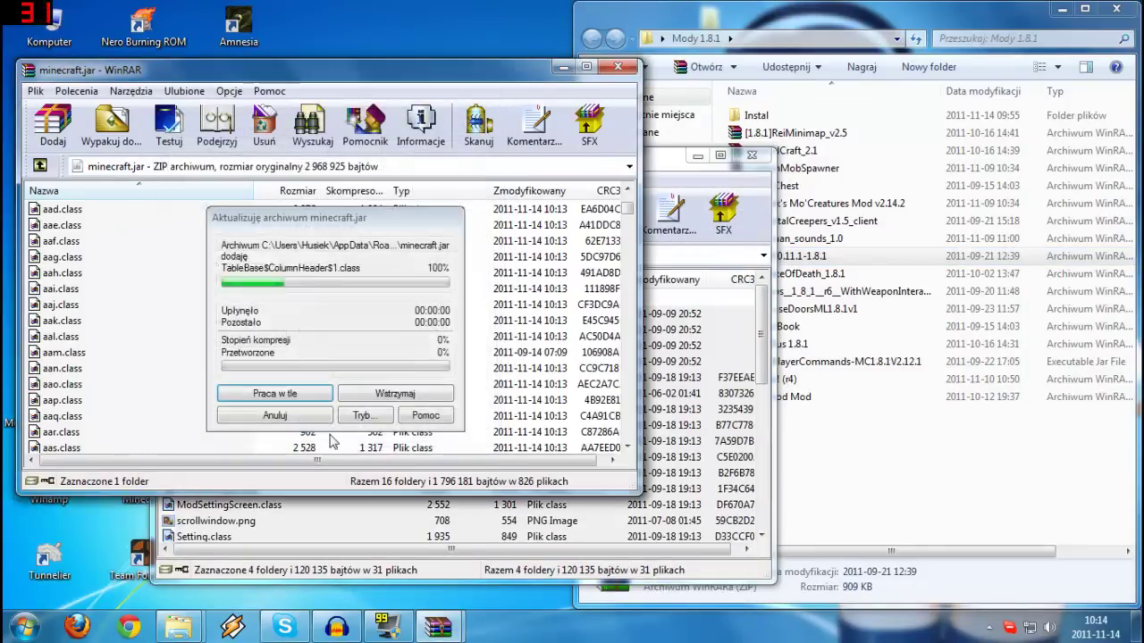
pyautogui.click(752, 155)
pyautogui.moveTo(786, 256); pyautogui.dragTo(789, 116)
# Look inside the LagSpikeOfDeath_1.8.1 archive at rv.class, then move the archive into the Instal folder.
pyautogui.click(755, 257)
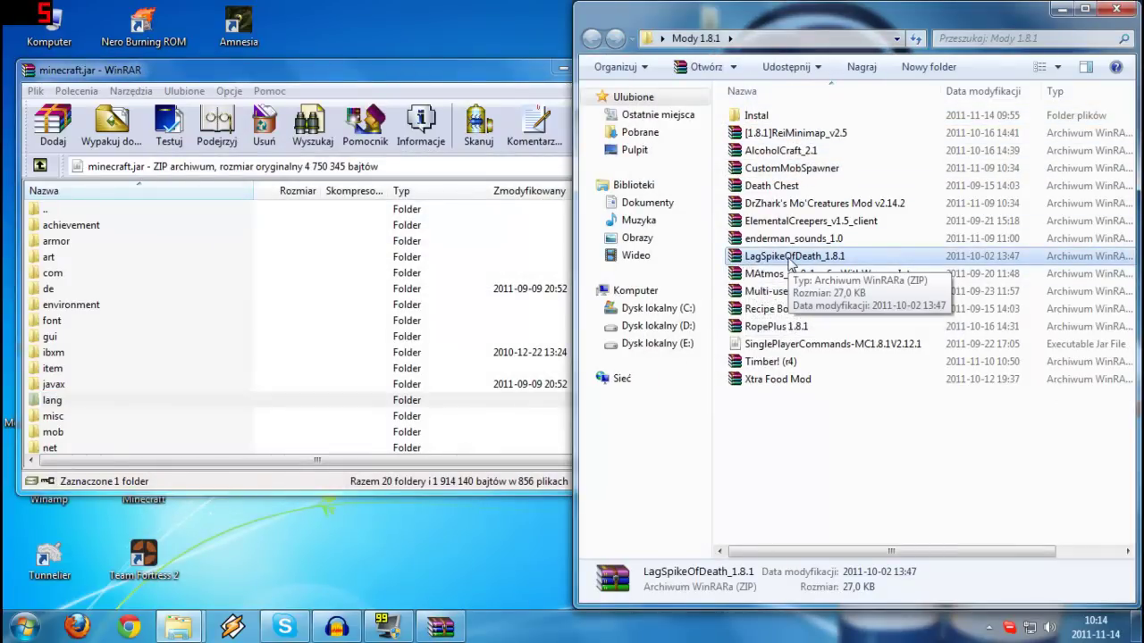
pyautogui.doubleClick(747, 263)
pyautogui.click(107, 214)
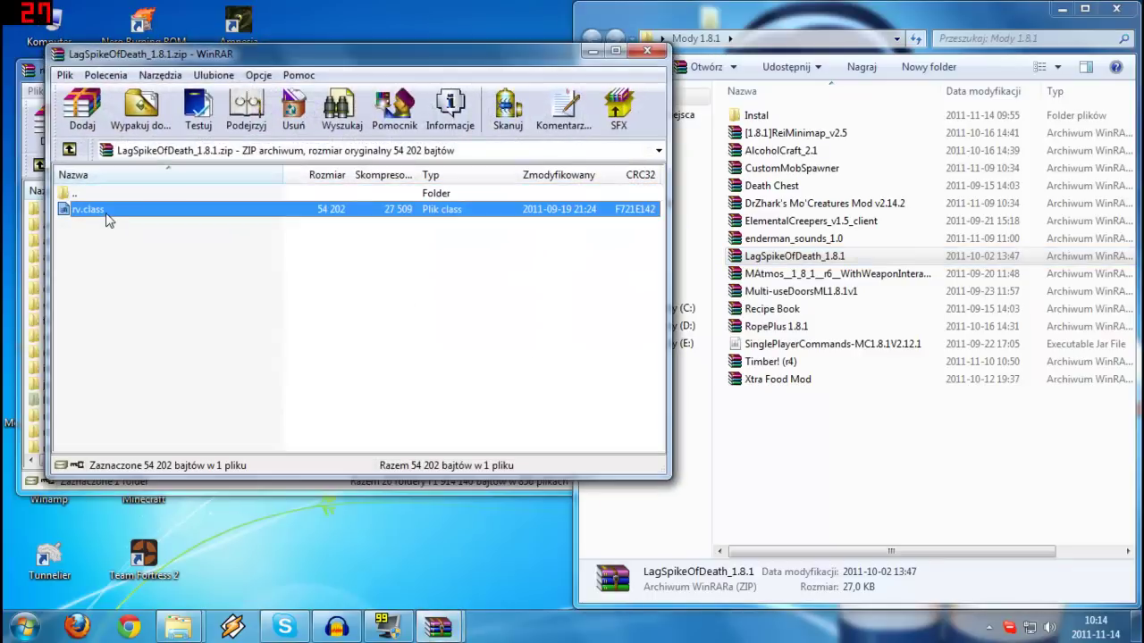
pyautogui.click(655, 53)
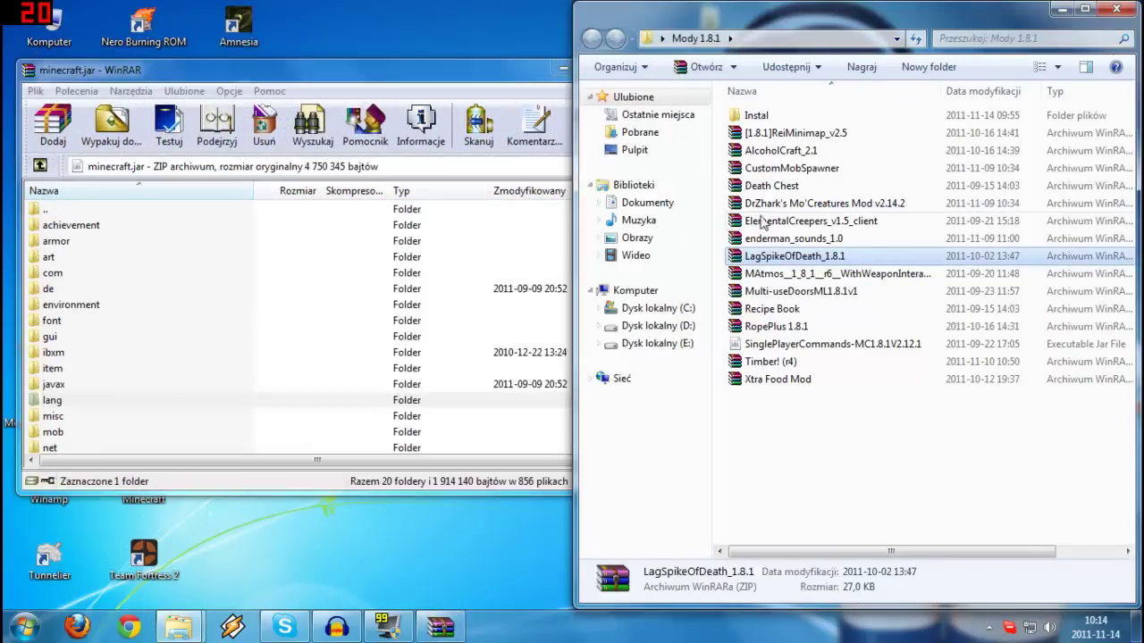
pyautogui.moveTo(794, 255); pyautogui.dragTo(779, 119)
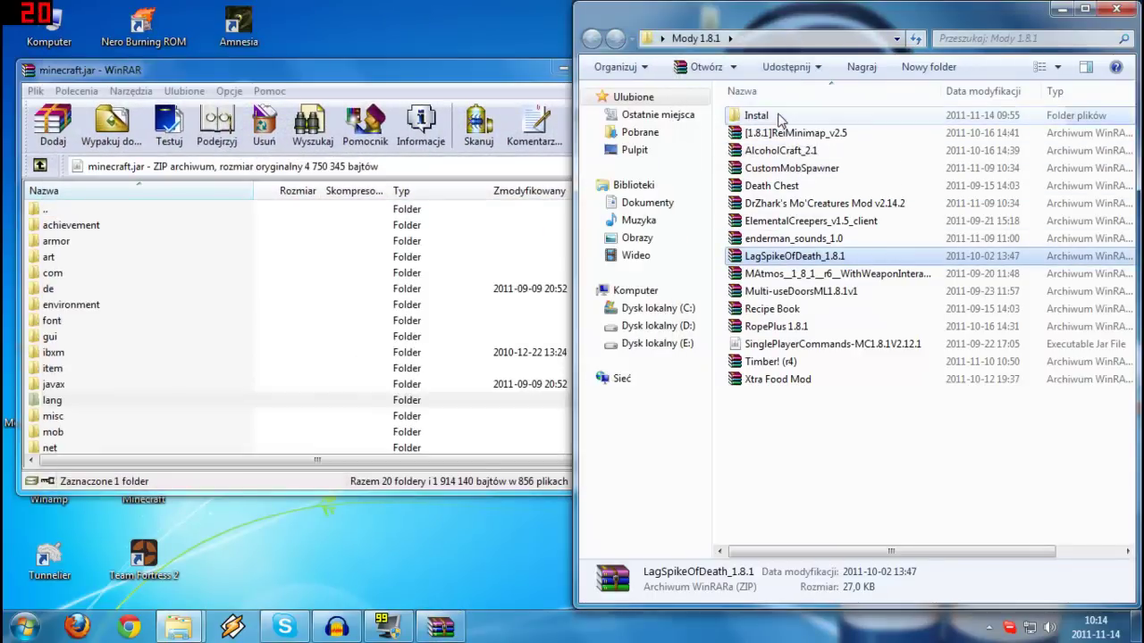
# Install Single Player Commands 2.12.1 with its mod installer and move the installer file into the Instal folder.
pyautogui.click(301, 306)
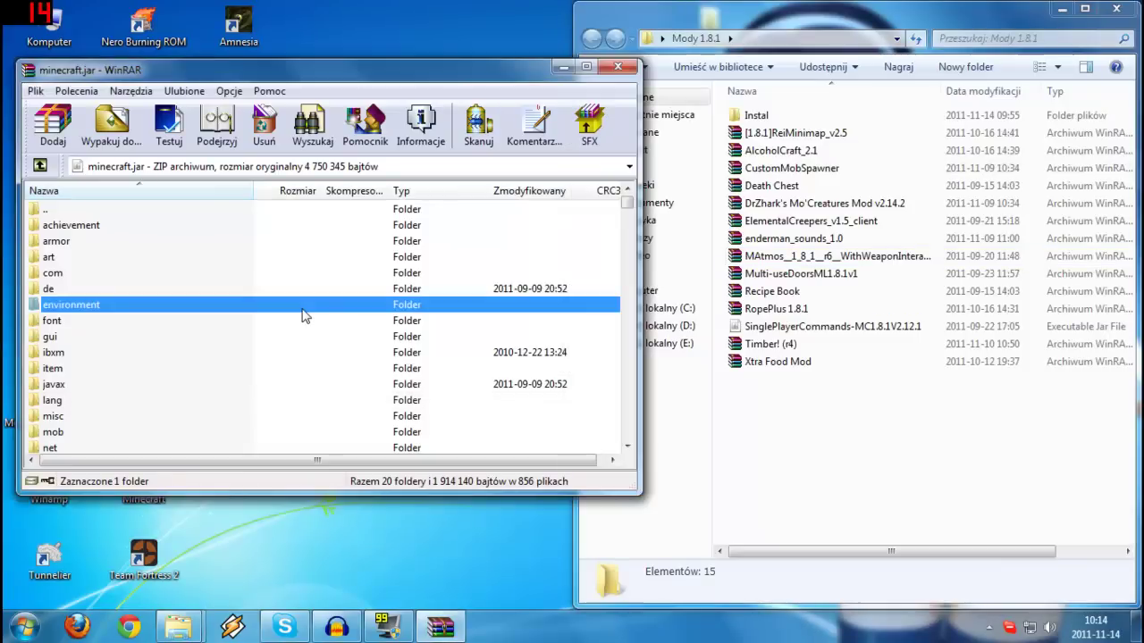
pyautogui.scroll(-7, 303, 326)
pyautogui.scroll(-2, 303, 328)
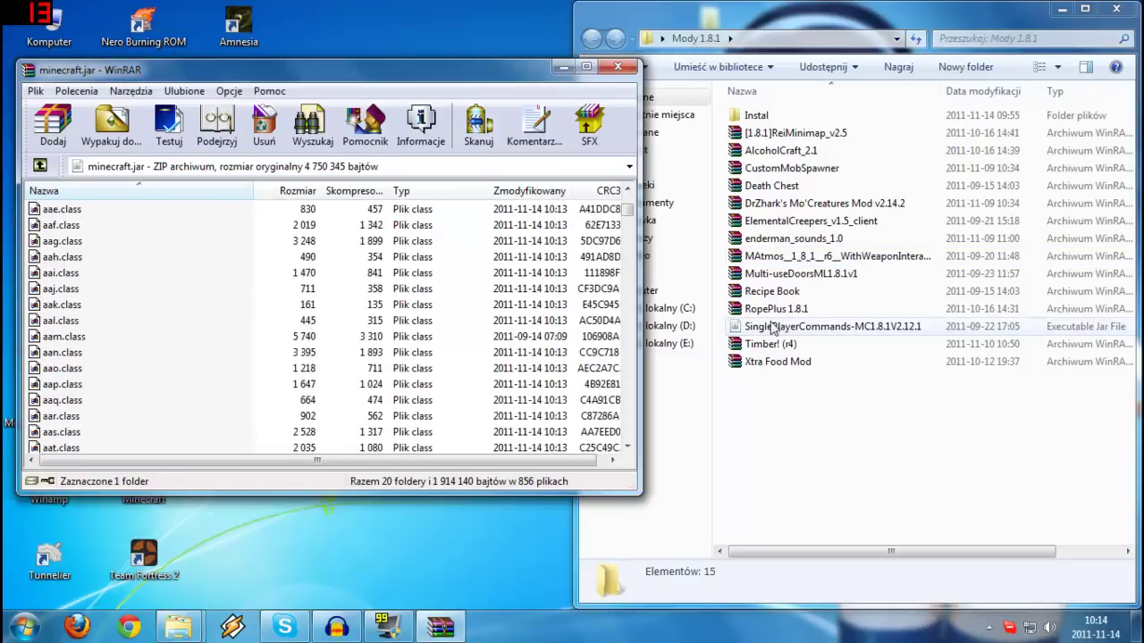
pyautogui.click(725, 328)
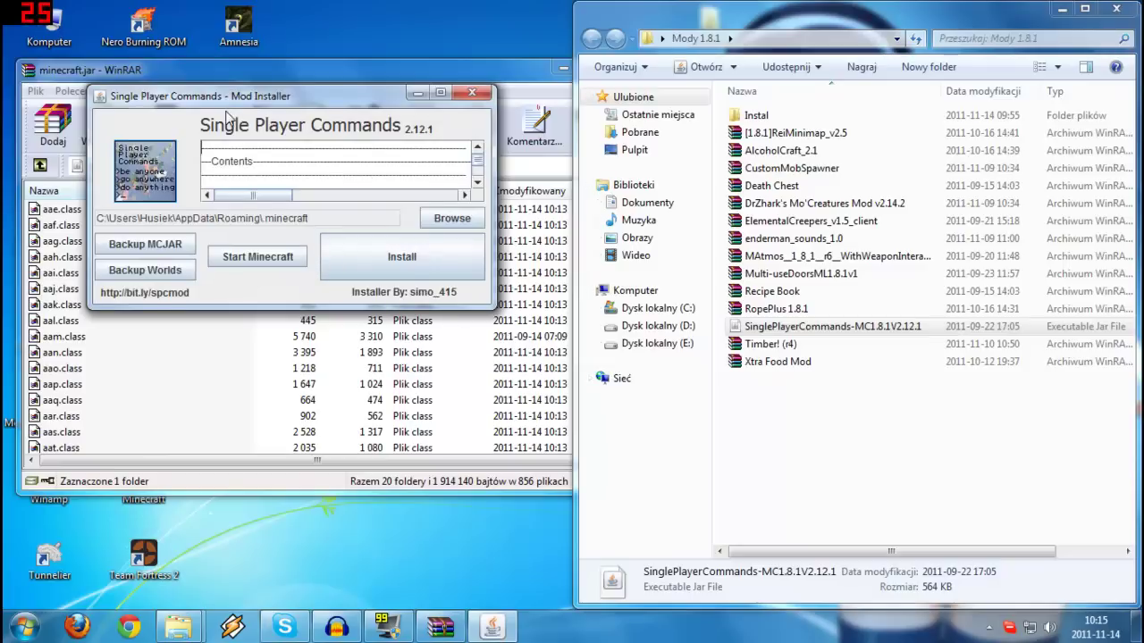
pyautogui.moveTo(221, 96); pyautogui.dragTo(461, 136)
pyautogui.click(652, 308)
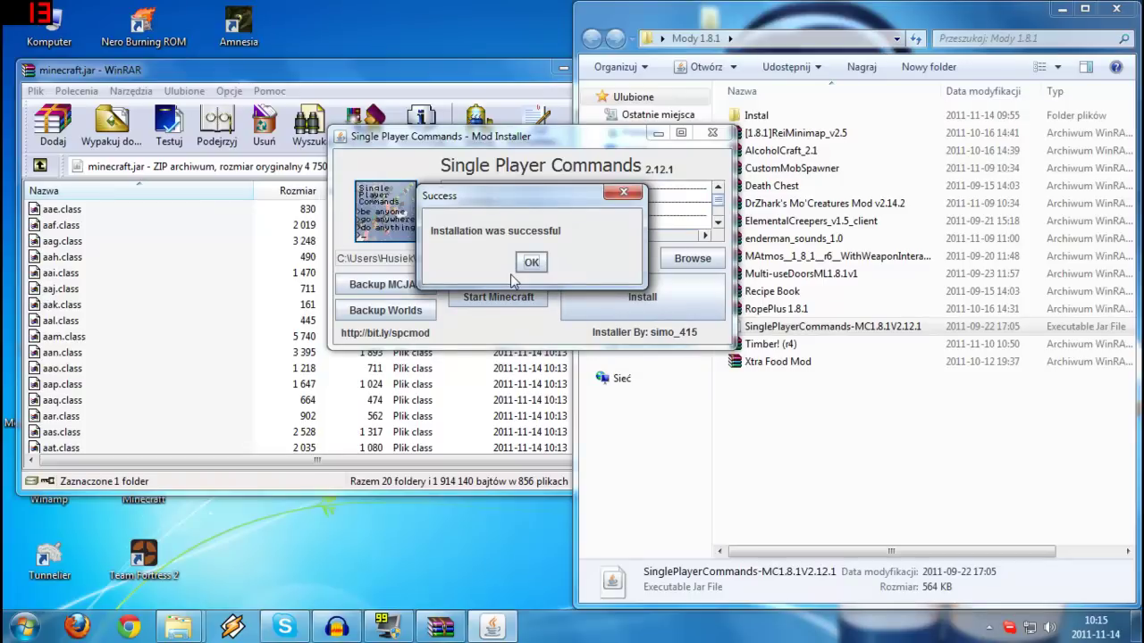
pyautogui.click(527, 262)
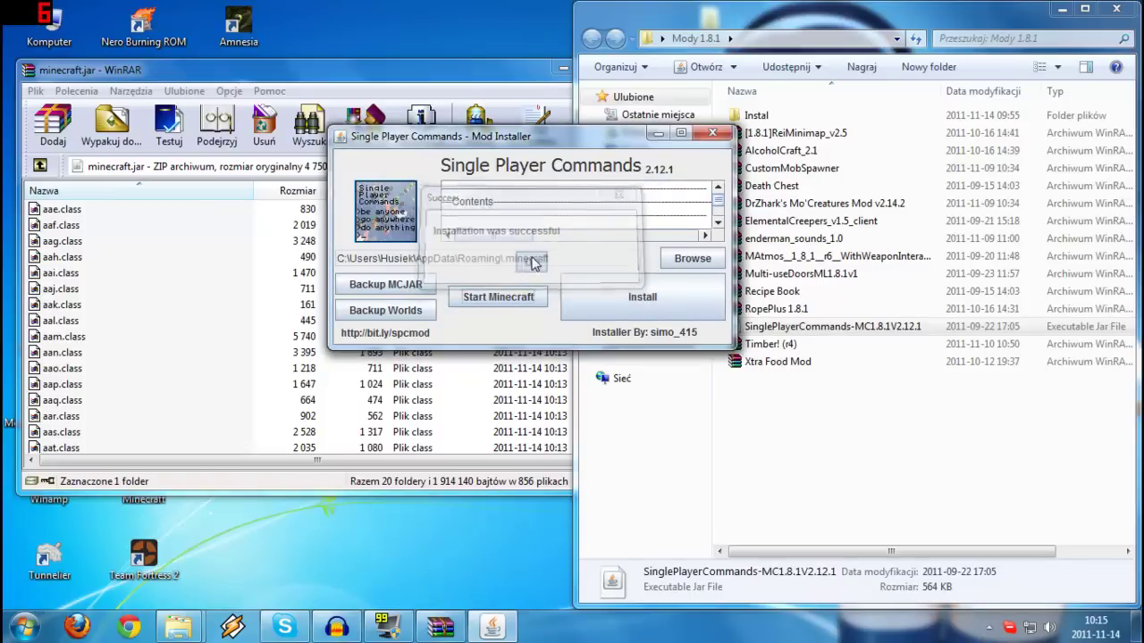
pyautogui.click(712, 132)
pyautogui.moveTo(769, 329); pyautogui.dragTo(762, 117)
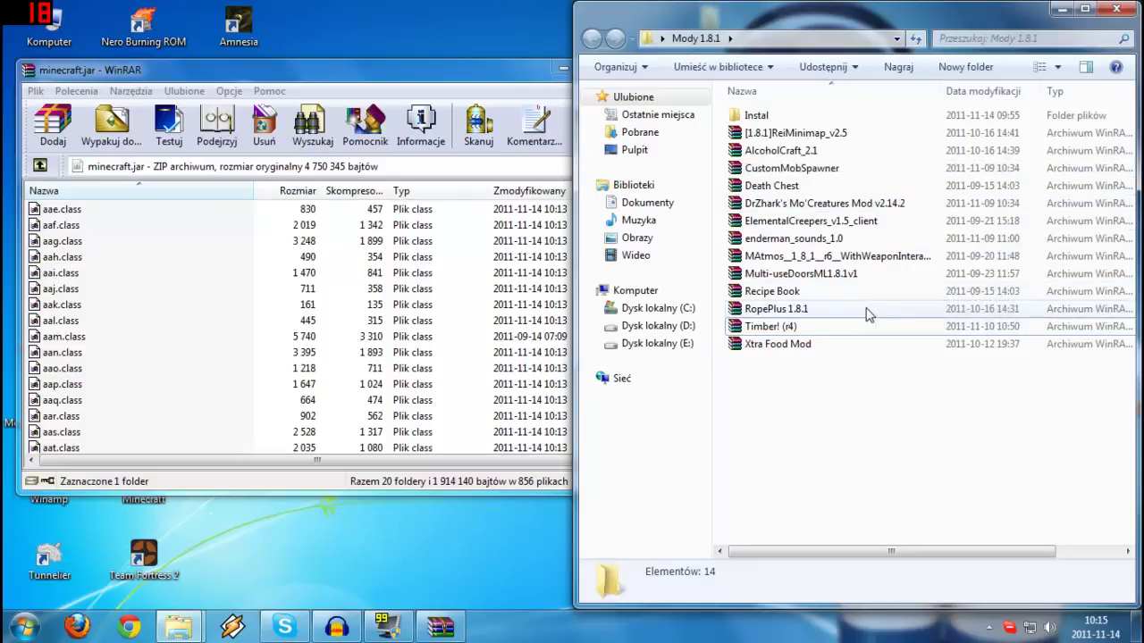
# Add the reifnsk folder, abj.class and mod_ReiMinimap.class from [1.8.1]ReiMinimap_v2.5 to minecraft.jar and close the minimap archive.
pyautogui.doubleClick(813, 136)
pyautogui.moveTo(179, 313); pyautogui.dragTo(229, 187)
pyautogui.moveTo(268, 75); pyautogui.dragTo(640, 110)
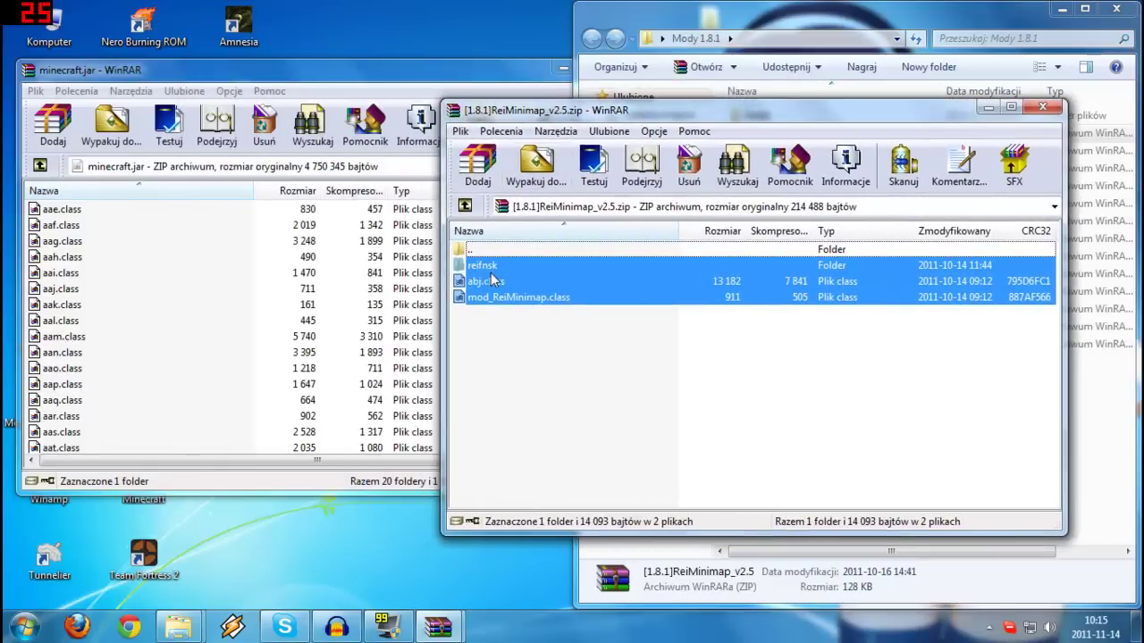
pyautogui.moveTo(487, 281); pyautogui.dragTo(332, 336)
pyautogui.click(323, 427)
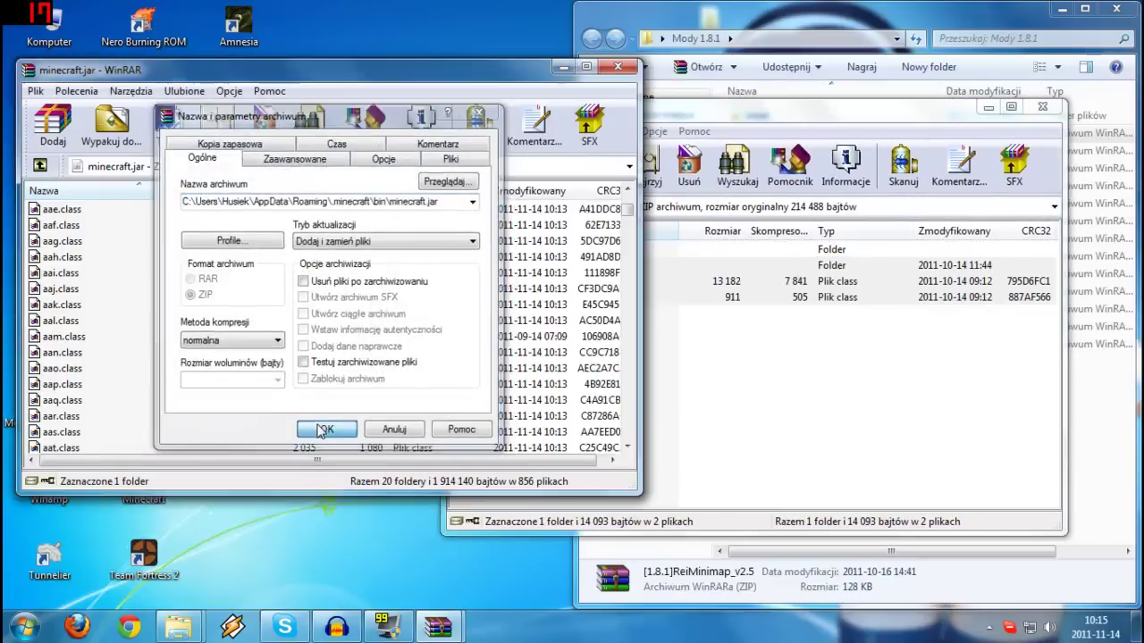
pyautogui.click(1042, 107)
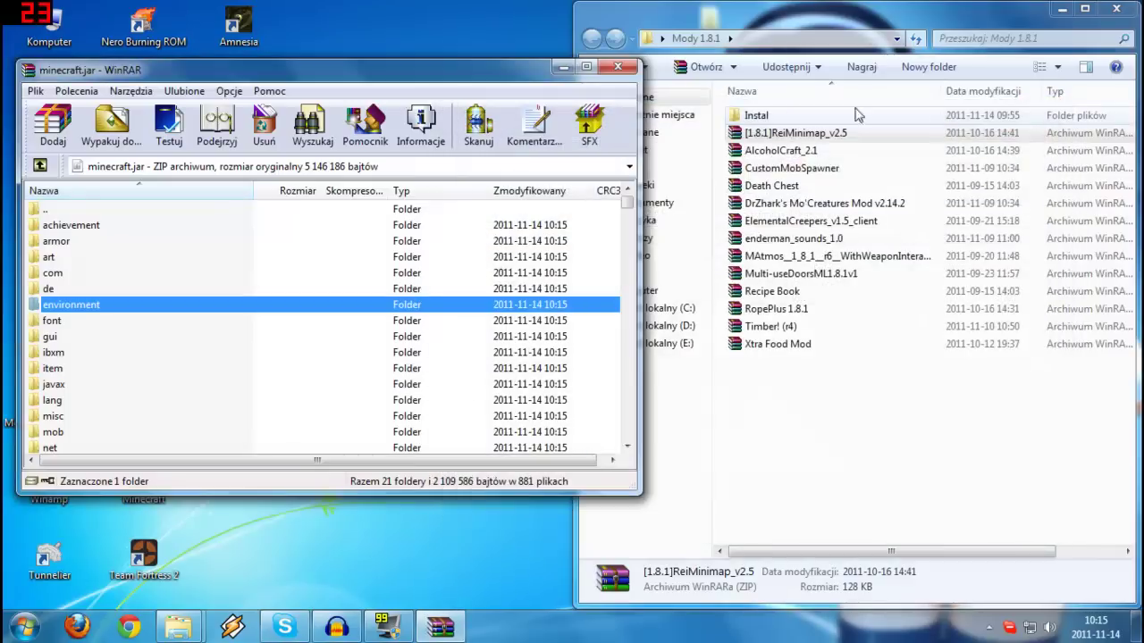
# Minimise the minecraft.jar window, start the Minecraft launcher and log in with the remembered account to launch the game.
pyautogui.click(564, 72)
pyautogui.doubleClick(143, 483)
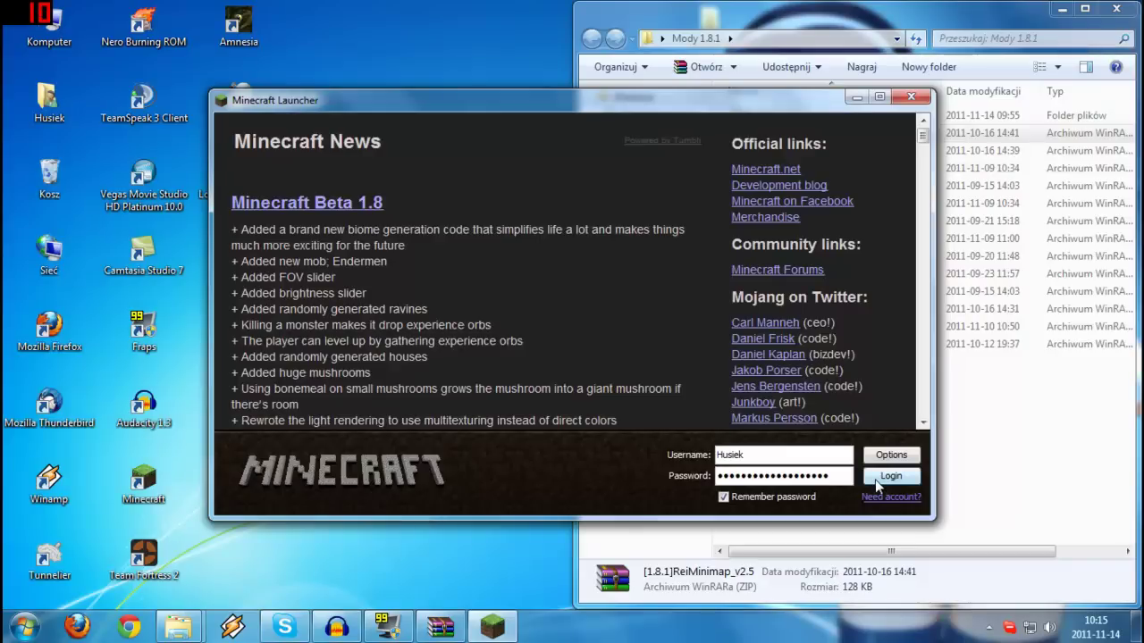
pyautogui.click(876, 479)
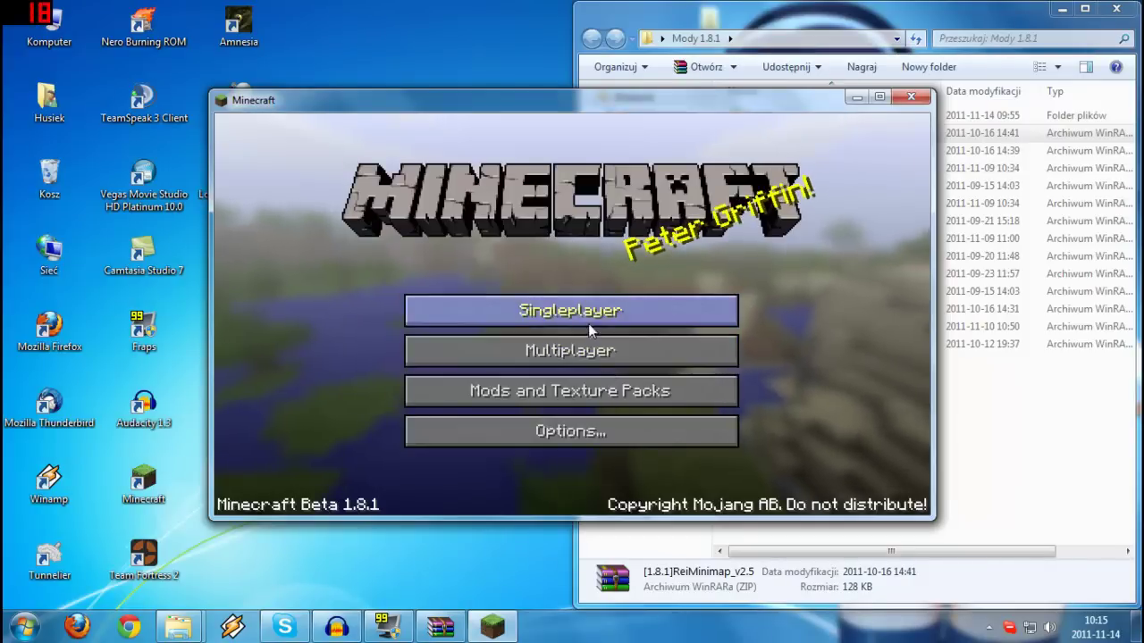
# Create a new singleplayer world named New World in Survival mode.
pyautogui.click(589, 318)
pyautogui.click(633, 437)
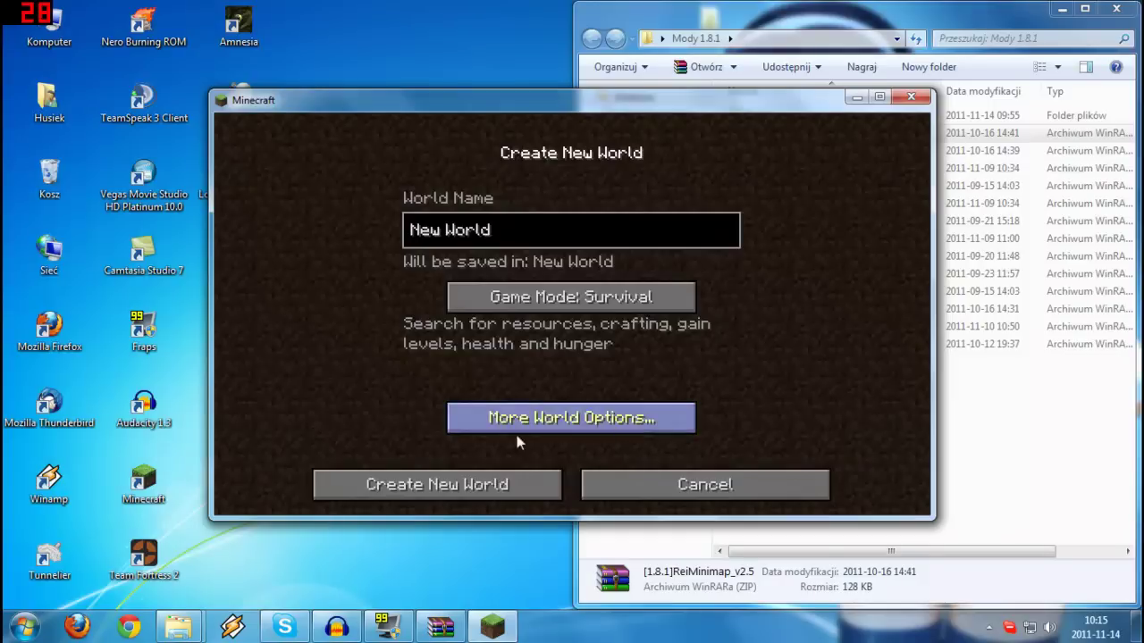
pyautogui.click(454, 489)
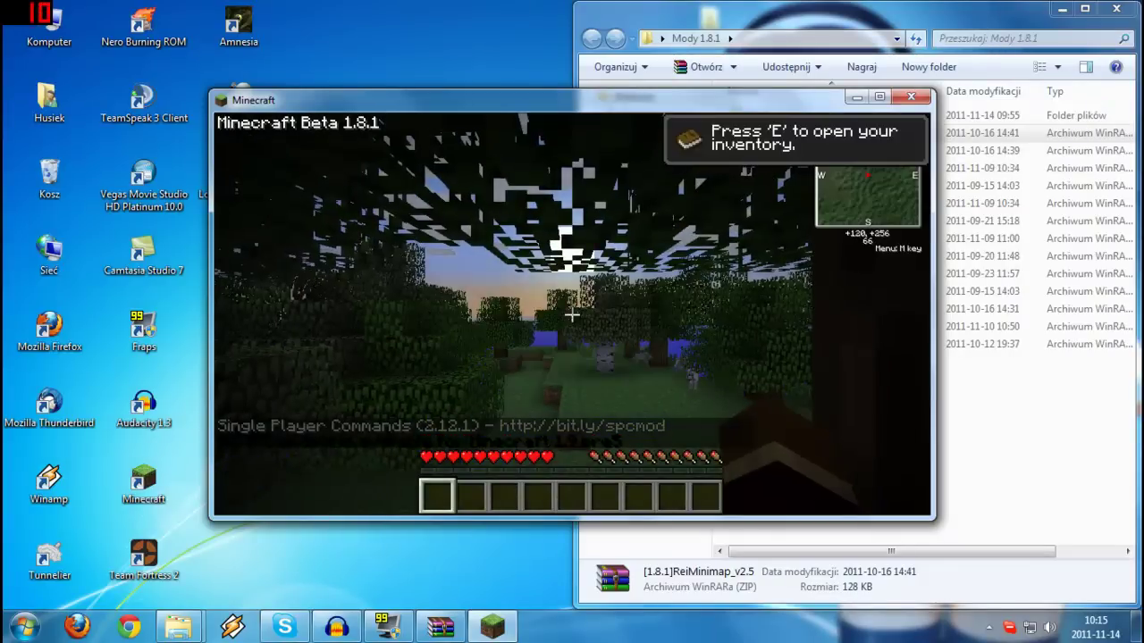
# Open and close the inventory, then walk forward through the forest to try out the modded game.
pyautogui.press('e')
pyautogui.press('e')
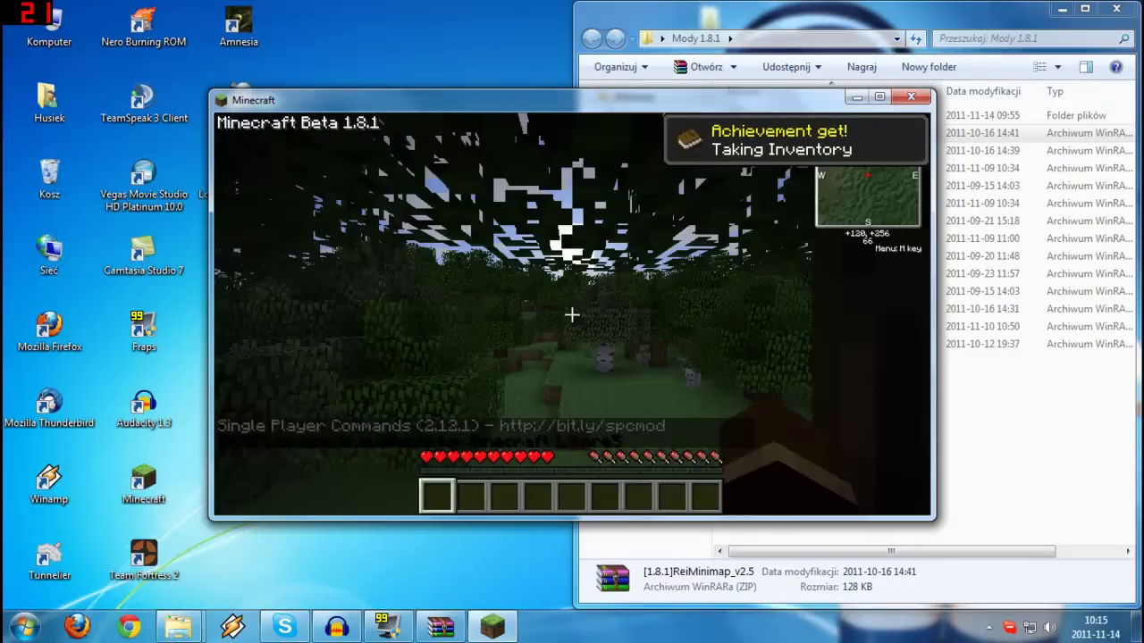
pyautogui.press('w')
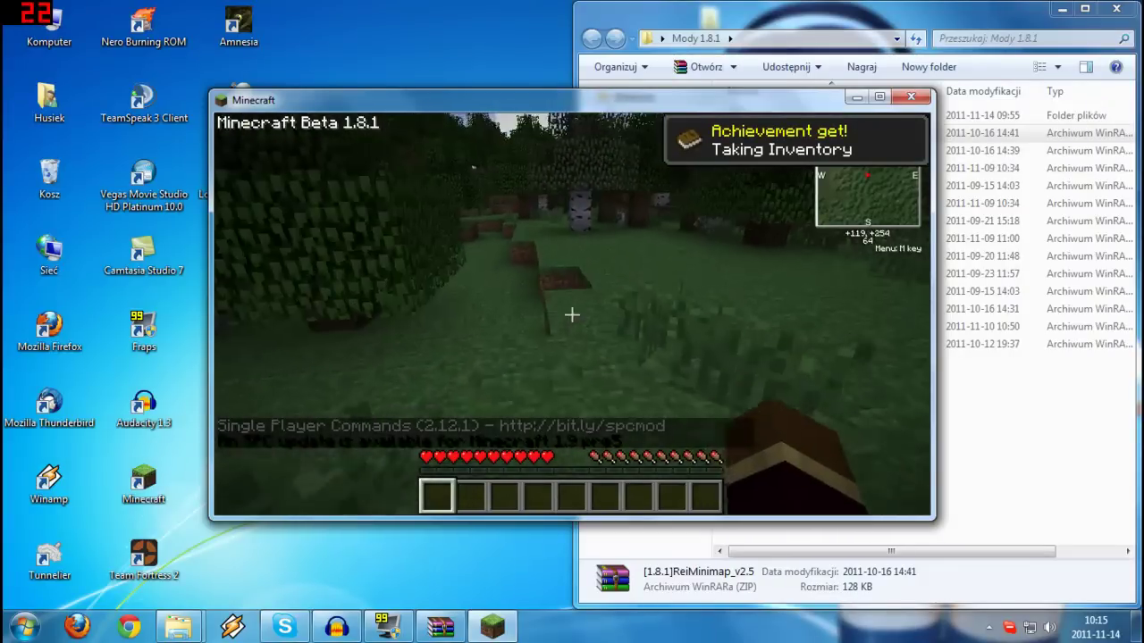
pyautogui.press('w')
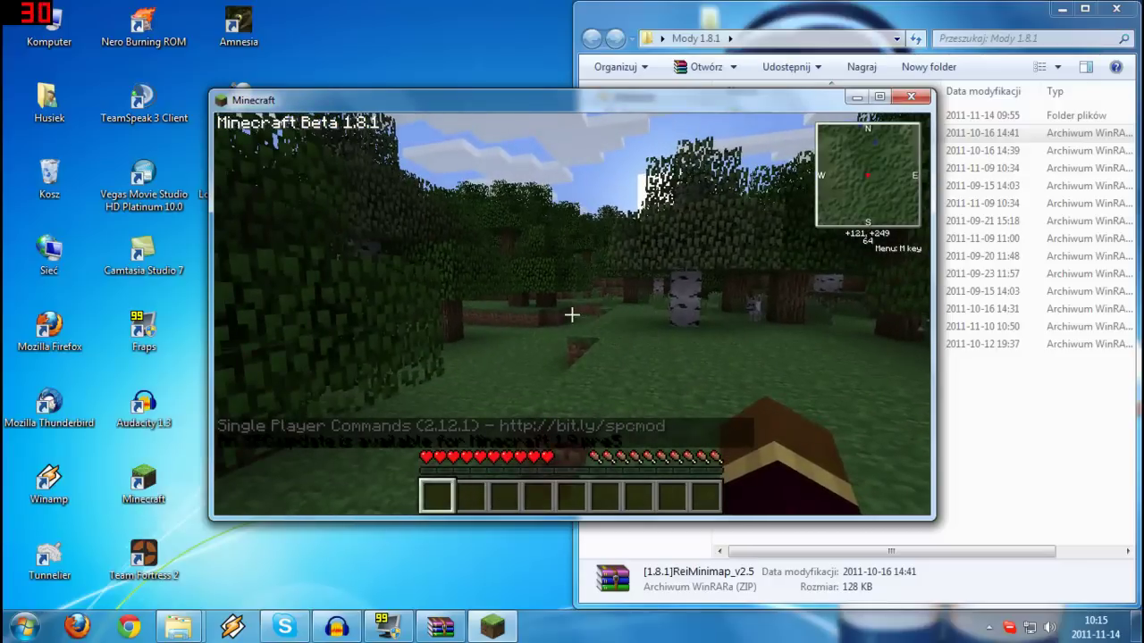
# Set the map shape to Round in the Rei's Minimap options and return to the game.
pyautogui.press('m')
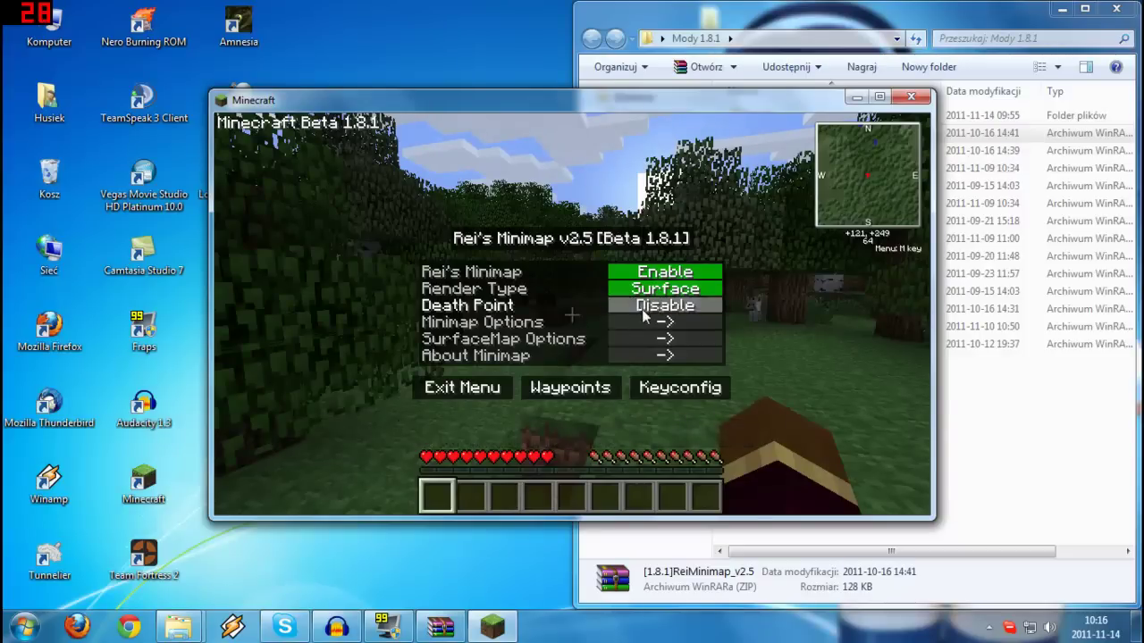
pyautogui.click(645, 324)
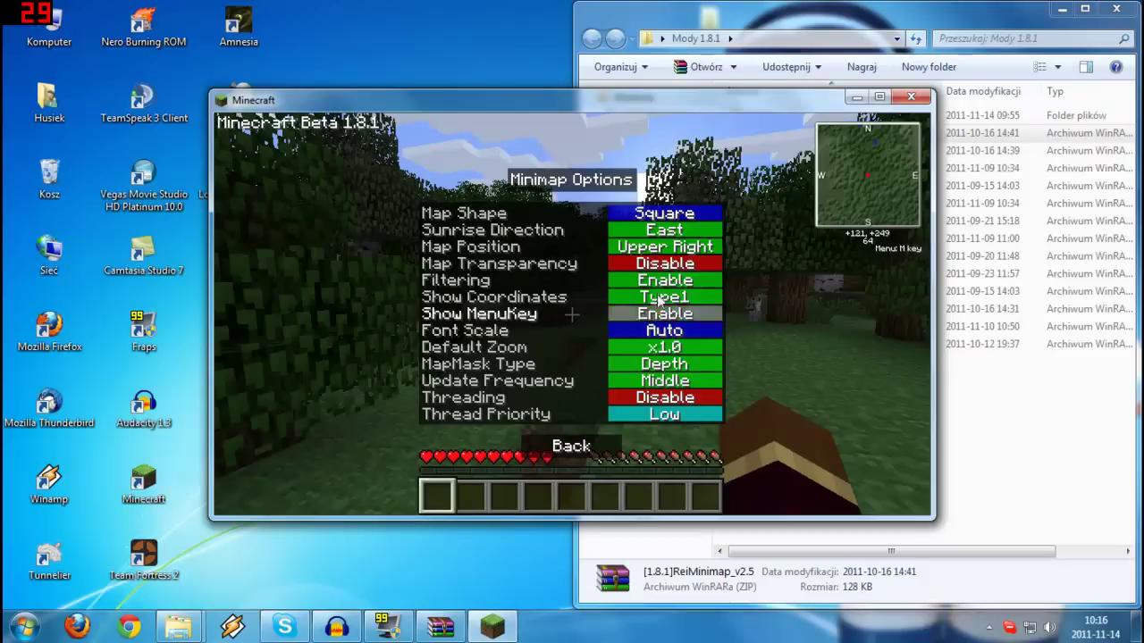
pyautogui.click(661, 214)
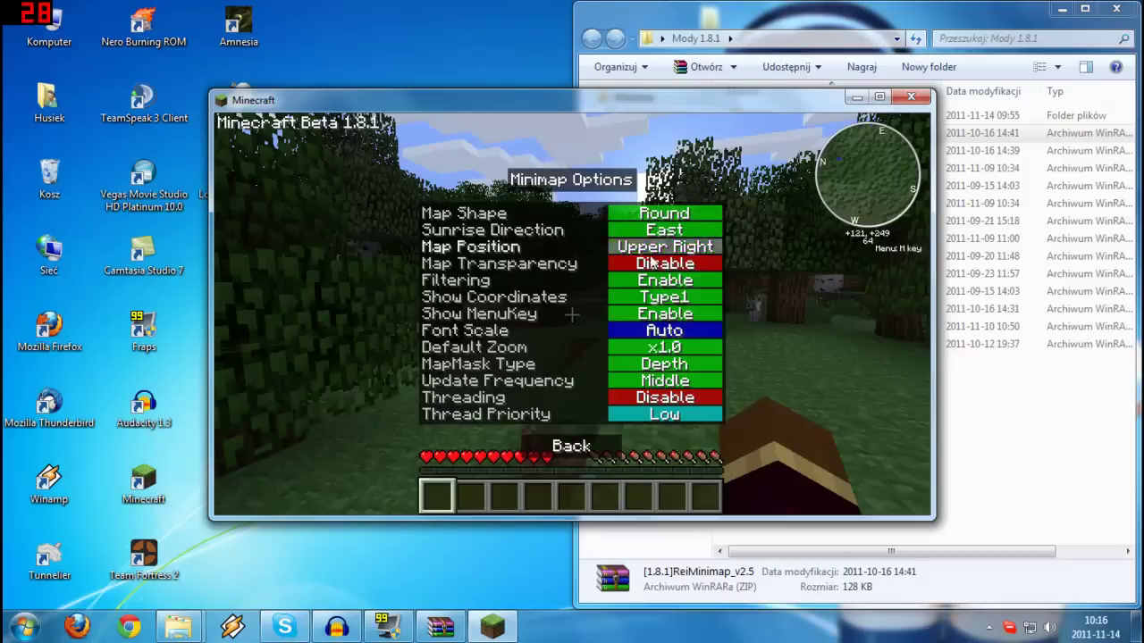
pyautogui.click(569, 444)
pyautogui.click(475, 397)
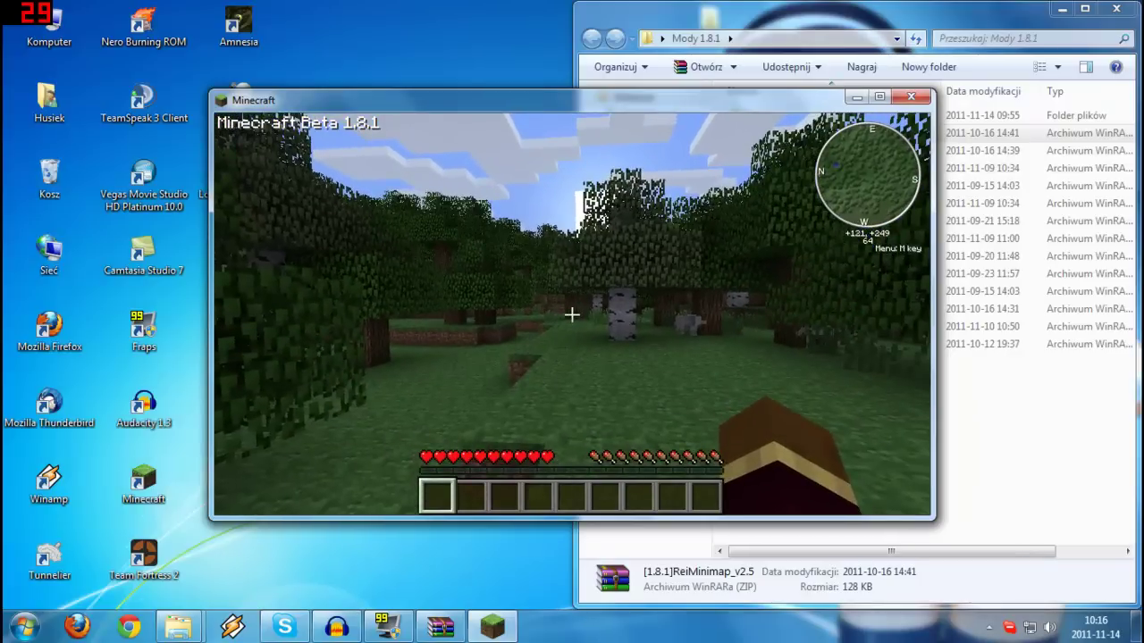
# View the enlarged minimap briefly, then save and quit the world and close Minecraft.
pyautogui.press('x')
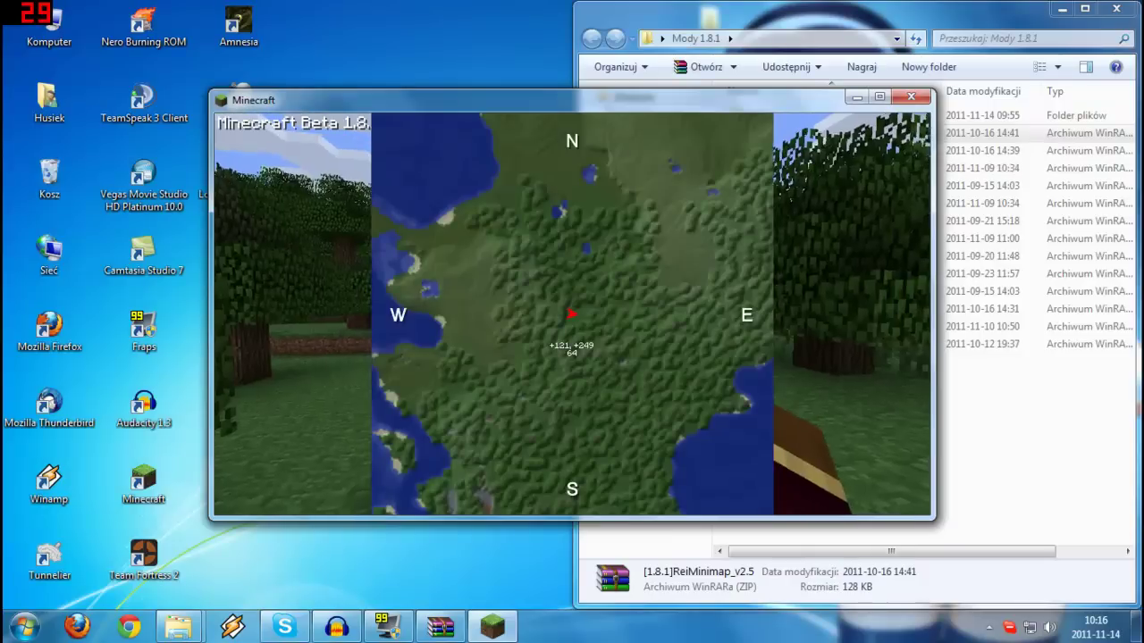
pyautogui.press('x')
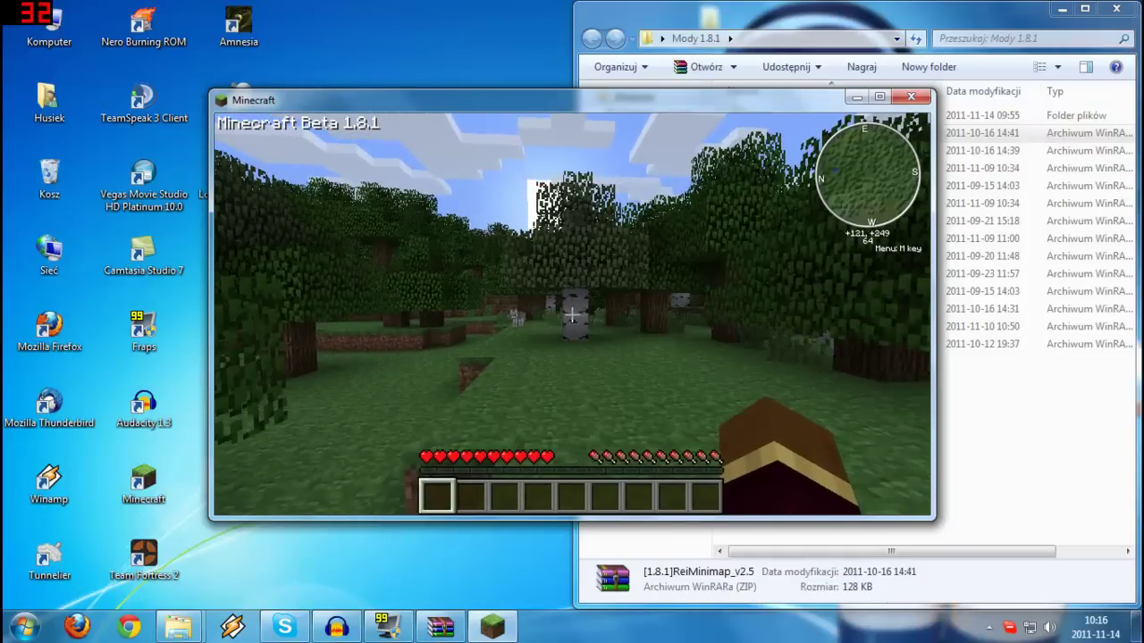
pyautogui.press('Escape')
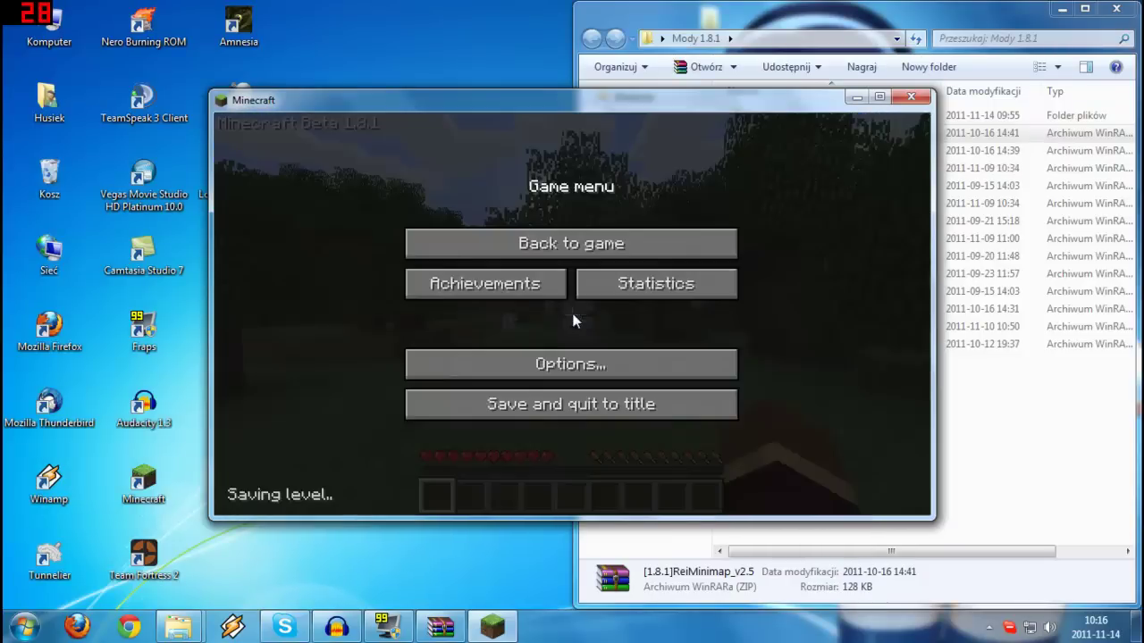
pyautogui.click(554, 405)
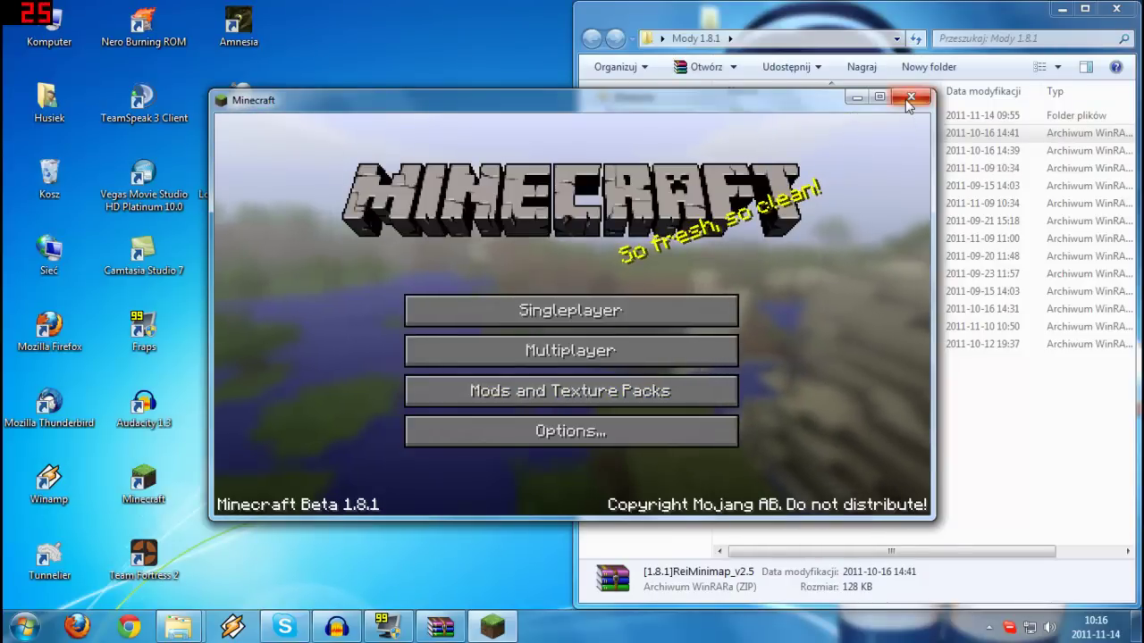
pyautogui.click(909, 98)
# Bring back the minecraft.jar archive window and move [1.8.1]ReiMinimap_v2.5 into the Instal folder.
pyautogui.click(440, 627)
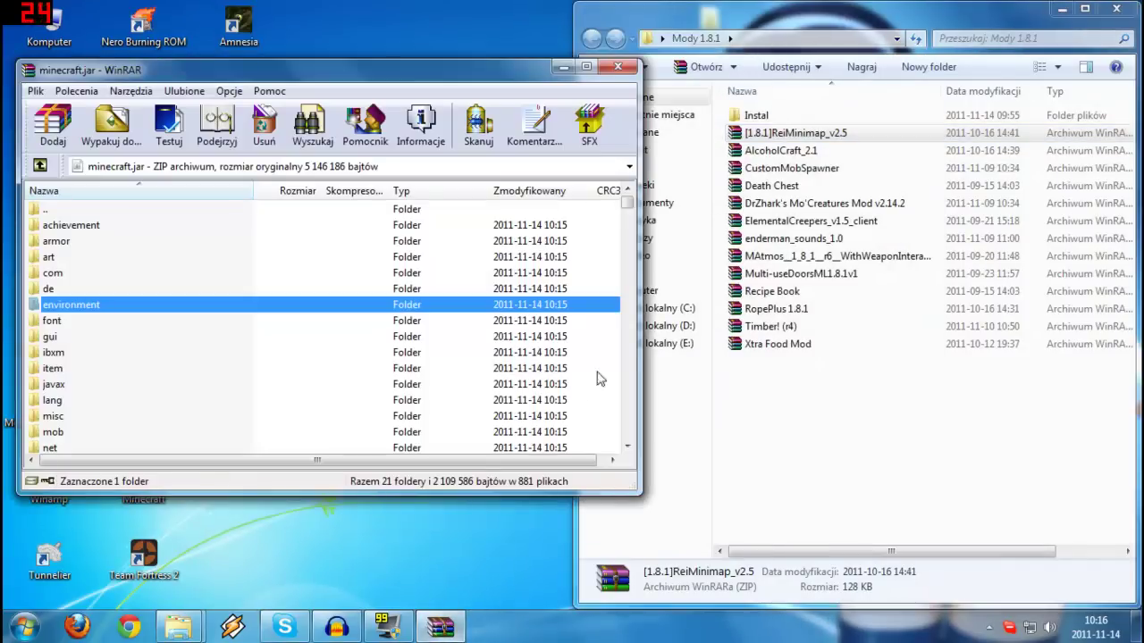
pyautogui.scroll(-10, 599, 380)
pyautogui.moveTo(771, 134); pyautogui.dragTo(774, 124)
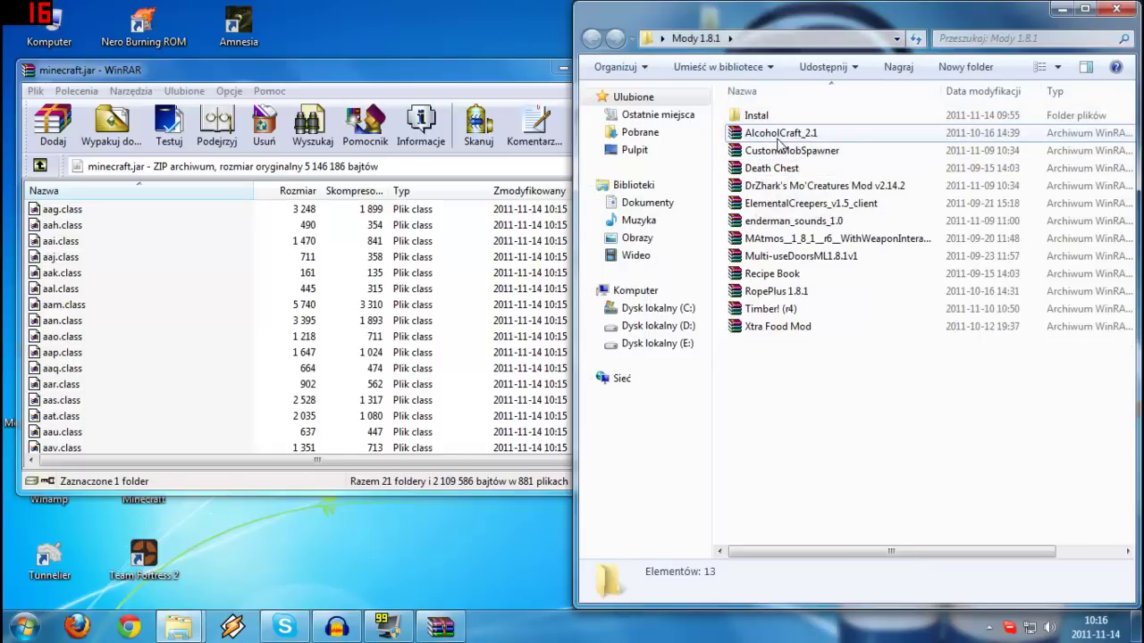
# Add the alcoholcraftImages folder and all class files from AlcoholCraft_2.1 to minecraft.jar with the default archive settings.
pyautogui.click(780, 134)
pyautogui.doubleClick(778, 136)
pyautogui.click(292, 380)
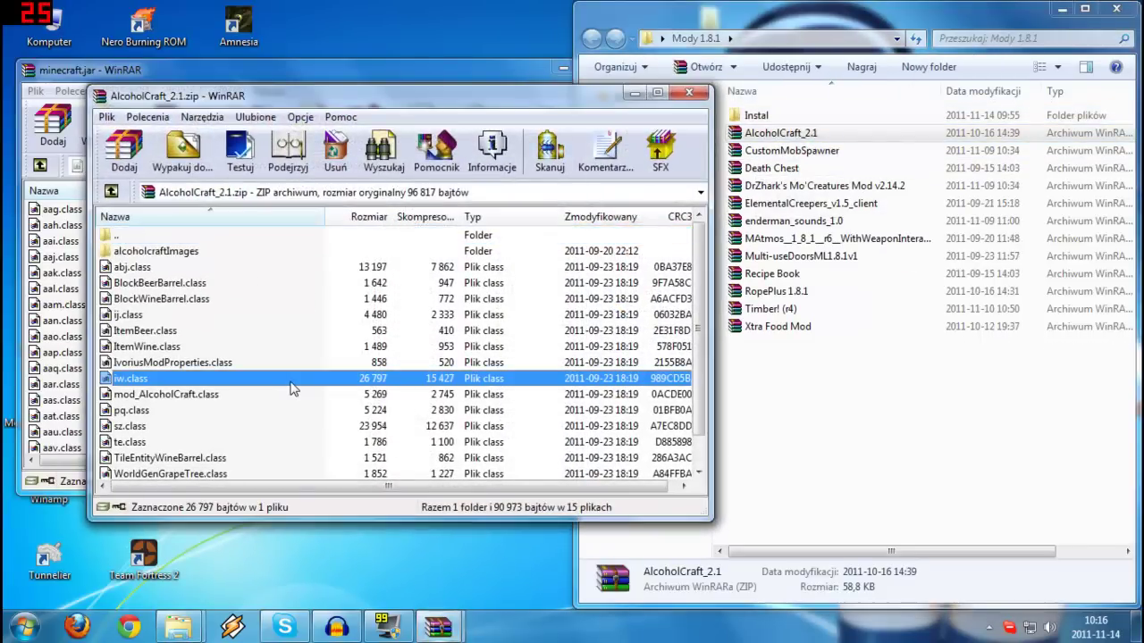
pyautogui.hotkey('ctrl', 'a')
pyautogui.keyDown('ctrl'); pyautogui.click(146, 235); pyautogui.keyUp('ctrl')
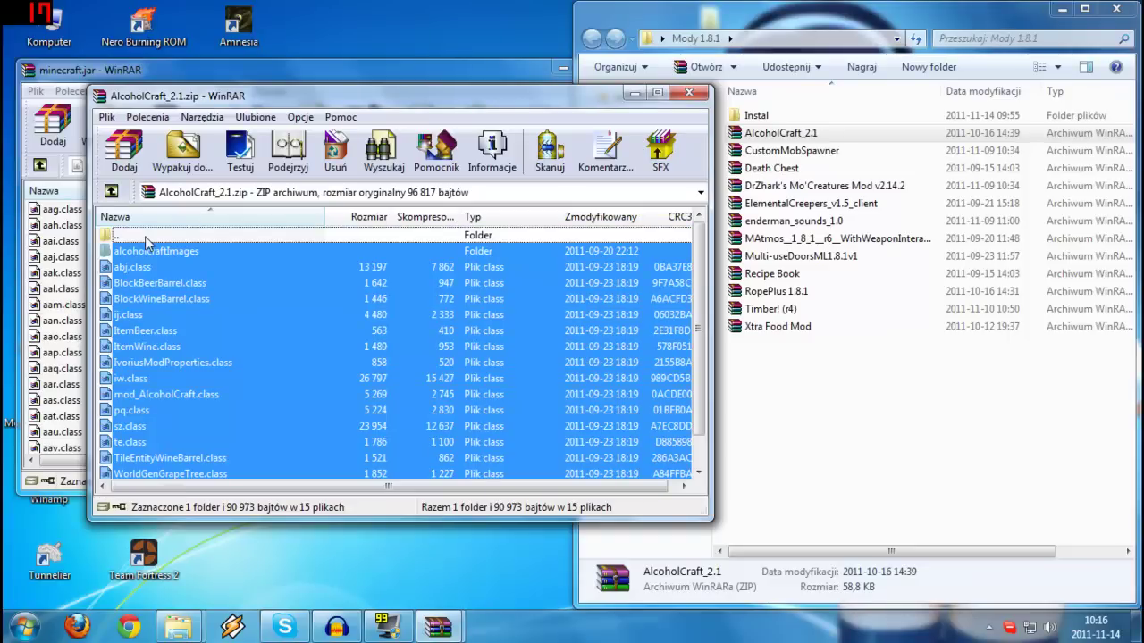
pyautogui.moveTo(145, 241); pyautogui.dragTo(64, 315)
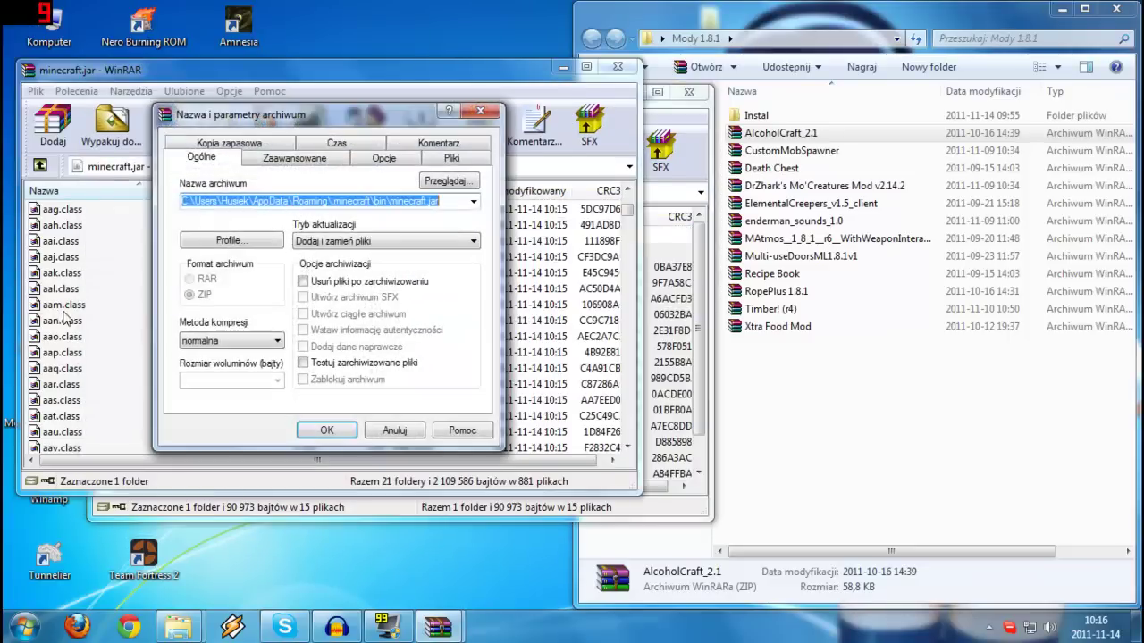
pyautogui.click(304, 427)
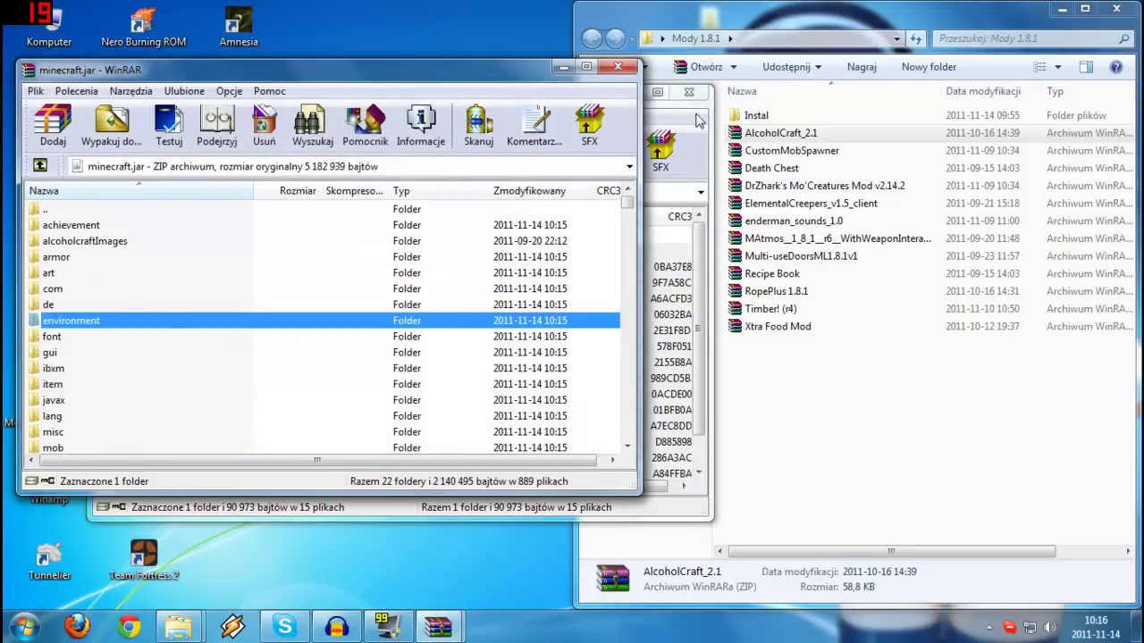
# Close the AlcoholCraft_2.1 archive and move it into the Instal folder.
pyautogui.click(698, 120)
pyautogui.click(689, 91)
pyautogui.moveTo(778, 133); pyautogui.dragTo(773, 119)
# Add CustomSpawner.class and mod_example.java from the CustomMobSpawner archive to minecraft.jar.
pyautogui.click(322, 322)
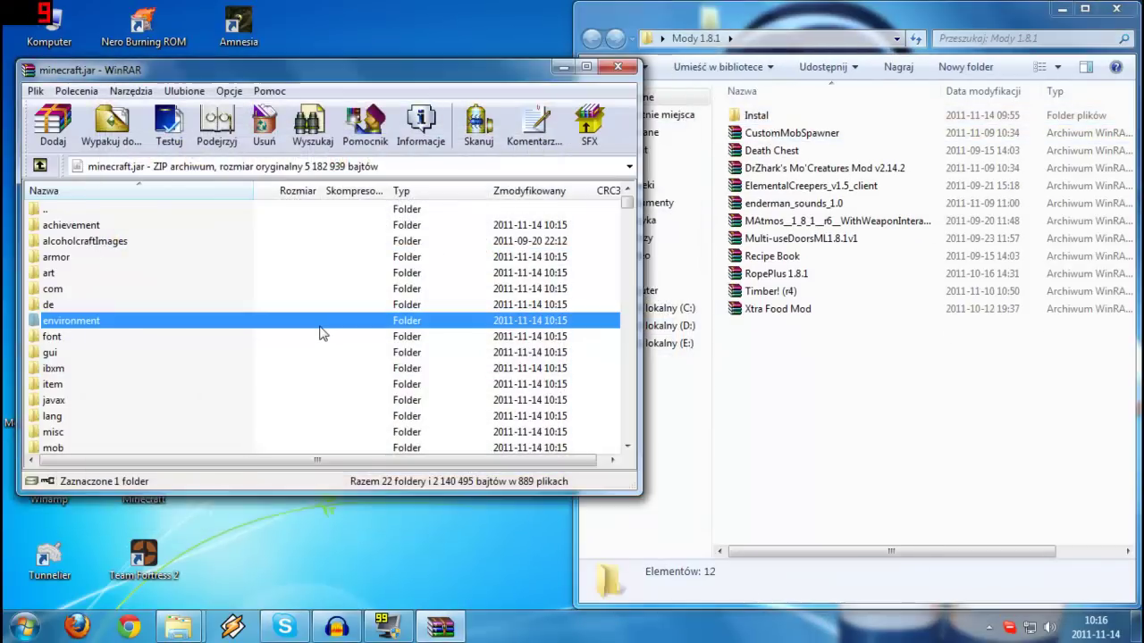
pyautogui.scroll(-8, 339, 350)
pyautogui.scroll(1, 339, 349)
pyautogui.scroll(-1, 339, 349)
pyautogui.doubleClick(786, 132)
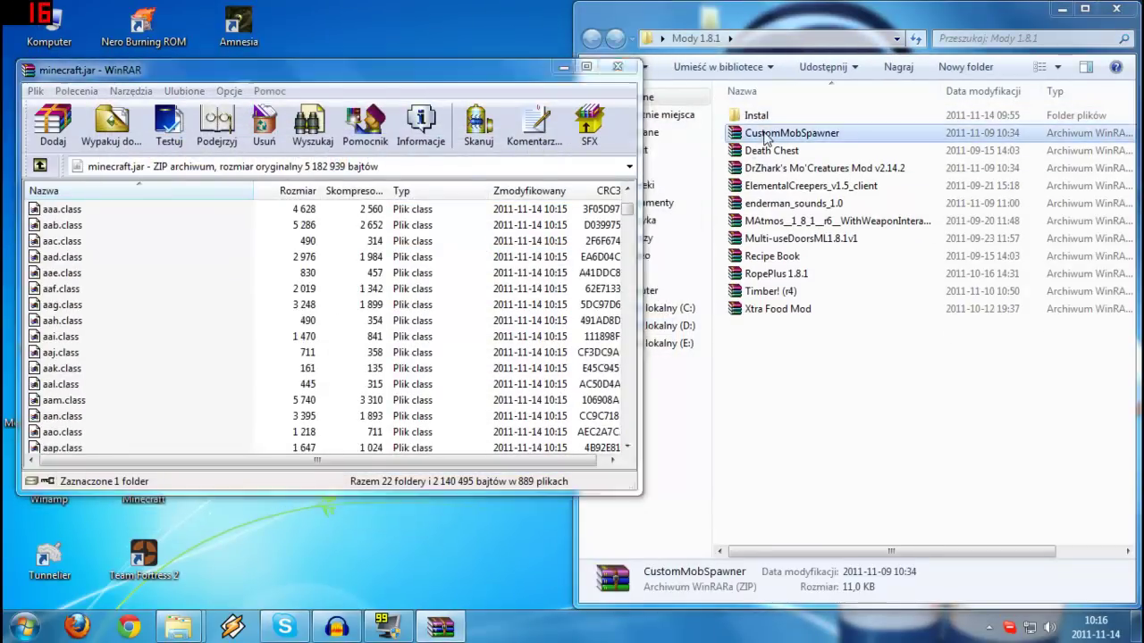
pyautogui.moveTo(547, 128); pyautogui.dragTo(795, 128)
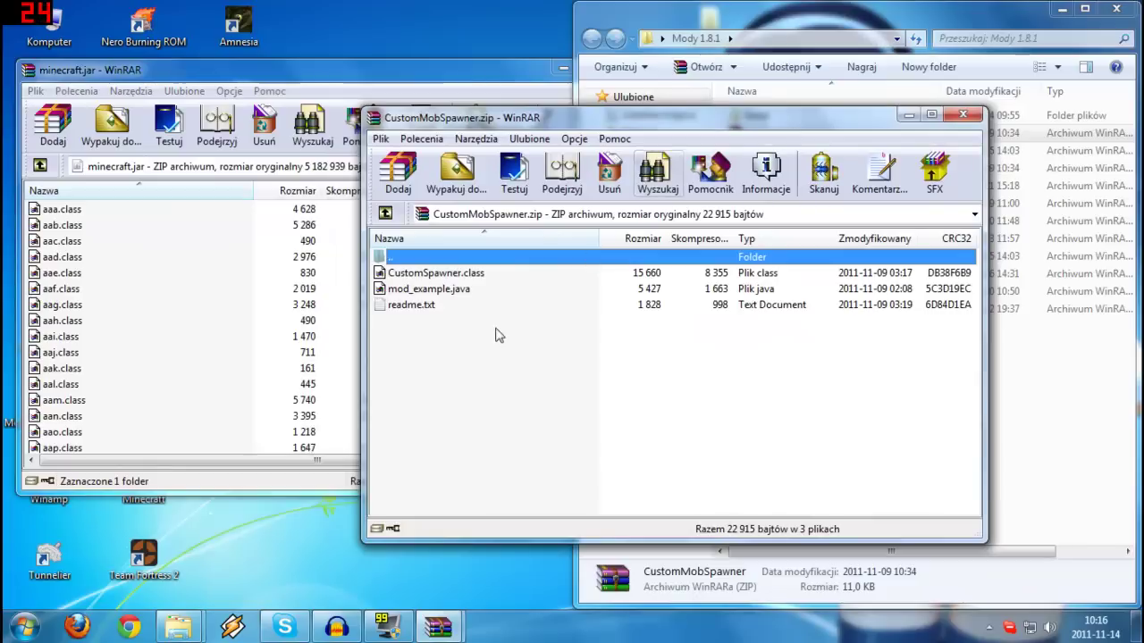
pyautogui.click(440, 290)
pyautogui.keyDown('ctrl'); pyautogui.click(451, 273); pyautogui.keyUp('ctrl')
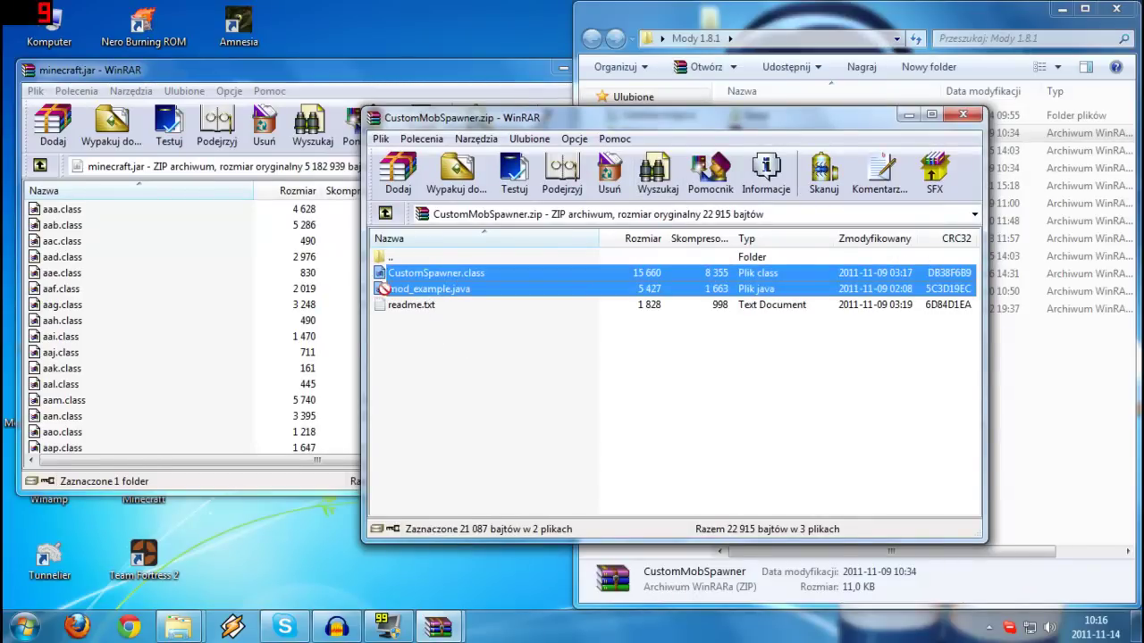
pyautogui.moveTo(384, 289); pyautogui.dragTo(246, 331)
pyautogui.click(325, 433)
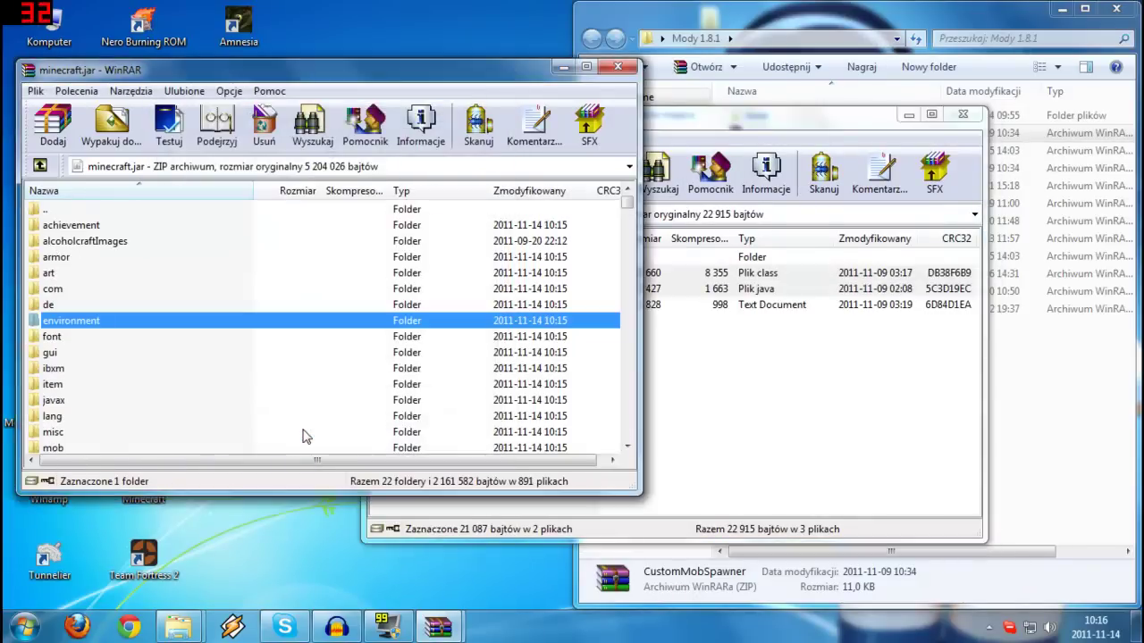
# Close the CustomMobSpawner archive, leaving out readme.txt, and move the archive into the Instal folder.
pyautogui.click(693, 402)
pyautogui.click(418, 310)
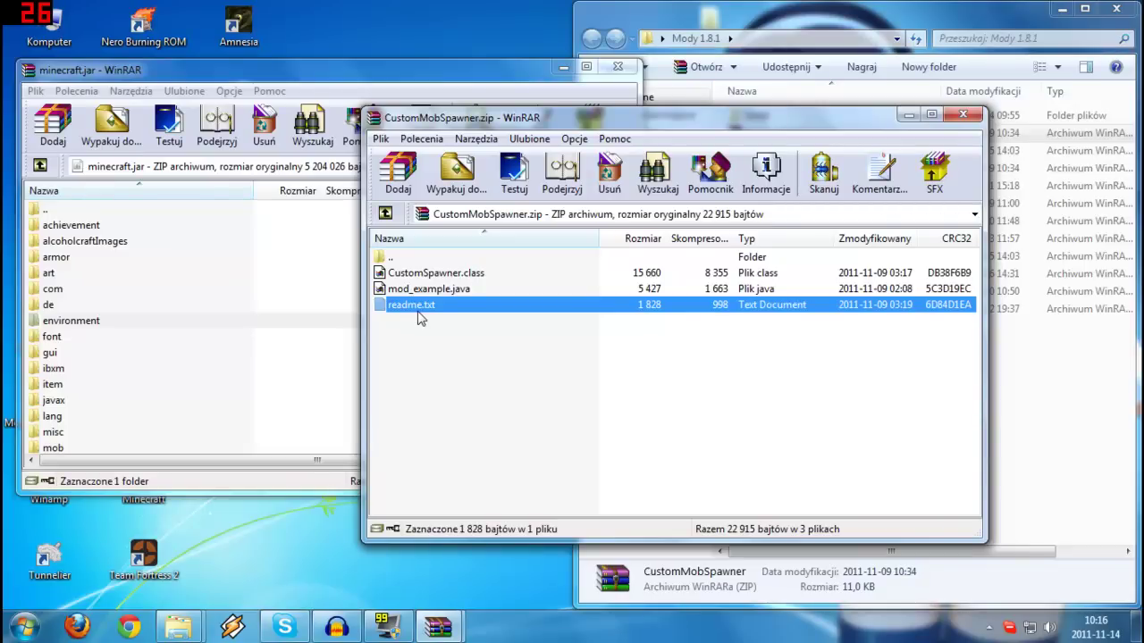
pyautogui.click(963, 114)
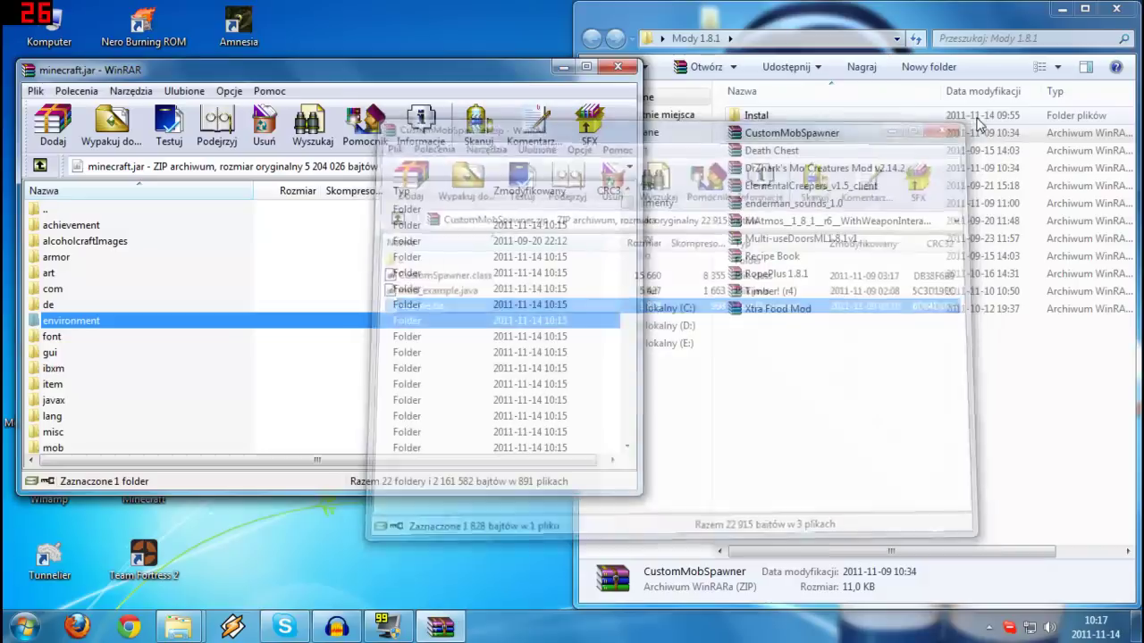
pyautogui.moveTo(792, 134); pyautogui.dragTo(757, 116)
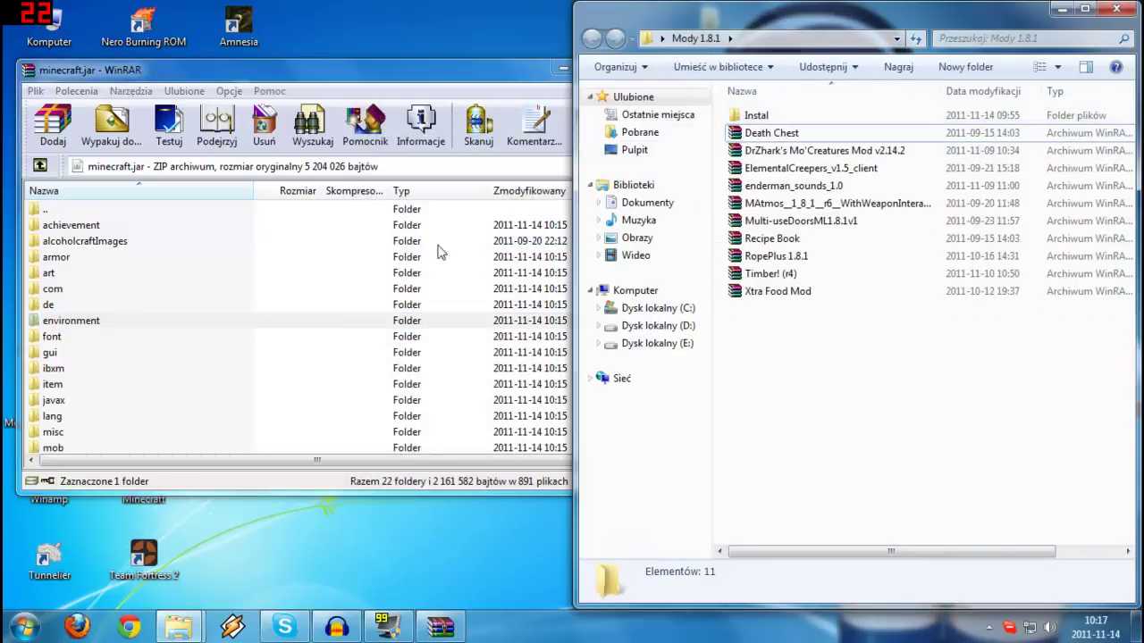
# Add the single class file from the Death Chest archive to minecraft.jar.
pyautogui.click(313, 309)
pyautogui.scroll(-10, 313, 309)
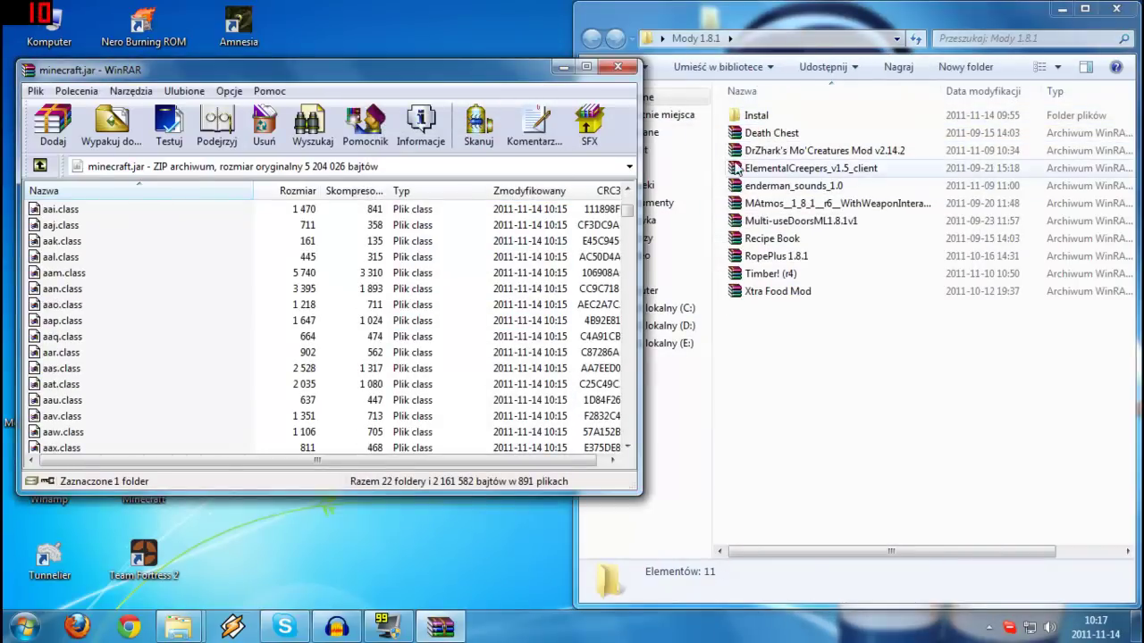
pyautogui.click(749, 136)
pyautogui.doubleClick(749, 134)
pyautogui.moveTo(295, 134); pyautogui.dragTo(496, 128)
pyautogui.click(382, 284)
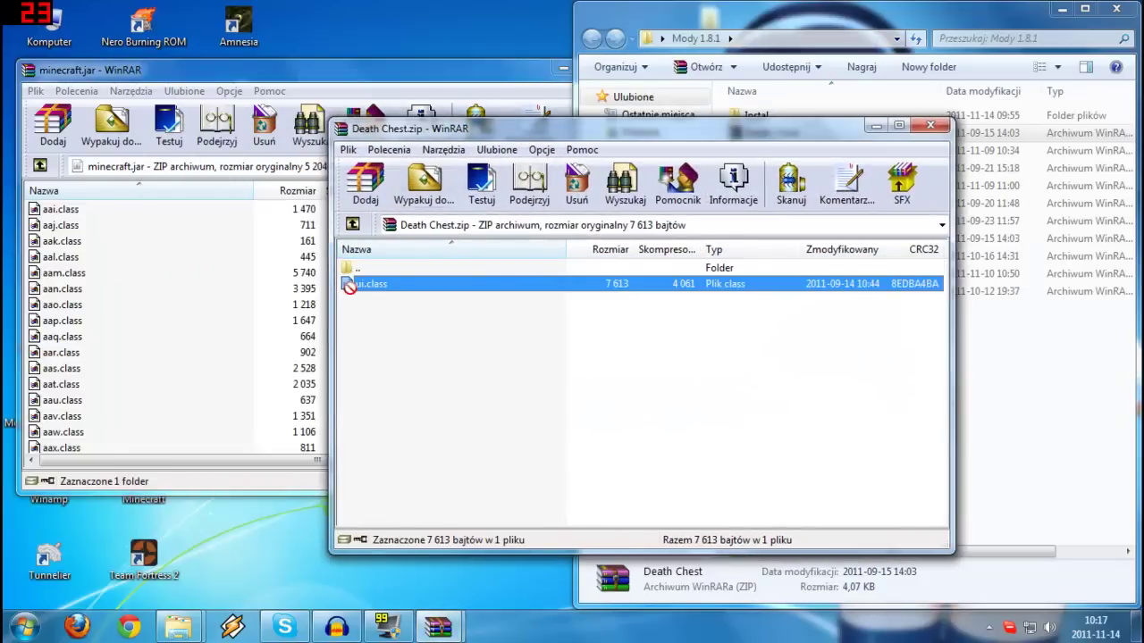
pyautogui.moveTo(349, 286); pyautogui.dragTo(224, 299)
pyautogui.click(329, 431)
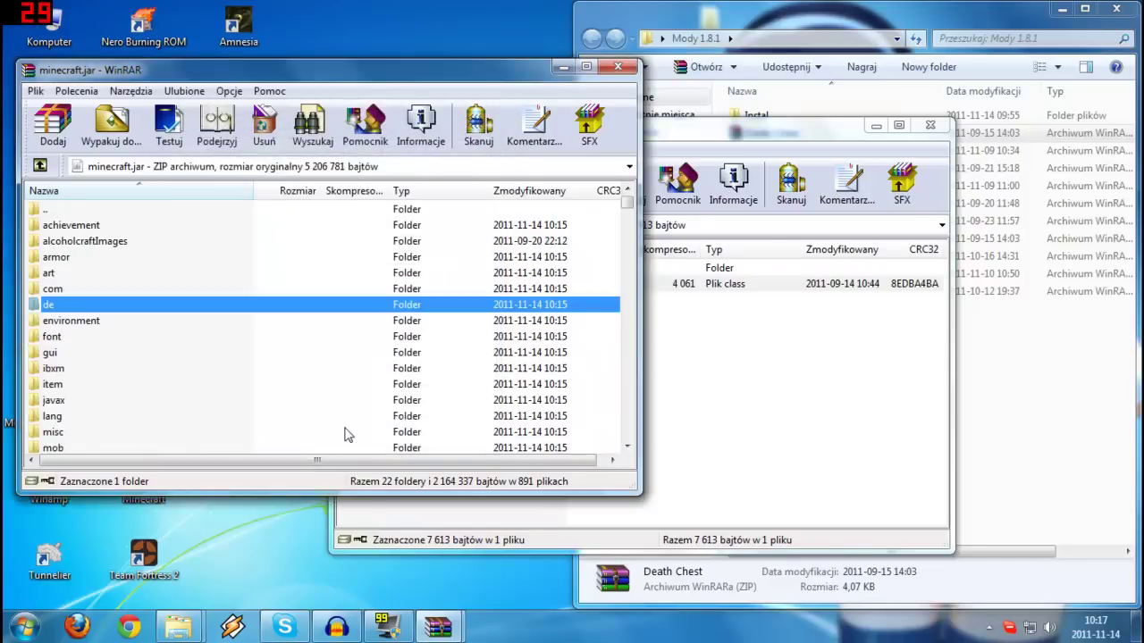
# Close the Death Chest archive and move it into the Instal folder.
pyautogui.click(930, 124)
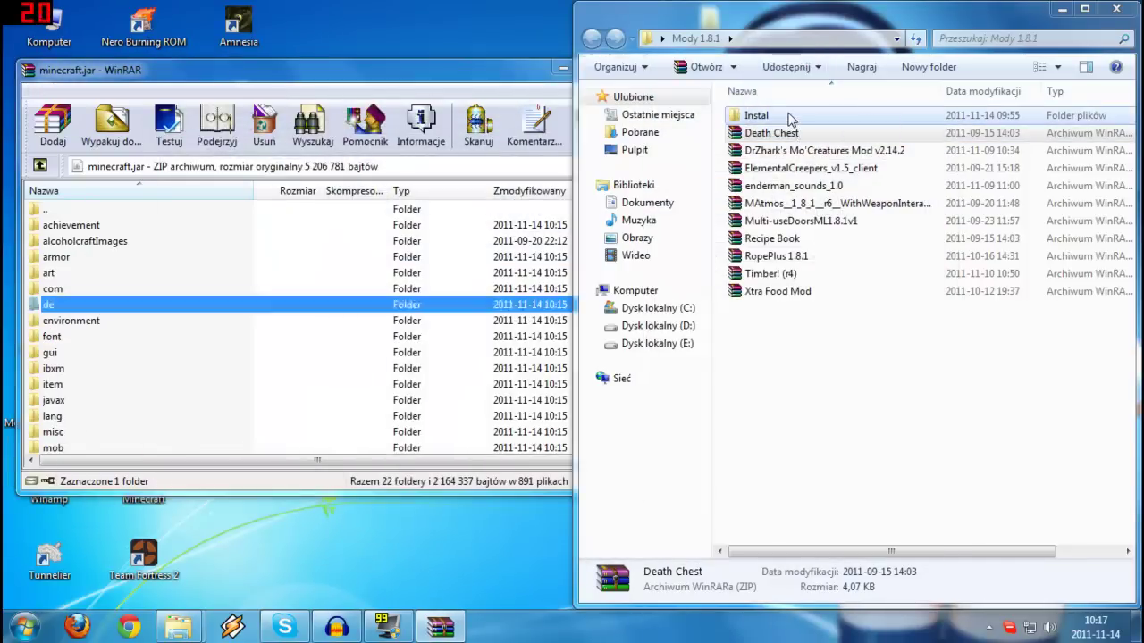
pyautogui.press('Delete')
# Add the mob folder and all class files from ElementalCreepers_v1.5_client to minecraft.jar.
pyautogui.click(401, 289)
pyautogui.scroll(-11, 402, 289)
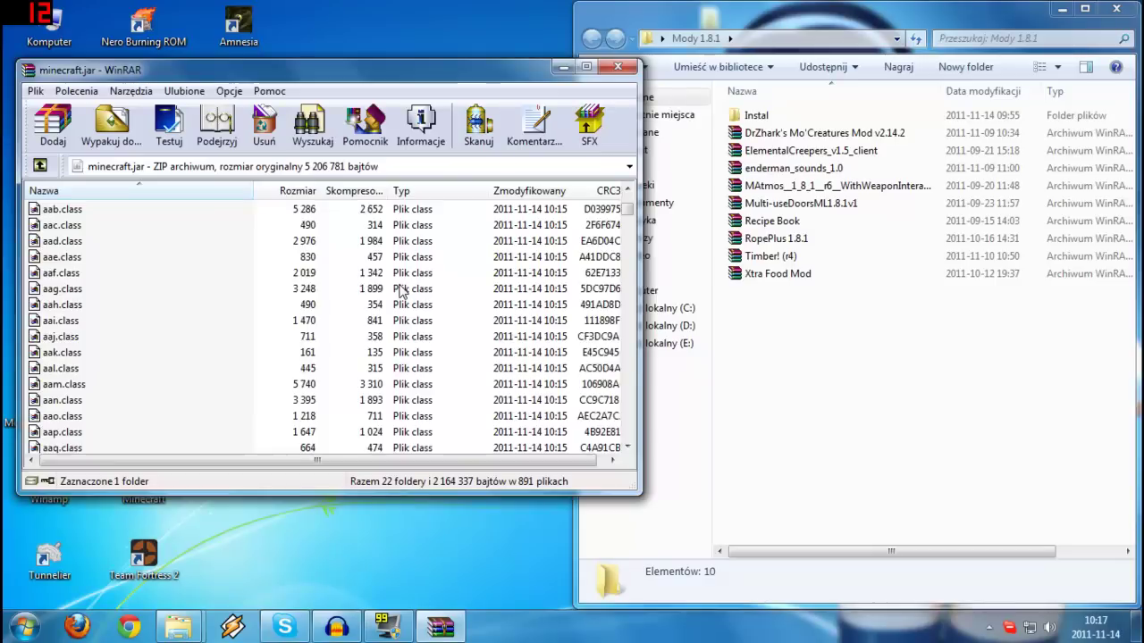
pyautogui.doubleClick(804, 150)
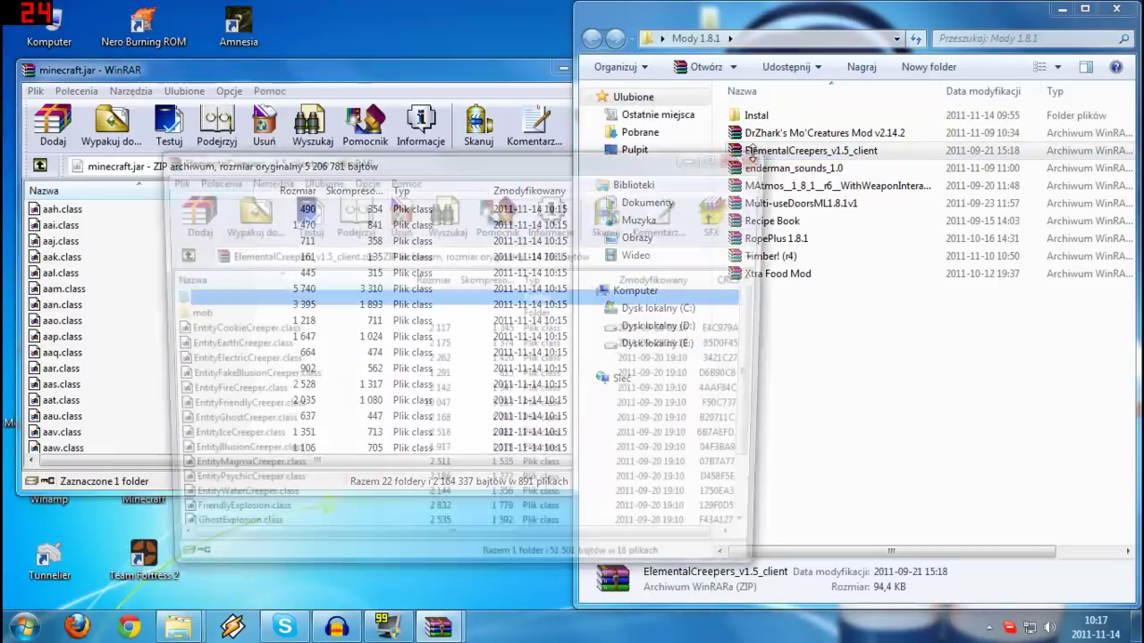
pyautogui.click(291, 345)
pyautogui.hotkey('ctrl', 'a')
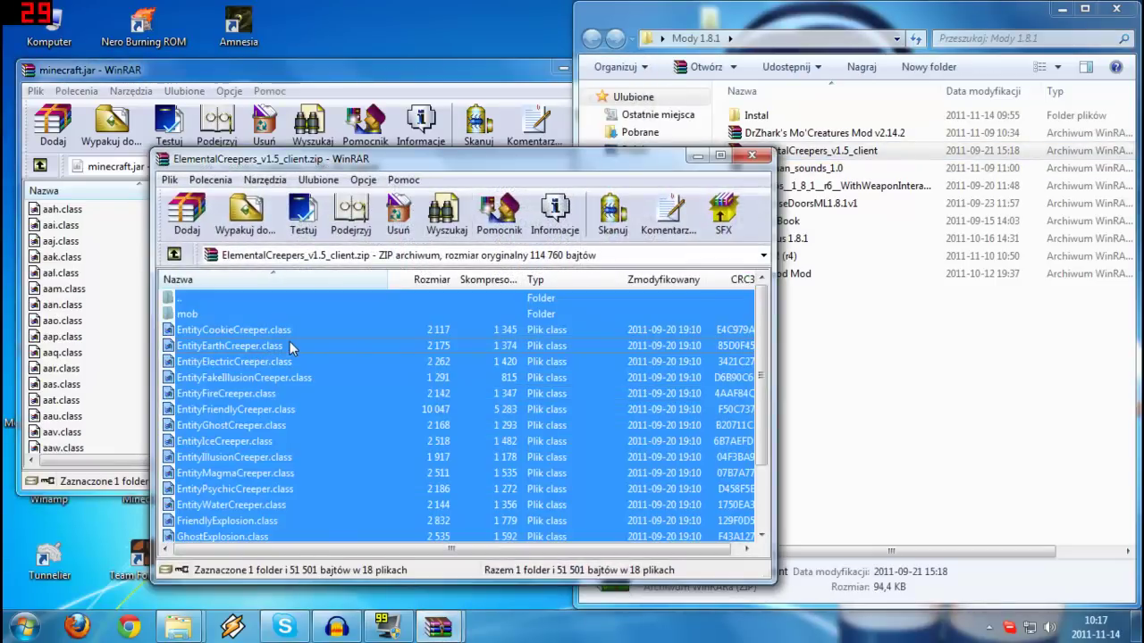
pyautogui.moveTo(202, 294); pyautogui.dragTo(95, 339)
pyautogui.click(325, 434)
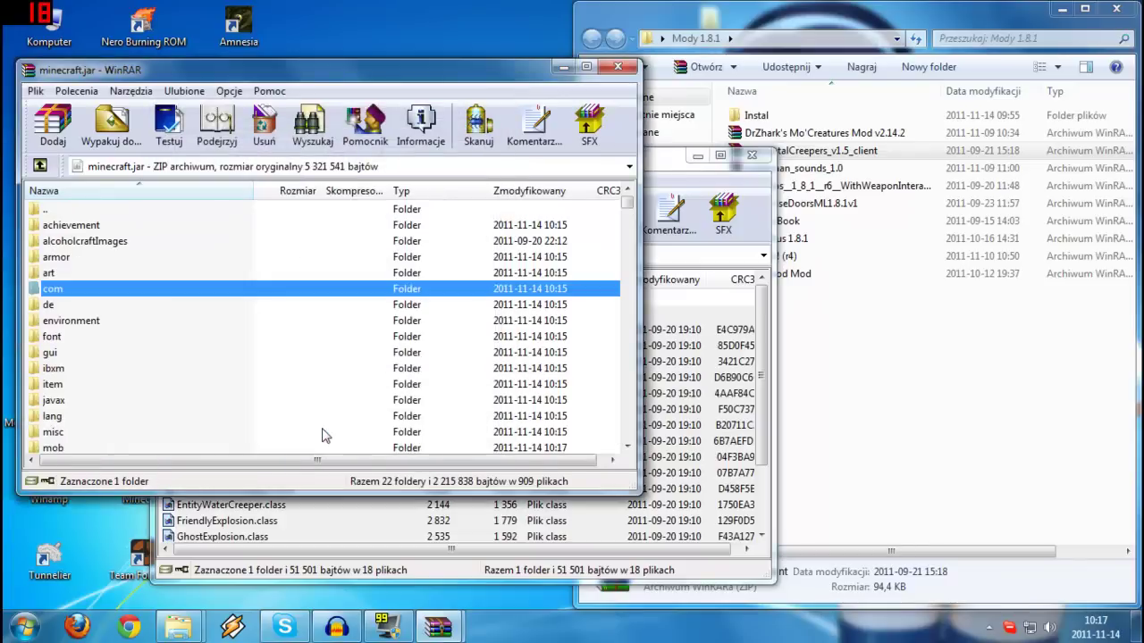
# Review the mob folder and class files inside the ElementalCreepers_v1.5_client archive.
pyautogui.moveTo(656, 161); pyautogui.dragTo(898, 105)
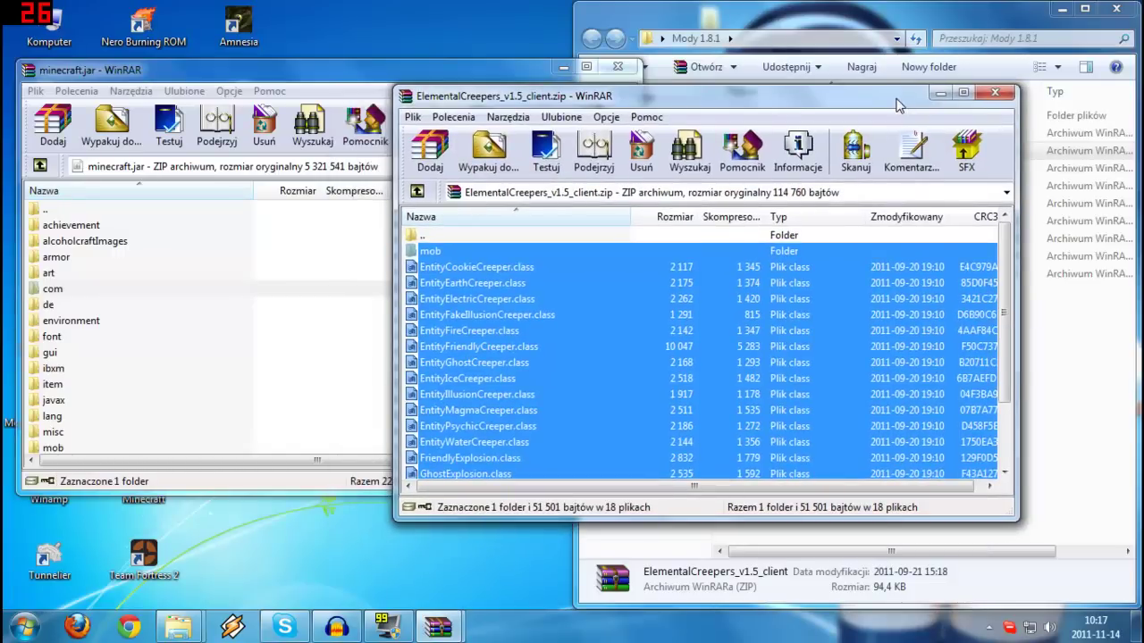
pyautogui.click(954, 286)
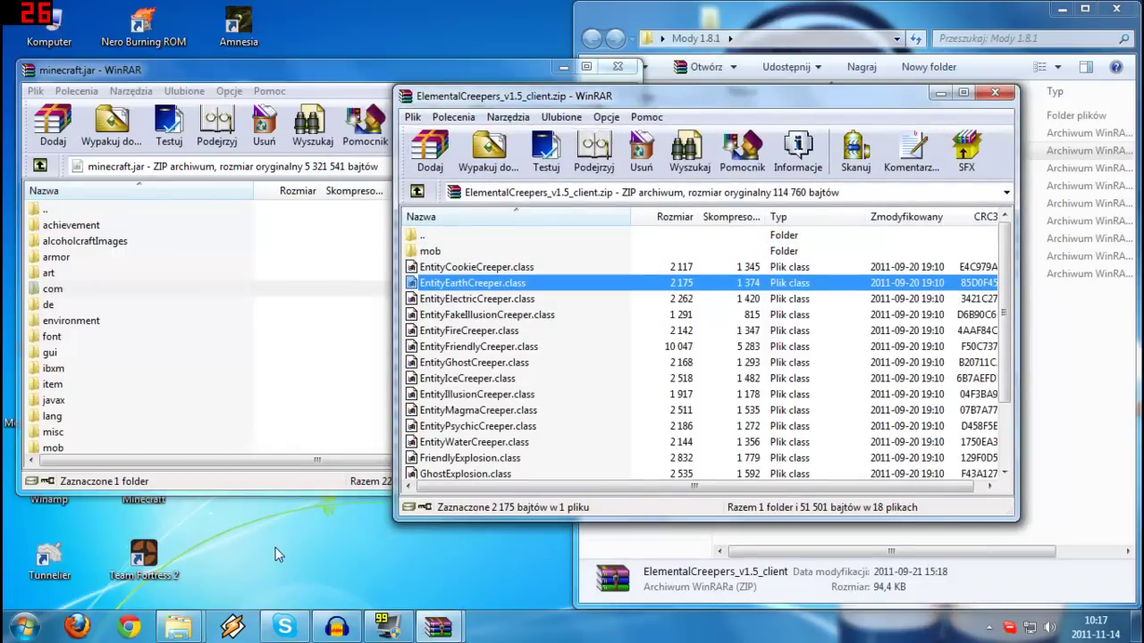
pyautogui.hotkey('ctrl', 'a')
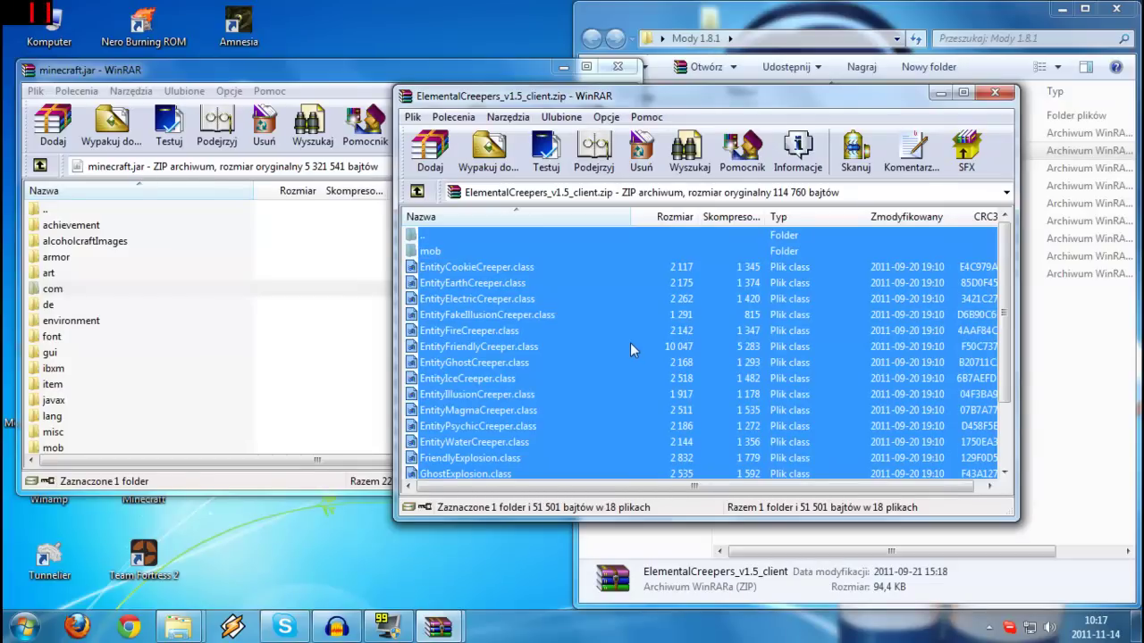
pyautogui.click(693, 334)
pyautogui.hotkey('ctrl', 'a')
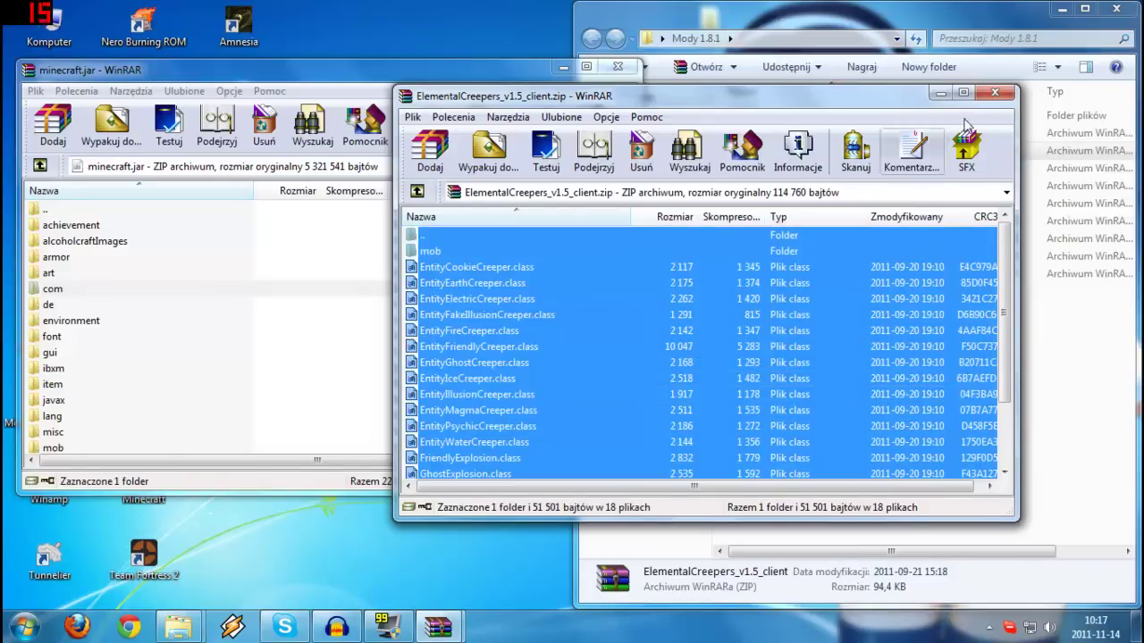
pyautogui.scroll(-3, 1004, 340)
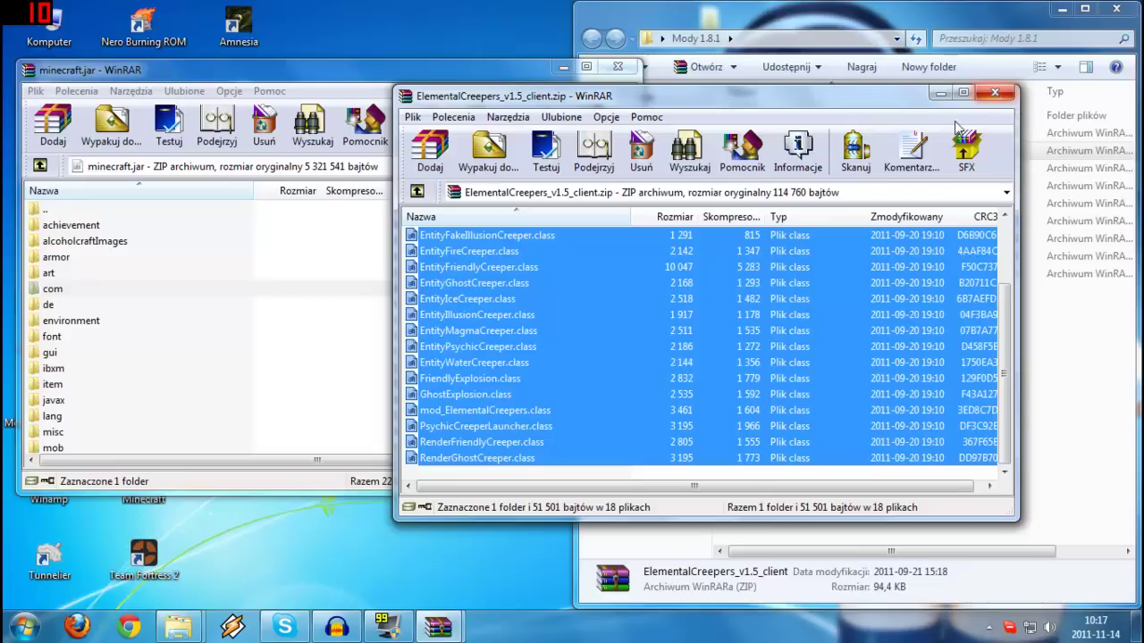
pyautogui.click(521, 331)
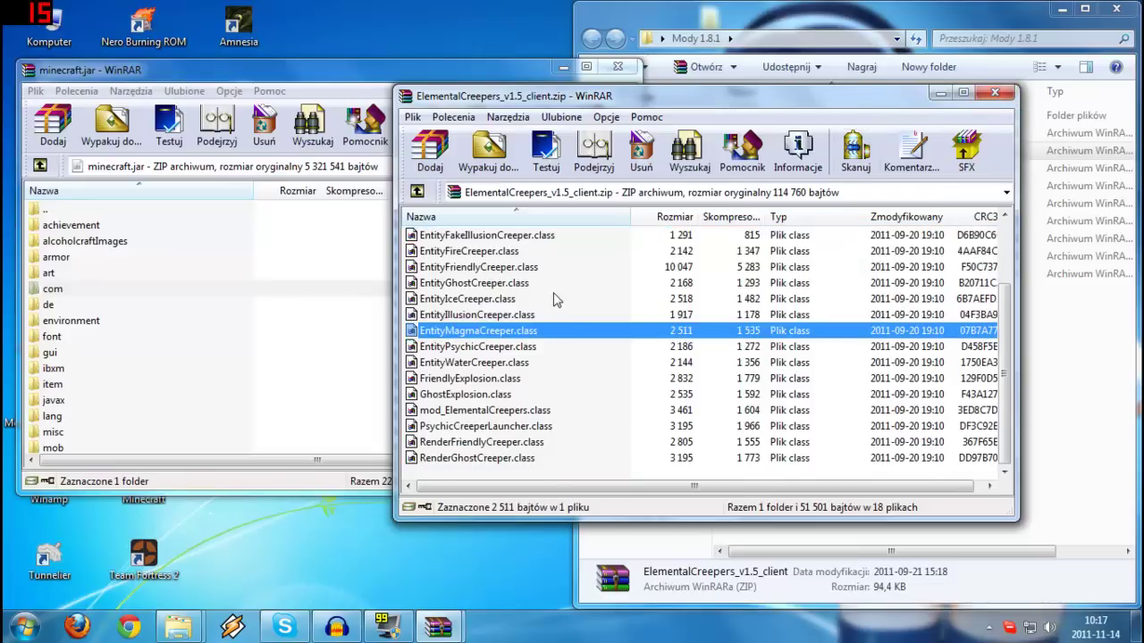
pyautogui.moveTo(537, 267); pyautogui.dragTo(512, 395)
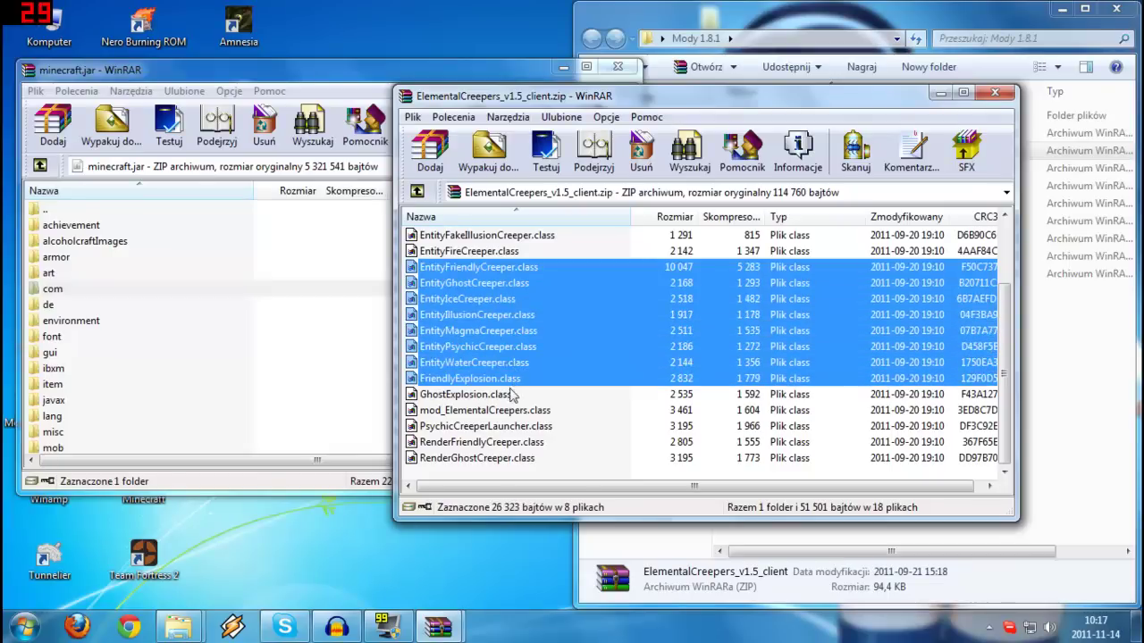
pyautogui.keyDown('ctrl'); pyautogui.click(507, 411); pyautogui.keyUp('ctrl')
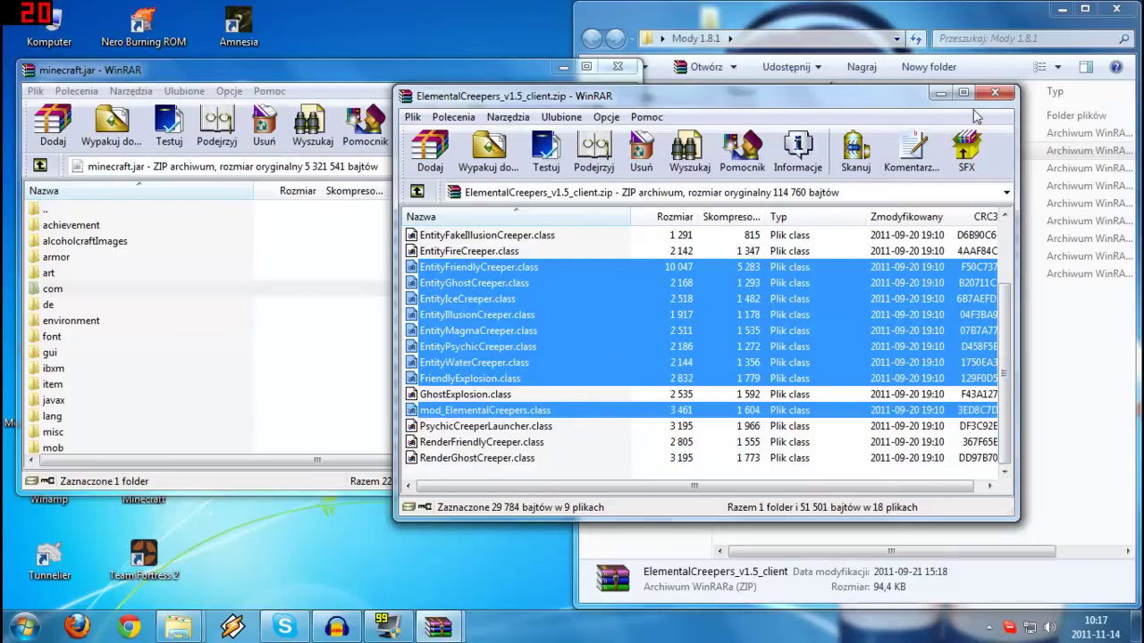
pyautogui.hotkey('ctrl', 'a')
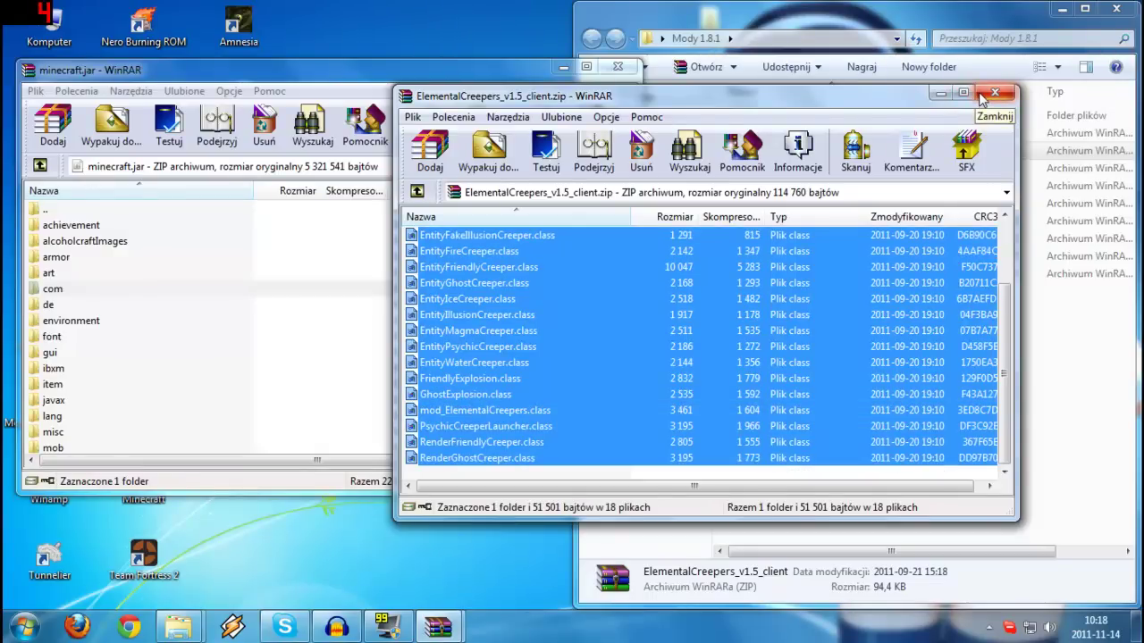
# Close the ElementalCreepers_v1.5_client archive and move it into the Instal folder.
pyautogui.click(983, 95)
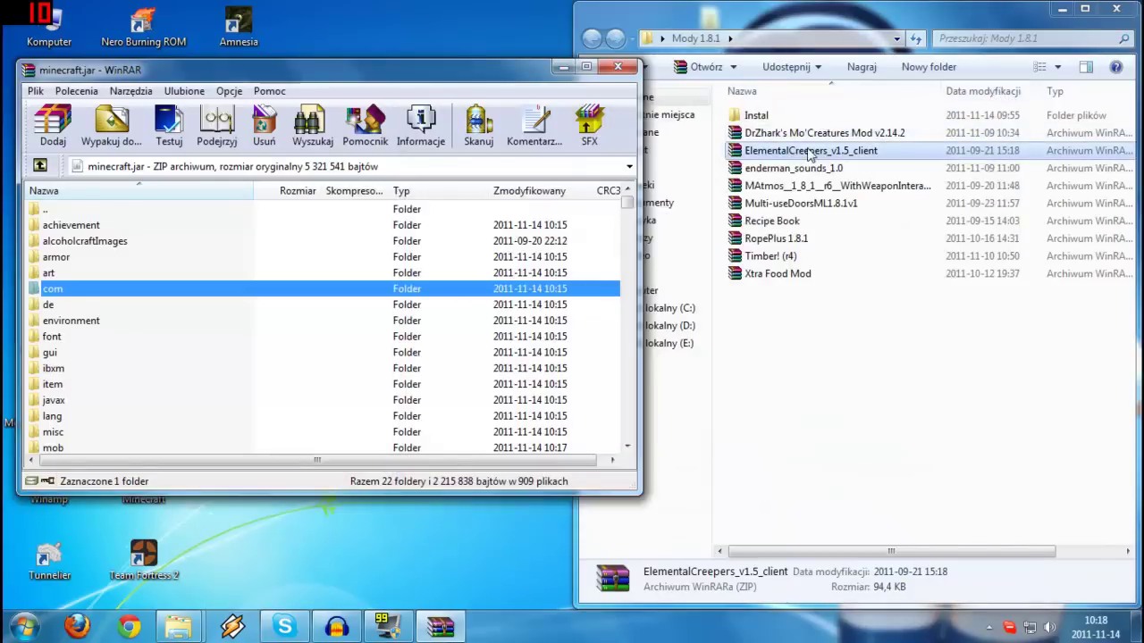
pyautogui.moveTo(787, 150); pyautogui.dragTo(796, 119)
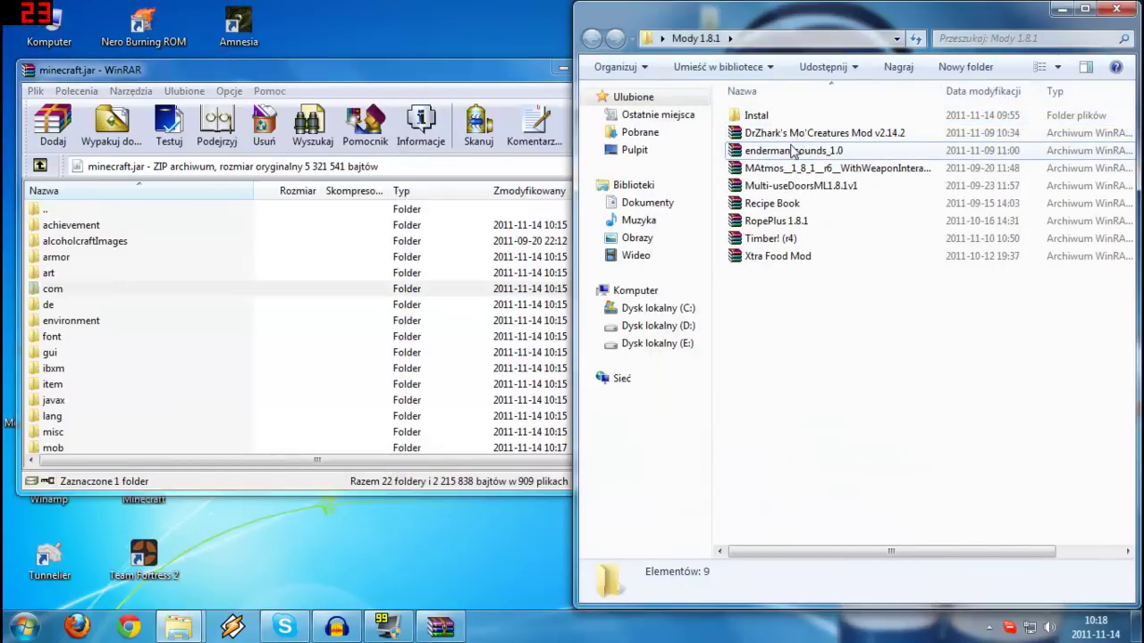
# Check the contents of the enderman_sounds_1.0 archive and close it without adding anything to minecraft.jar.
pyautogui.click(332, 242)
pyautogui.scroll(-12, 326, 258)
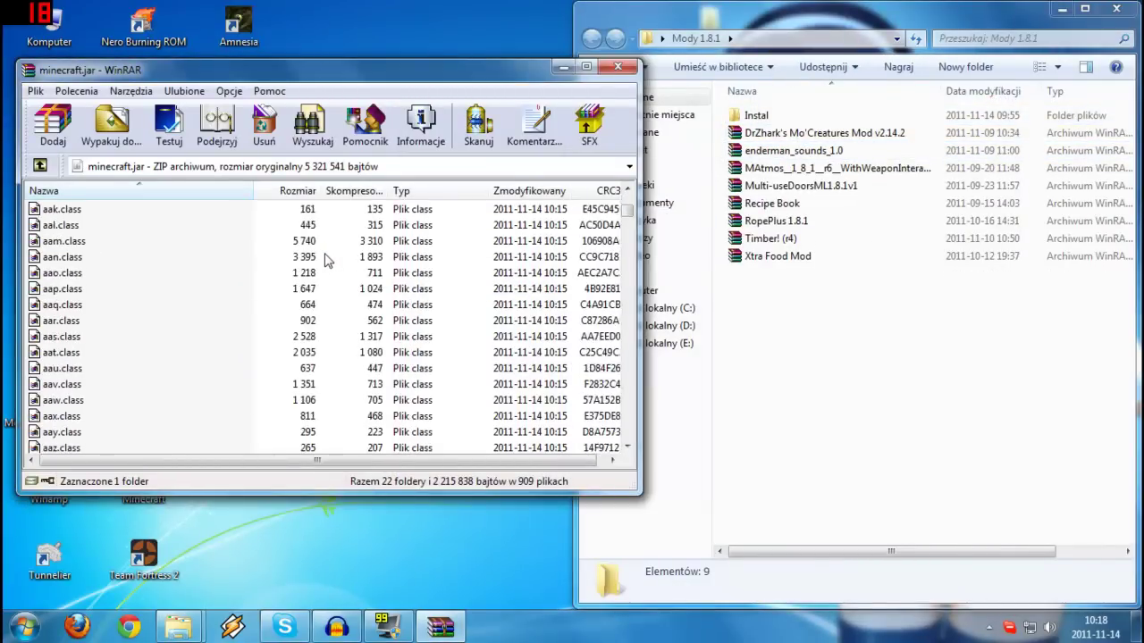
pyautogui.doubleClick(750, 152)
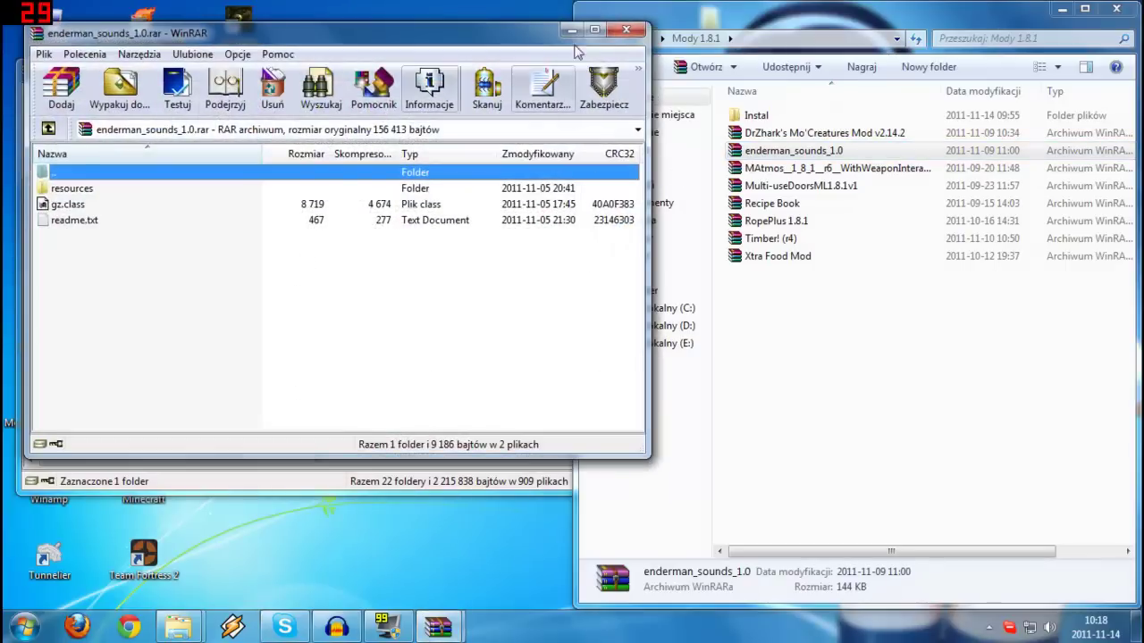
pyautogui.click(630, 18)
# Add the doors folder and all class files from Multi-useDoorsML1.8.1v1 to minecraft.jar, leaving out readme.txt.
pyautogui.doubleClick(800, 185)
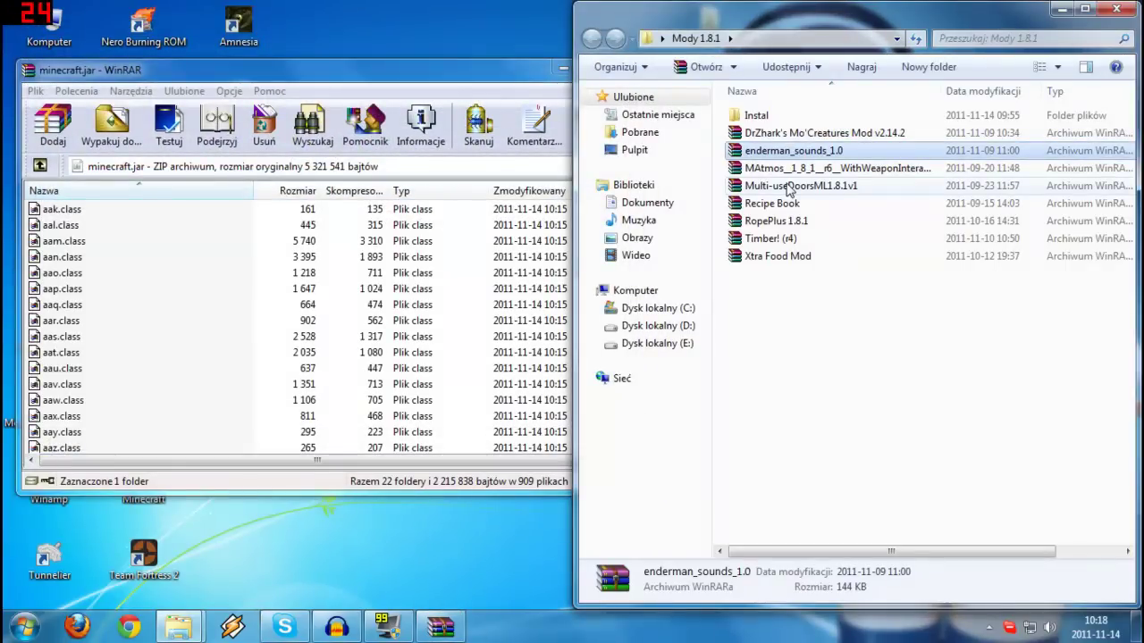
pyautogui.click(149, 391)
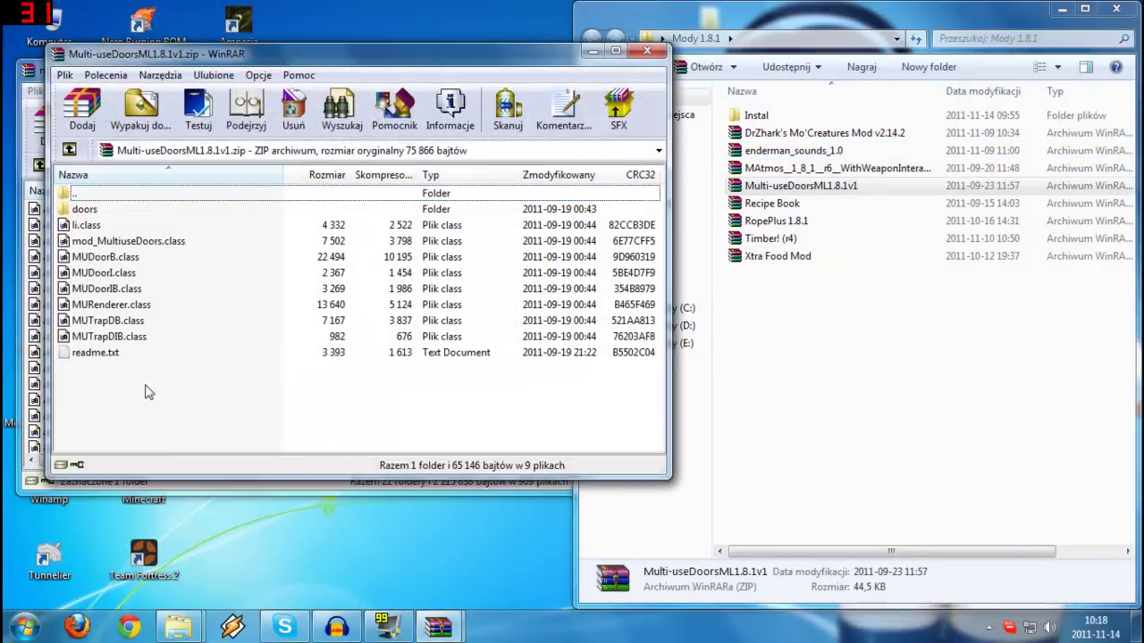
pyautogui.hotkey('ctrl', 'a')
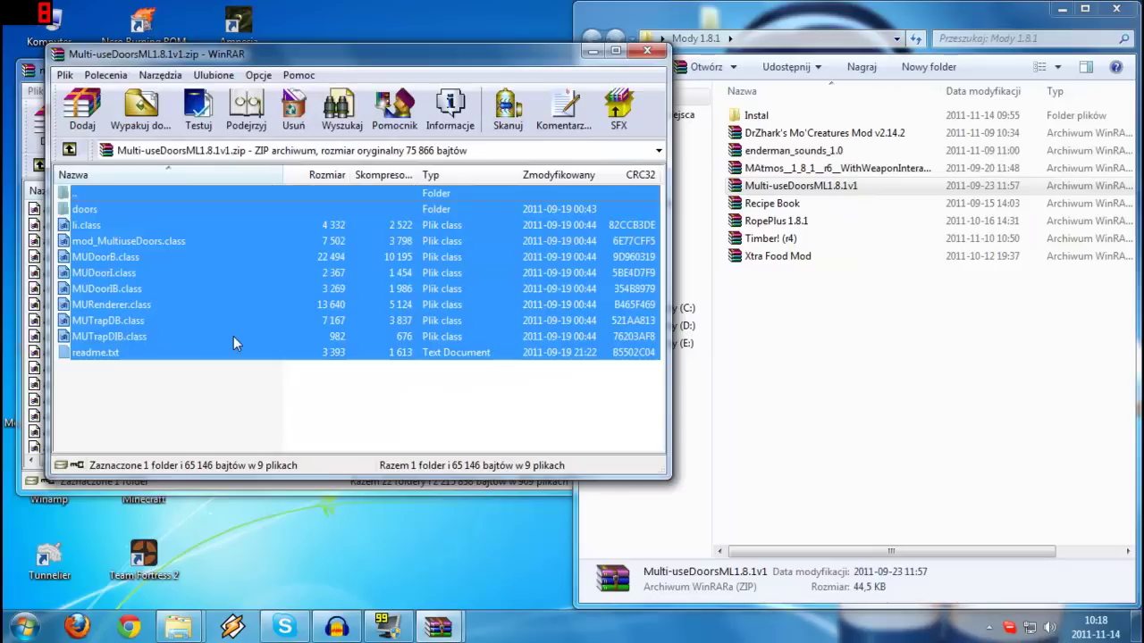
pyautogui.keyDown('ctrl'); pyautogui.click(112, 352); pyautogui.keyUp('ctrl')
pyautogui.moveTo(384, 62); pyautogui.dragTo(748, 77)
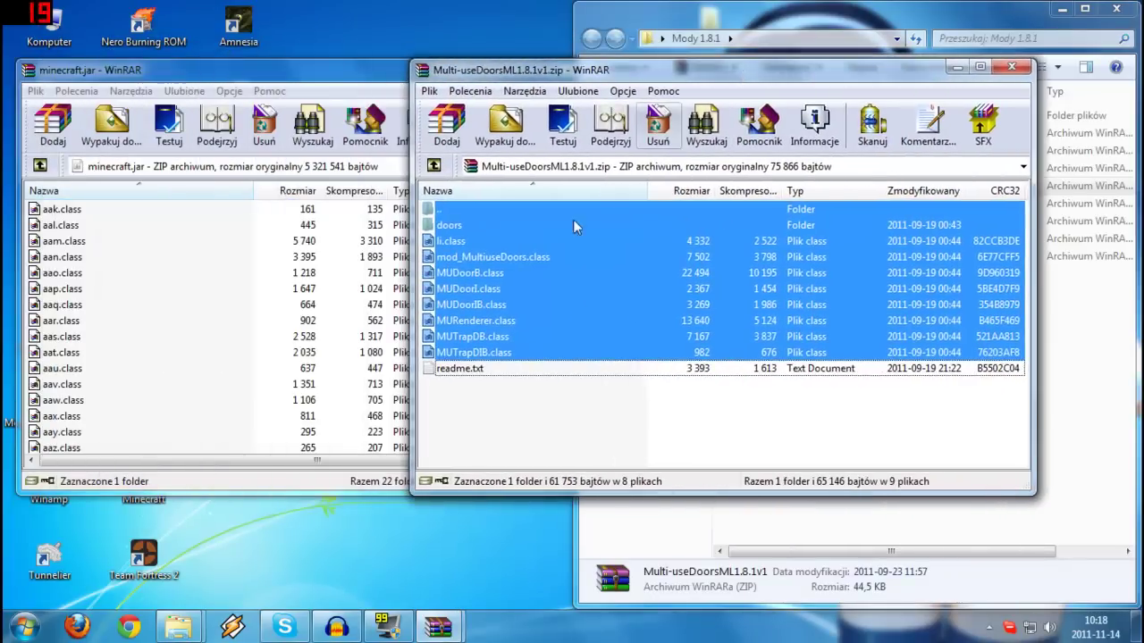
pyautogui.moveTo(509, 266); pyautogui.dragTo(268, 286)
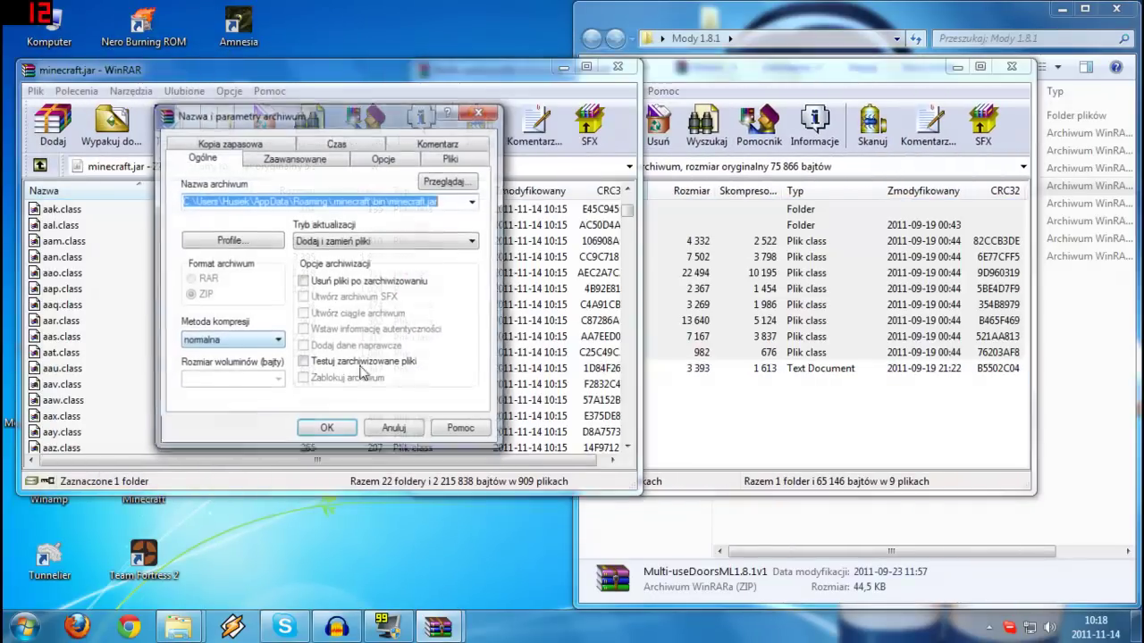
pyautogui.click(327, 432)
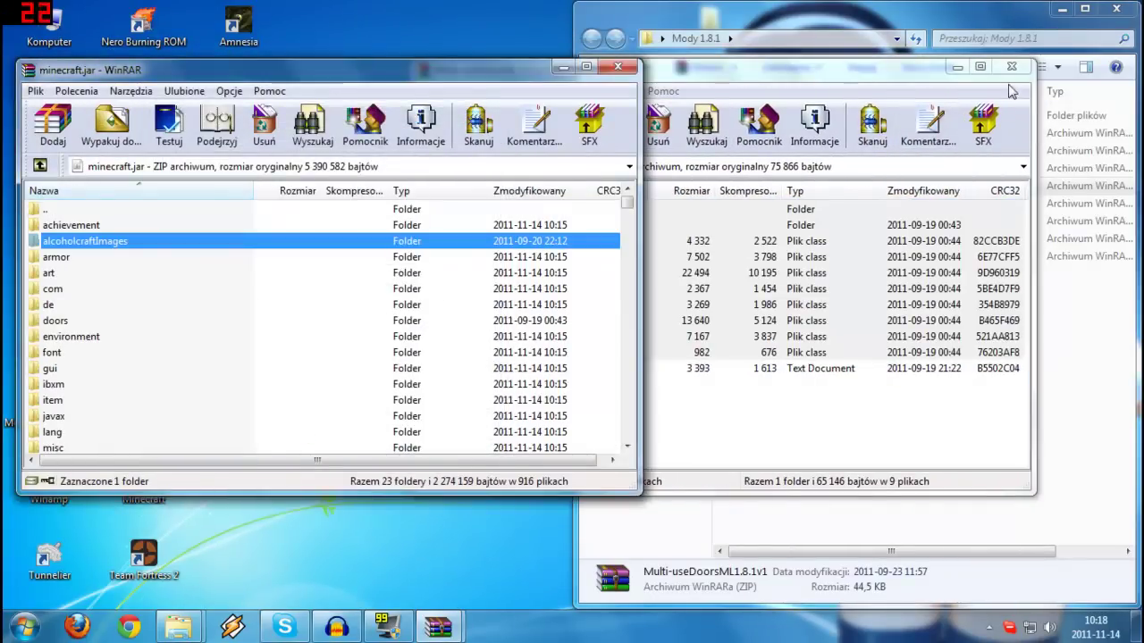
# Close the Multi-useDoorsML1.8.1v1 archive and move it into the Instal folder.
pyautogui.click(862, 76)
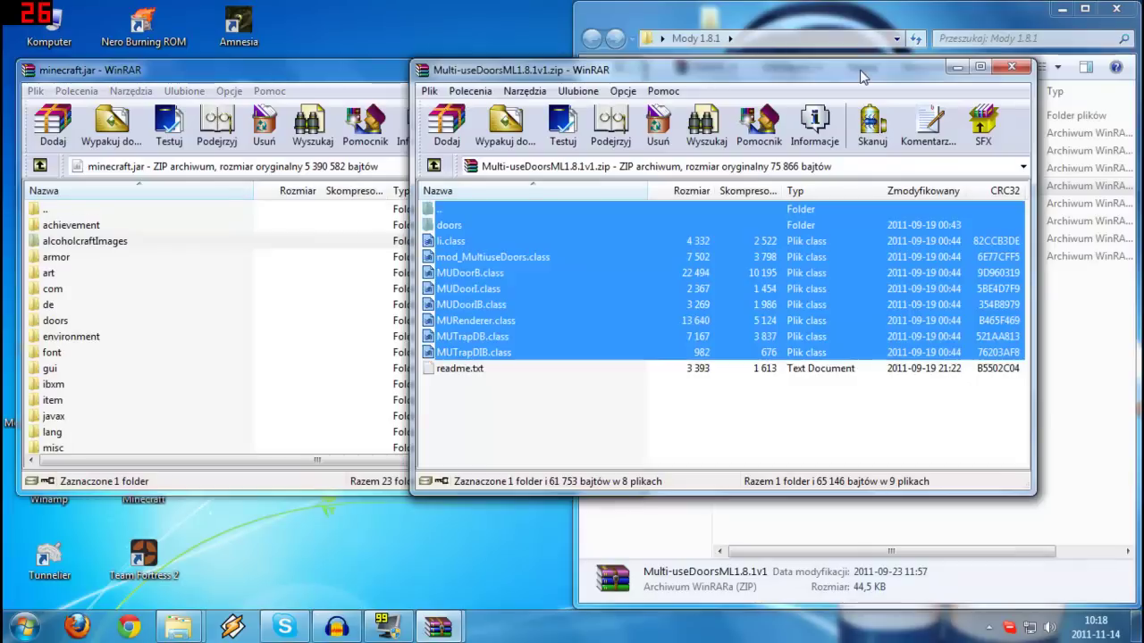
pyautogui.click(1012, 67)
pyautogui.moveTo(790, 184); pyautogui.dragTo(768, 116)
# Add all five class files from the Recipe Book archive to minecraft.jar.
pyautogui.click(347, 228)
pyautogui.scroll(-10, 347, 228)
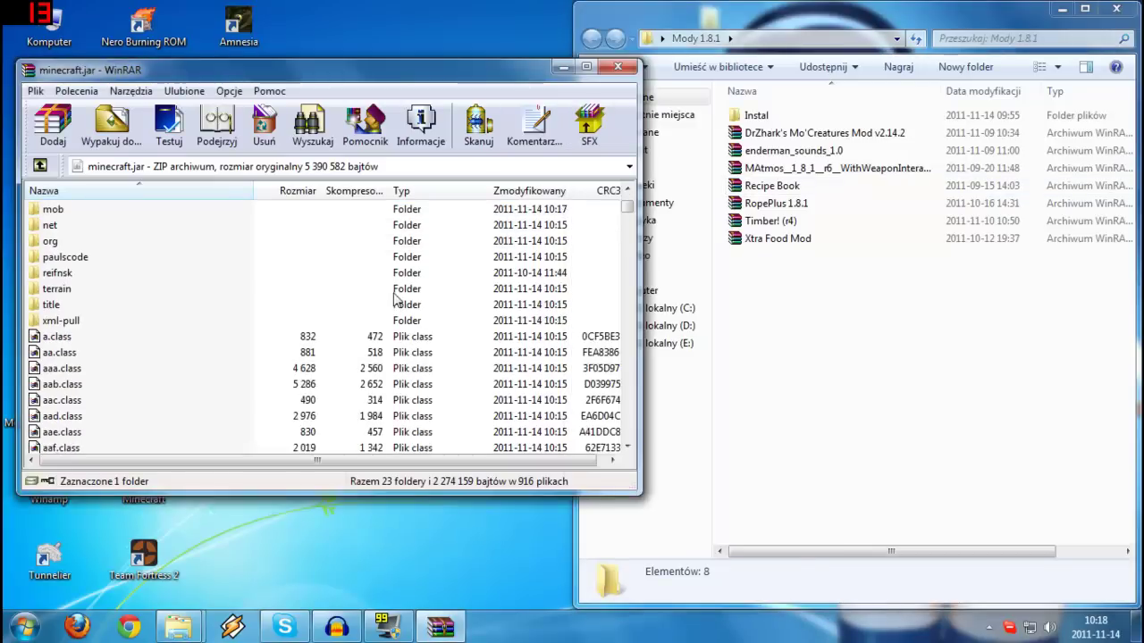
pyautogui.doubleClick(770, 185)
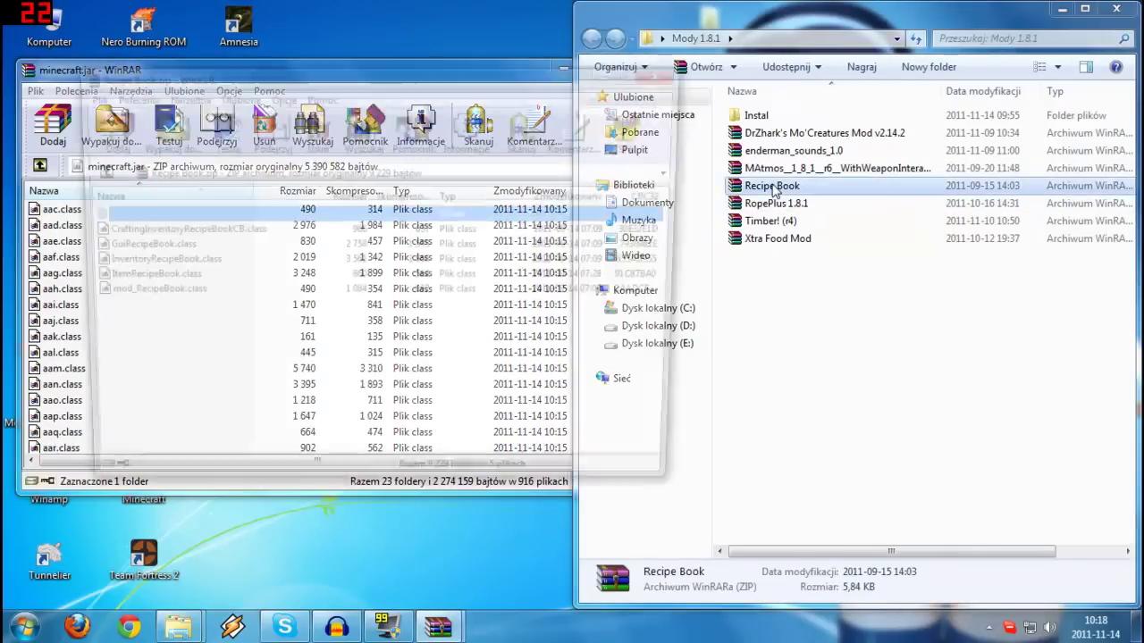
pyautogui.moveTo(217, 355); pyautogui.dragTo(336, 235)
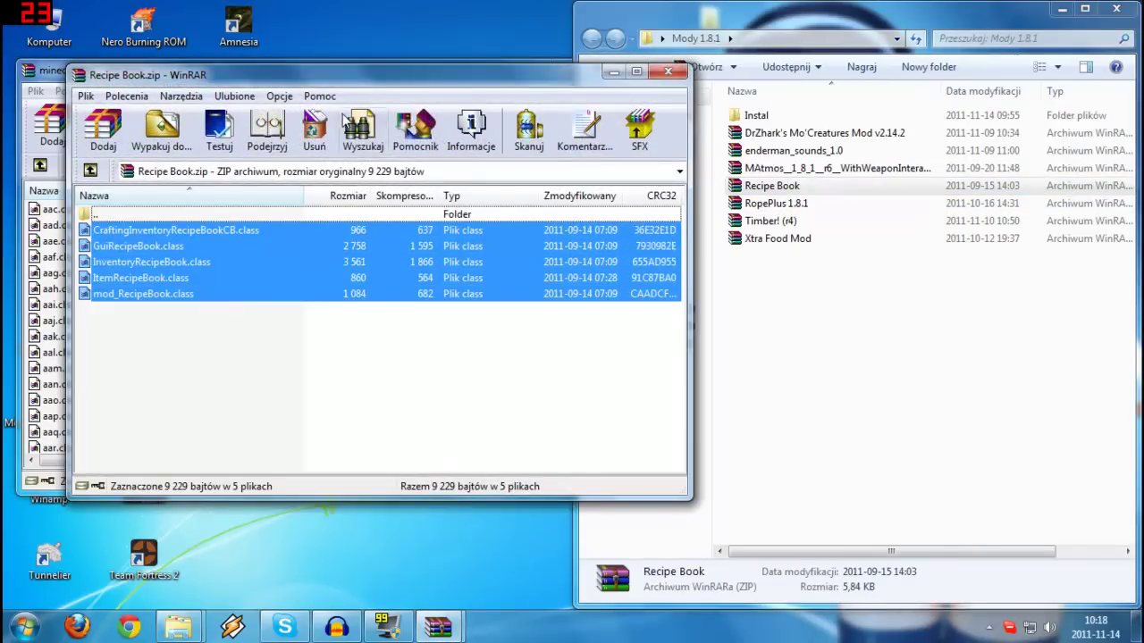
pyautogui.moveTo(357, 75); pyautogui.dragTo(639, 73)
pyautogui.moveTo(224, 322); pyautogui.dragTo(228, 322)
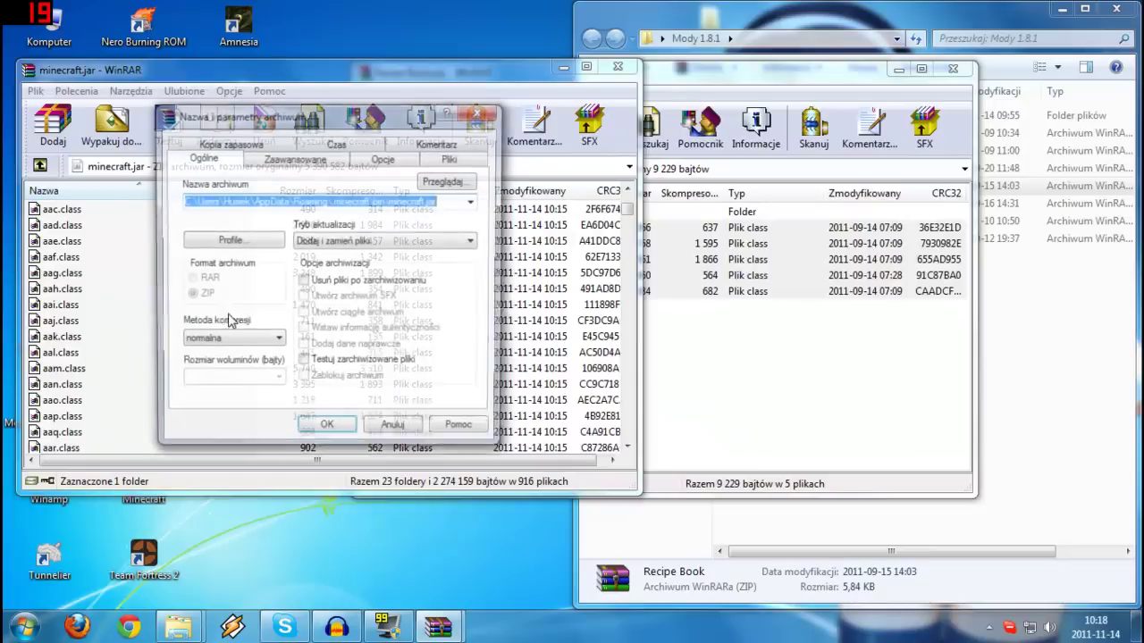
pyautogui.click(323, 432)
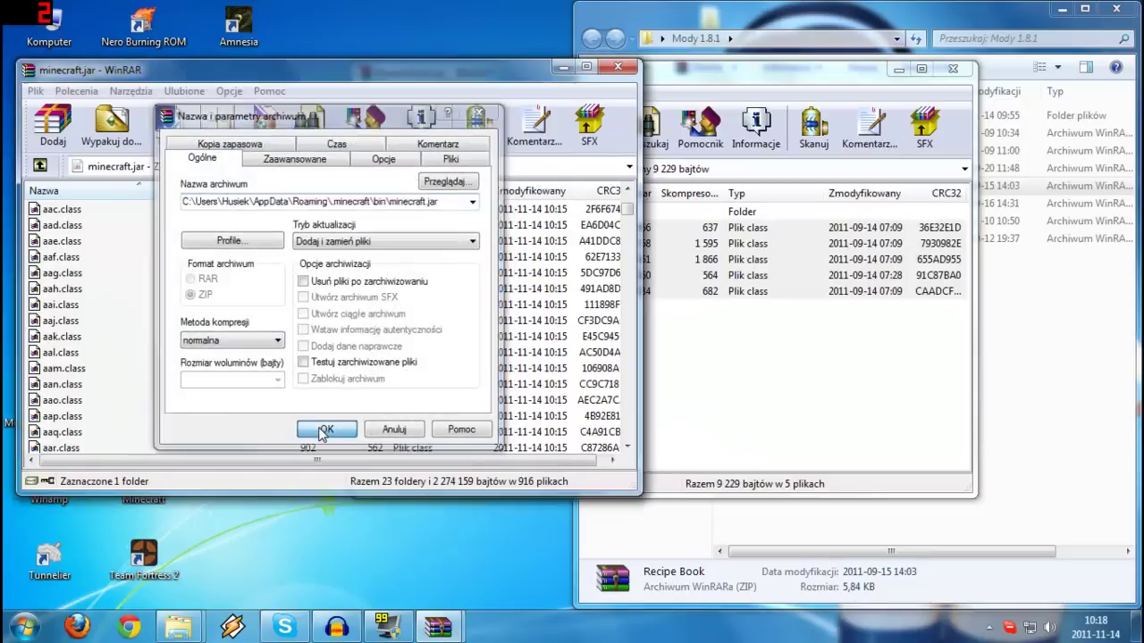
# Close the Recipe Book archive and move it into the Instal folder.
pyautogui.click(859, 73)
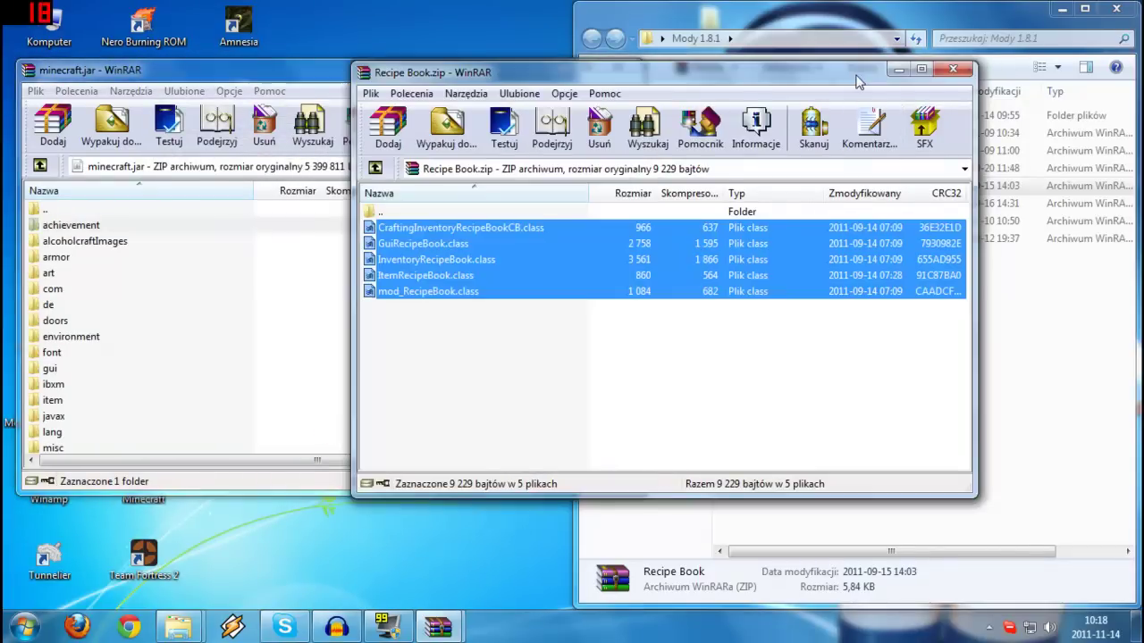
pyautogui.click(950, 69)
pyautogui.click(353, 322)
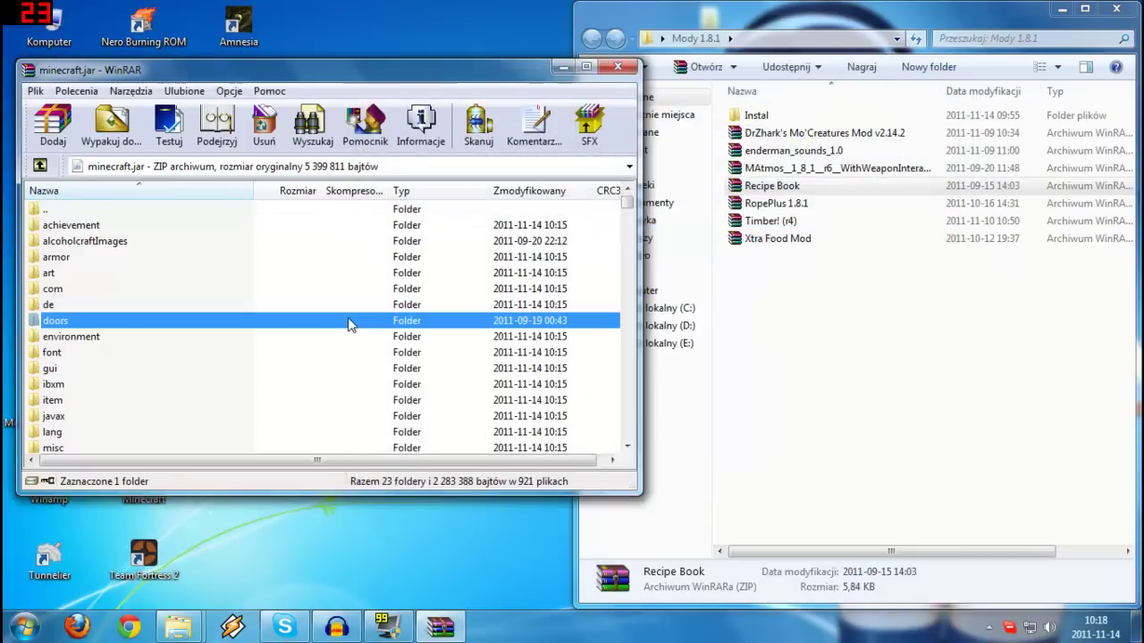
pyautogui.scroll(-7, 353, 324)
pyautogui.scroll(-5, 353, 323)
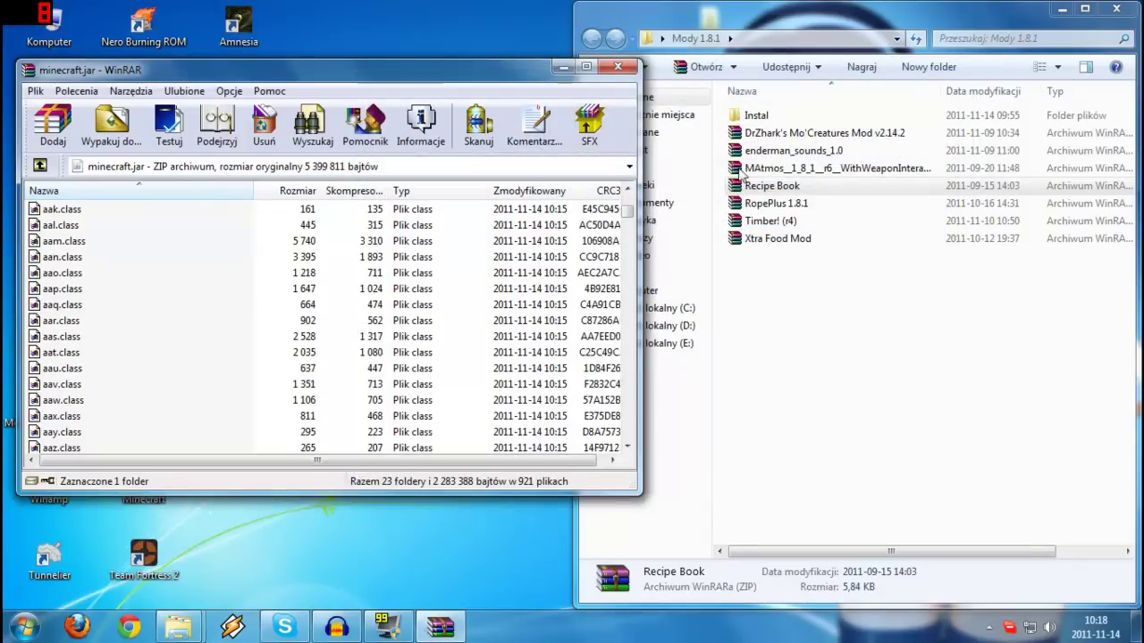
pyautogui.moveTo(759, 186); pyautogui.dragTo(775, 121)
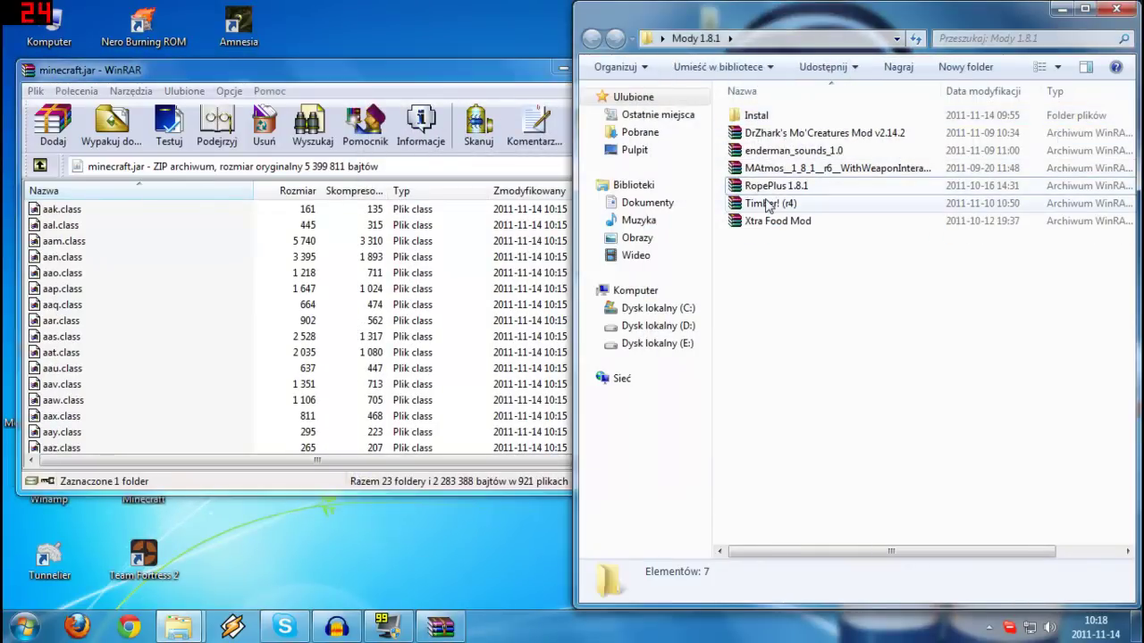
# Check the contents of the RopePlus 1.8.1 archive and close it without adding anything to minecraft.jar.
pyautogui.doubleClick(769, 186)
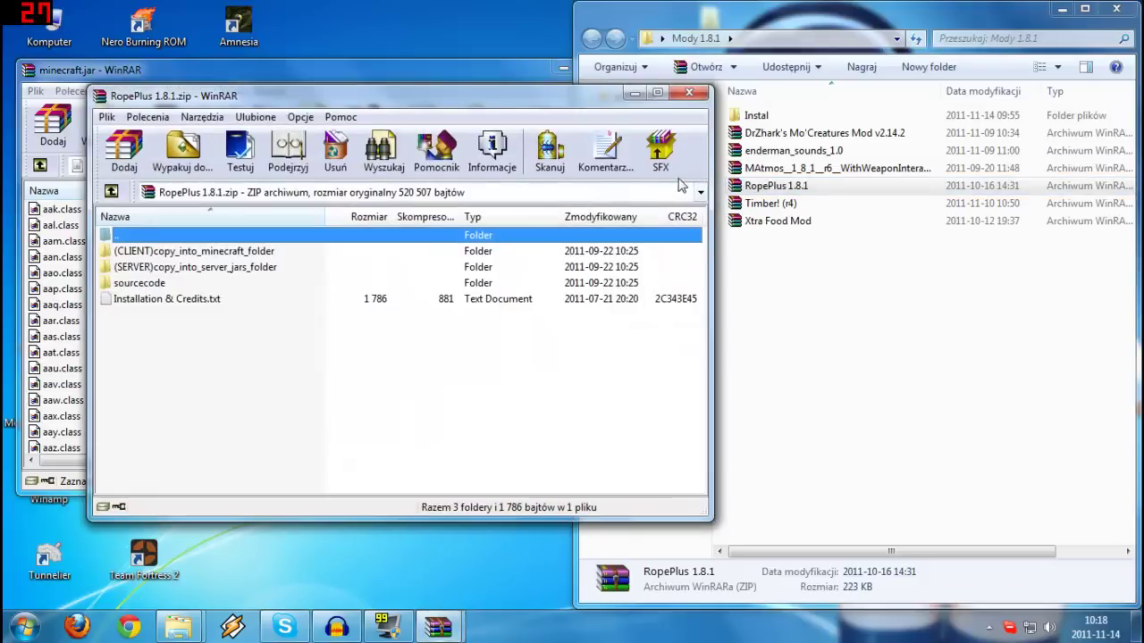
pyautogui.click(689, 93)
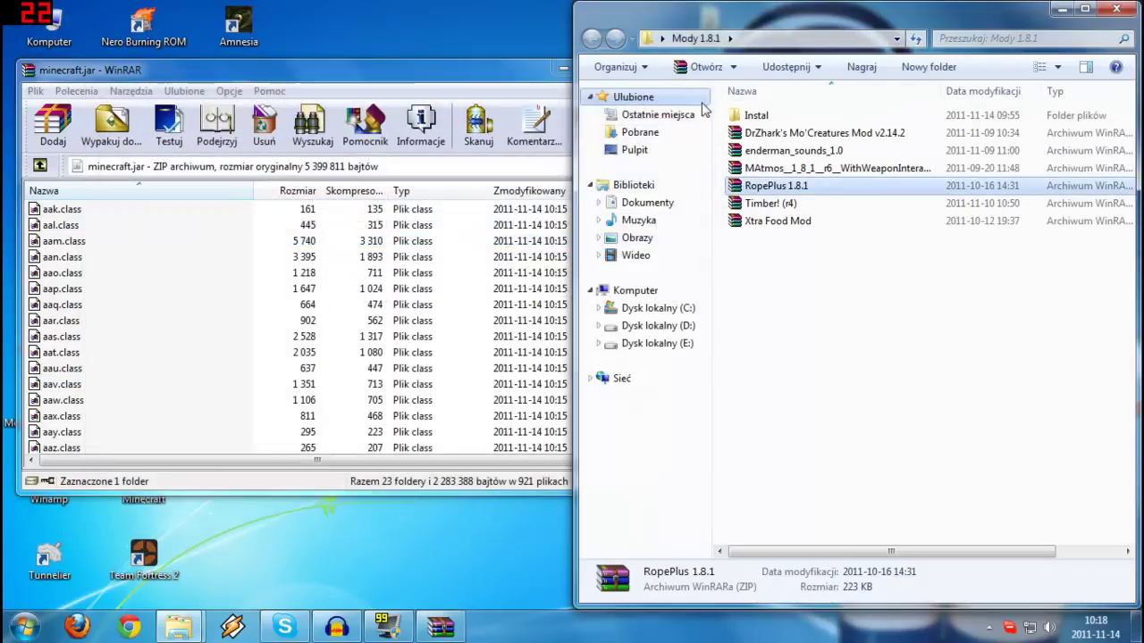
# Add BlockTree.class and mod_Timber.class from the minecraft folder of the Timber! (r4) archive to minecraft.jar.
pyautogui.doubleClick(770, 204)
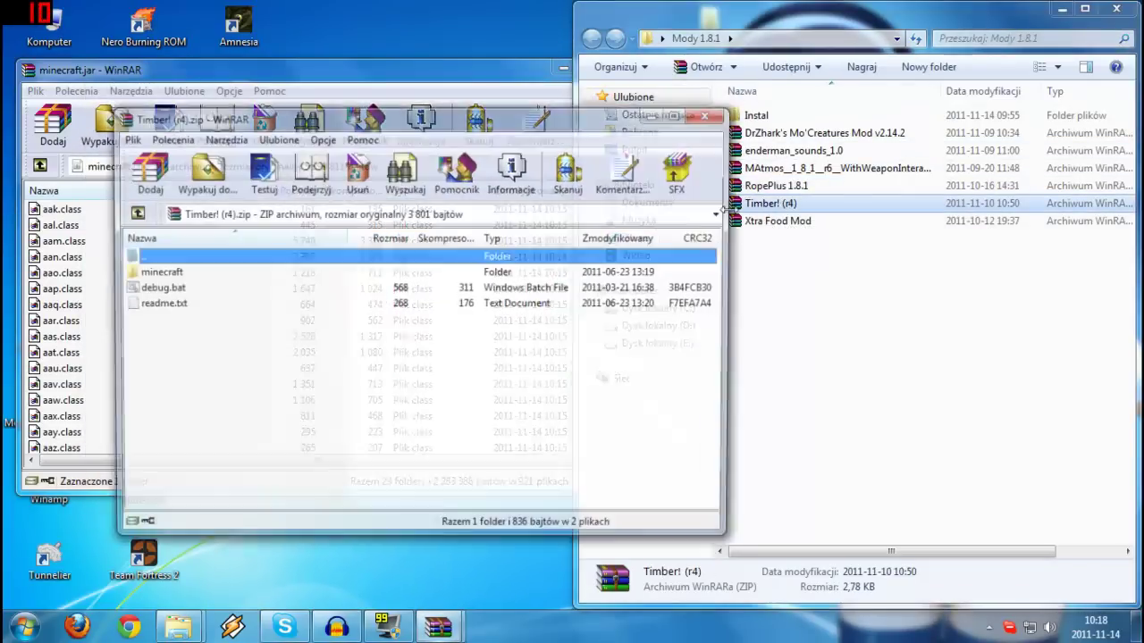
pyautogui.doubleClick(214, 279)
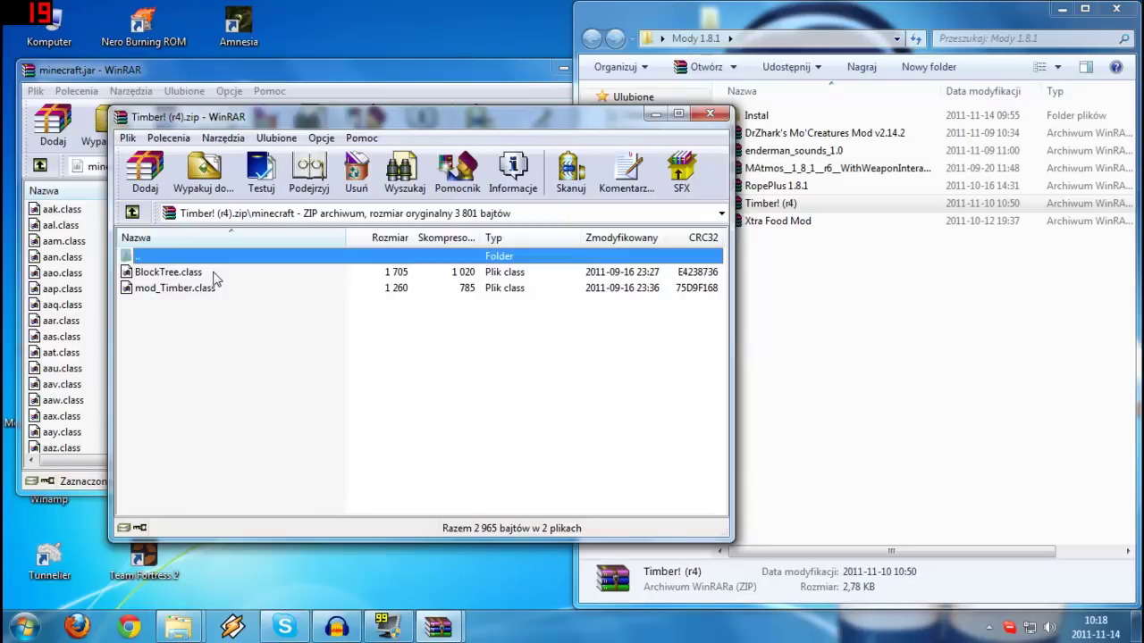
pyautogui.hotkey('ctrl', 'a')
pyautogui.moveTo(286, 117); pyautogui.dragTo(558, 122)
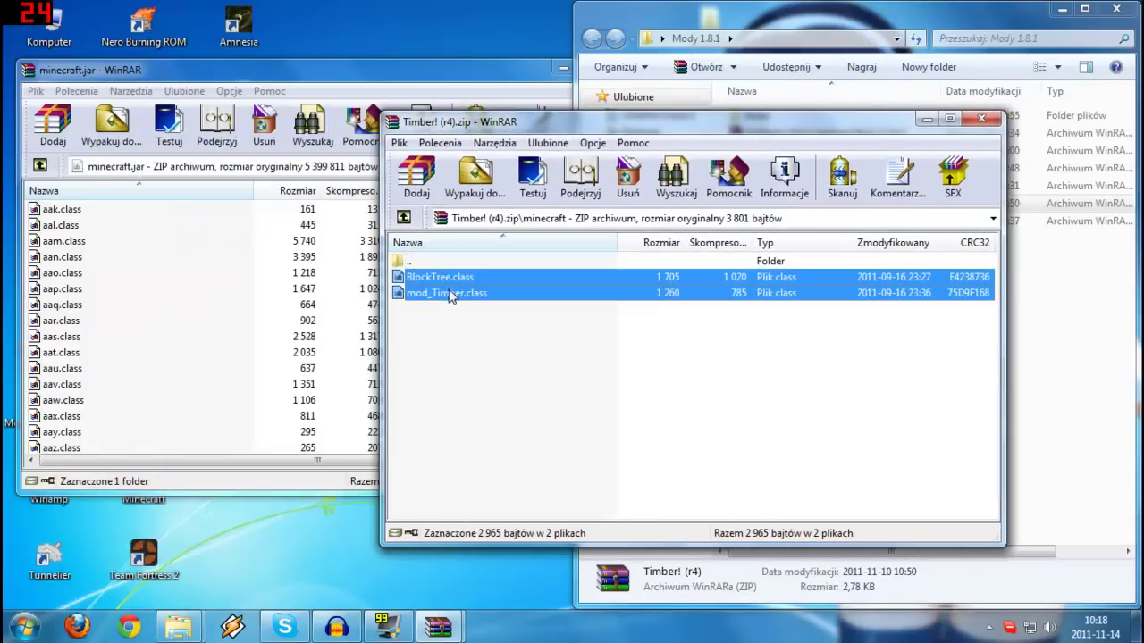
pyautogui.moveTo(449, 296); pyautogui.dragTo(230, 337)
pyautogui.click(314, 431)
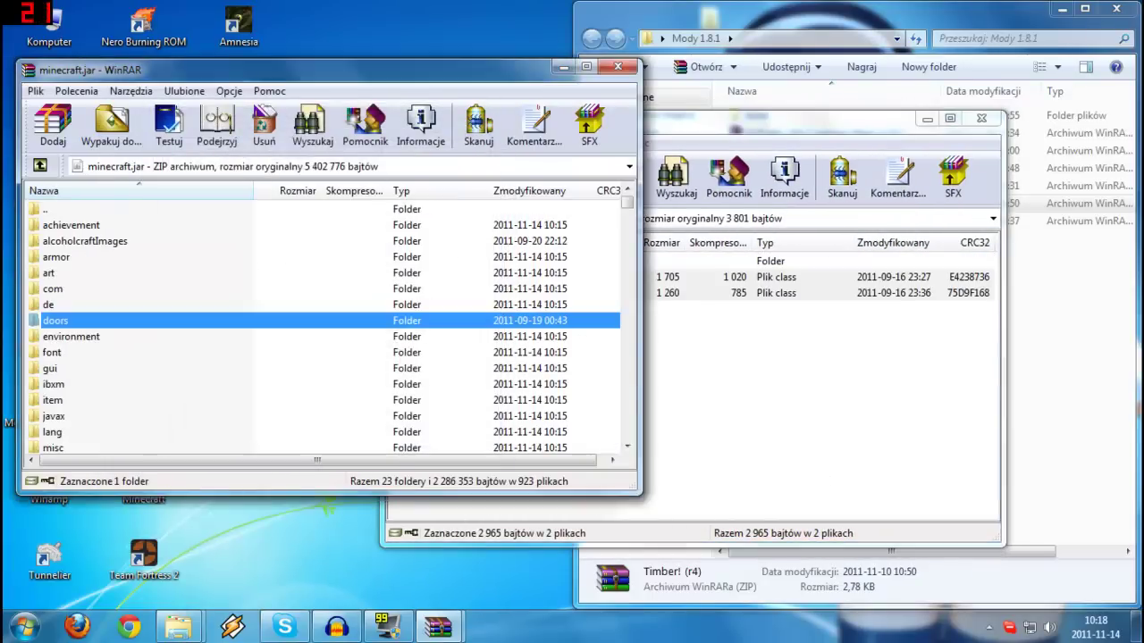
# Close the Timber! (r4) archive, move it into the Instal folder, and open the Xtra Food Mod archive.
pyautogui.click(981, 118)
pyautogui.moveTo(768, 203); pyautogui.dragTo(758, 115)
pyautogui.doubleClick(777, 203)
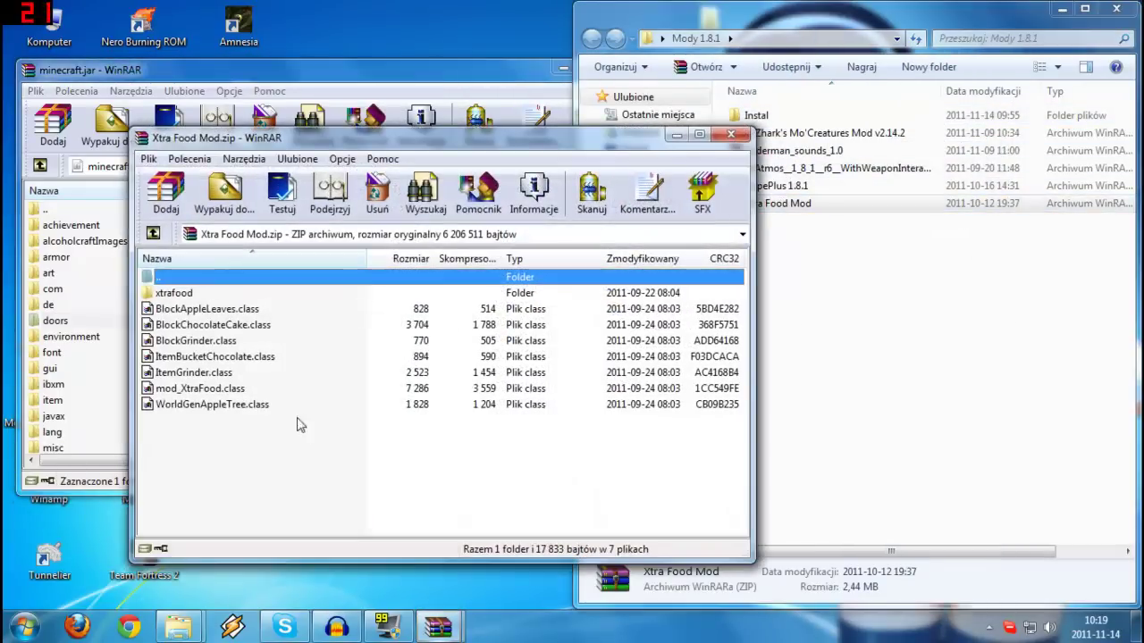
# Add the xtrafood folder and all seven class files from the Xtra Food Mod archive to minecraft.jar.
pyautogui.moveTo(301, 426); pyautogui.dragTo(301, 295)
pyautogui.moveTo(433, 135); pyautogui.dragTo(681, 126)
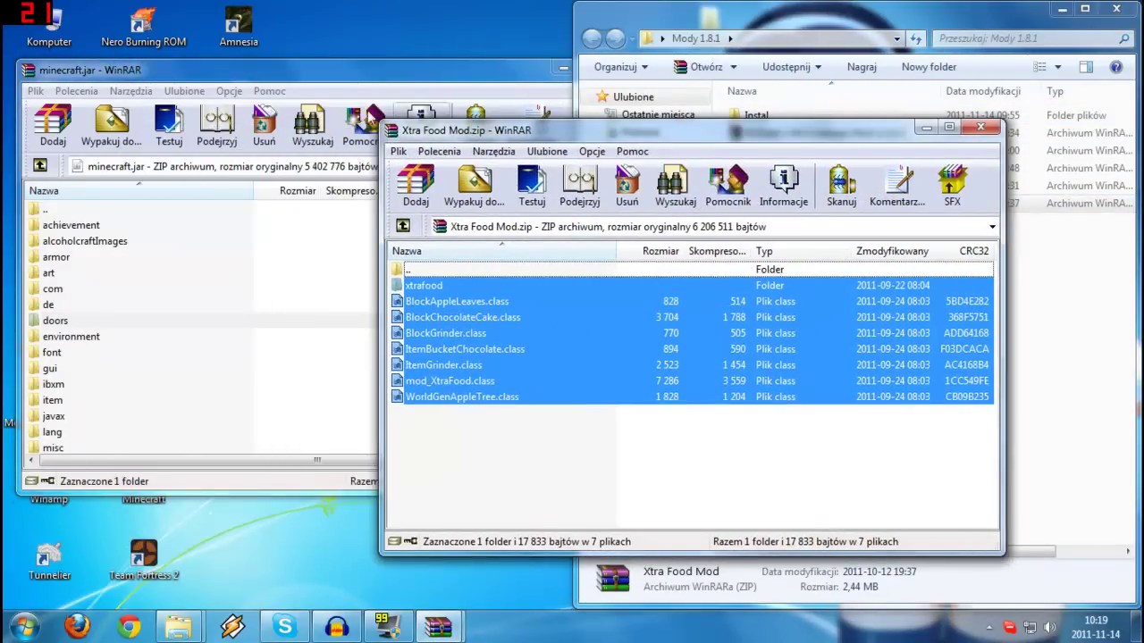
pyautogui.click(55, 319)
pyautogui.moveTo(464, 396); pyautogui.dragTo(295, 83)
pyautogui.click(295, 80)
pyautogui.click(194, 358)
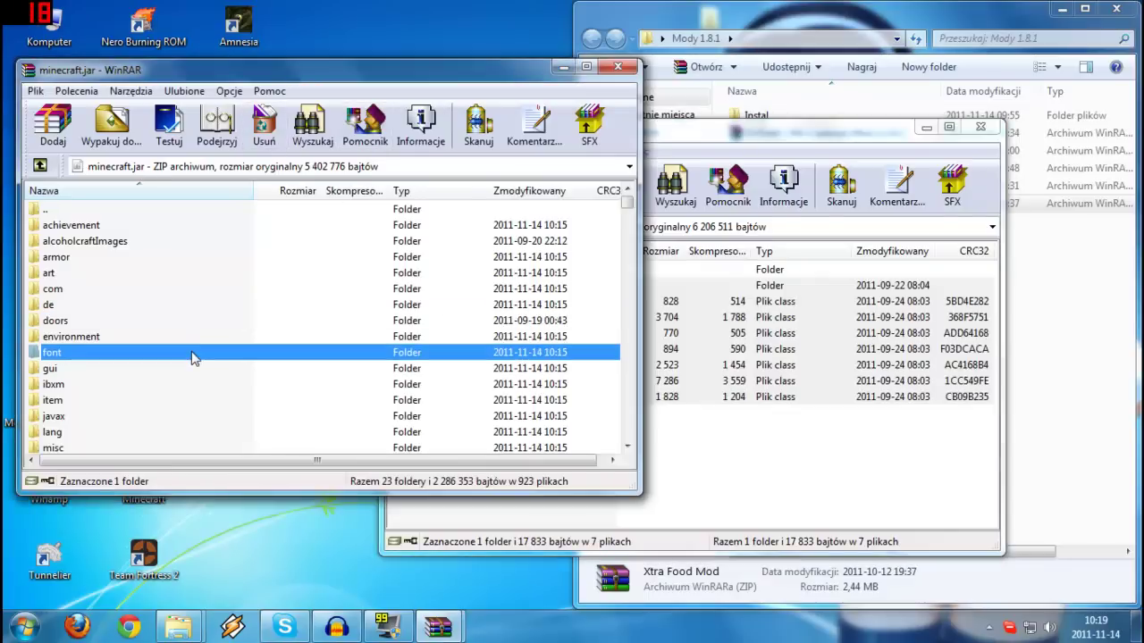
pyautogui.scroll(-8, 248, 339)
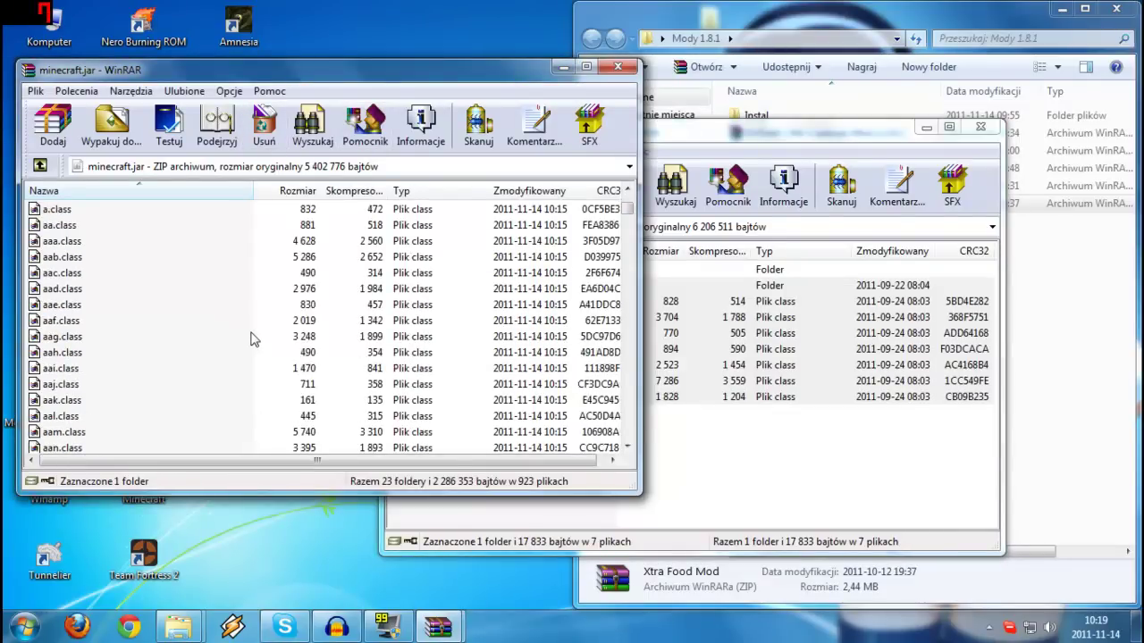
pyautogui.scroll(5, 251, 340)
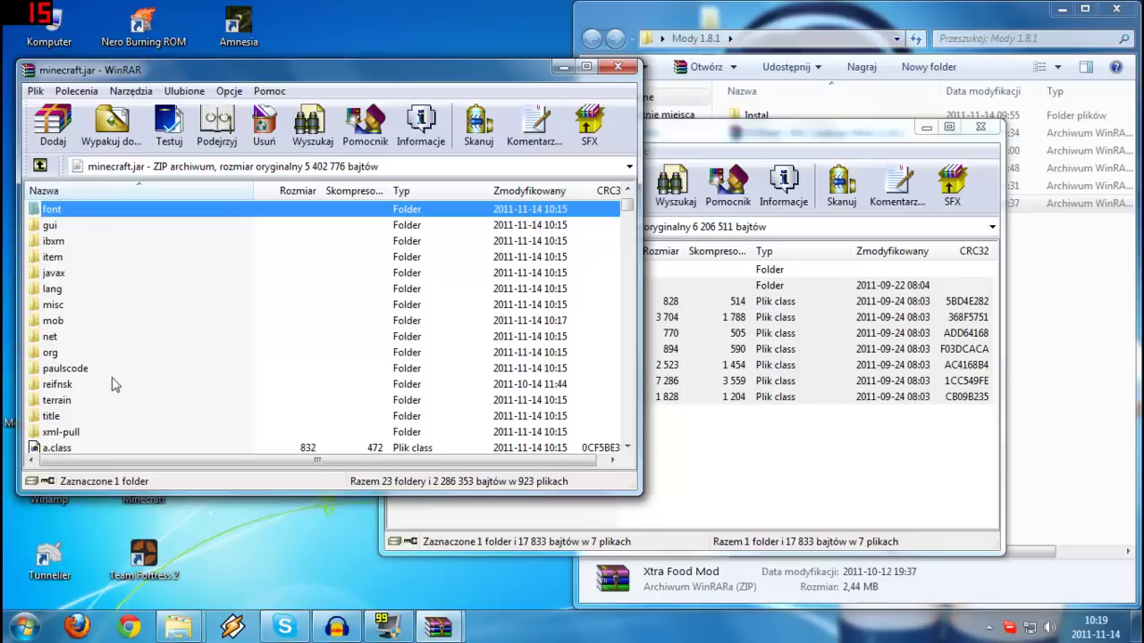
pyautogui.scroll(-6, 268, 290)
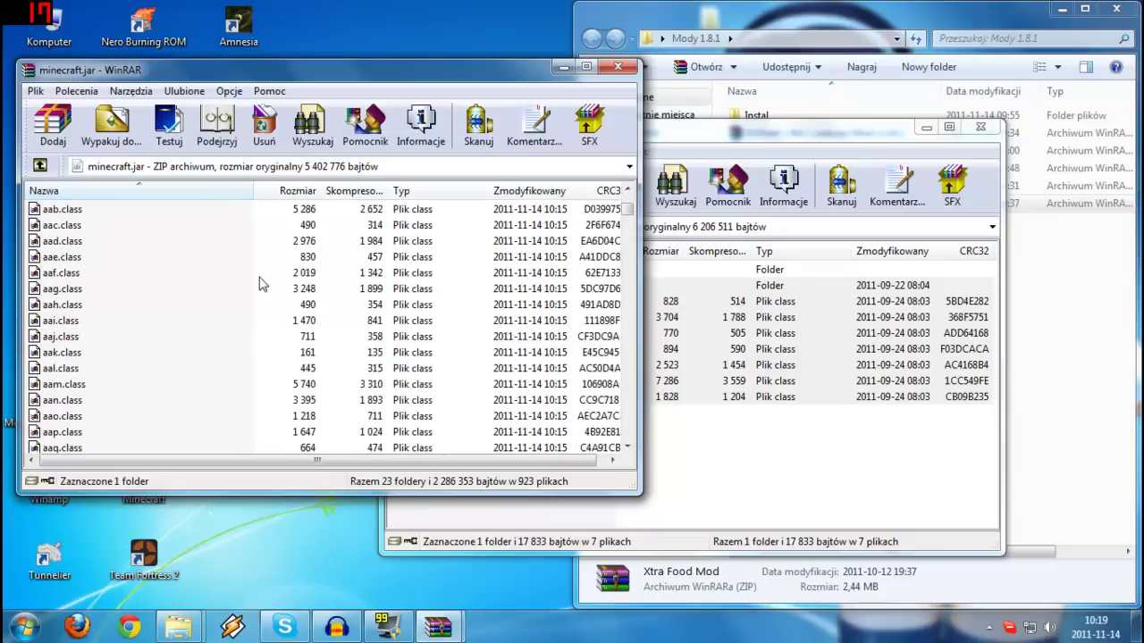
pyautogui.moveTo(734, 400); pyautogui.dragTo(318, 399)
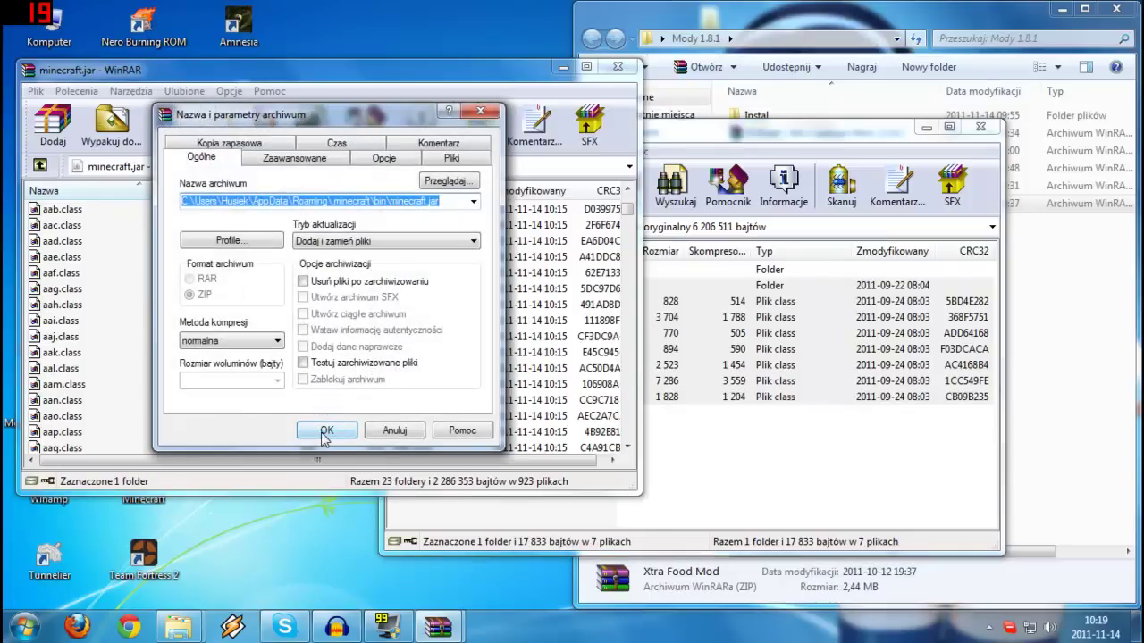
pyautogui.click(326, 432)
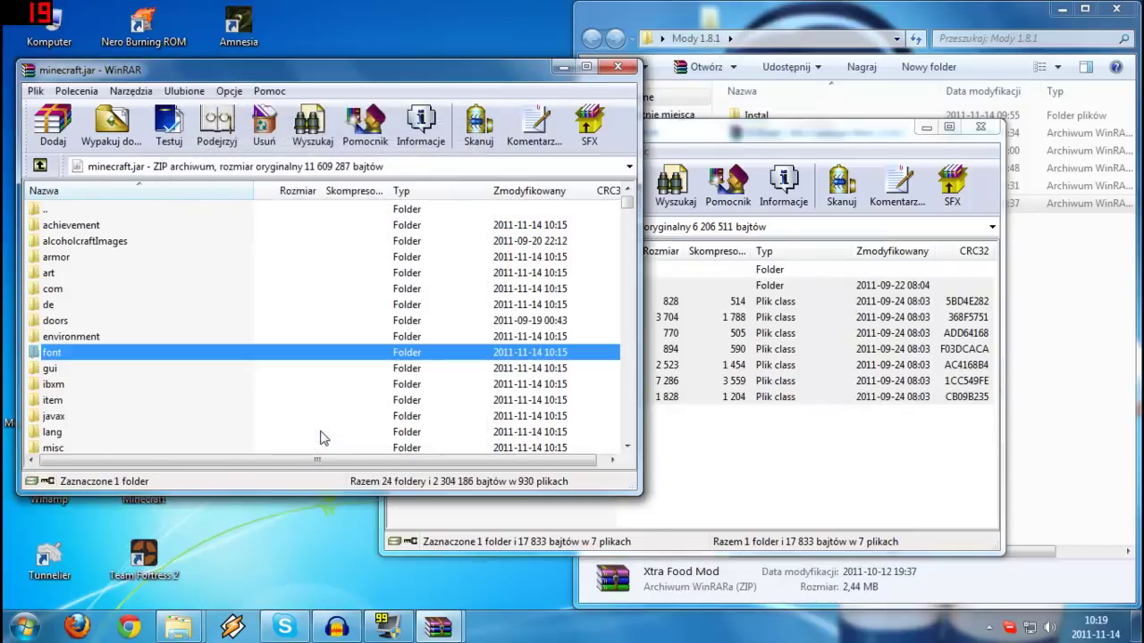
# Close the Xtra Food Mod archive, move it into the Instal folder, and minimize the minecraft.jar window.
pyautogui.click(980, 126)
pyautogui.moveTo(817, 208); pyautogui.dragTo(827, 125)
pyautogui.click(576, 70)
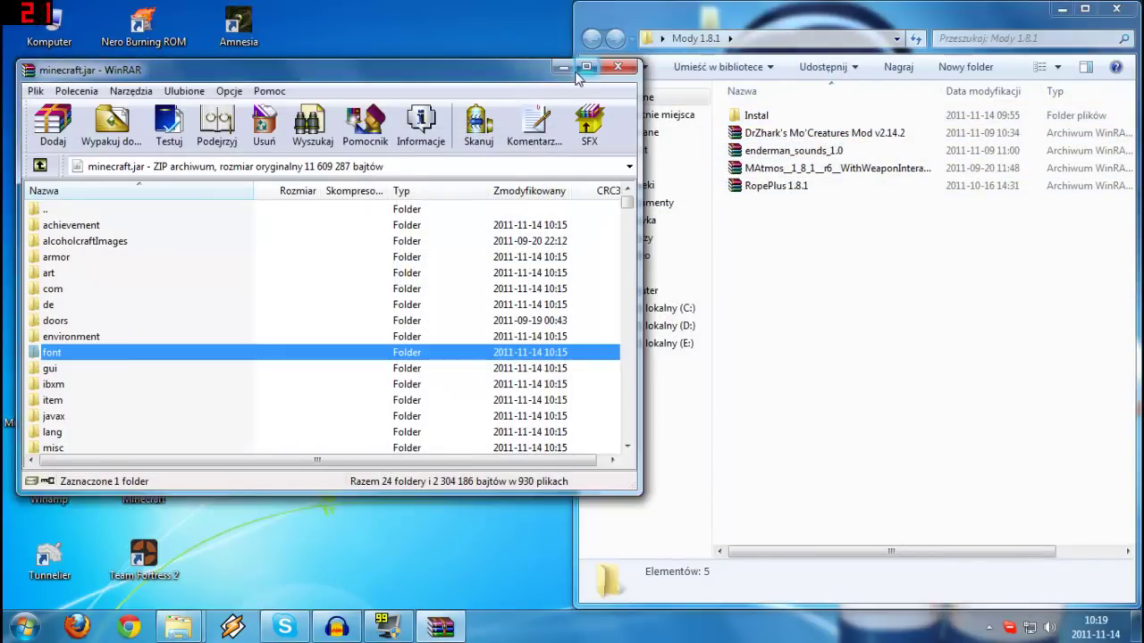
pyautogui.click(562, 68)
# Launch Minecraft with the saved login and load the existing singleplayer world New World.
pyautogui.doubleClick(172, 497)
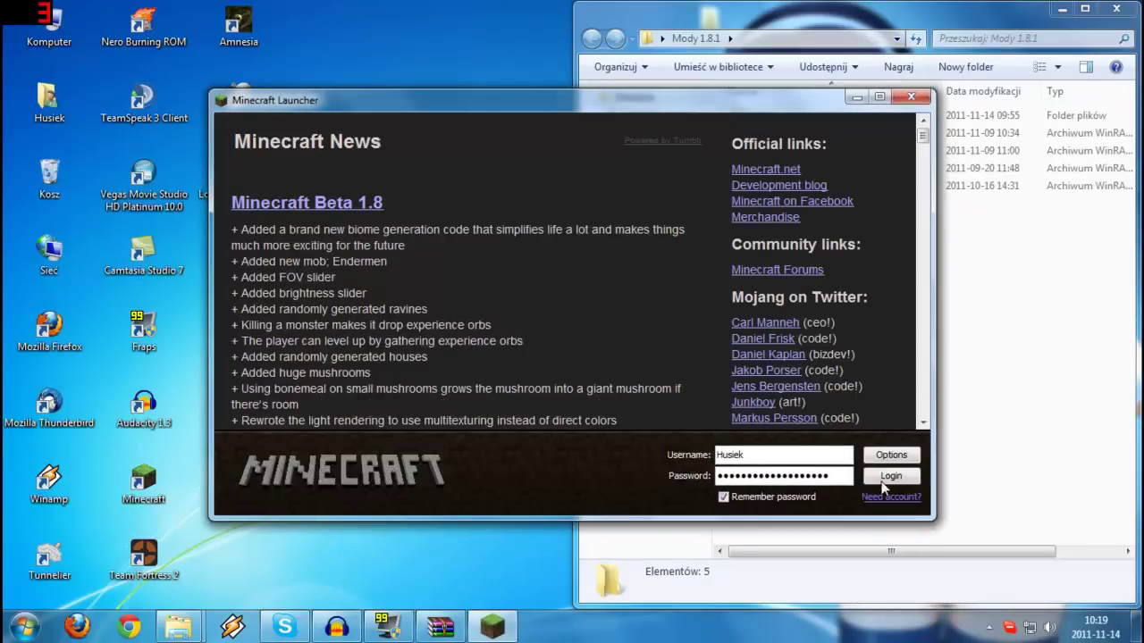
pyautogui.click(890, 476)
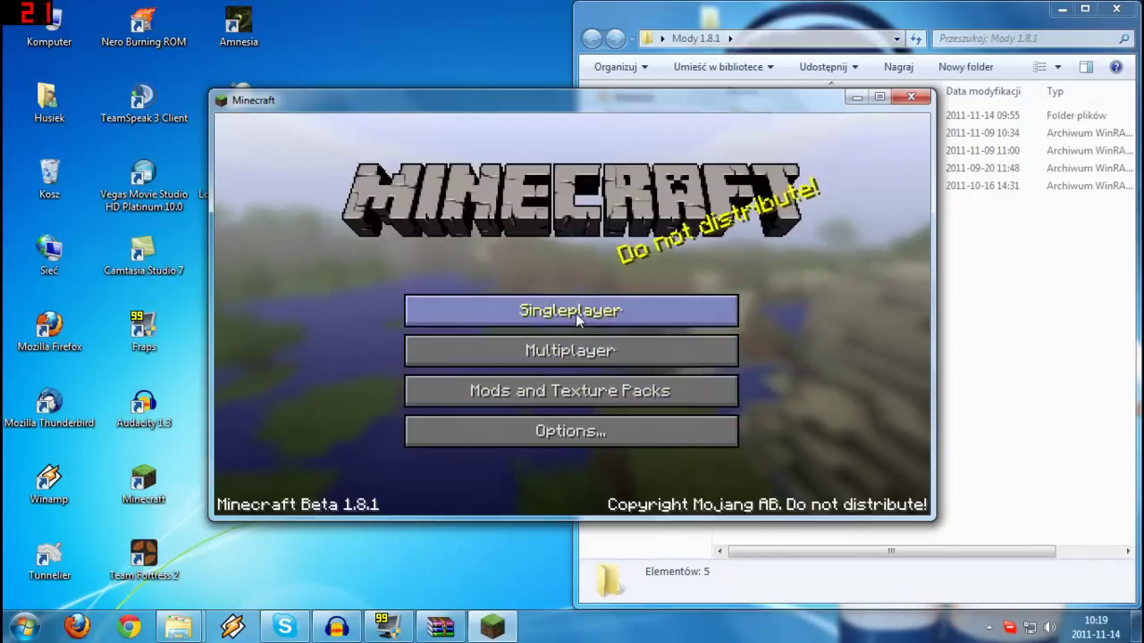
pyautogui.click(575, 313)
pyautogui.click(543, 299)
pyautogui.click(440, 451)
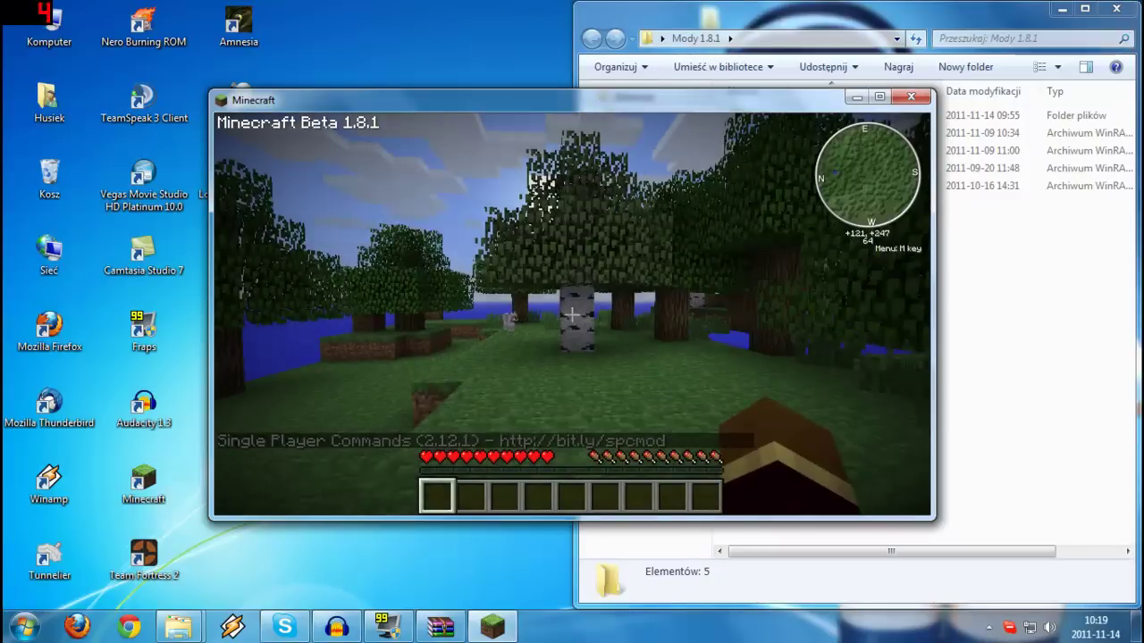
# Walk through the forest of the existing world to test the mods, and save and quit to title.
pyautogui.press('w')
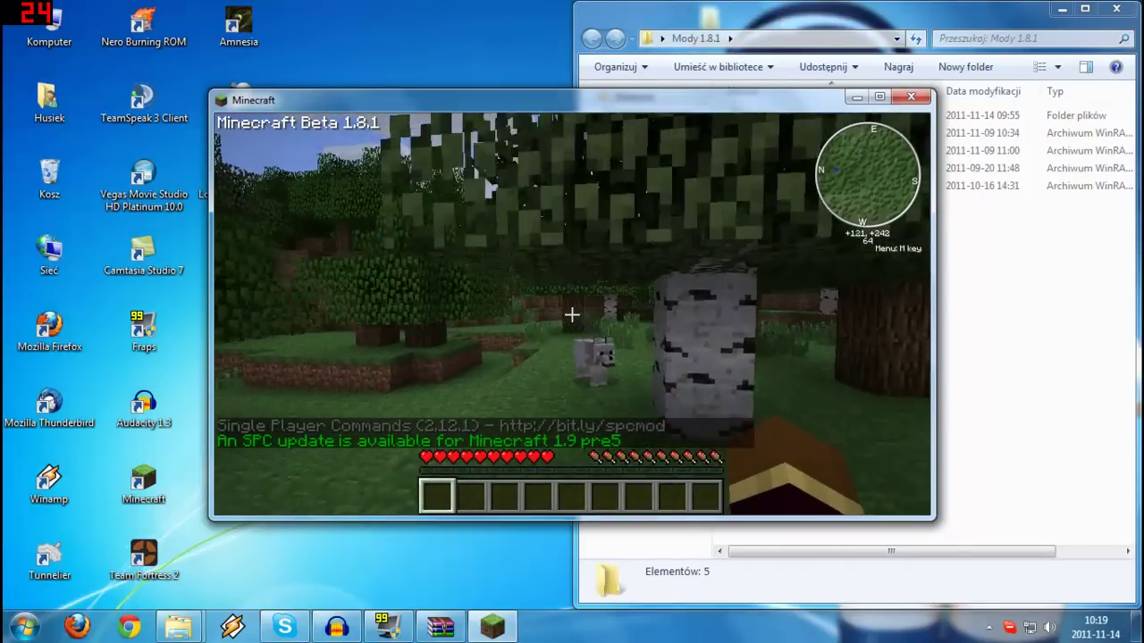
pyautogui.press('w')
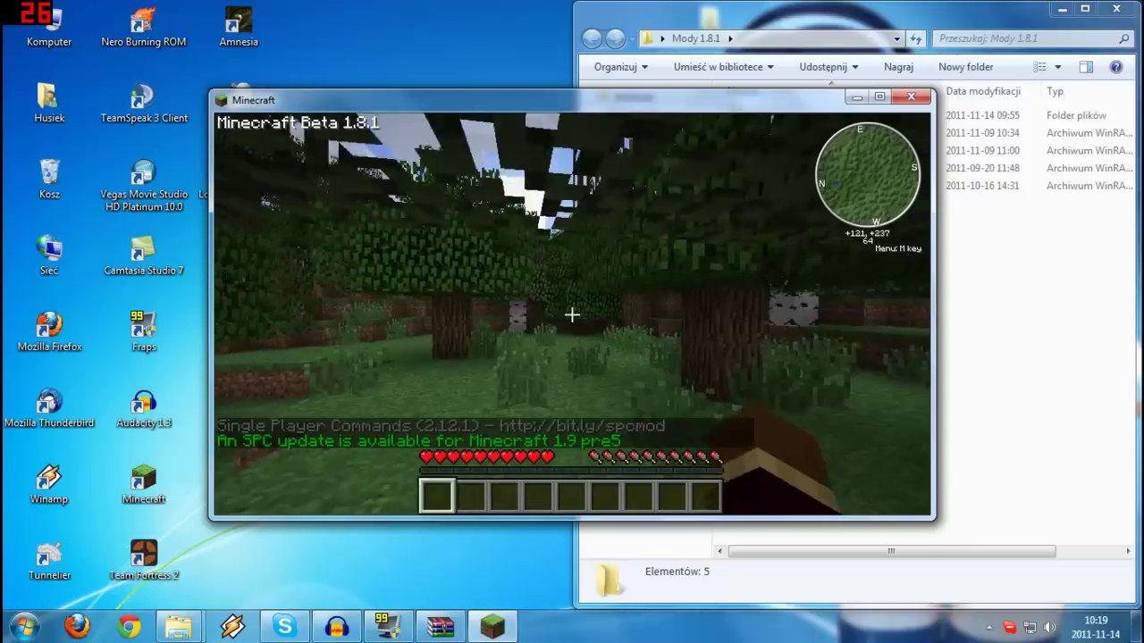
pyautogui.press('w')
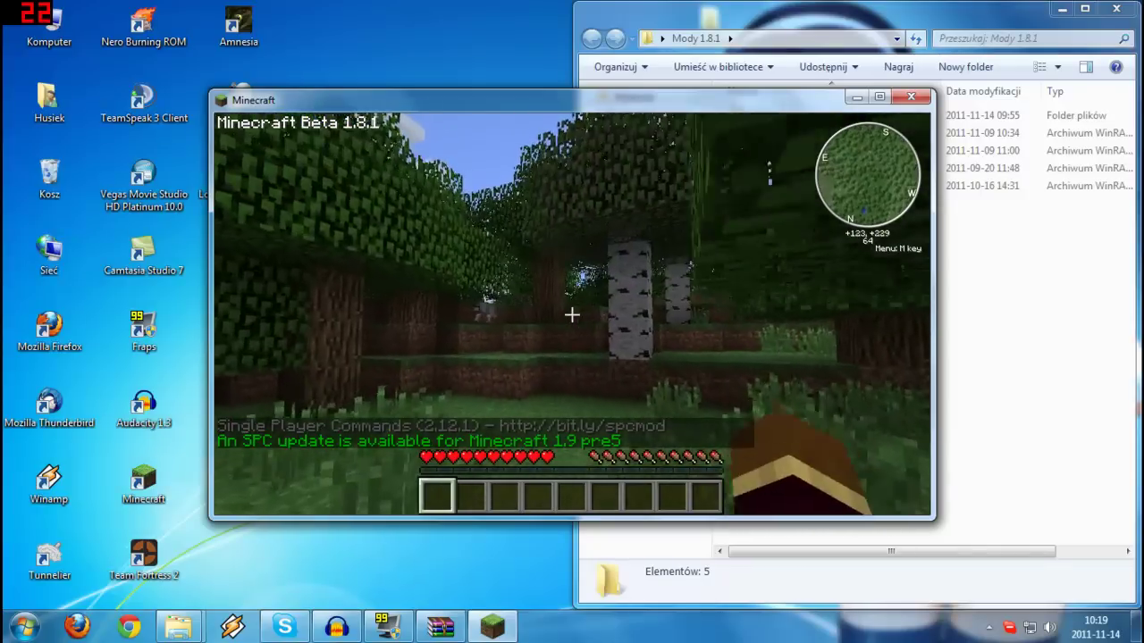
pyautogui.press('Escape')
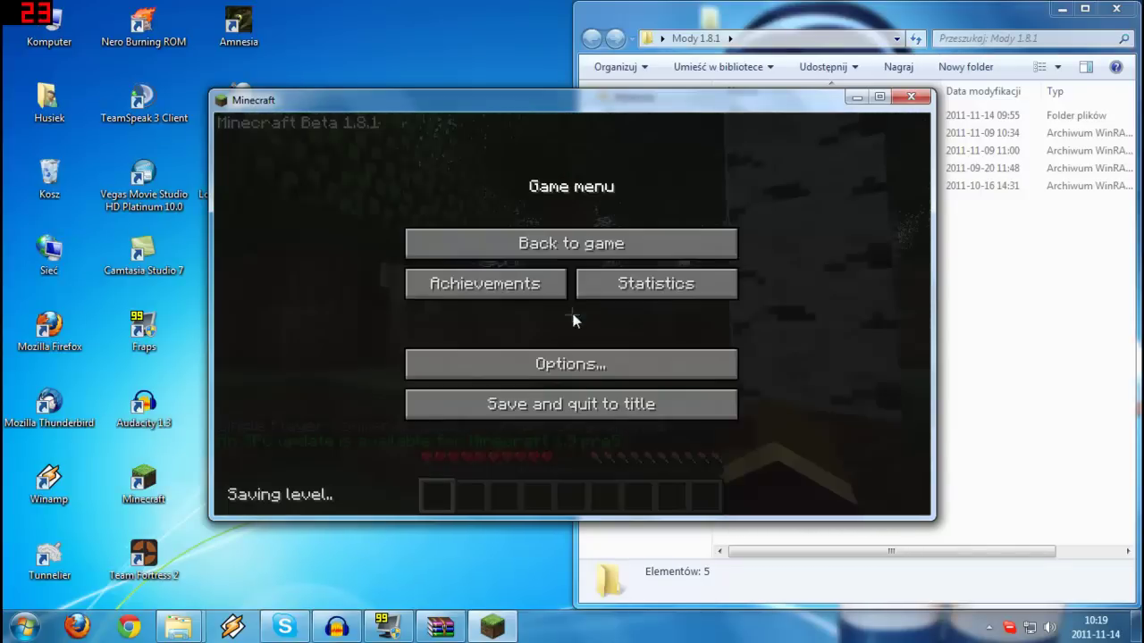
pyautogui.click(542, 400)
# Create another singleplayer world named New World in Survival mode.
pyautogui.click(543, 317)
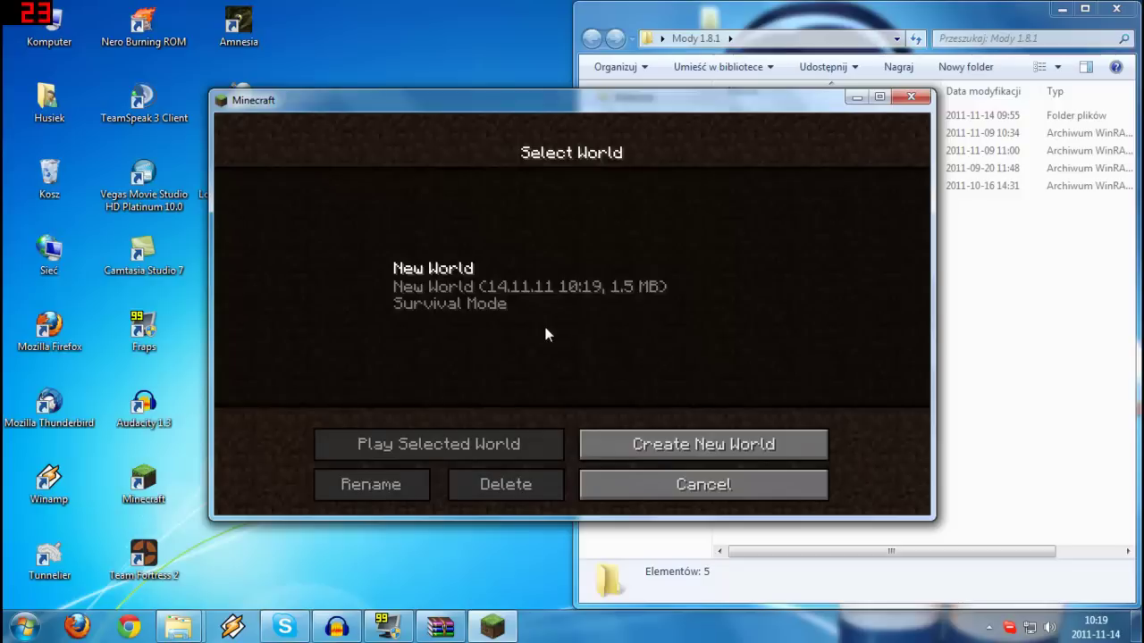
pyautogui.click(632, 444)
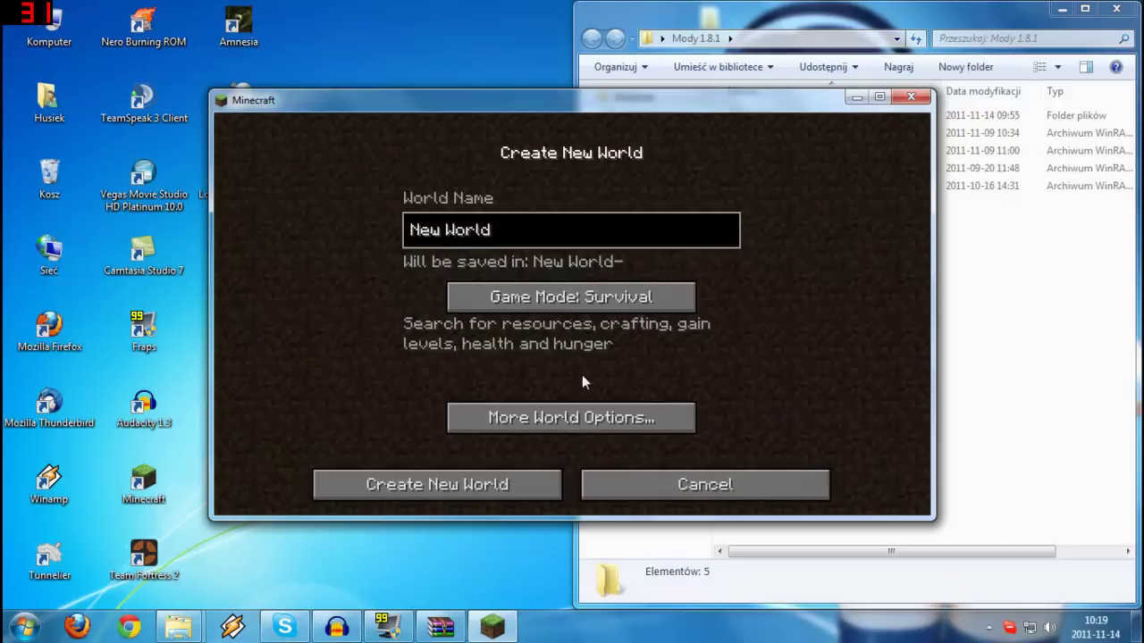
pyautogui.click(413, 487)
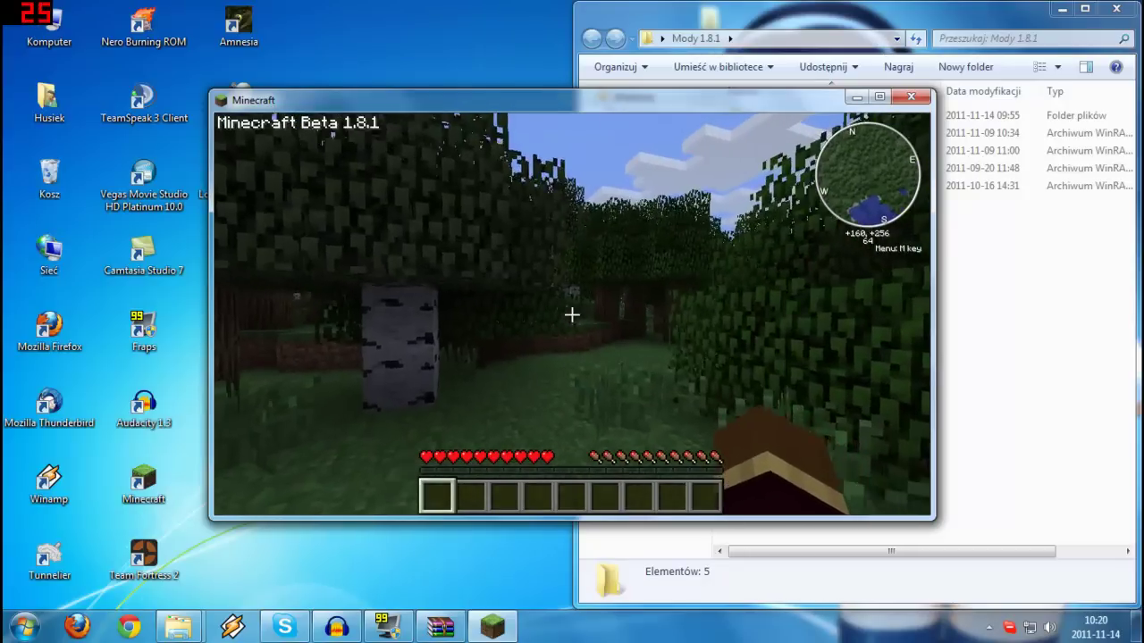
# Explore the forest of the newly created world and inspect the tree with dark blue fruit in its leaves.
pyautogui.press('w')
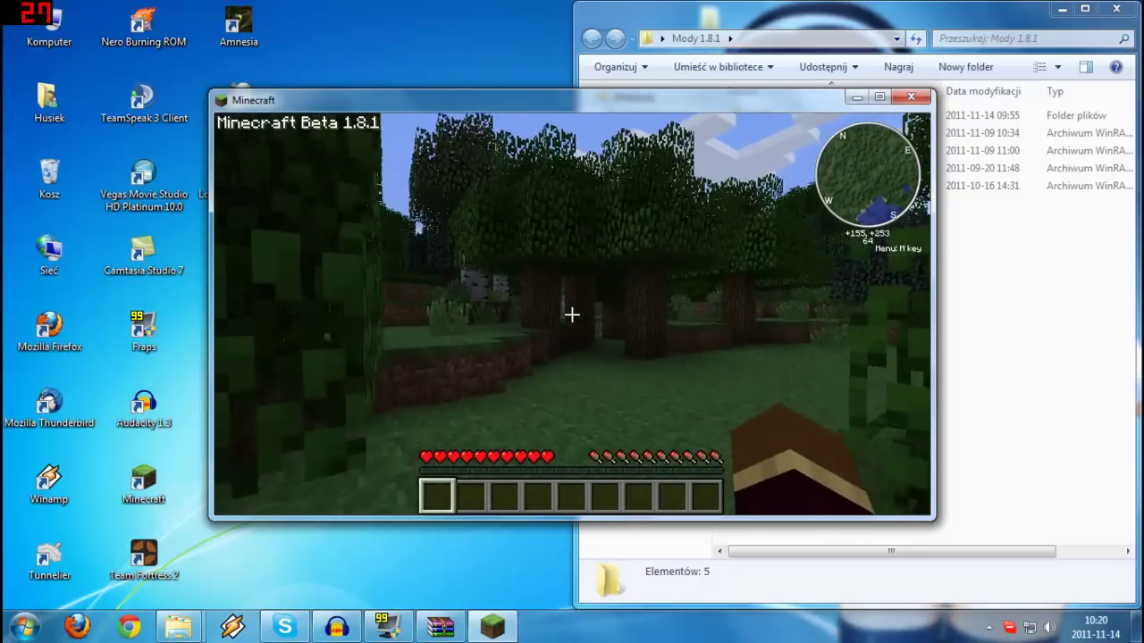
pyautogui.press('w')
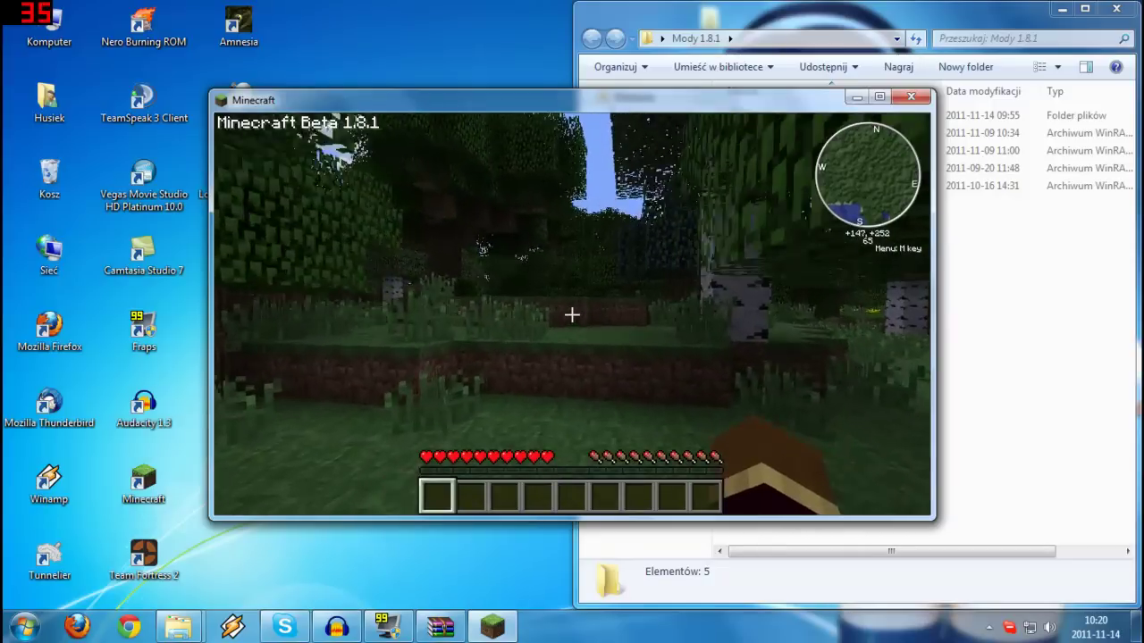
pyautogui.press('w')
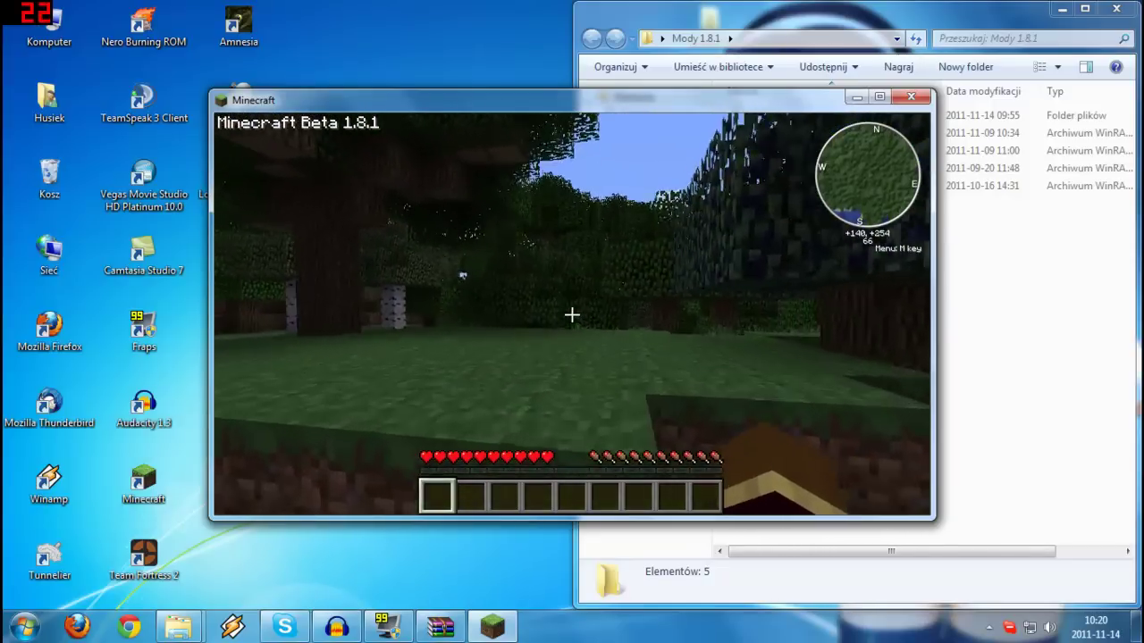
pyautogui.press('w')
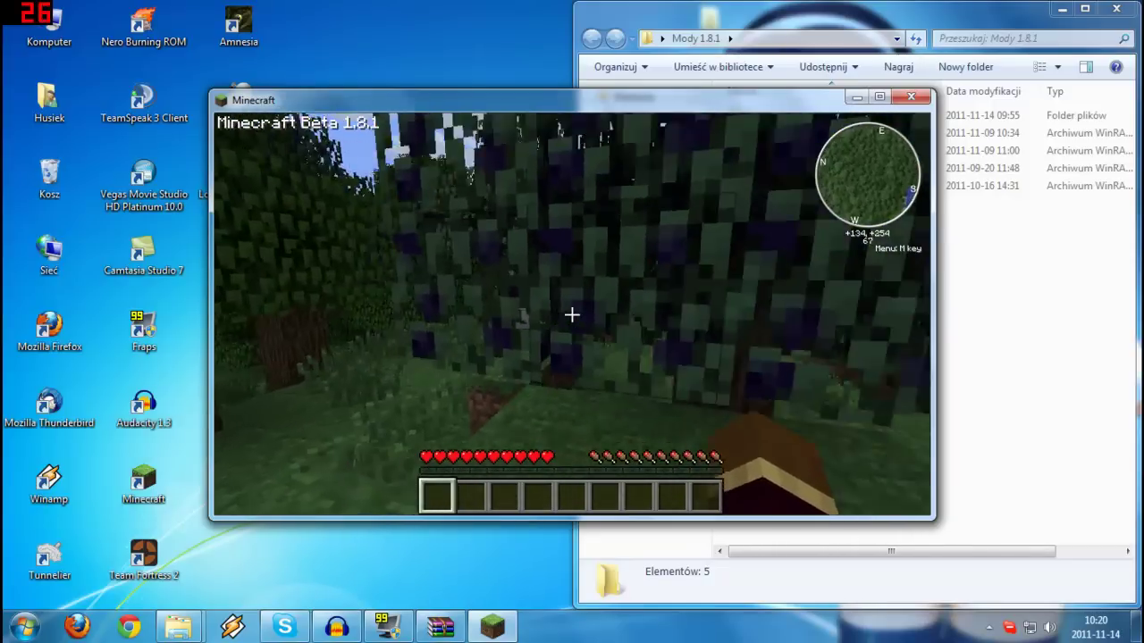
pyautogui.press('w')
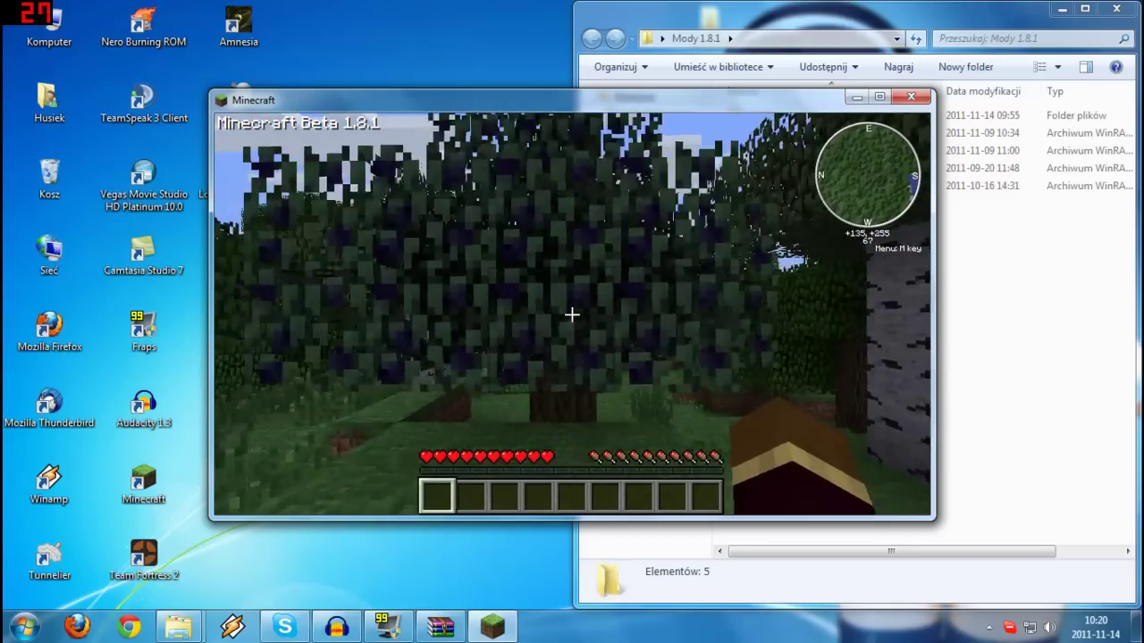
pyautogui.press('w')
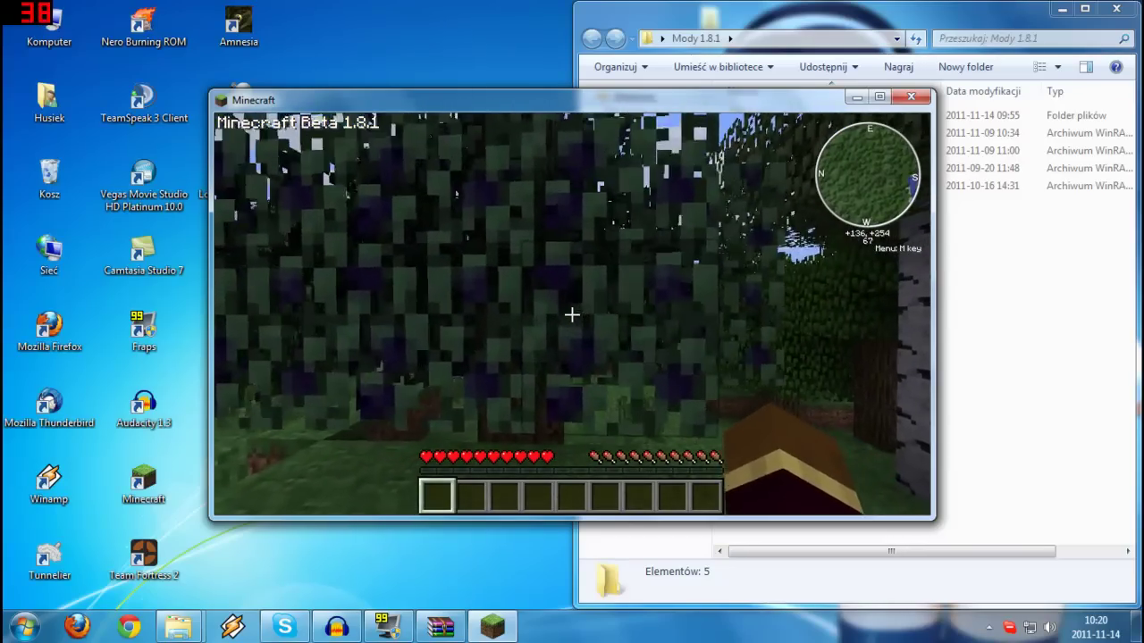
pyautogui.press('w')
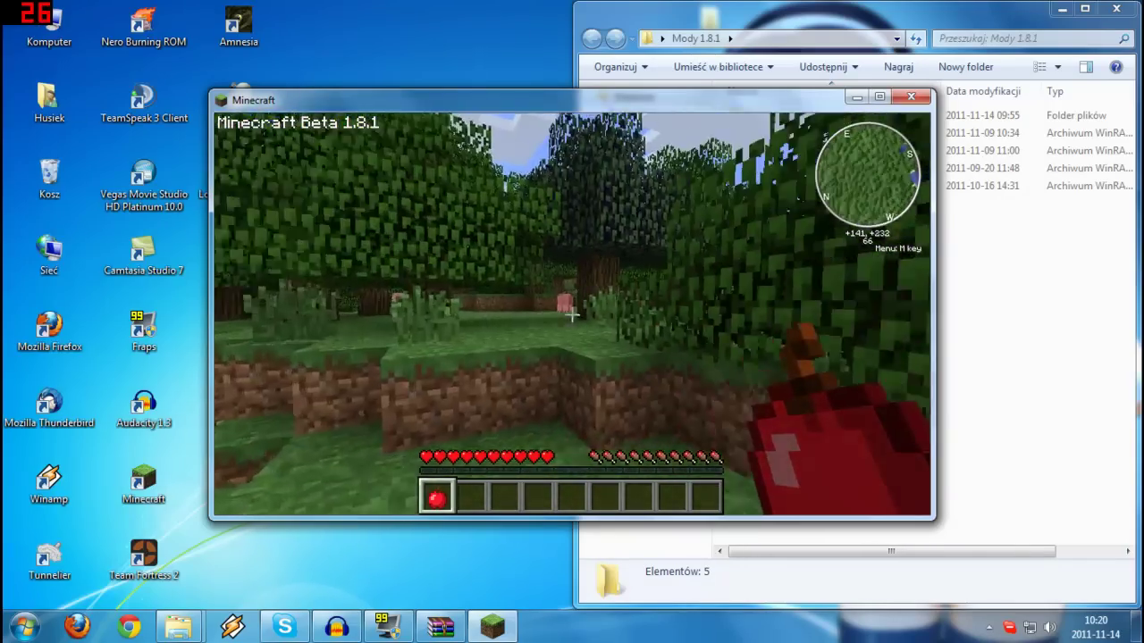
# Examine the apple tree with red fruit from the Xtra Food mod in the forest clearing.
pyautogui.press('s')
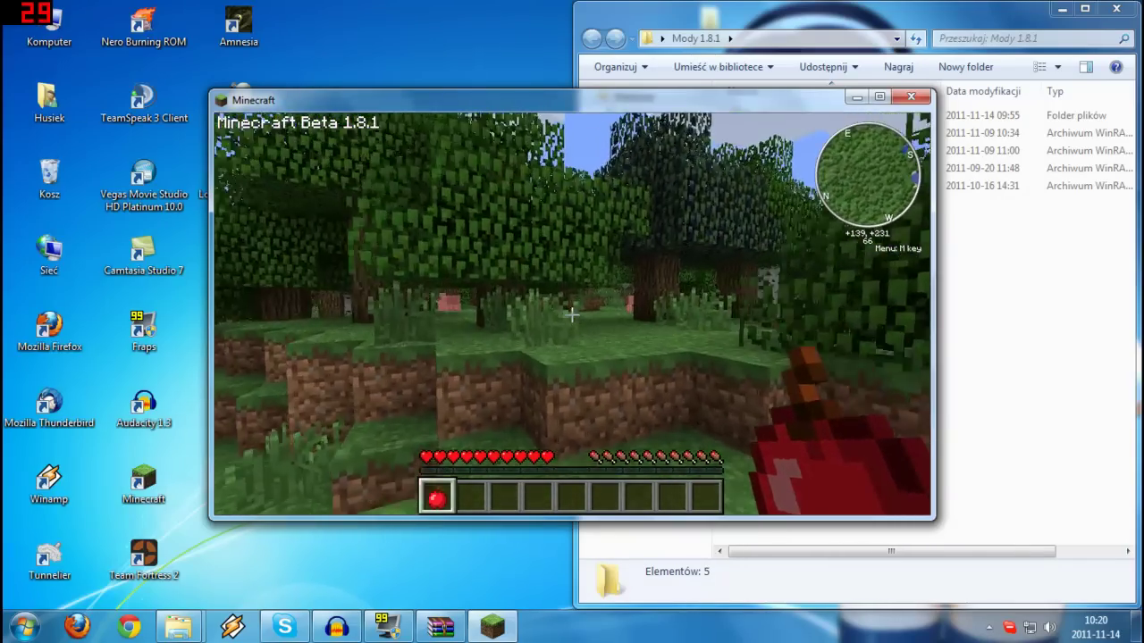
pyautogui.moveTo(572, 313)
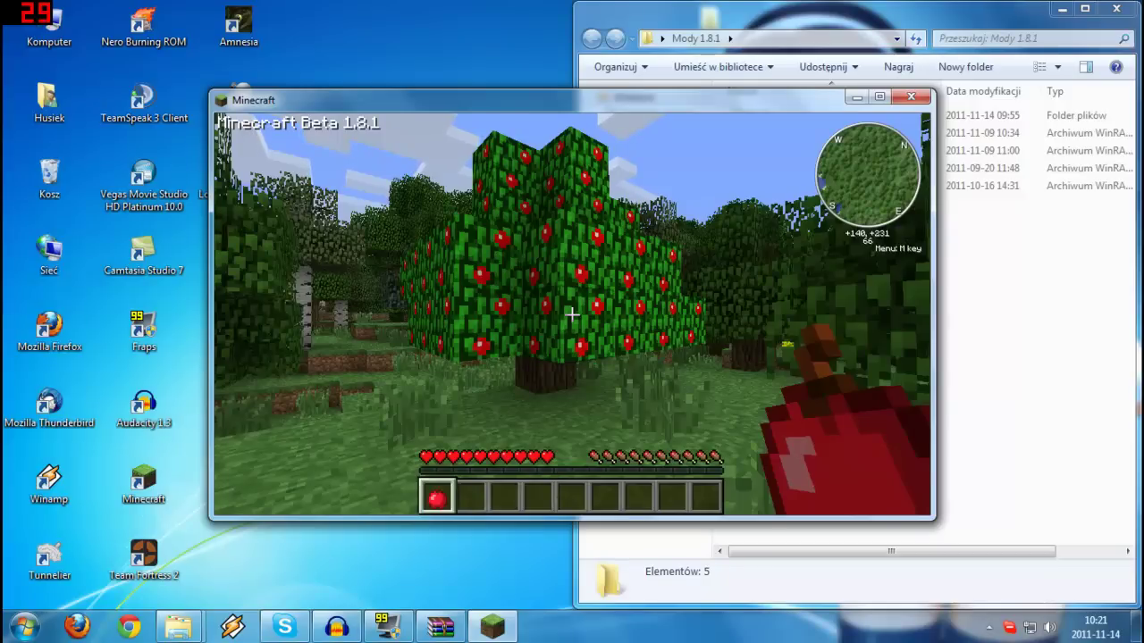
pyautogui.press('w')
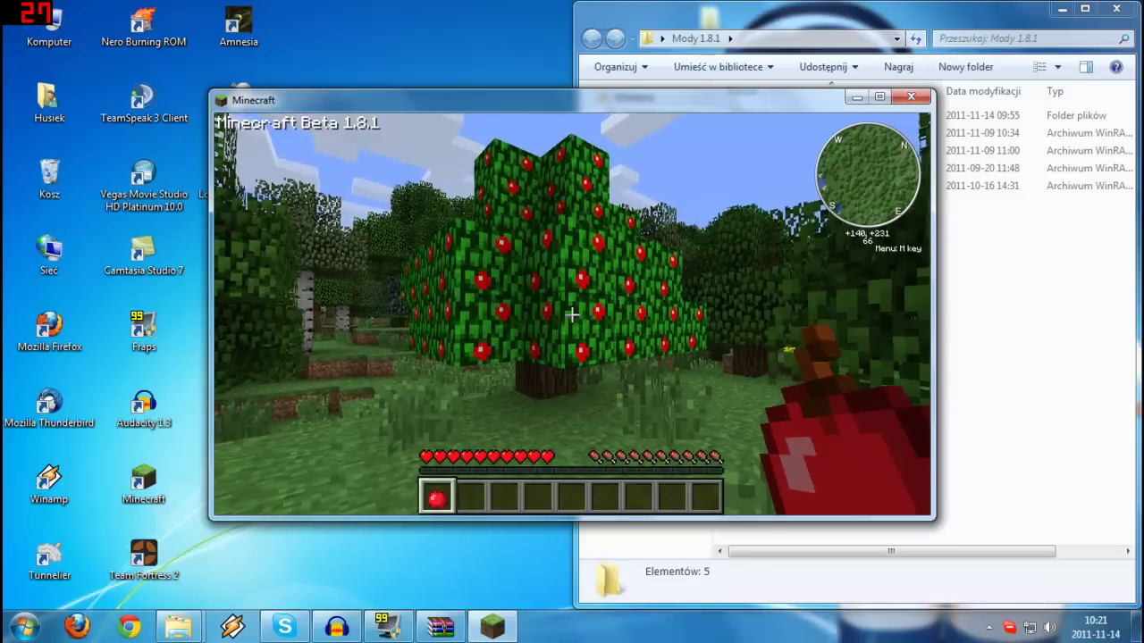
pyautogui.press('s')
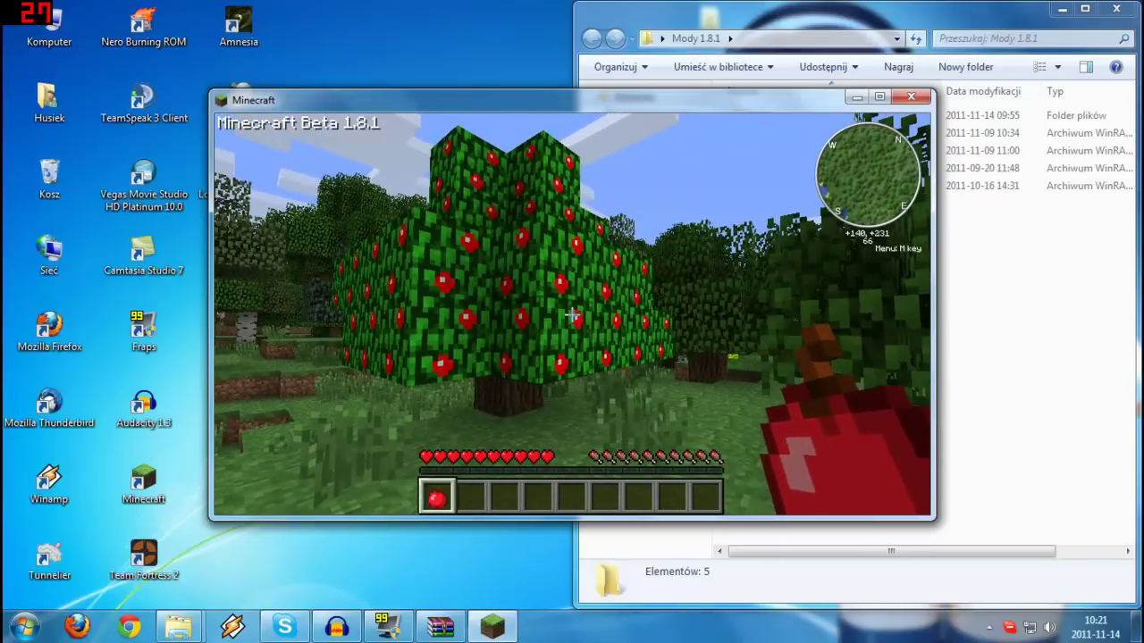
# Save and quit the test world to the title, and close Minecraft.
pyautogui.press('Escape')
pyautogui.click(537, 407)
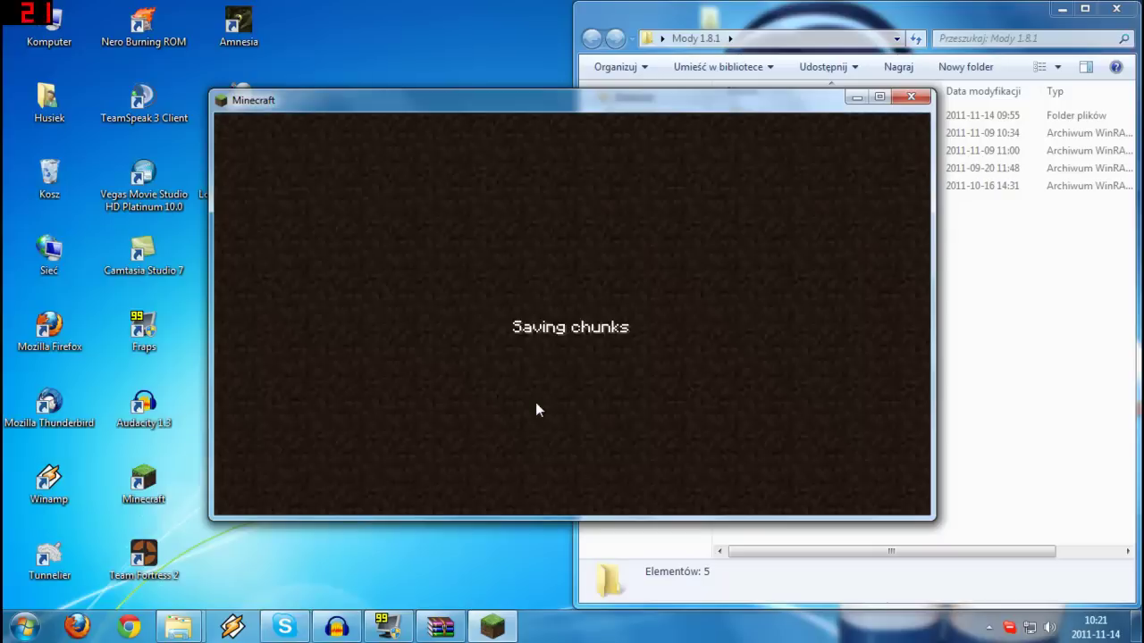
pyautogui.click(904, 98)
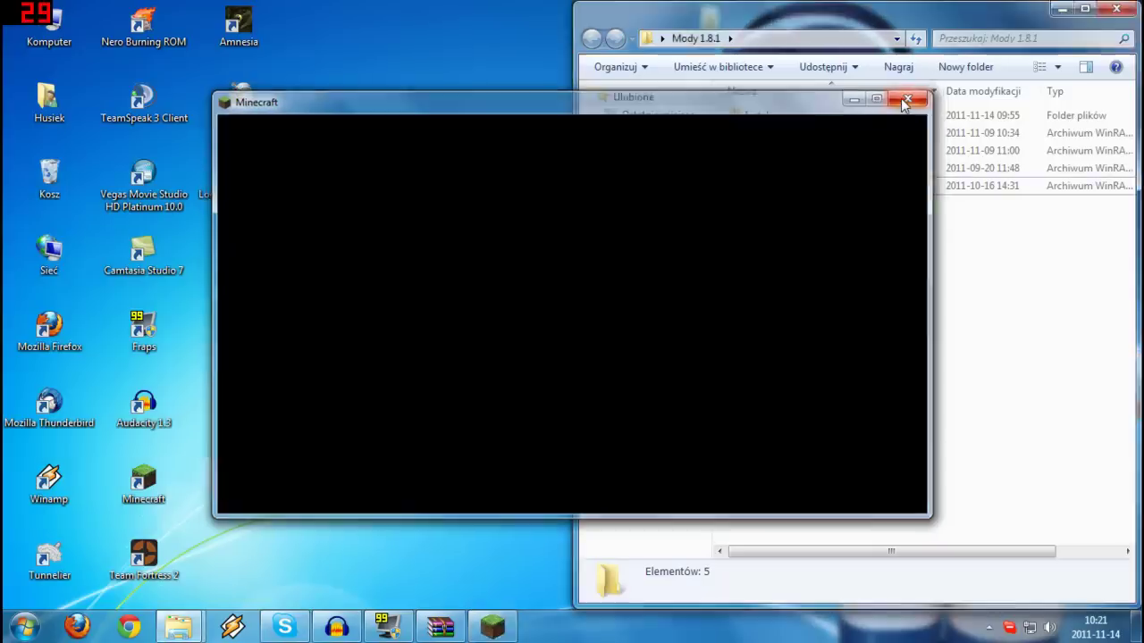
# Restore the minecraft.jar archive window and open the MAtmos__1_8_1__r6__WithWeaponInteractions archive from Mody 1.8.1.
pyautogui.click(438, 630)
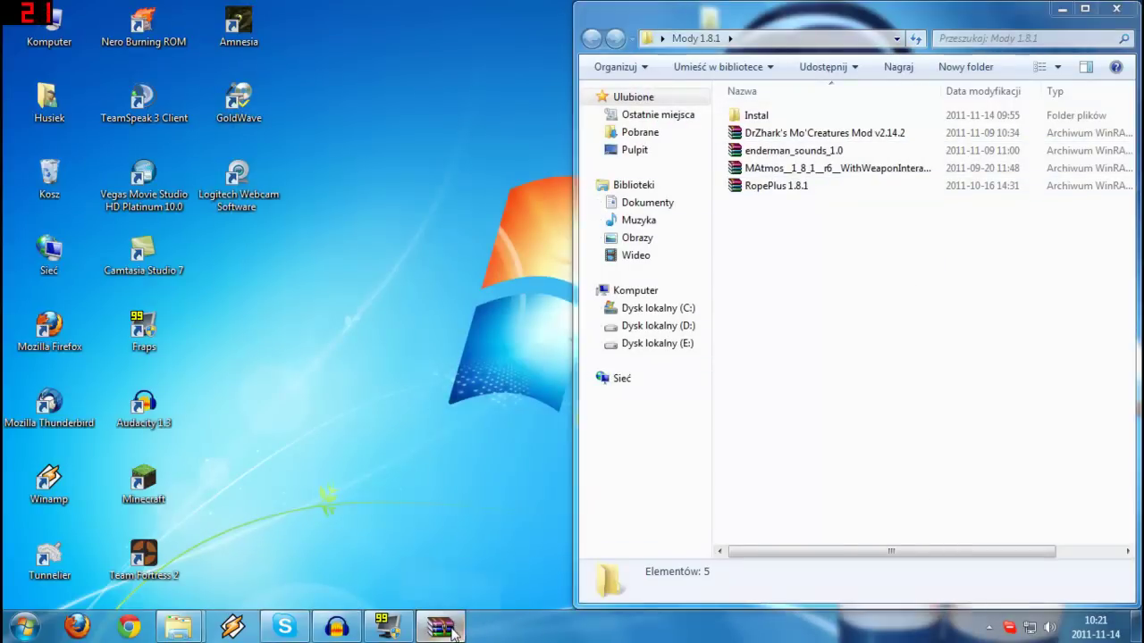
pyautogui.click(783, 170)
pyautogui.click(340, 309)
pyautogui.scroll(-10, 398, 367)
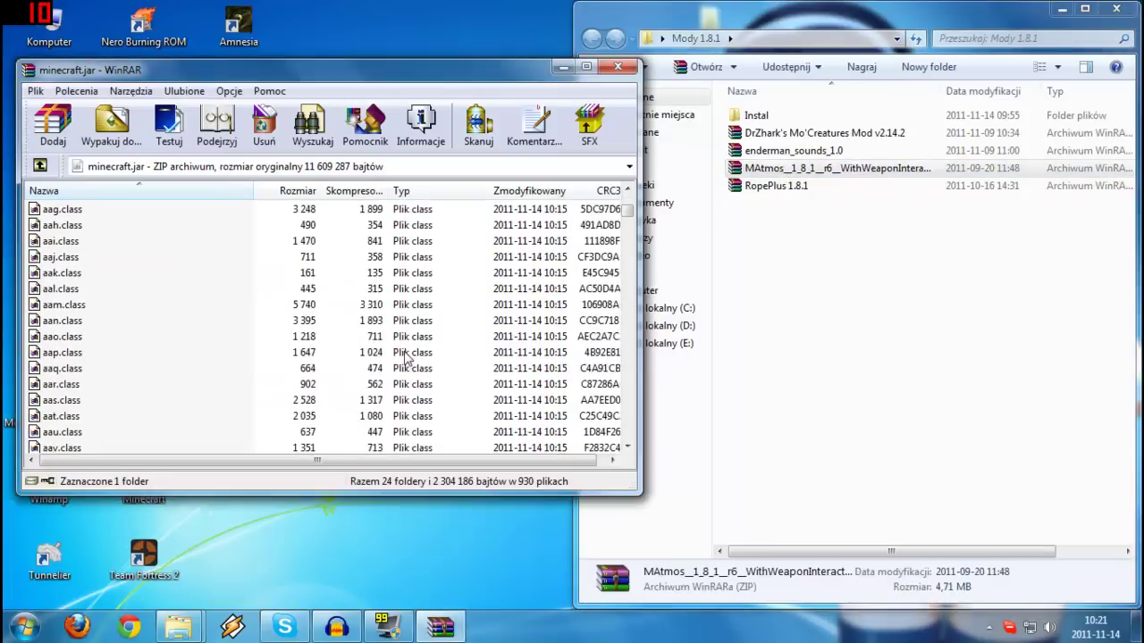
pyautogui.doubleClick(738, 170)
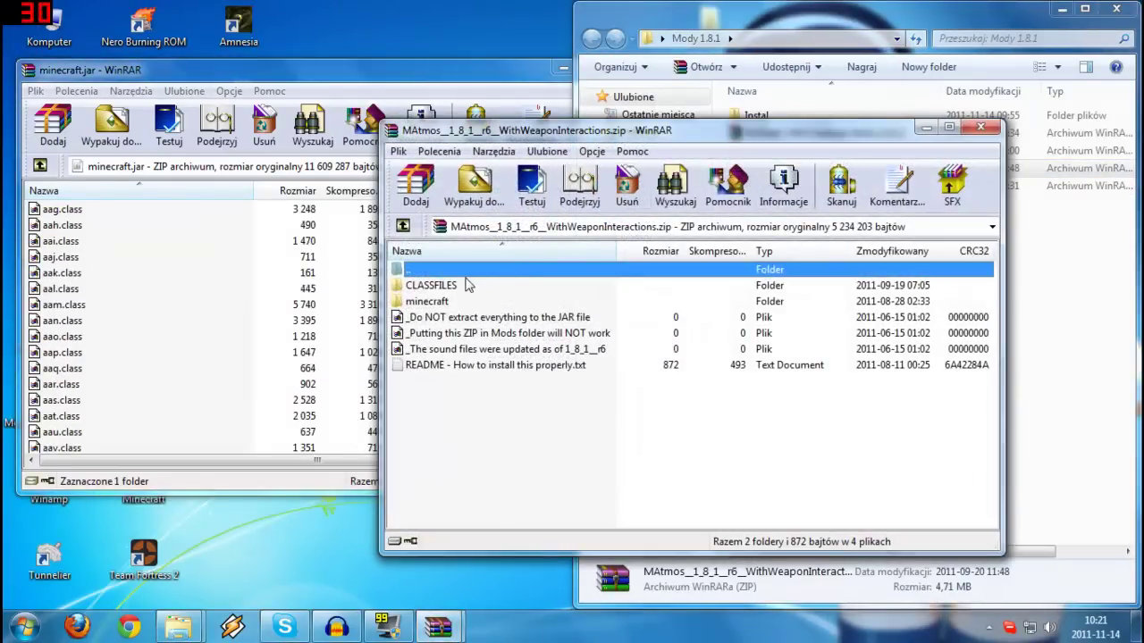
# Add everything inside the MAtmos archive's CLASSFILES folder to minecraft.jar with the default archiving options.
pyautogui.doubleClick(457, 286)
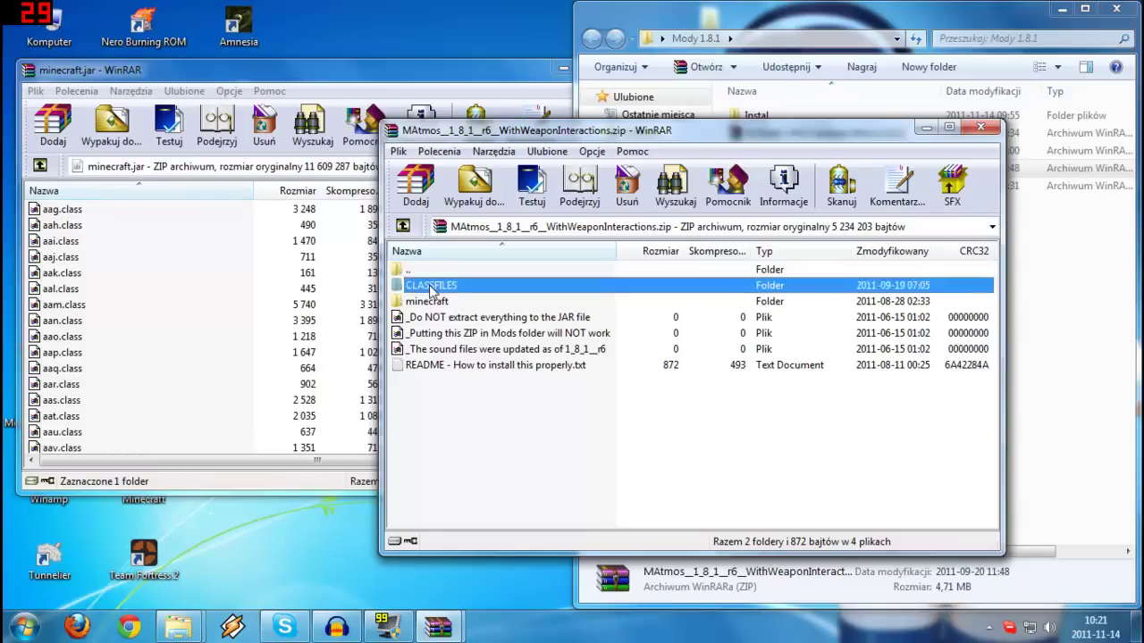
pyautogui.moveTo(458, 460); pyautogui.dragTo(373, 327)
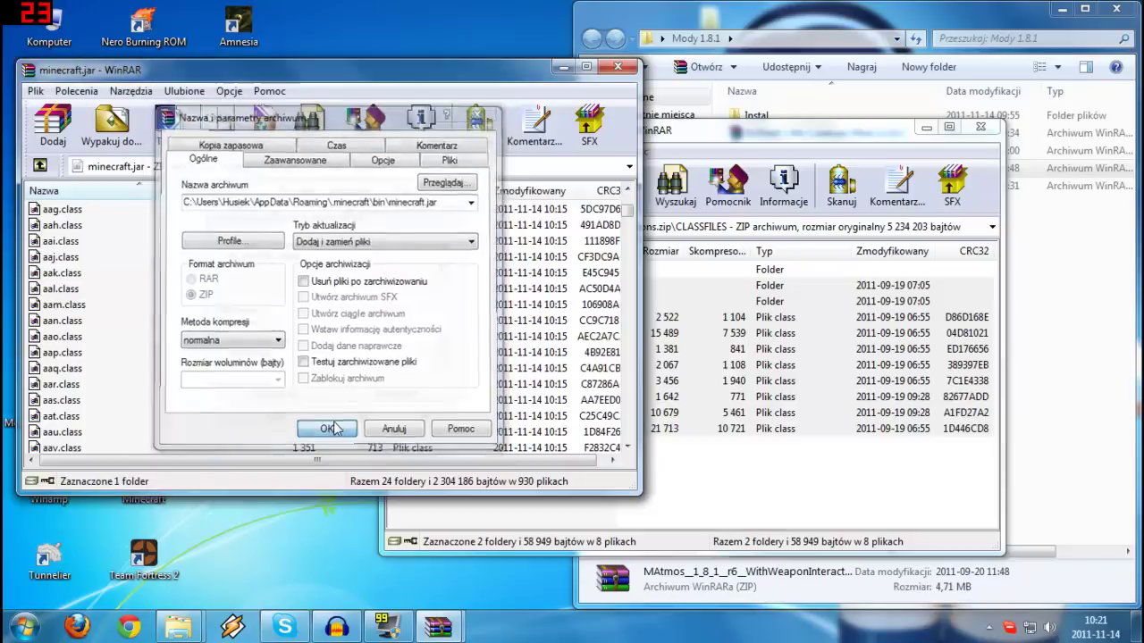
pyautogui.click(335, 430)
# Open the MAtmos archive's minecraft folder and bring up the .minecraft folder on disk.
pyautogui.click(734, 185)
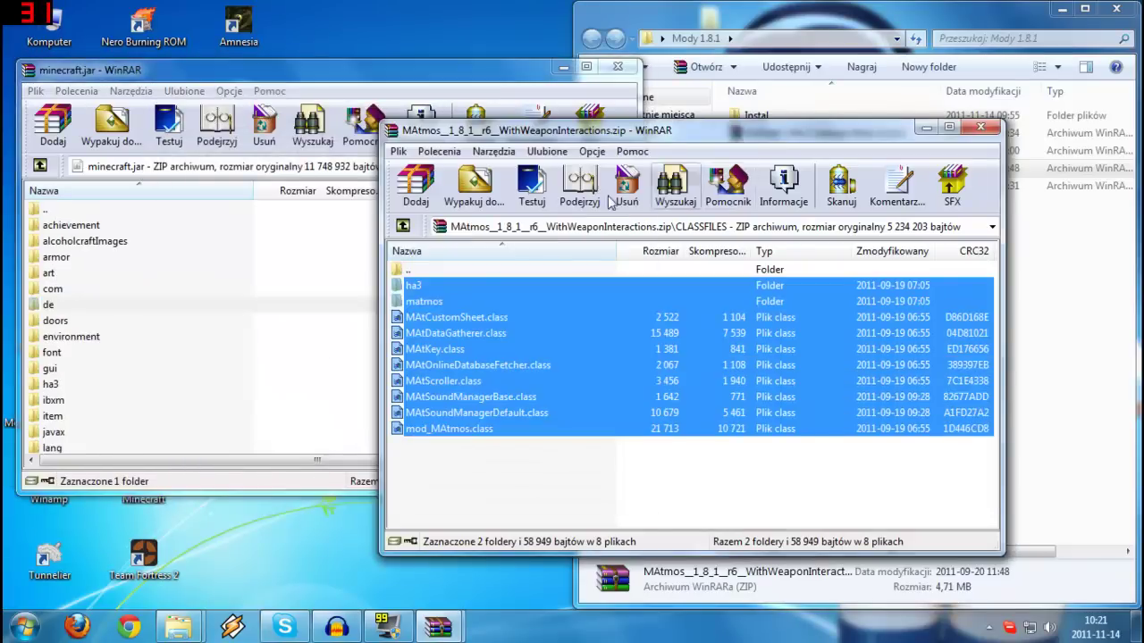
pyautogui.doubleClick(460, 272)
pyautogui.doubleClick(454, 286)
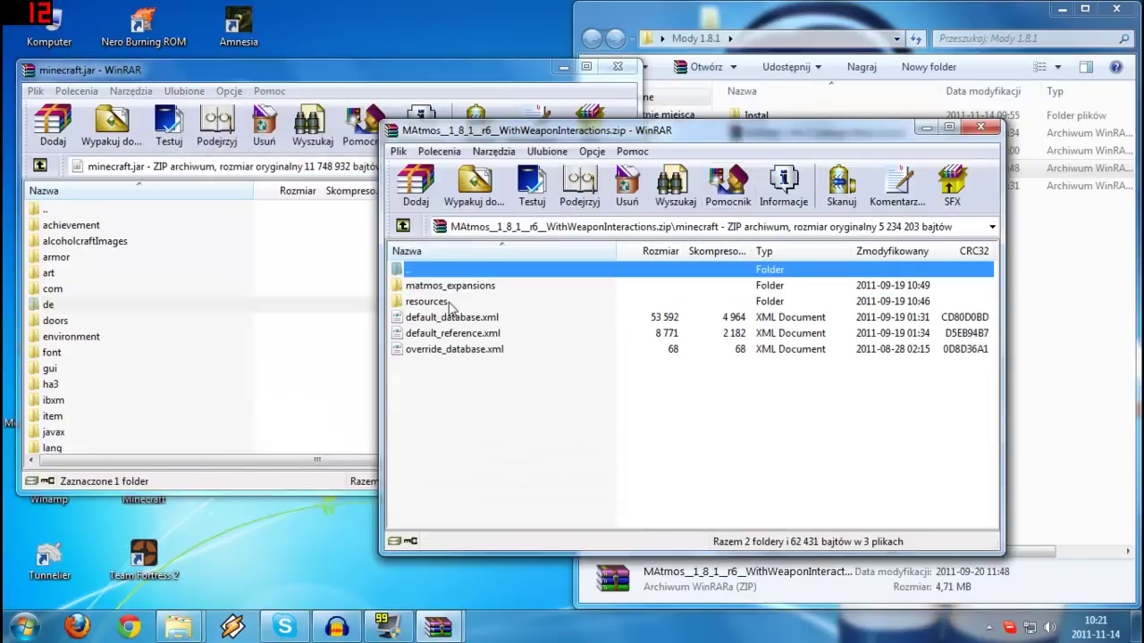
pyautogui.click(178, 628)
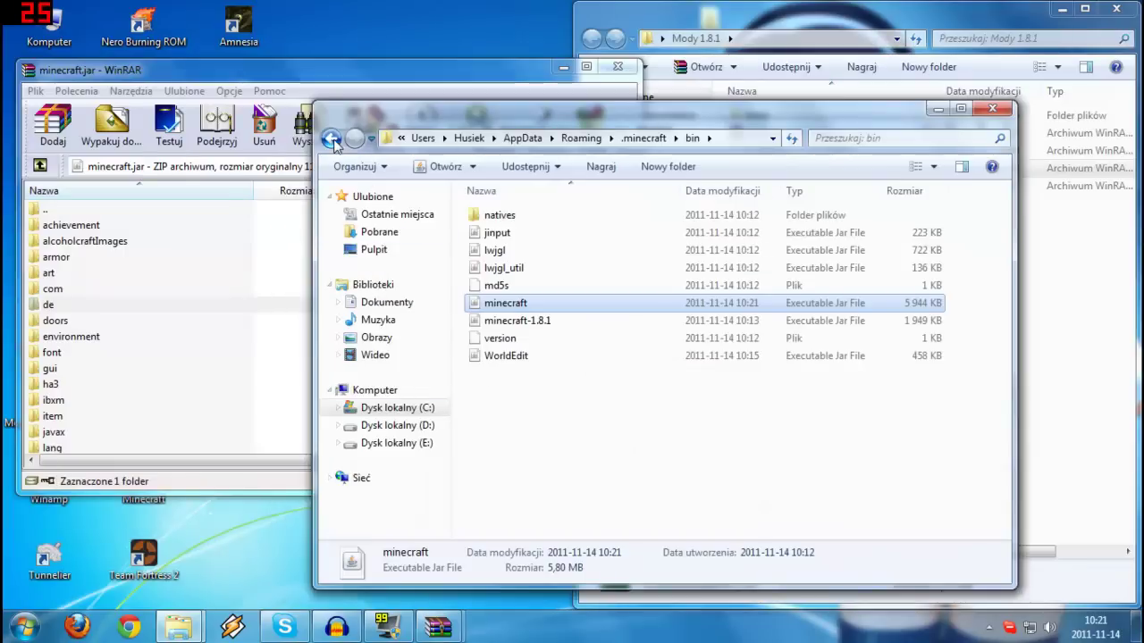
pyautogui.click(331, 139)
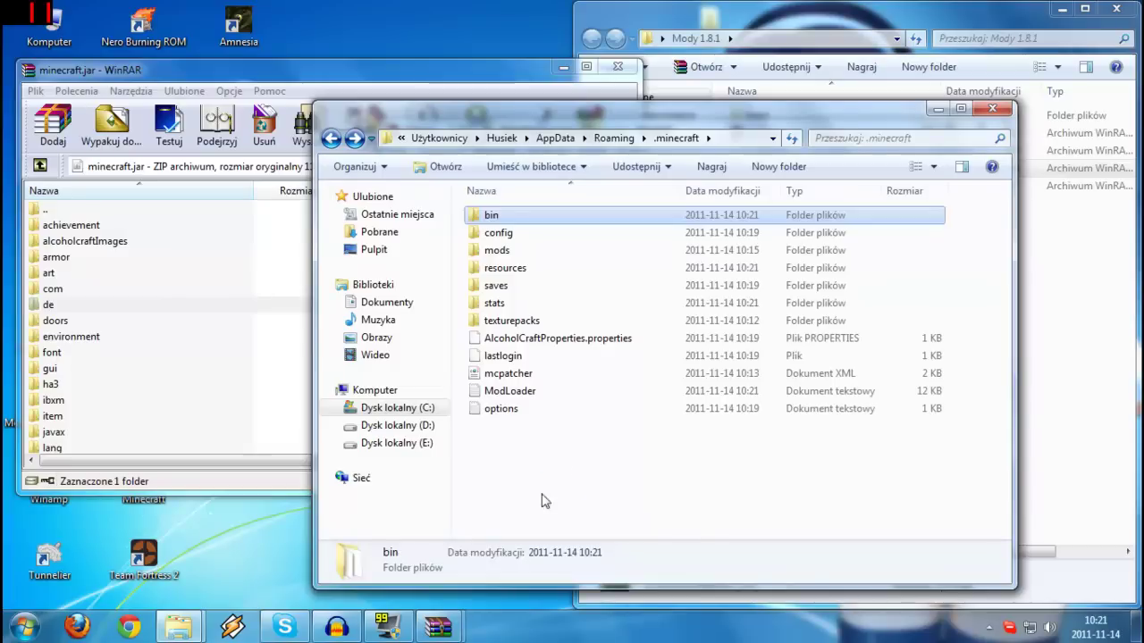
pyautogui.moveTo(541, 500); pyautogui.dragTo(759, 210)
pyautogui.click(602, 480)
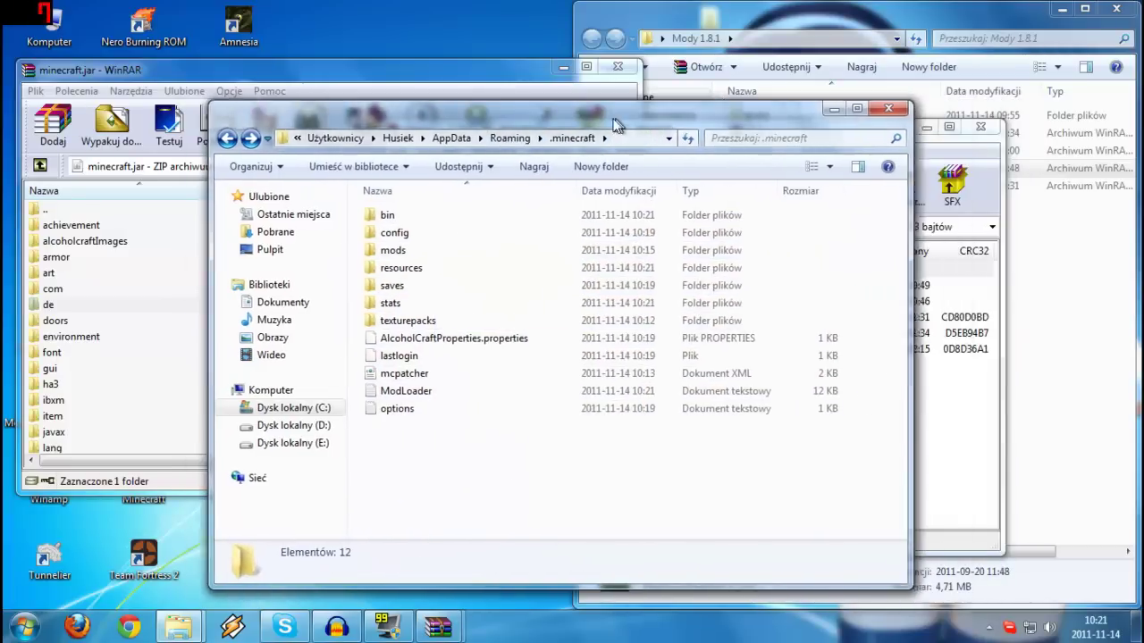
# Copy matmos_expansions, resources and the three XML files from the MAtmos archive into .minecraft, merging the existing resources folder.
pyautogui.click(923, 154)
pyautogui.moveTo(459, 413); pyautogui.dragTo(522, 284)
pyautogui.click(590, 151)
pyautogui.moveTo(625, 130); pyautogui.dragTo(843, 143)
pyautogui.moveTo(730, 292); pyautogui.dragTo(445, 479)
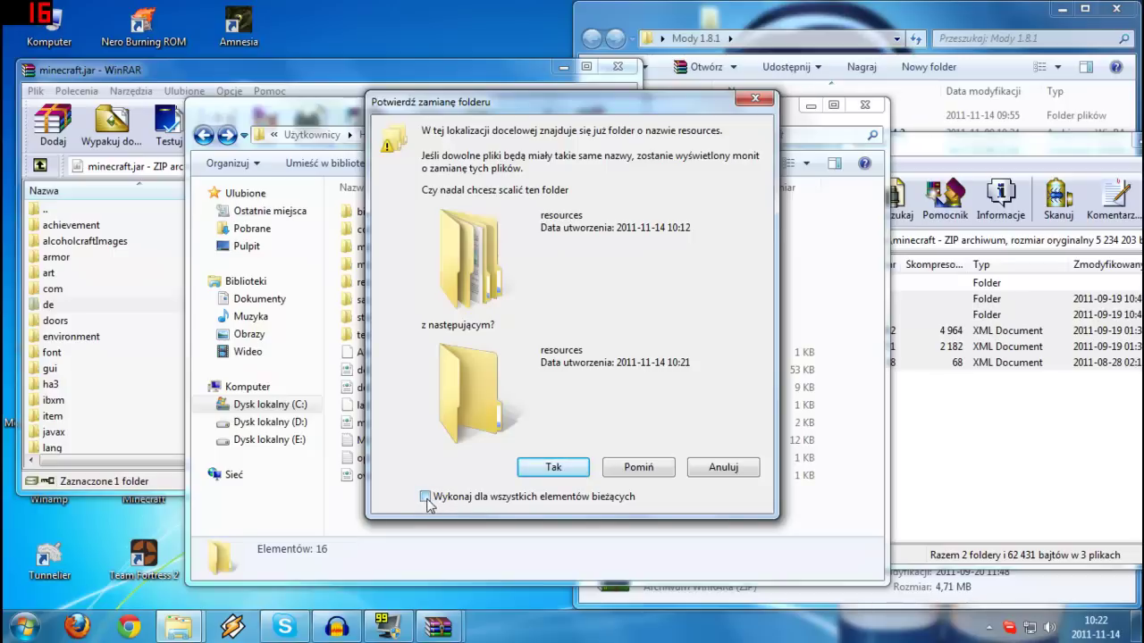
pyautogui.click(553, 467)
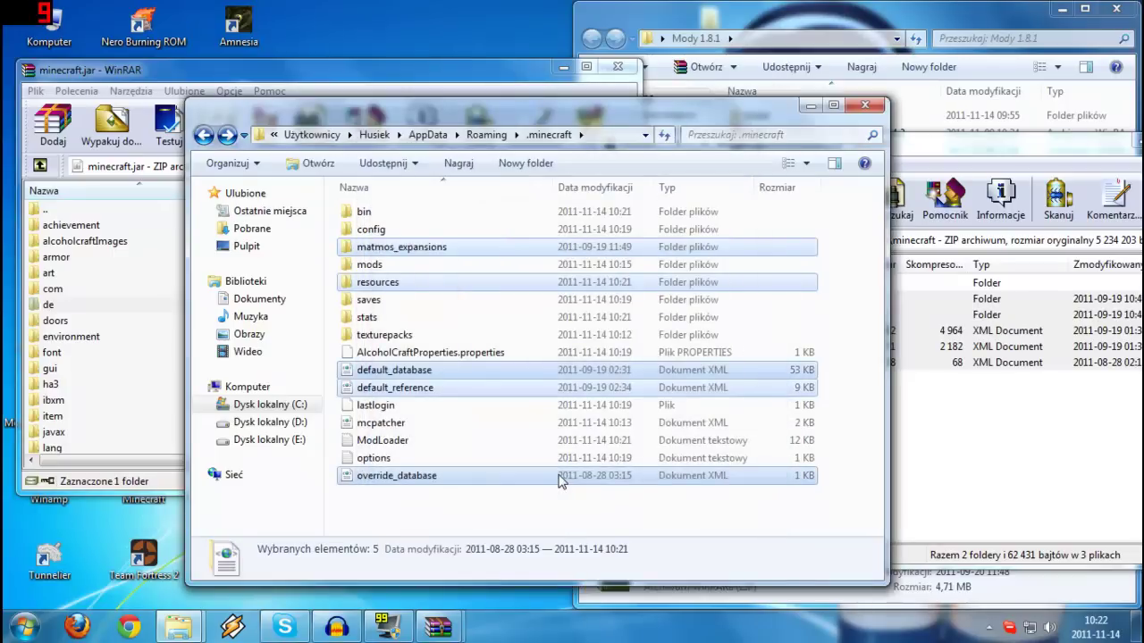
# Minimize the .minecraft folder, close the MAtmos archive and minimize the minecraft.jar archive window.
pyautogui.click(809, 105)
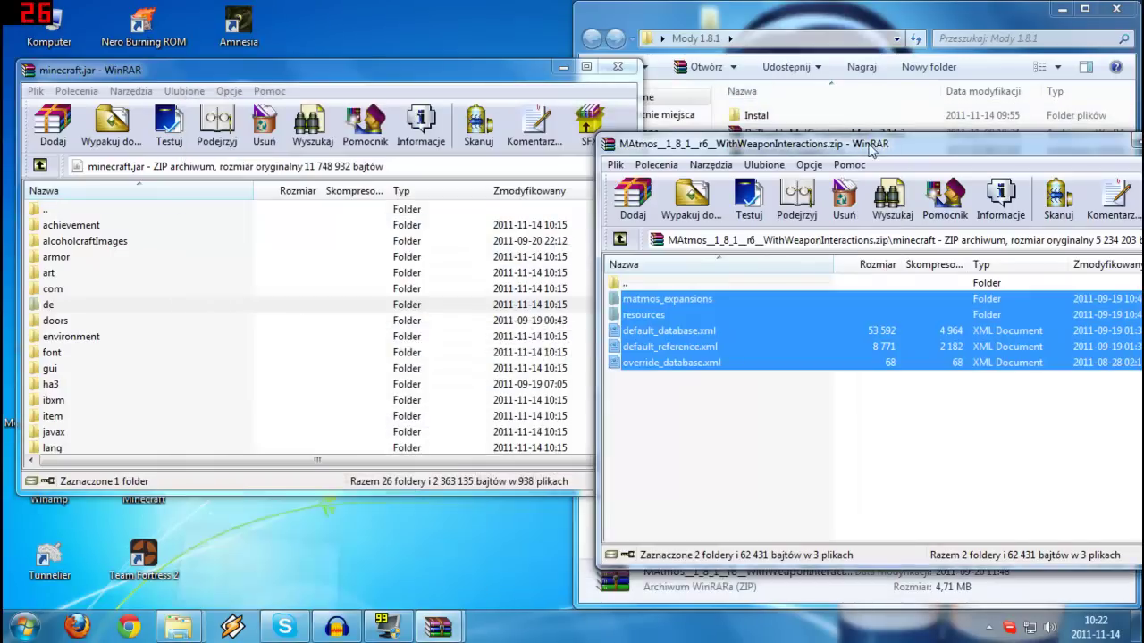
pyautogui.moveTo(802, 75); pyautogui.dragTo(590, 120)
pyautogui.press('Escape')
pyautogui.click(563, 67)
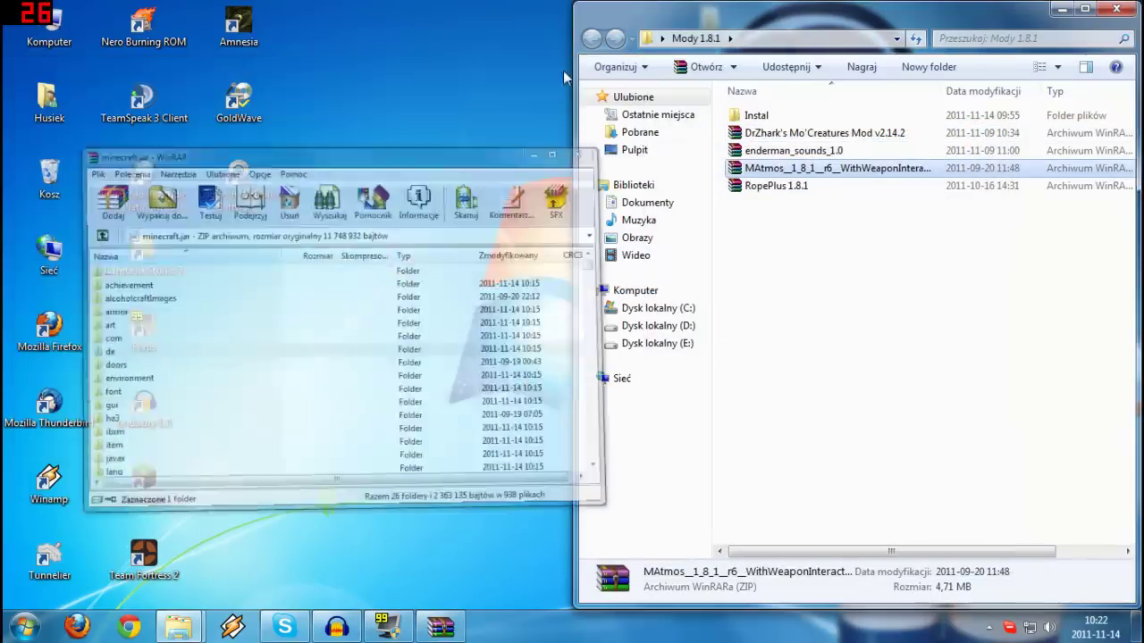
# Launch Minecraft, log in with the remembered account and load the older New World save in singleplayer.
pyautogui.doubleClick(177, 466)
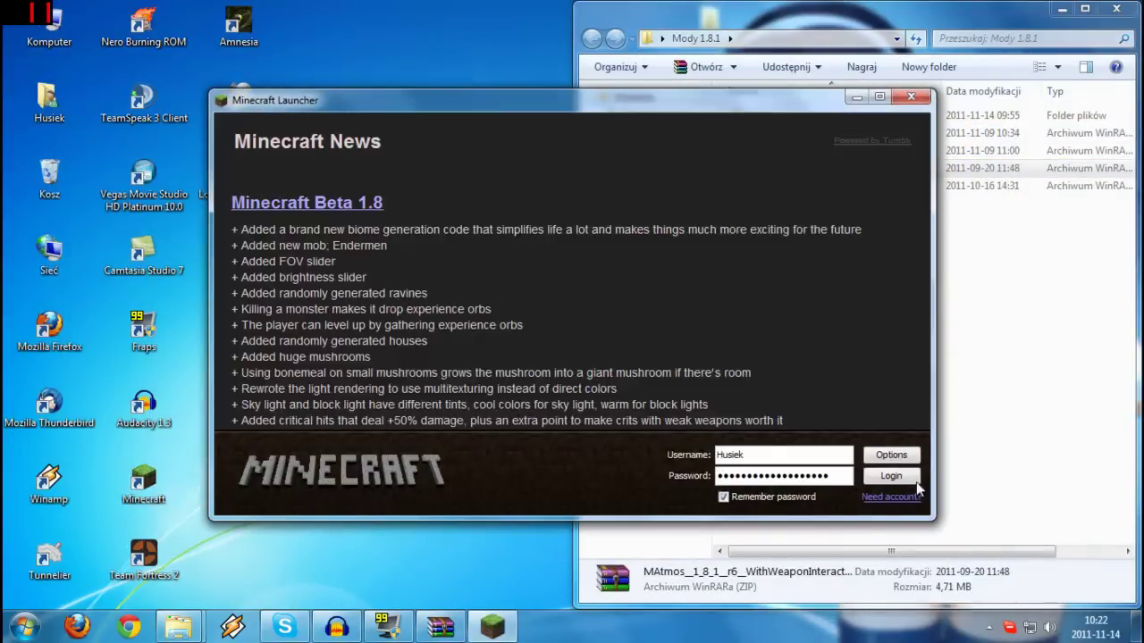
pyautogui.click(904, 481)
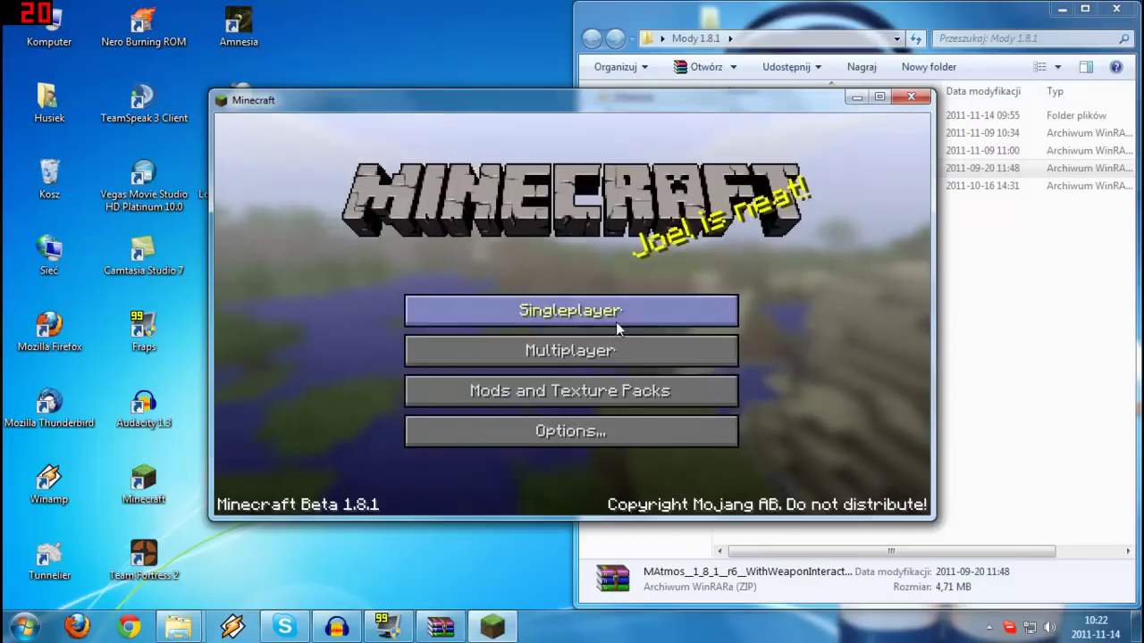
pyautogui.click(574, 326)
pyautogui.click(509, 318)
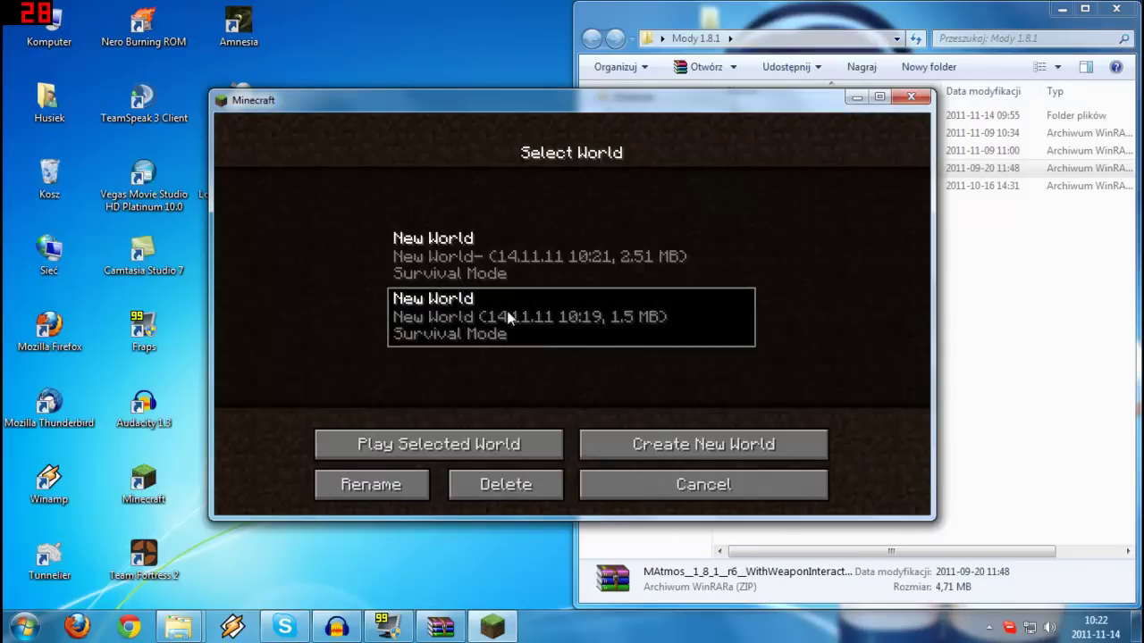
pyautogui.click(463, 441)
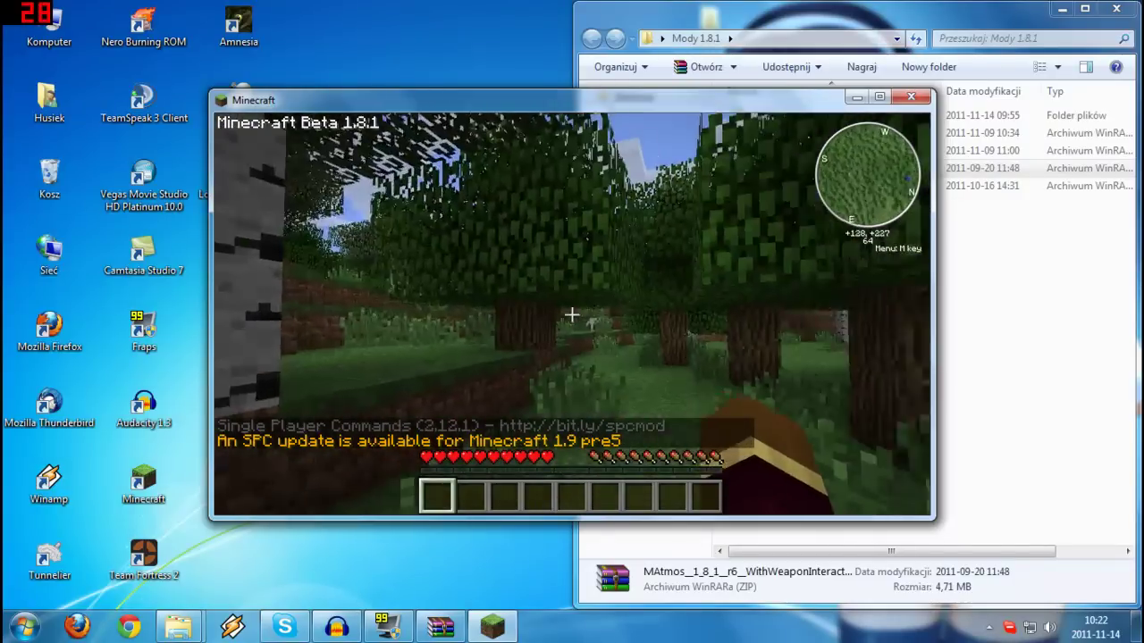
# Walk into the forest and test the MAtmos sound volume control, lowering it to 29 and raising it to 306.
pyautogui.press('w')
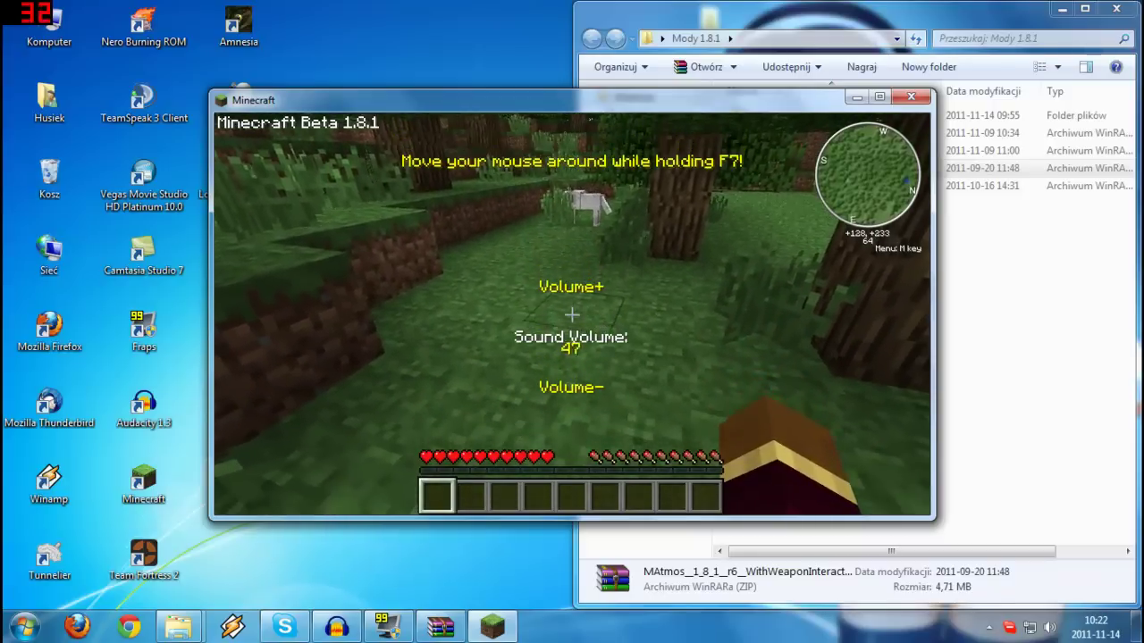
pyautogui.press('F7')
pyautogui.press('F7')
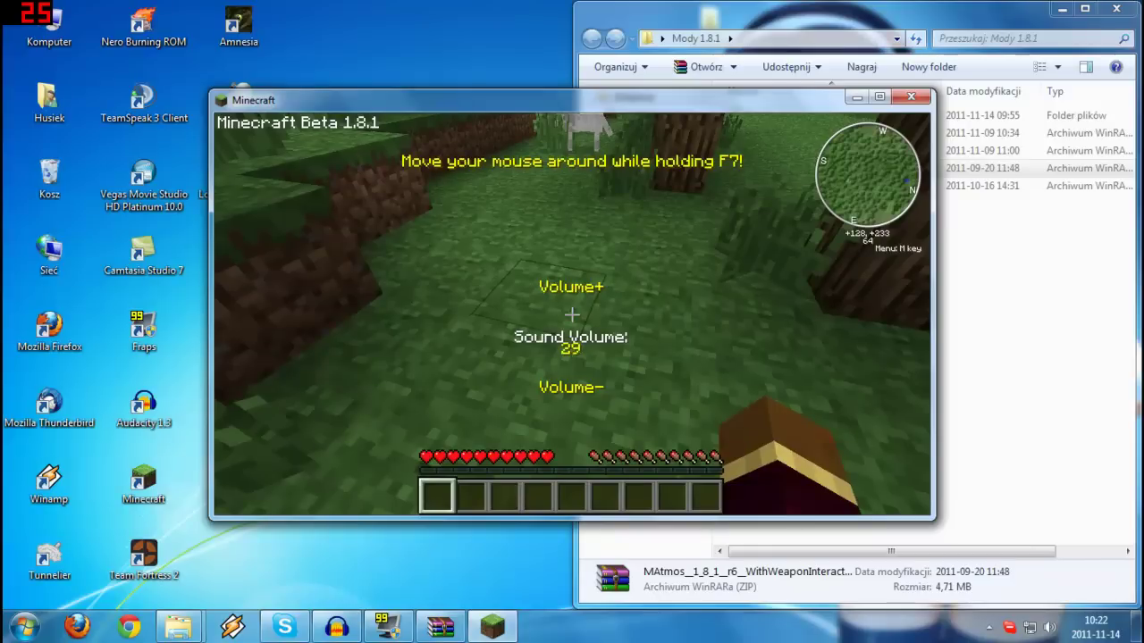
pyautogui.press('F7')
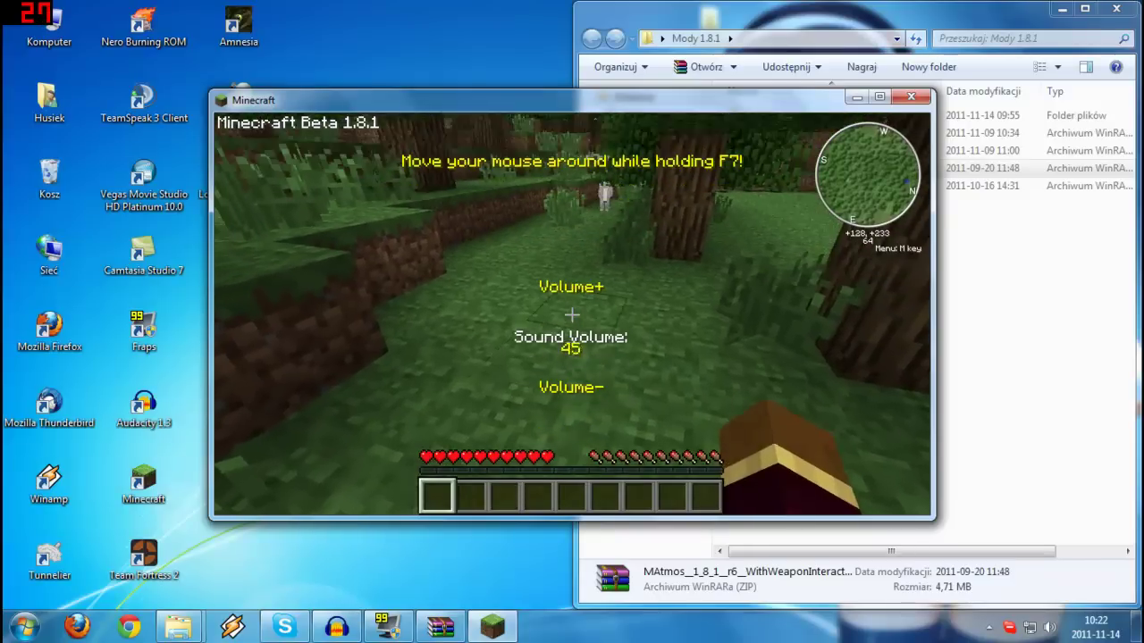
pyautogui.press('F7')
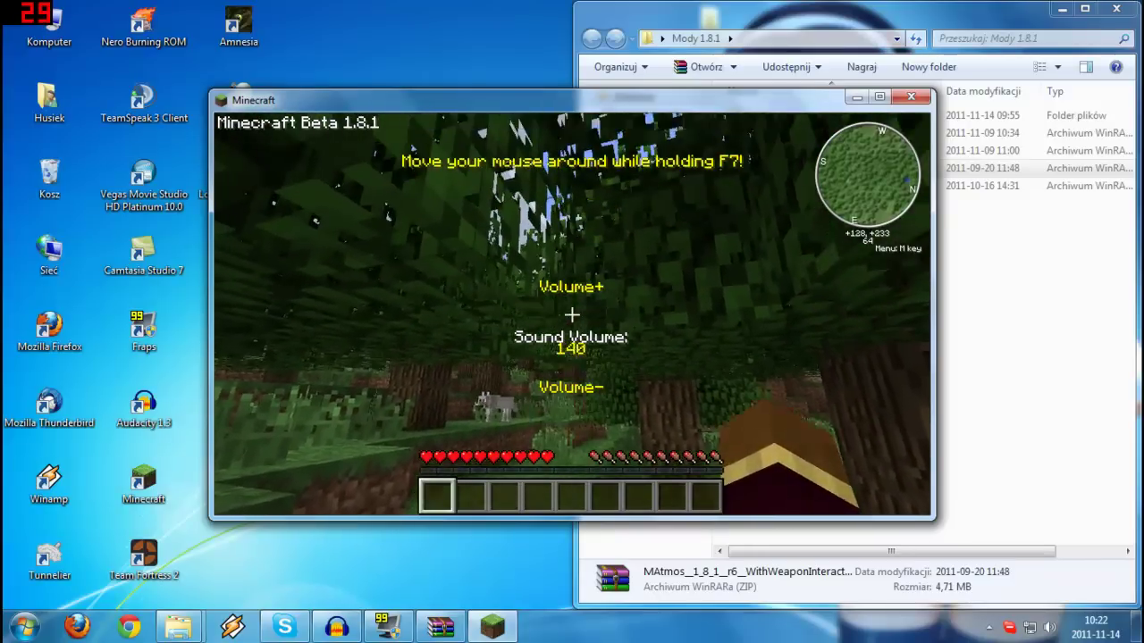
pyautogui.press('F7')
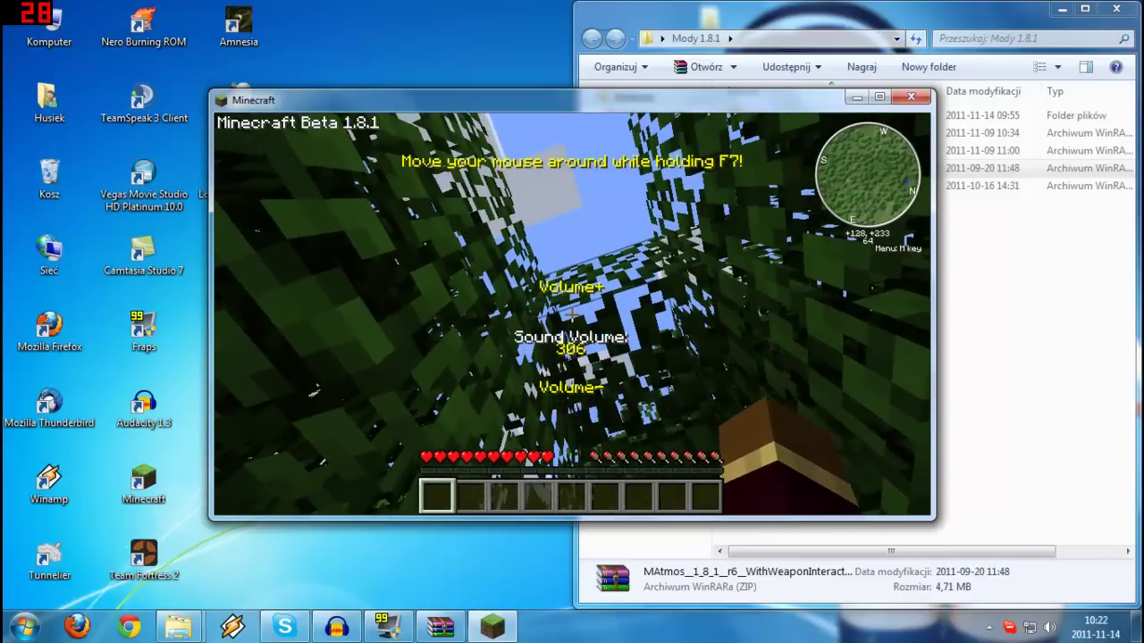
# Disable MAtmos and re-enable it, and walk through the forest to test the ambient sounds.
pyautogui.press('F7')
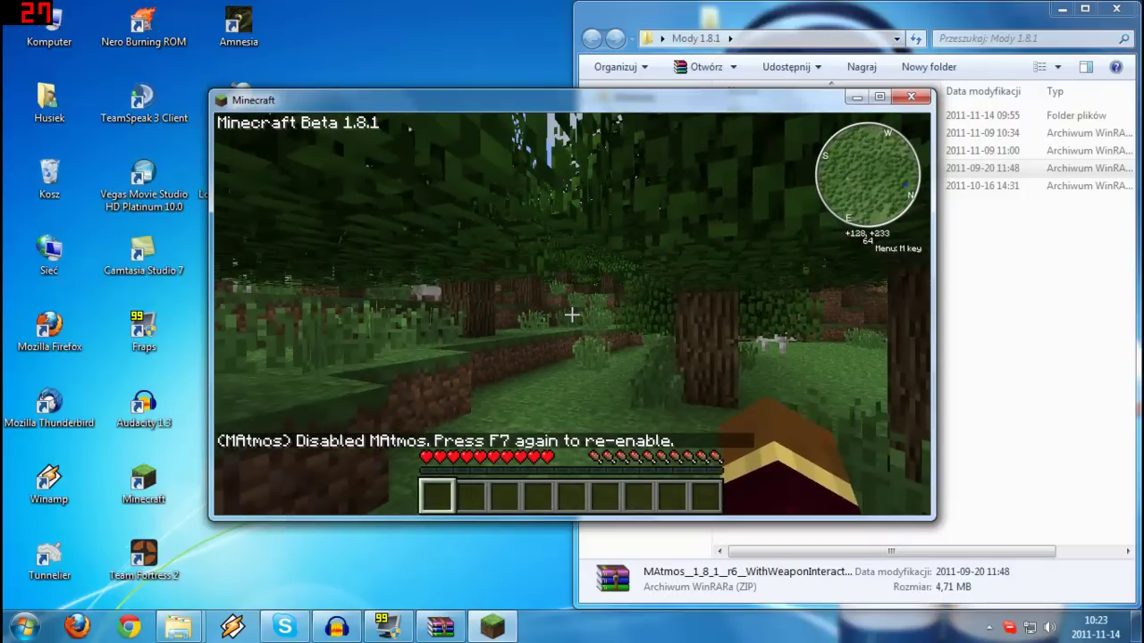
pyautogui.press('F7')
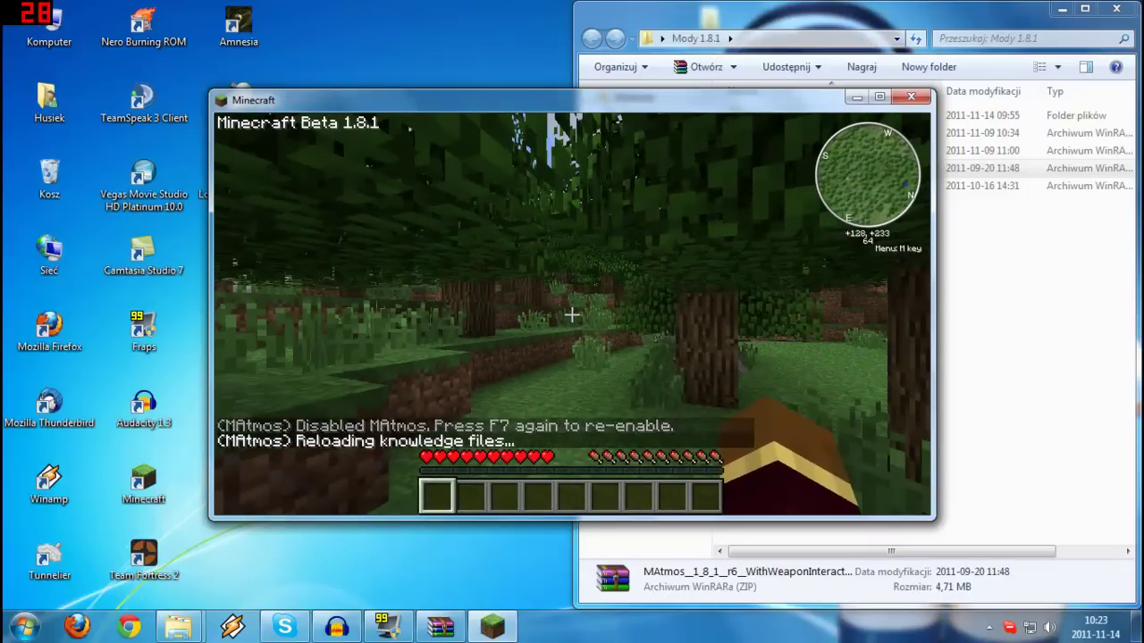
pyautogui.press('w')
pyautogui.press('w')
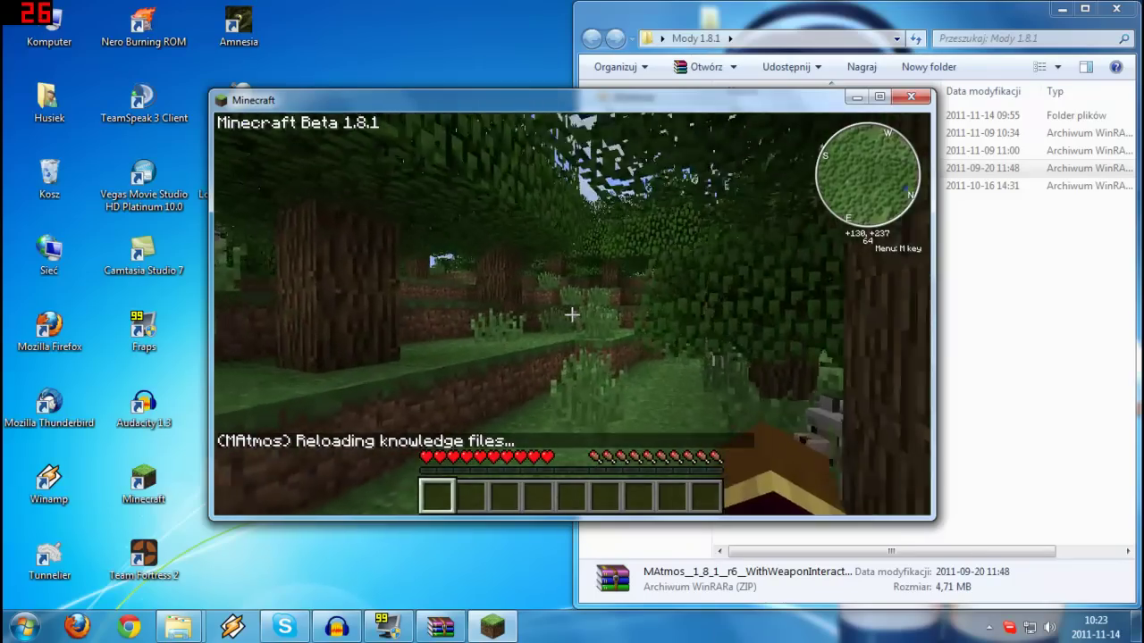
pyautogui.press('w')
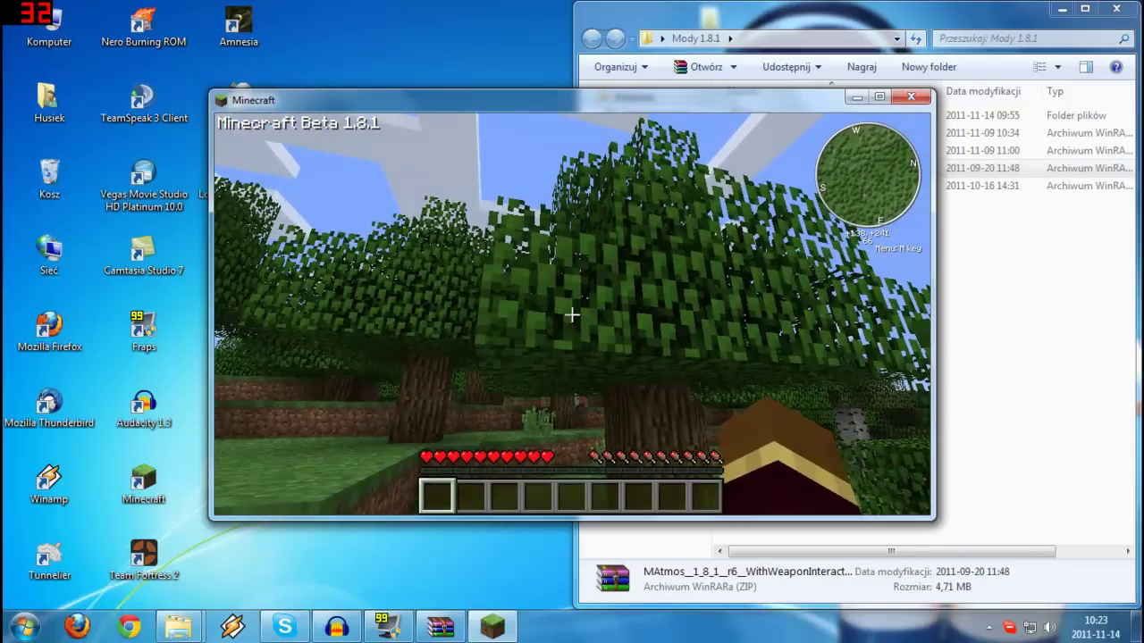
# Save and quit the world to the title screen, and close Minecraft.
pyautogui.press('Escape')
pyautogui.click(564, 407)
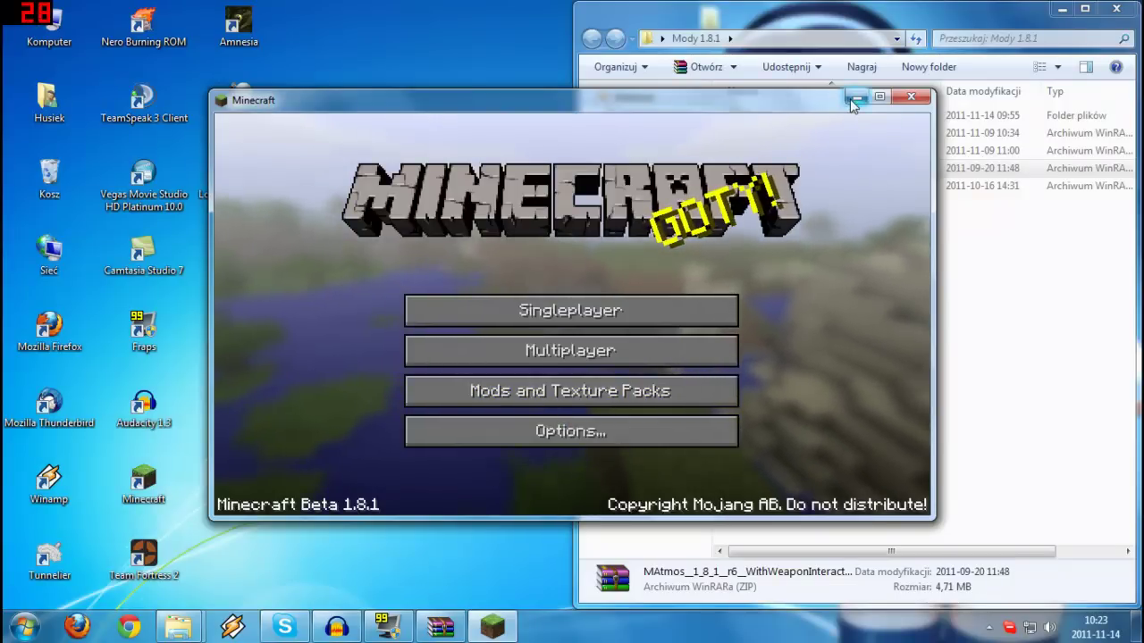
pyautogui.click(912, 97)
# Move the MAtmos archive into the Instal folder and open the RopePlus 1.8.1 archive.
pyautogui.moveTo(774, 172); pyautogui.dragTo(790, 119)
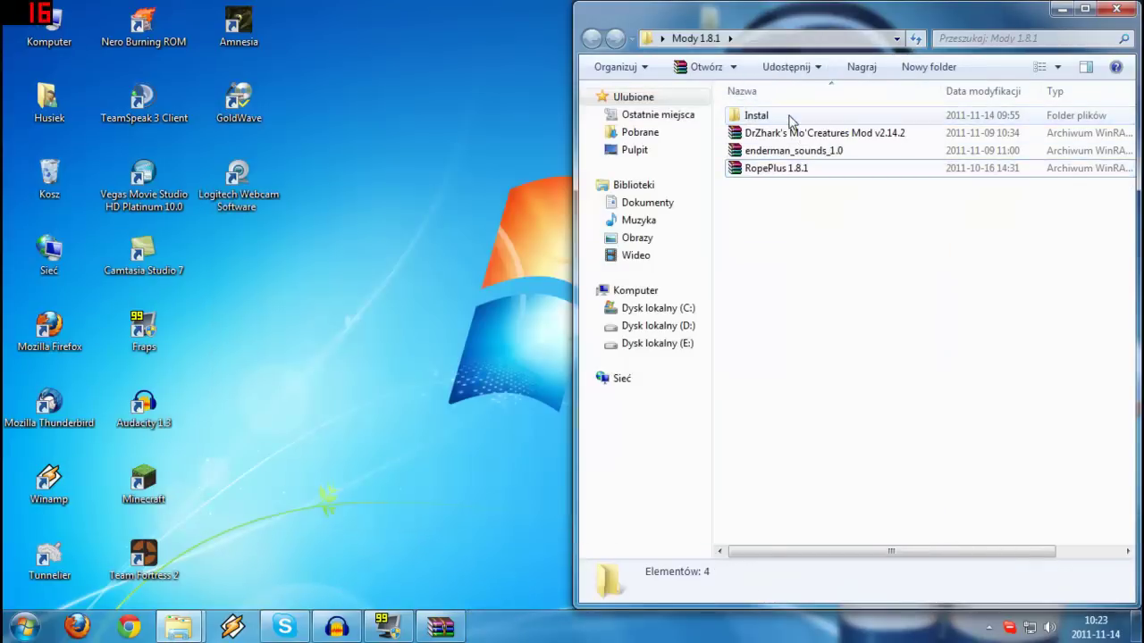
pyautogui.click(790, 170)
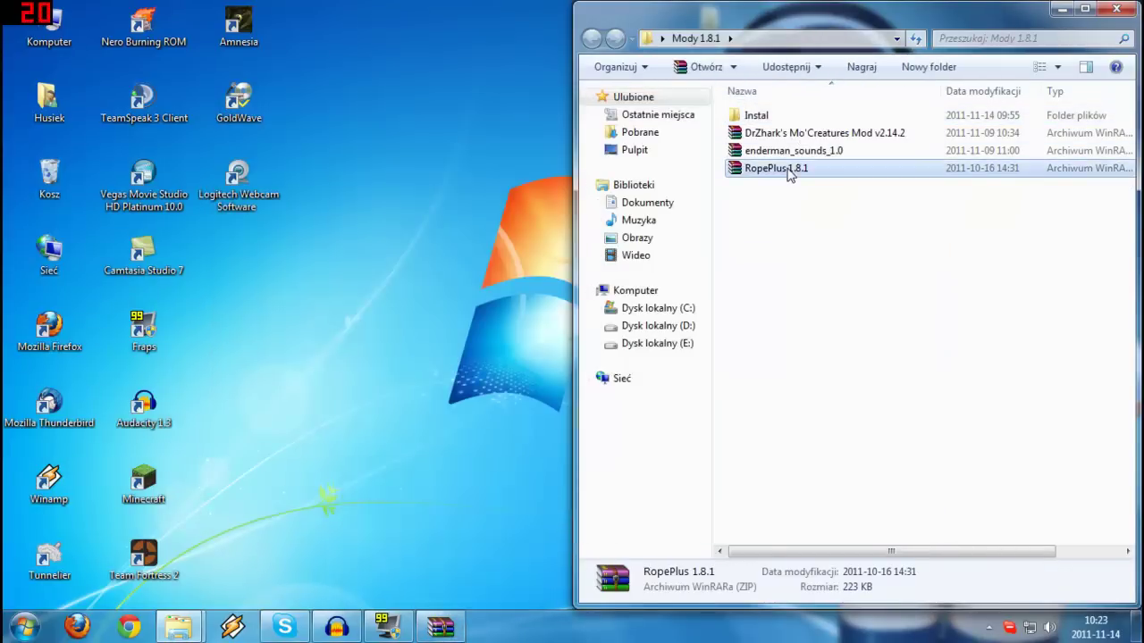
pyautogui.doubleClick(790, 170)
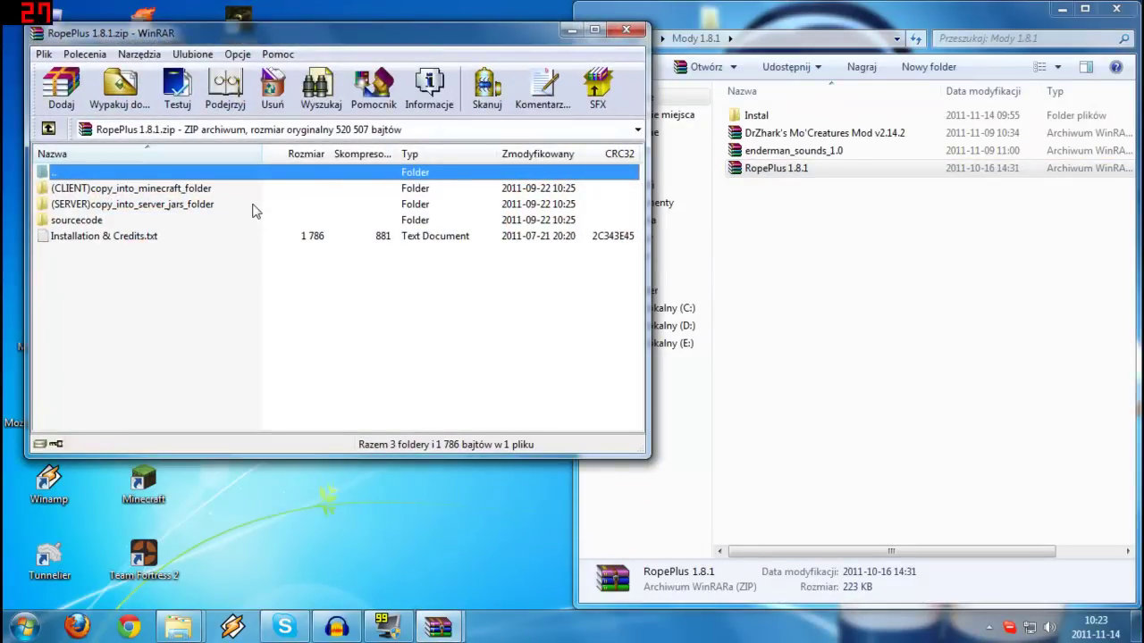
# Minimize the Mody 1.8.1 folder and restore the .minecraft folder alongside the RopePlus archive.
pyautogui.click(1056, 8)
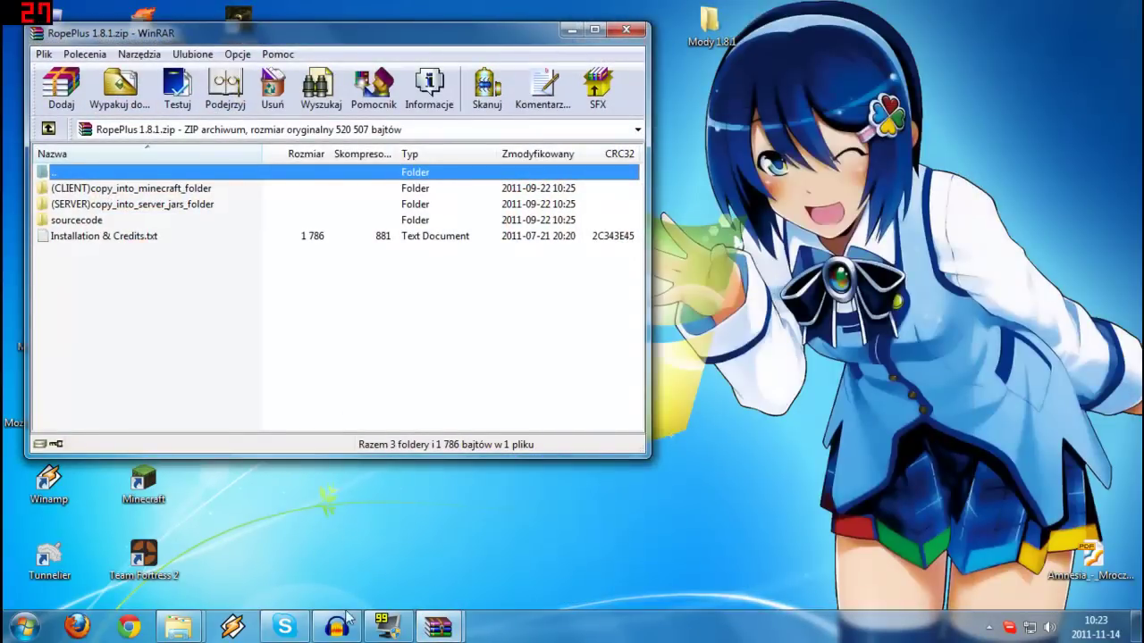
pyautogui.click(178, 627)
pyautogui.click(291, 569)
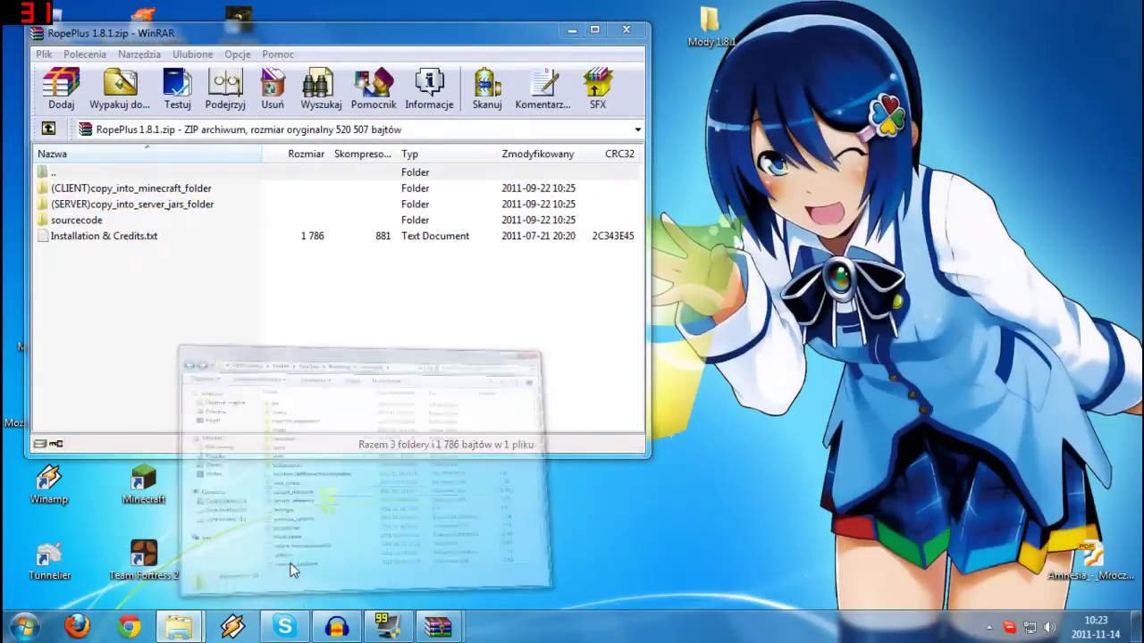
pyautogui.click(179, 172)
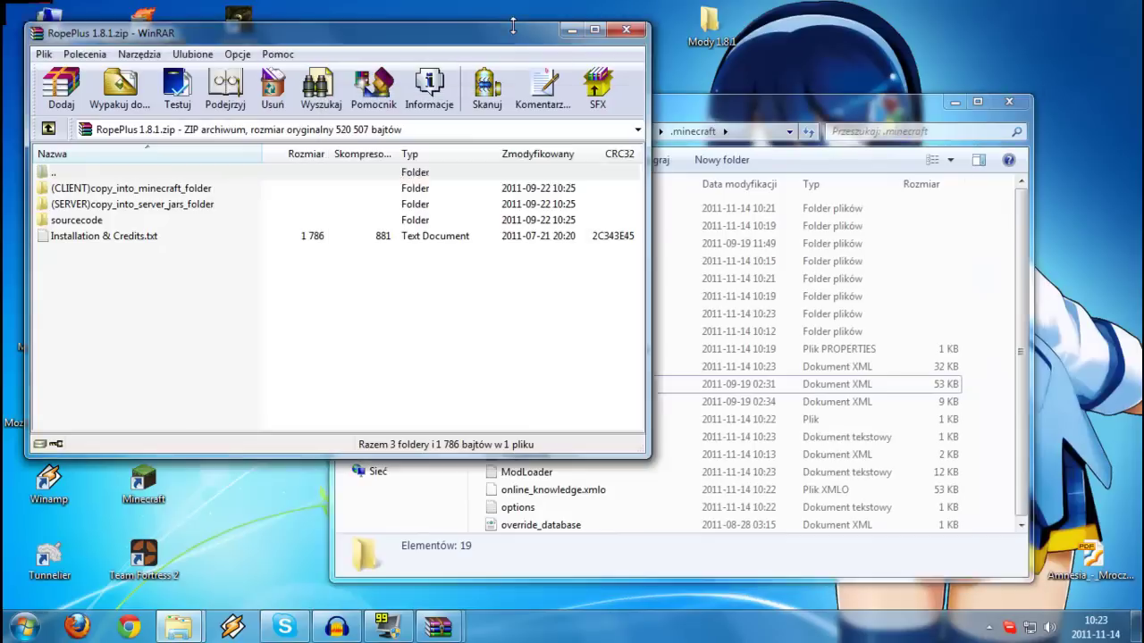
# Open (CLIENT)copy_into_minecraft_folder in the RopePlus archive and move the .minecraft window clear of its file list.
pyautogui.click(178, 187)
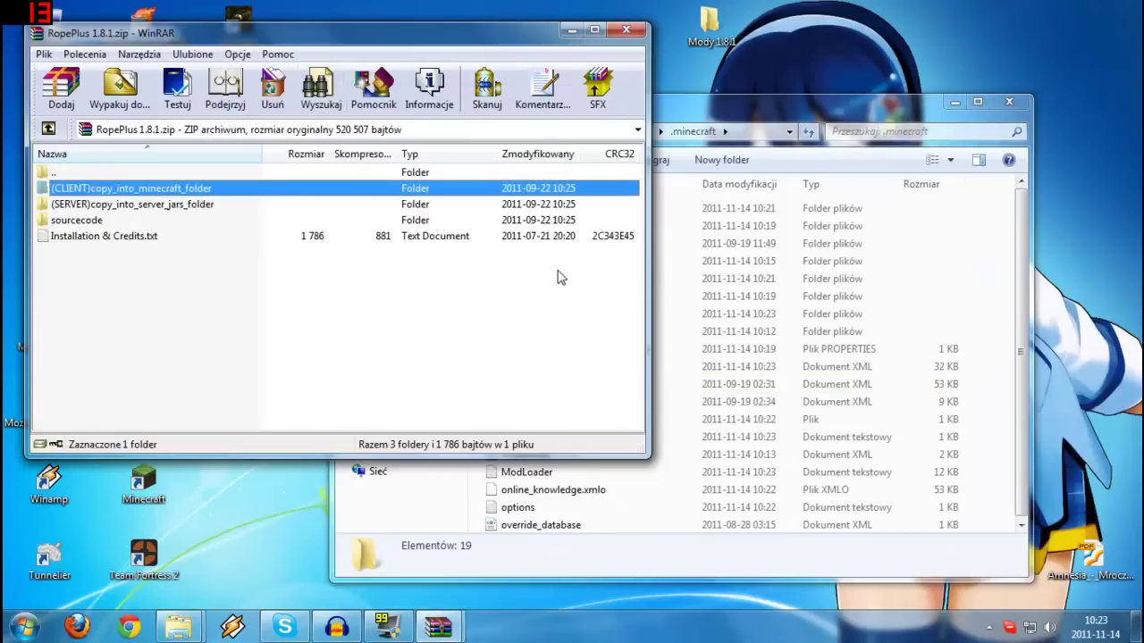
pyautogui.click(178, 204)
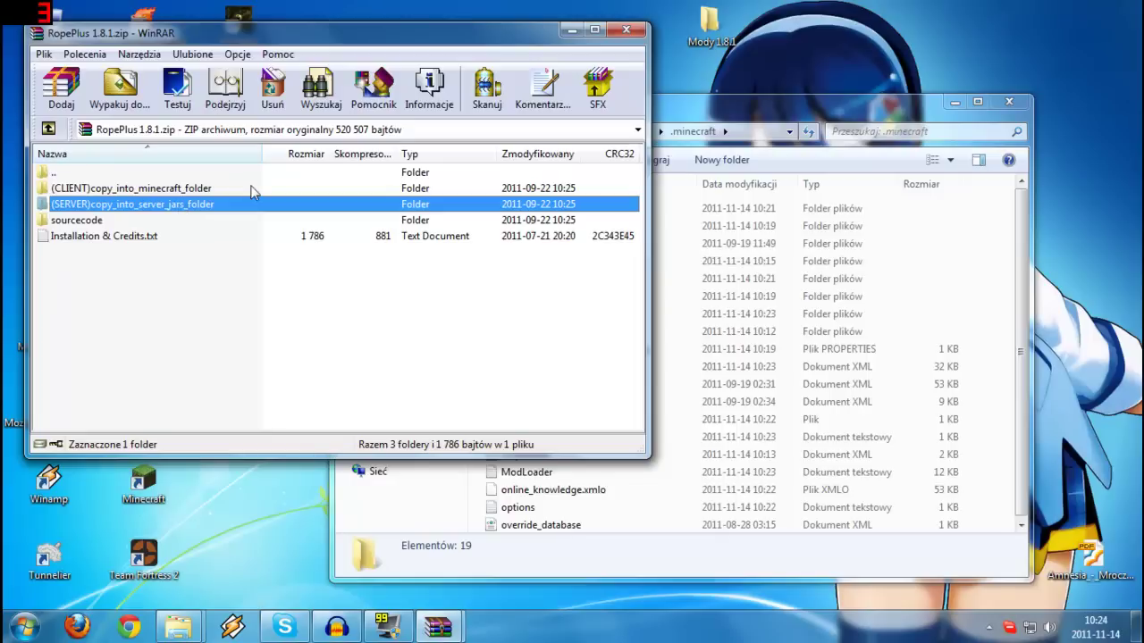
pyautogui.click(193, 187)
pyautogui.doubleClick(193, 187)
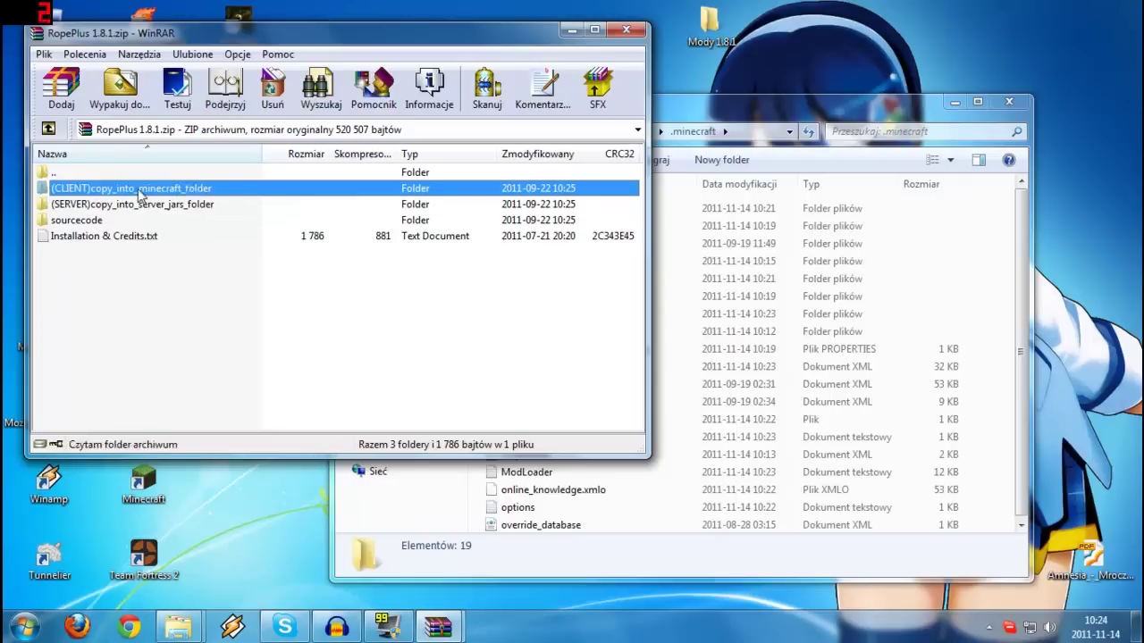
pyautogui.moveTo(744, 125); pyautogui.dragTo(849, 110)
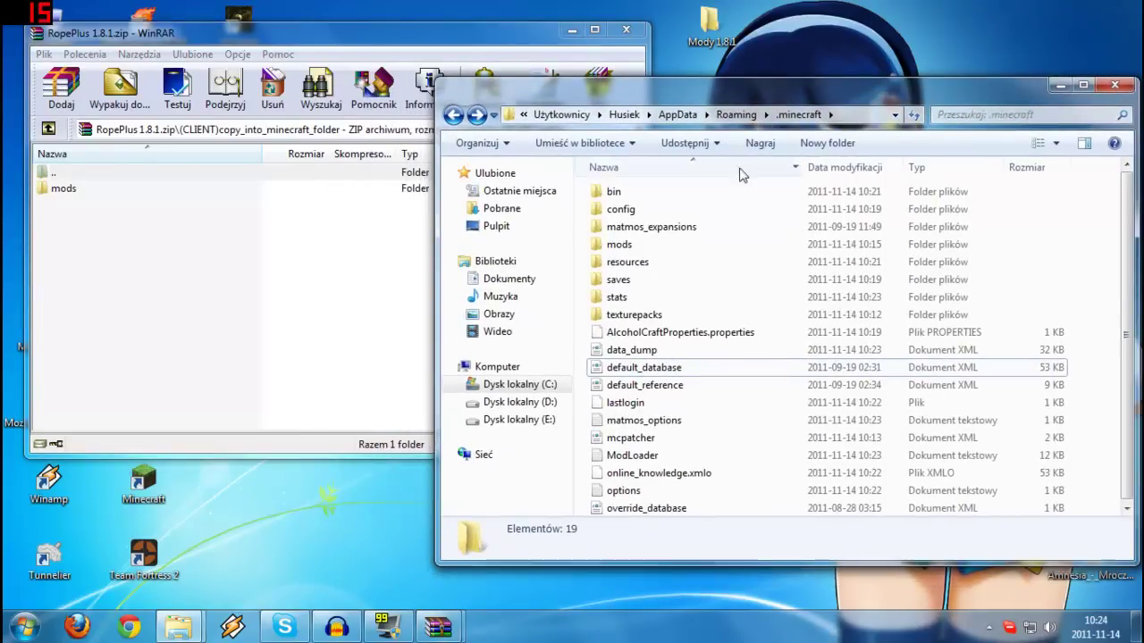
# Copy the mods folder from the RopePlus archive into .minecraft, merging it with the existing mods folder, and close the archive.
pyautogui.click(630, 247)
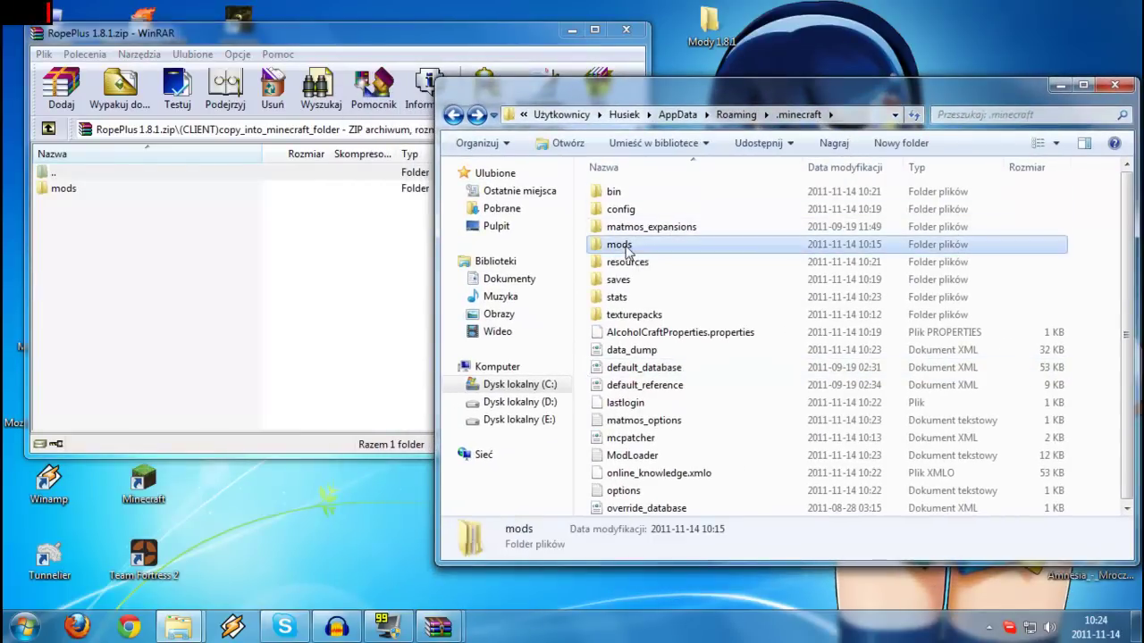
pyautogui.click(190, 190)
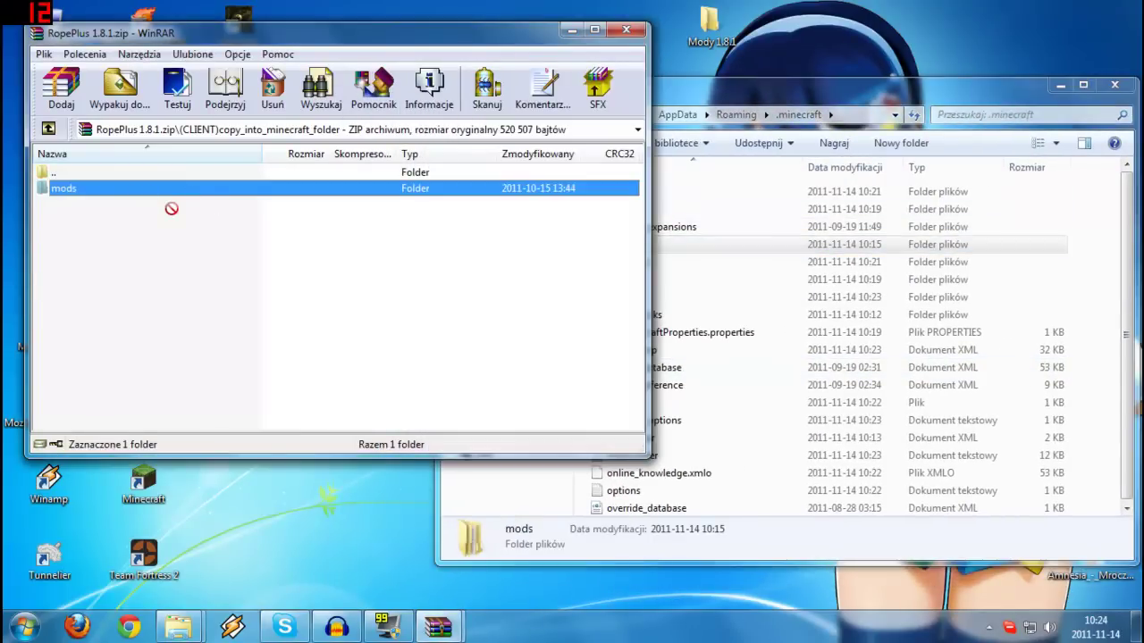
pyautogui.moveTo(171, 208); pyautogui.dragTo(679, 393)
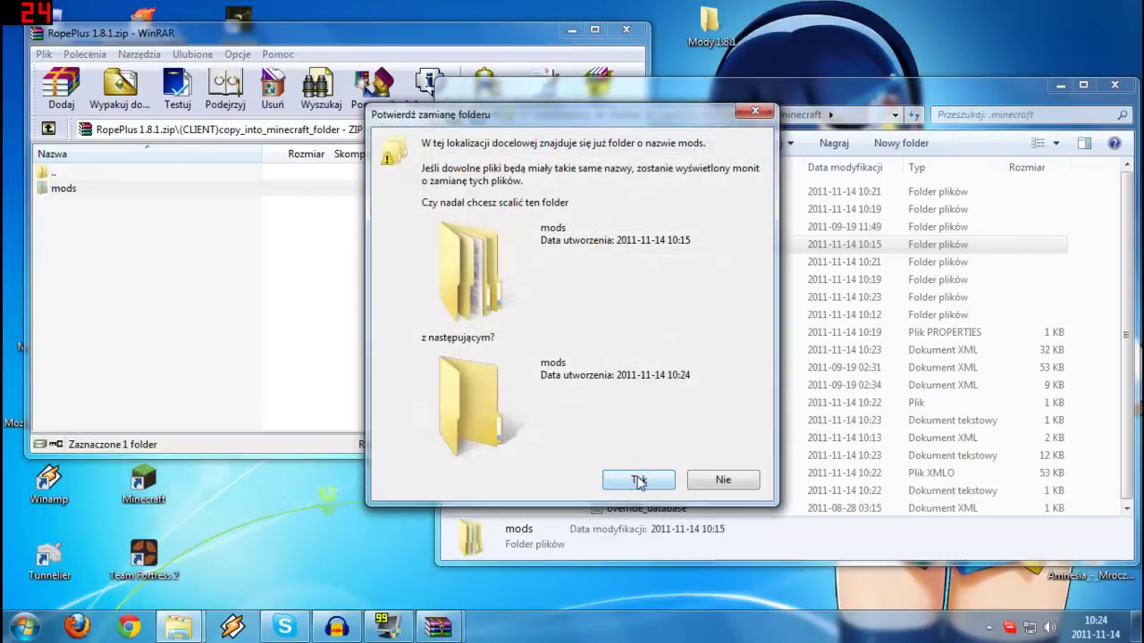
pyautogui.click(638, 481)
pyautogui.click(342, 243)
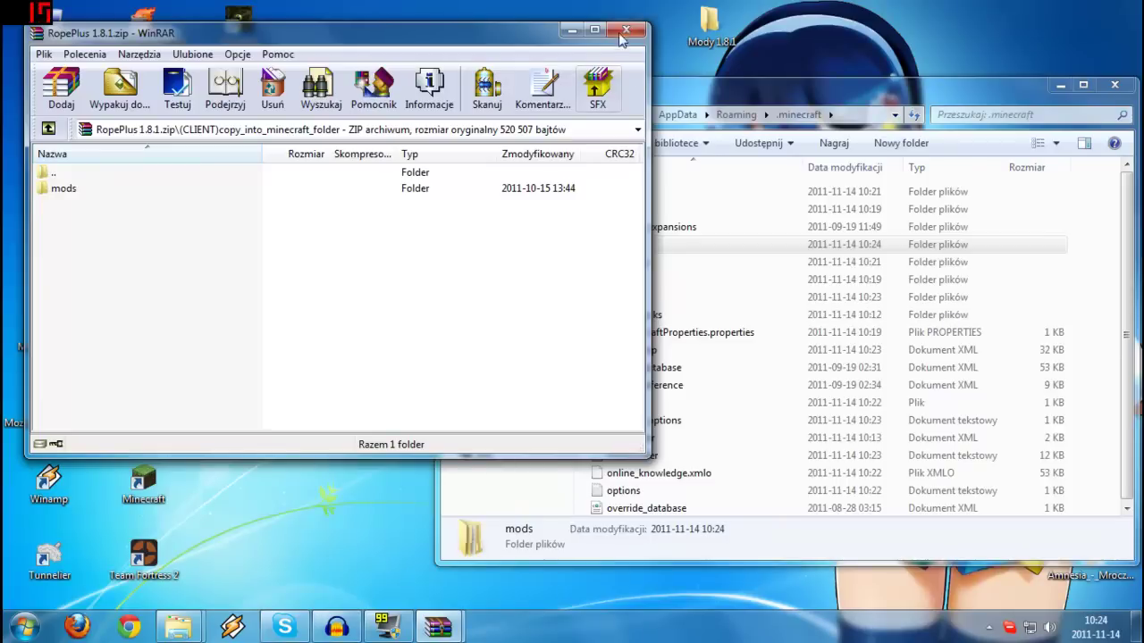
pyautogui.click(623, 32)
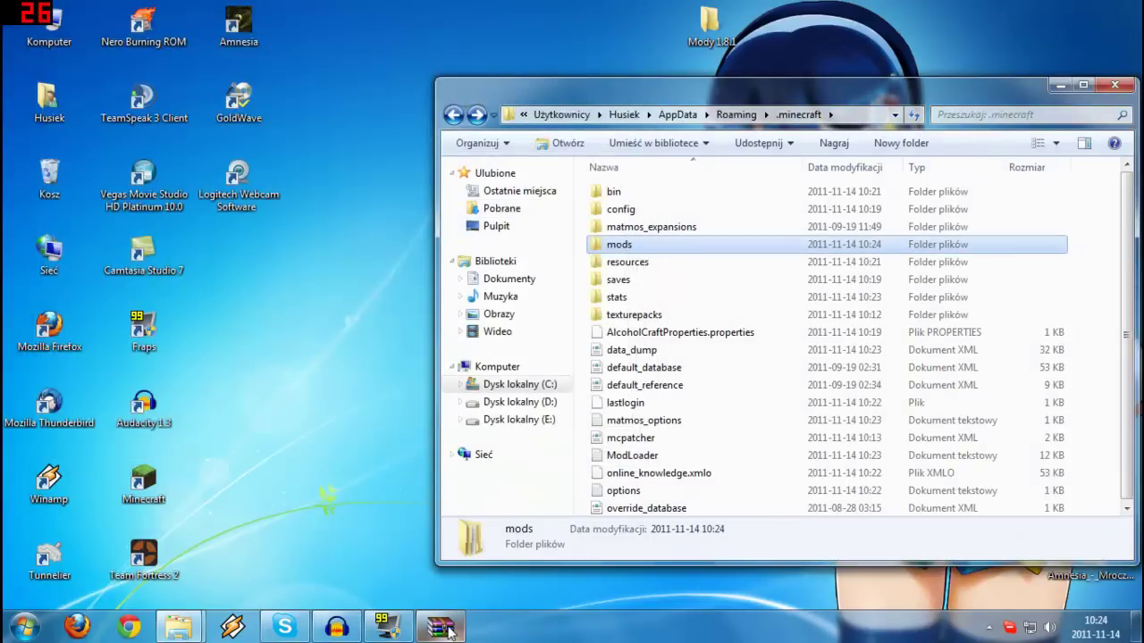
# Show the Mody 1.8.1 folder beside the .minecraft window and move the RopePlus 1.8.1 archive into the Instal folder.
pyautogui.click(183, 628)
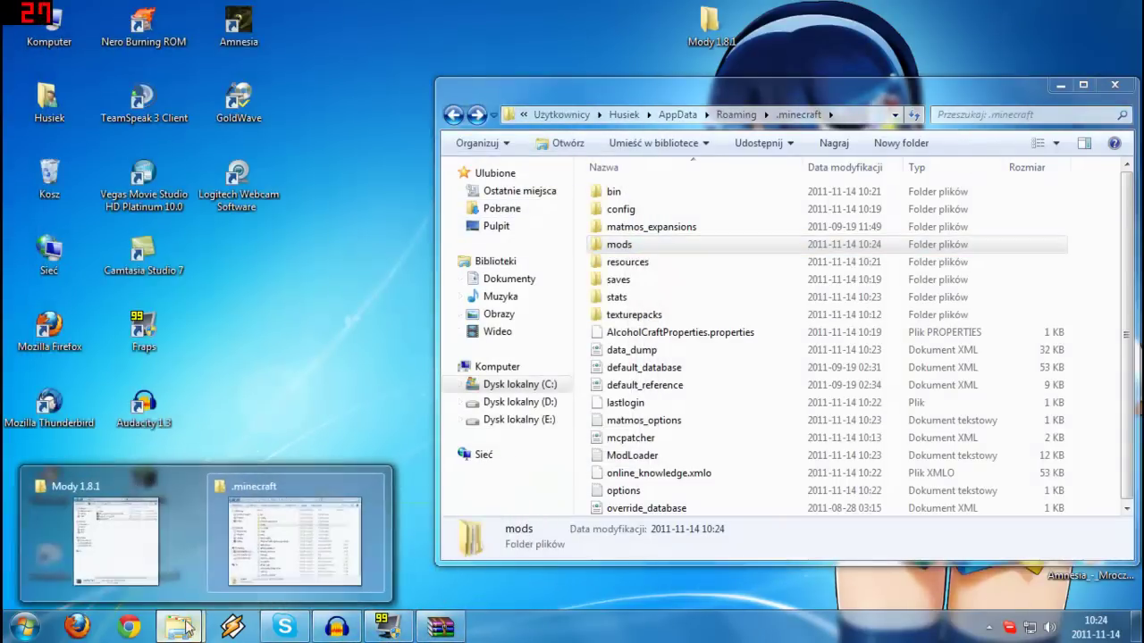
pyautogui.click(116, 541)
pyautogui.moveTo(524, 91); pyautogui.dragTo(135, 81)
pyautogui.click(766, 78)
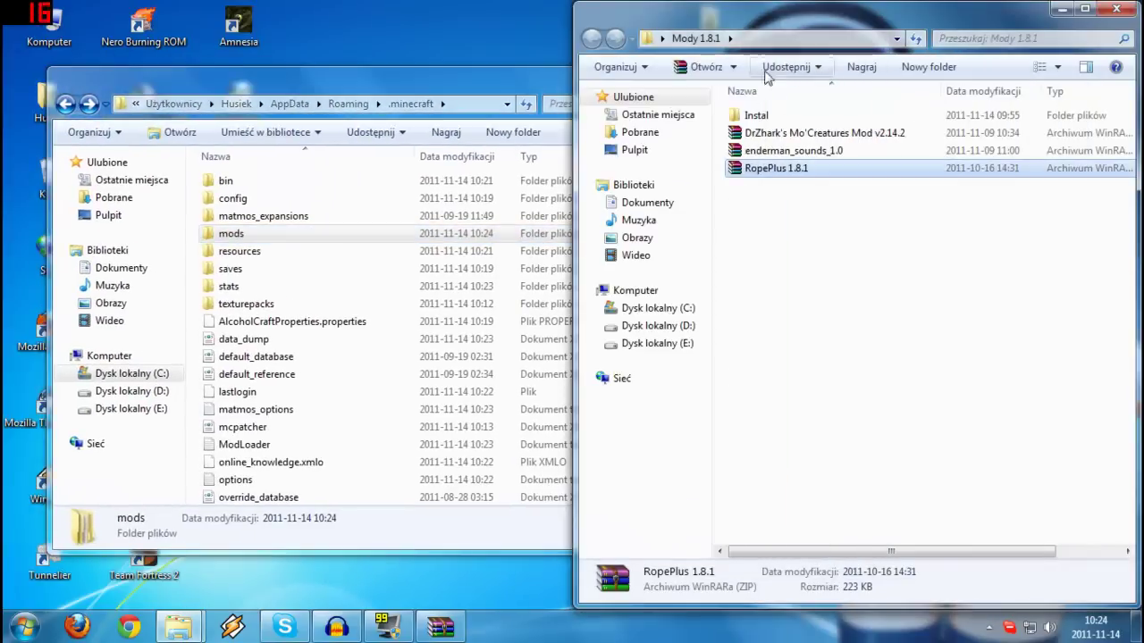
pyautogui.moveTo(779, 170); pyautogui.dragTo(760, 116)
# Open the enderman_sounds_1.0 archive and move its window clear of the .minecraft file list.
pyautogui.click(786, 154)
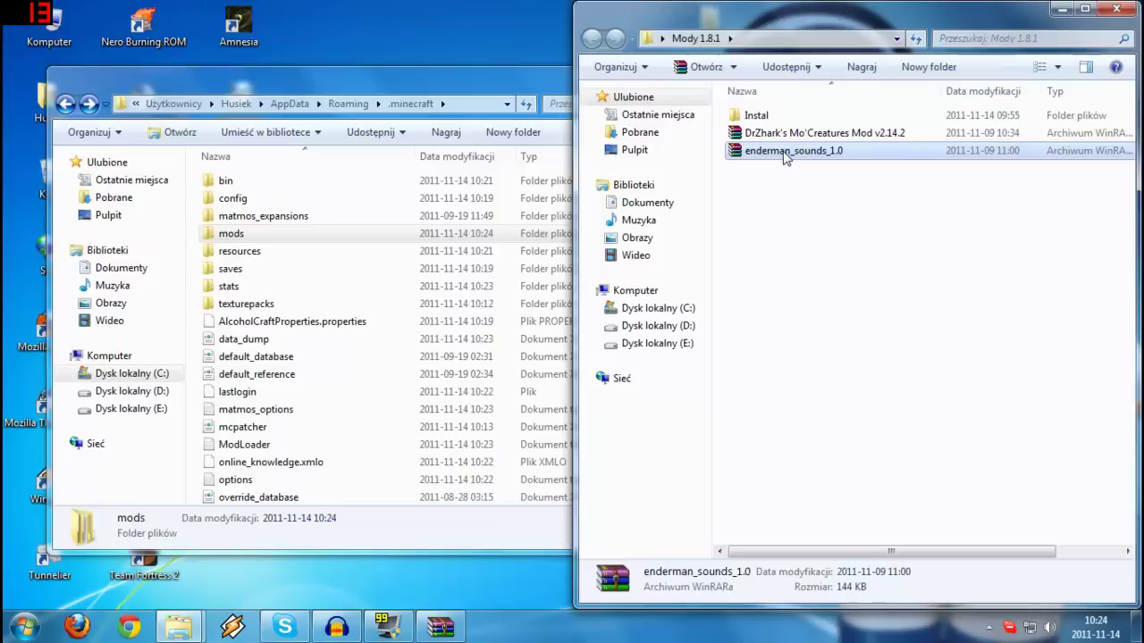
pyautogui.doubleClick(785, 153)
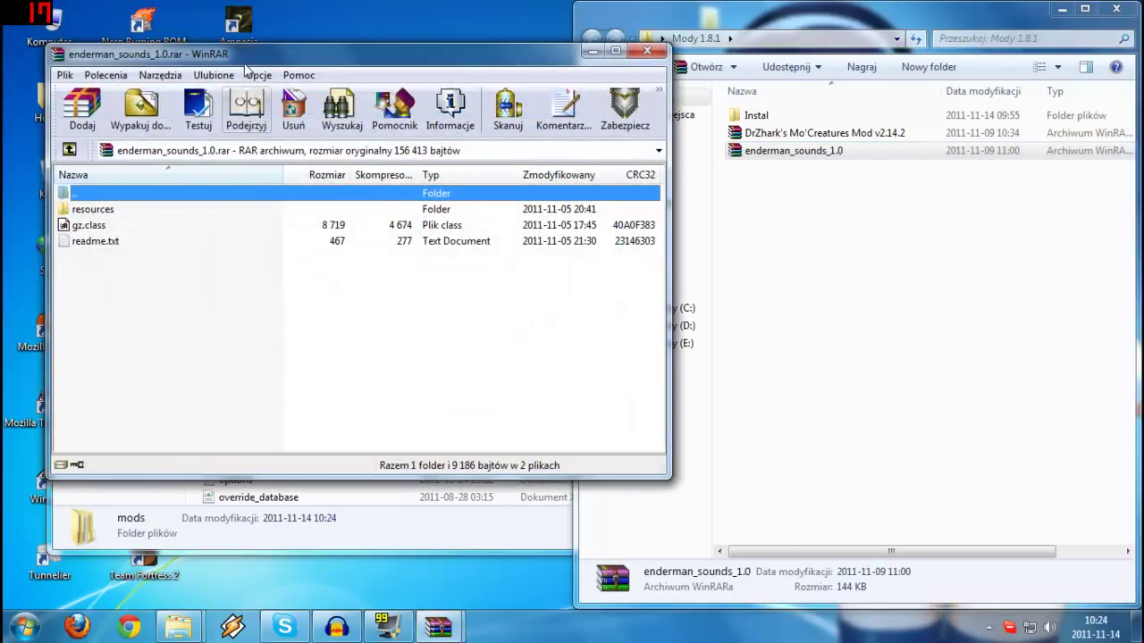
pyautogui.moveTo(245, 61); pyautogui.dragTo(593, 84)
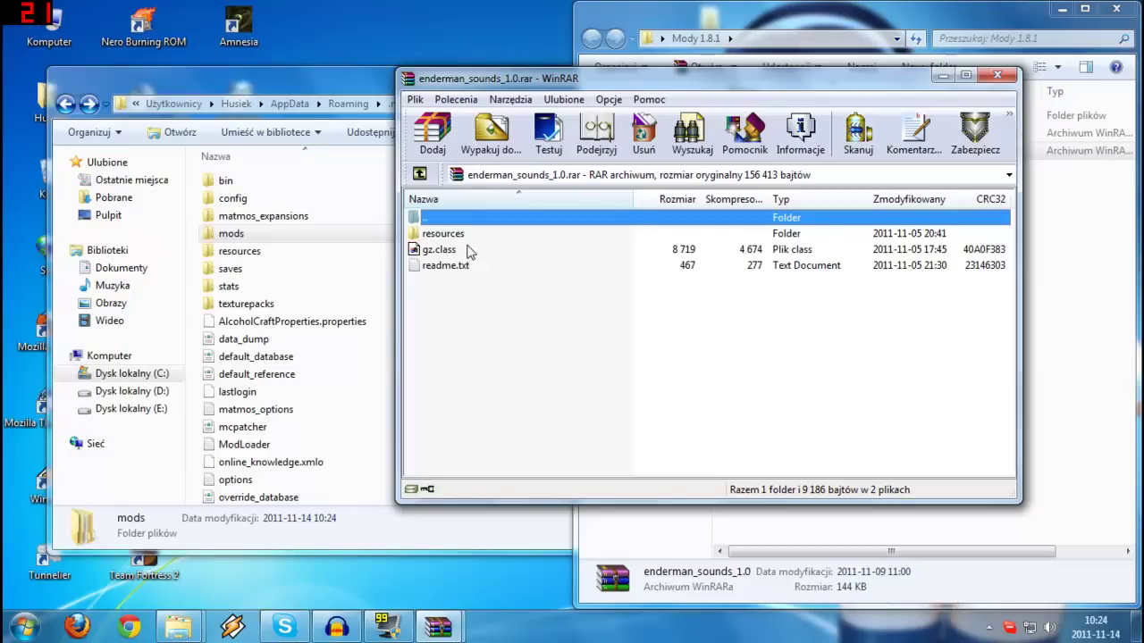
# Add gz.class from the enderman_sounds_1.0 archive to minecraft.jar with the default archive settings, and minimize minecraft.jar.
pyautogui.click(465, 234)
pyautogui.click(446, 252)
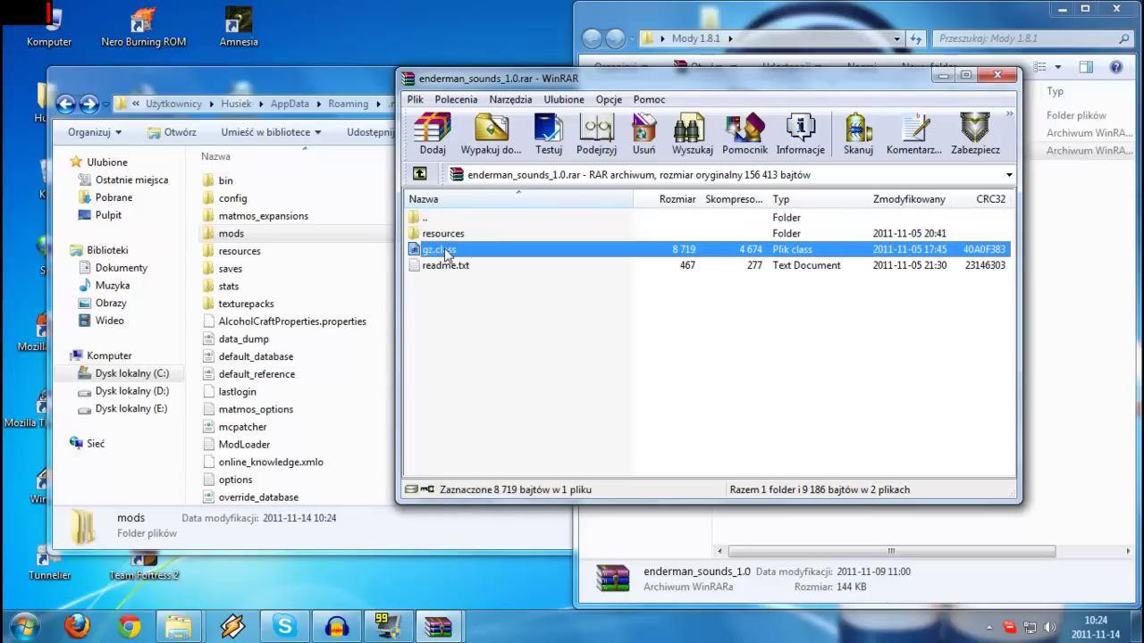
pyautogui.click(437, 627)
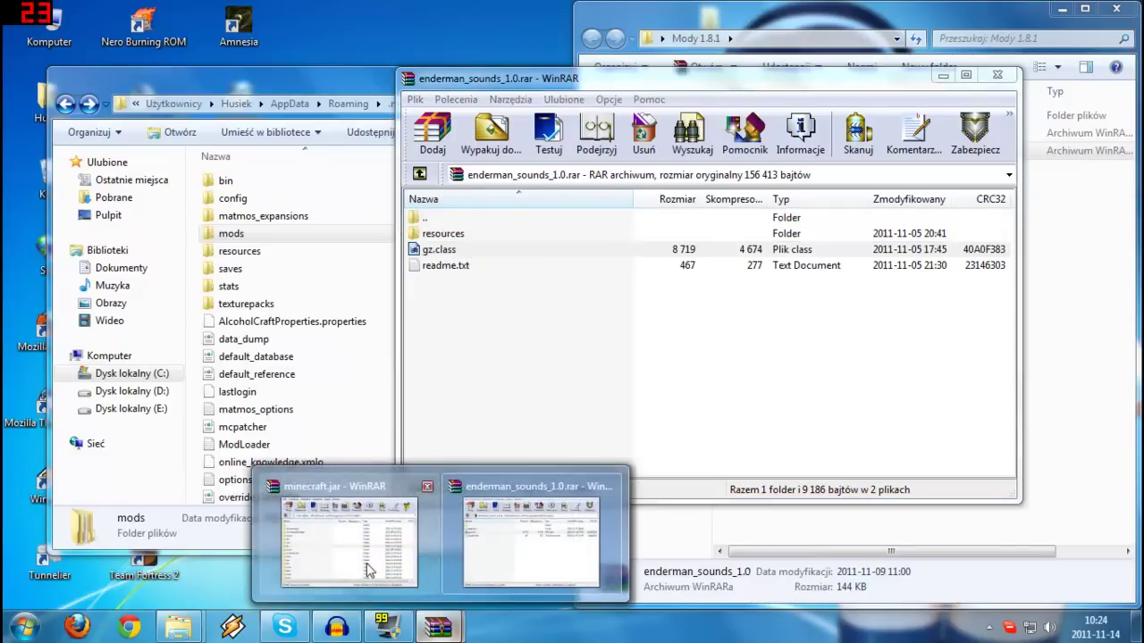
pyautogui.click(368, 559)
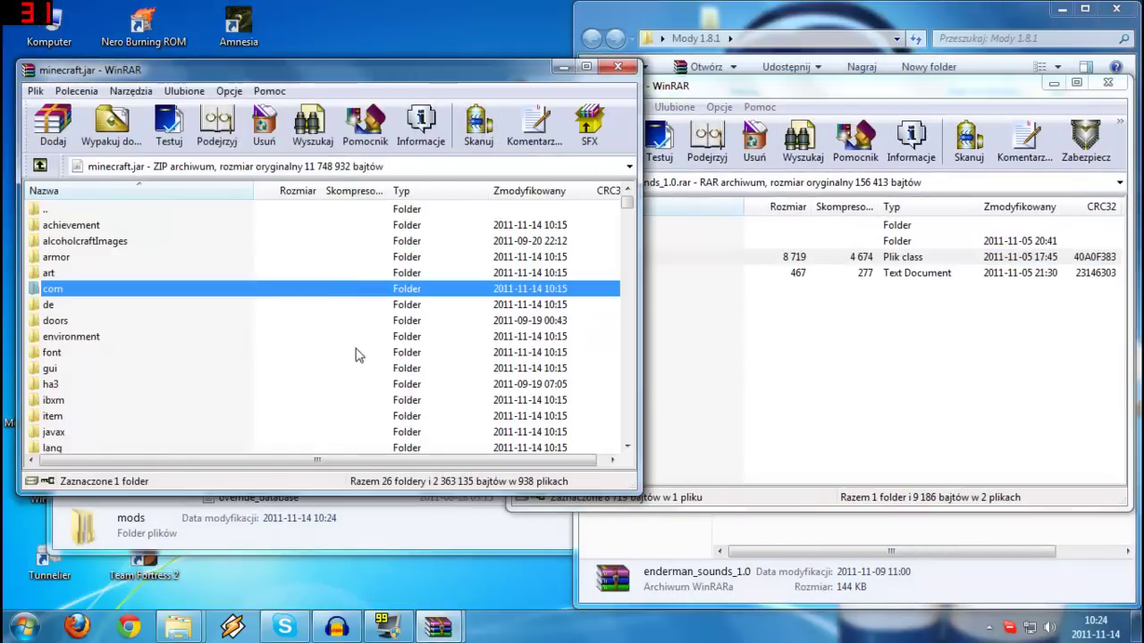
pyautogui.scroll(-14, 358, 357)
pyautogui.click(694, 313)
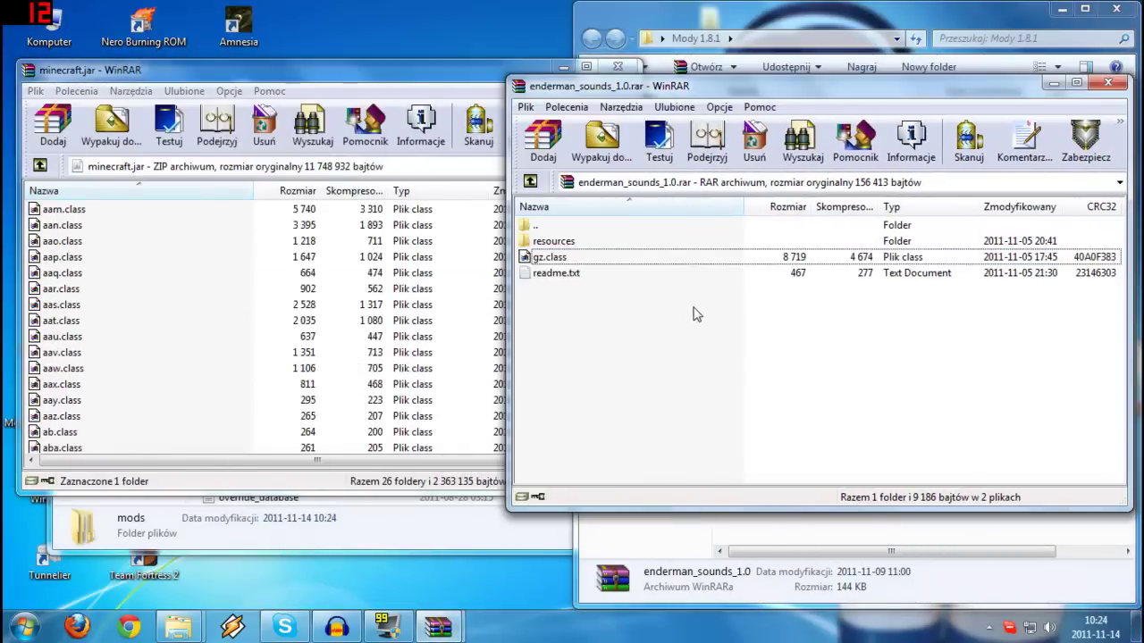
pyautogui.moveTo(550, 258); pyautogui.dragTo(402, 368)
pyautogui.click(336, 437)
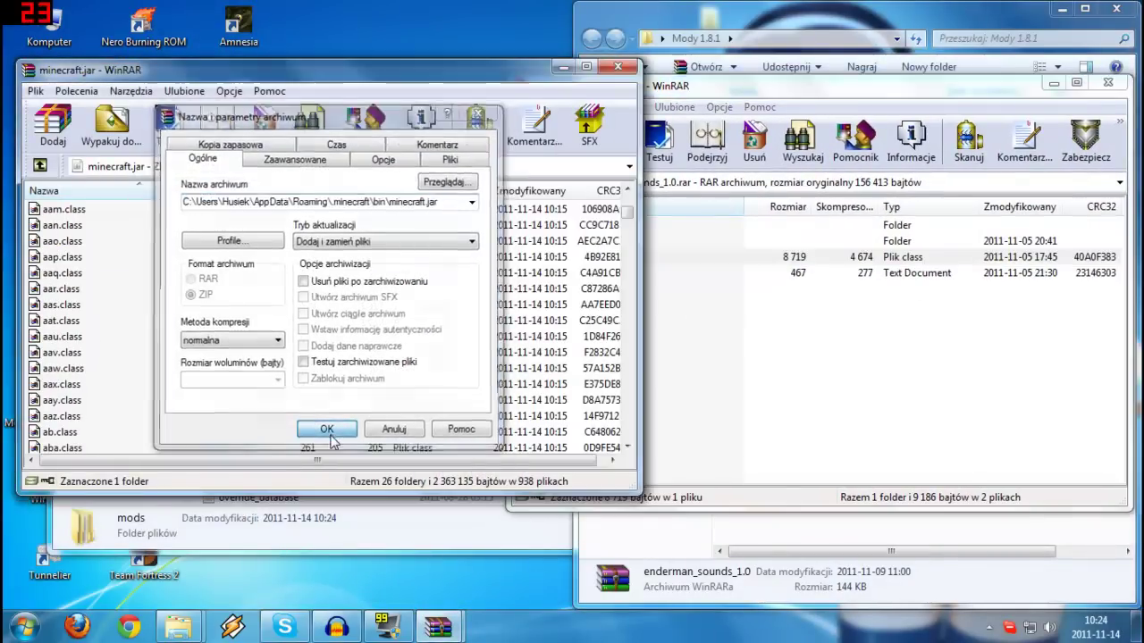
pyautogui.click(564, 67)
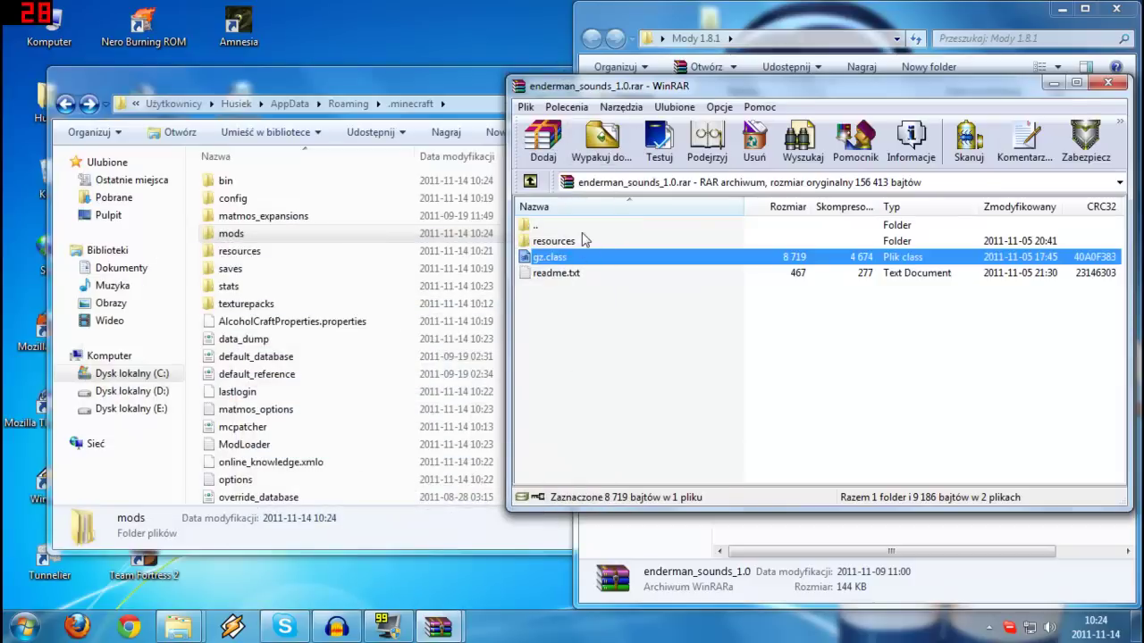
# Copy the resources folder from enderman_sounds_1.0 into .minecraft, merging it with the existing one, and minimize .minecraft.
pyautogui.click(582, 241)
pyautogui.moveTo(522, 258); pyautogui.dragTo(414, 463)
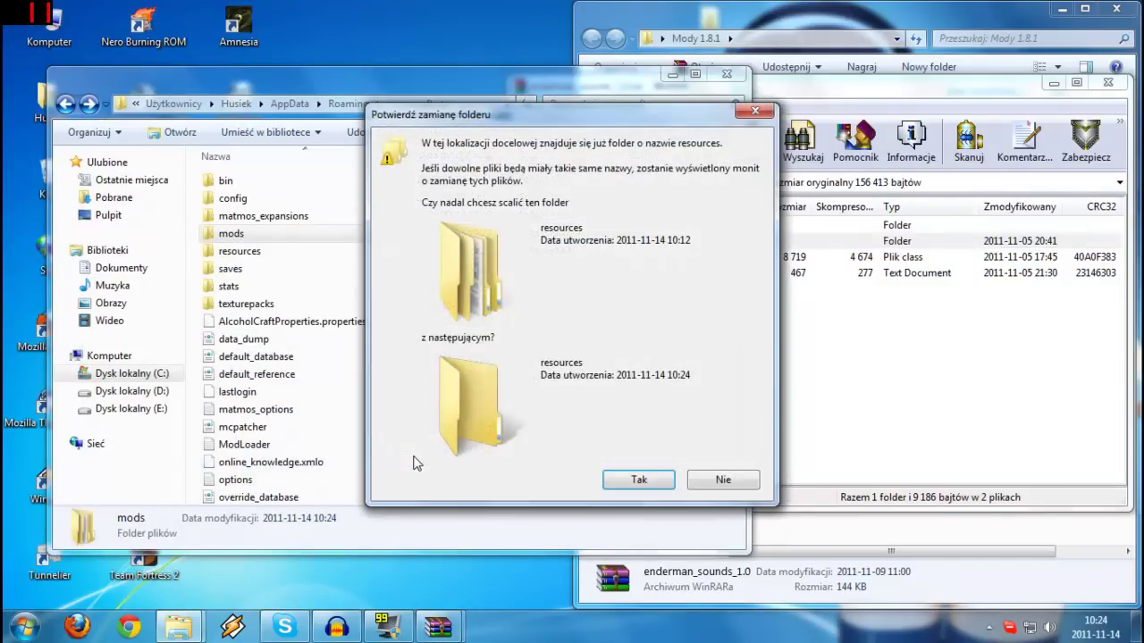
pyautogui.click(639, 481)
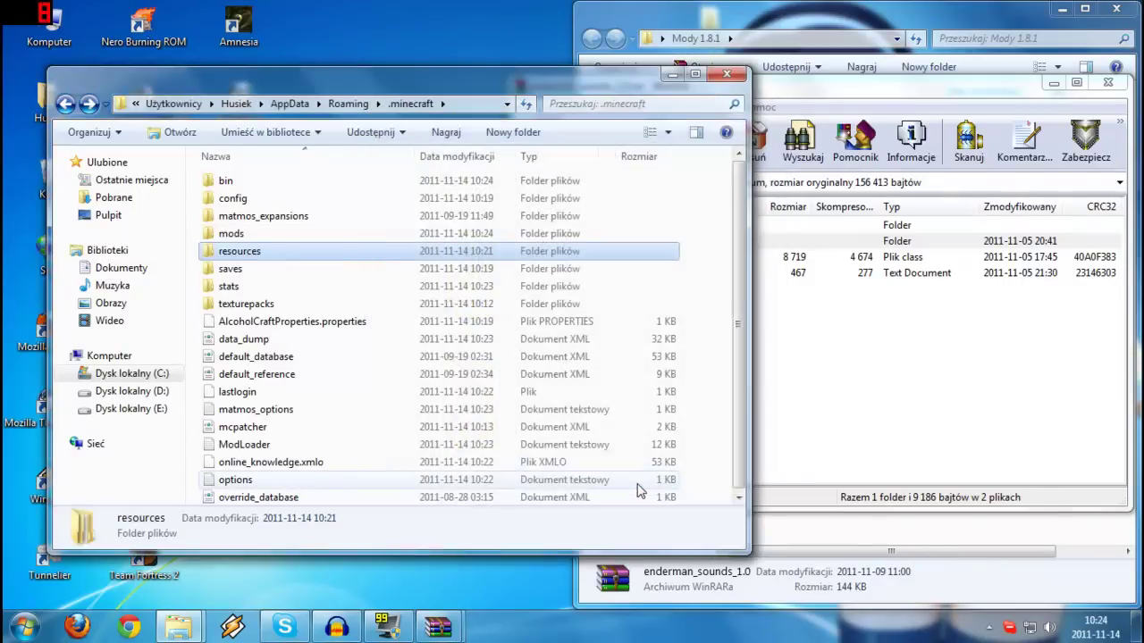
pyautogui.click(672, 75)
# Close the enderman_sounds_1.0 archive and move its file into the Instal folder.
pyautogui.moveTo(1080, 79); pyautogui.dragTo(944, 94)
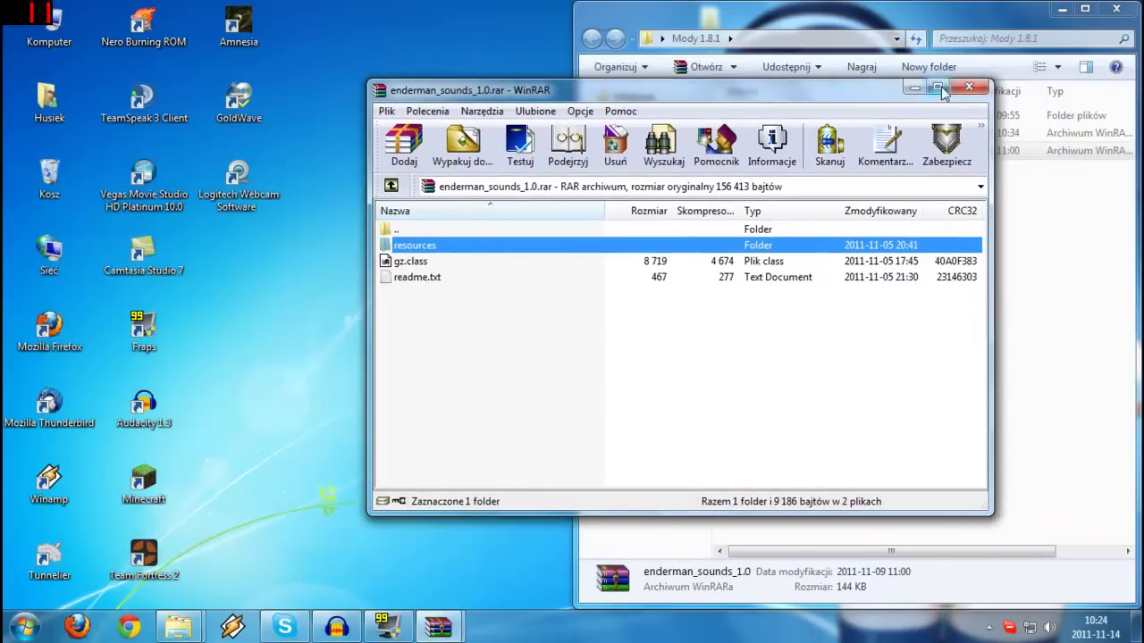
pyautogui.click(969, 87)
pyautogui.moveTo(778, 150); pyautogui.dragTo(800, 117)
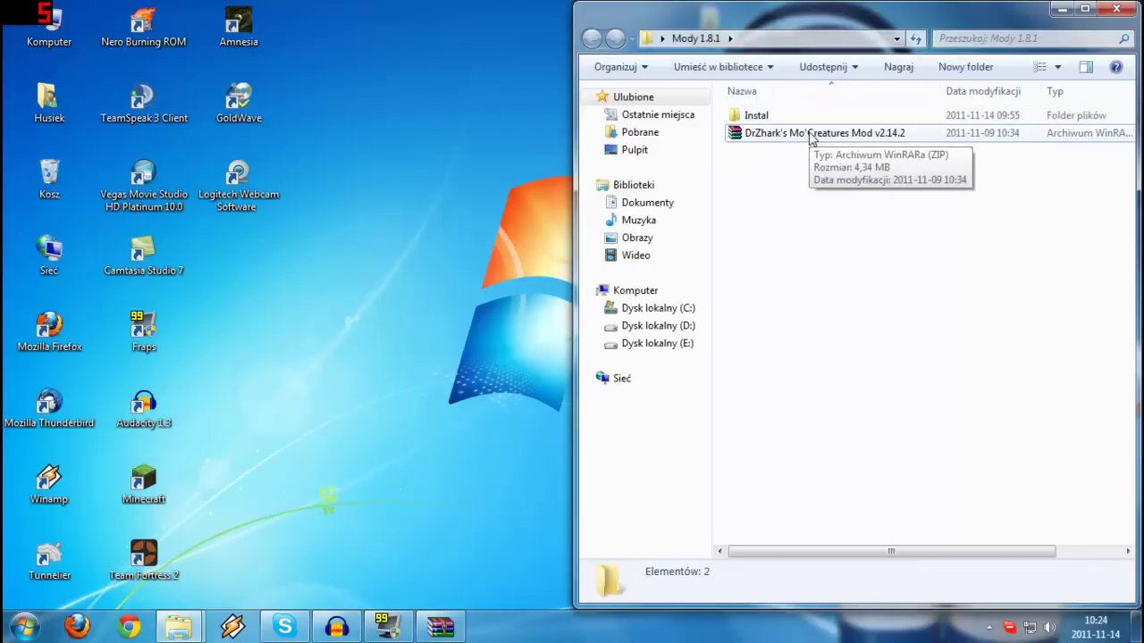
# Open the DrZhark's Mo'Creatures Mod v2.14.2 archive and restore the .minecraft folder window next to the Mody 1.8.1 folder.
pyautogui.doubleClick(810, 132)
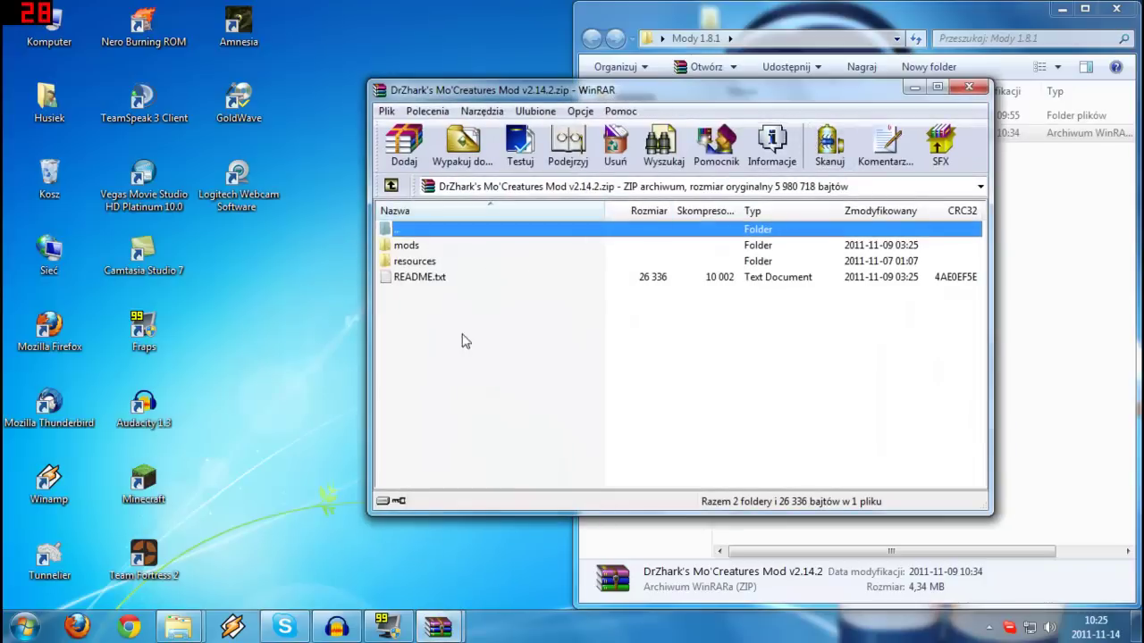
pyautogui.click(447, 627)
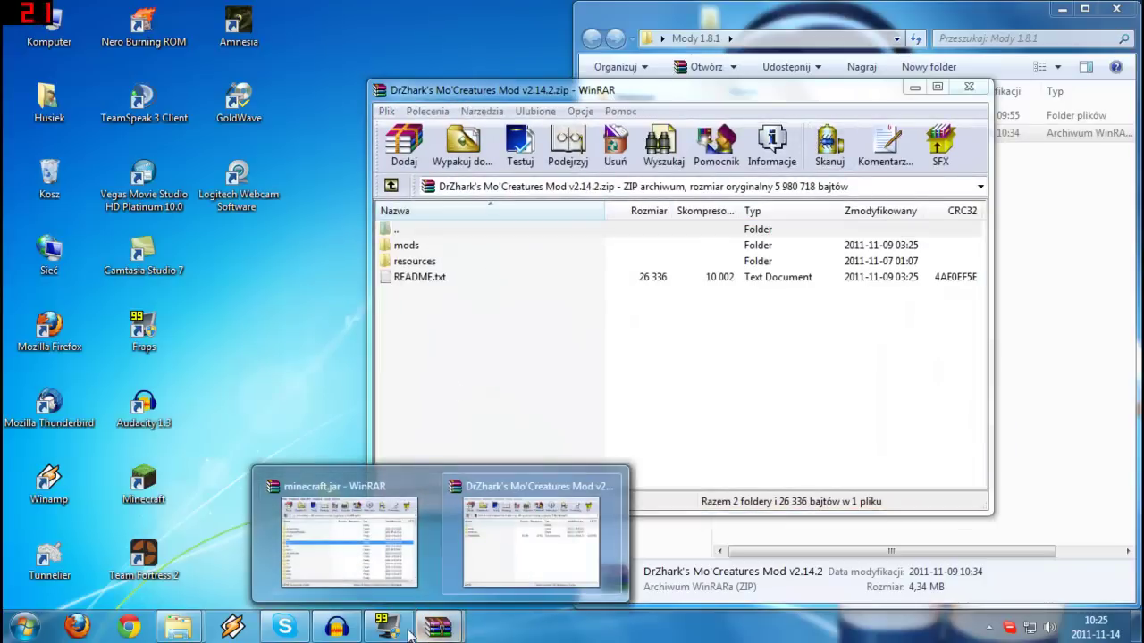
pyautogui.moveTo(178, 627)
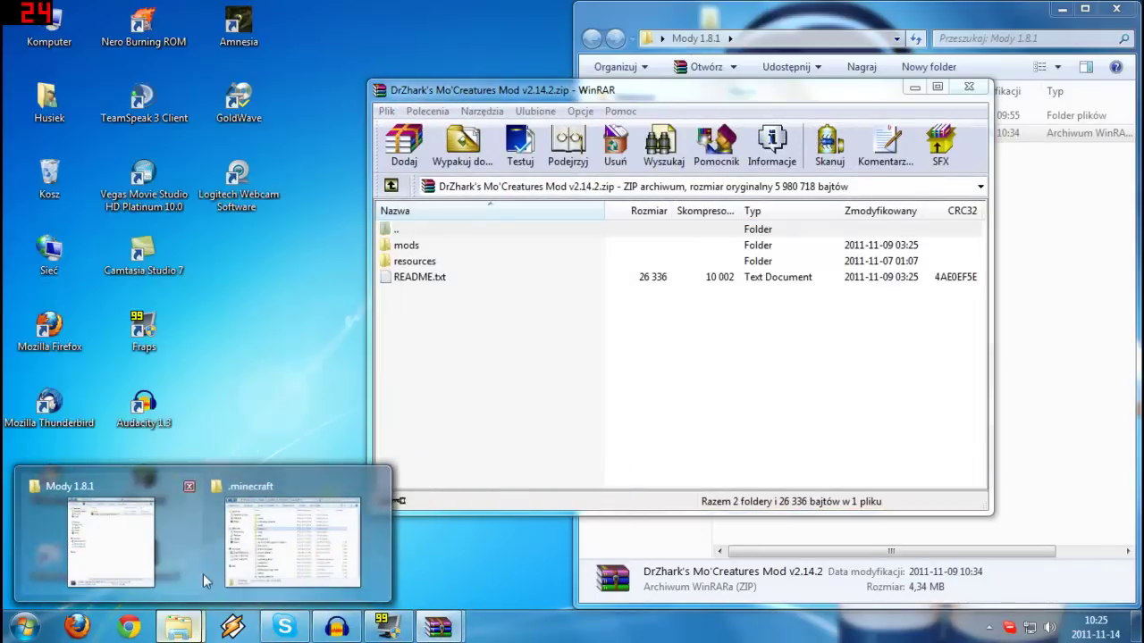
pyautogui.moveTo(162, 547)
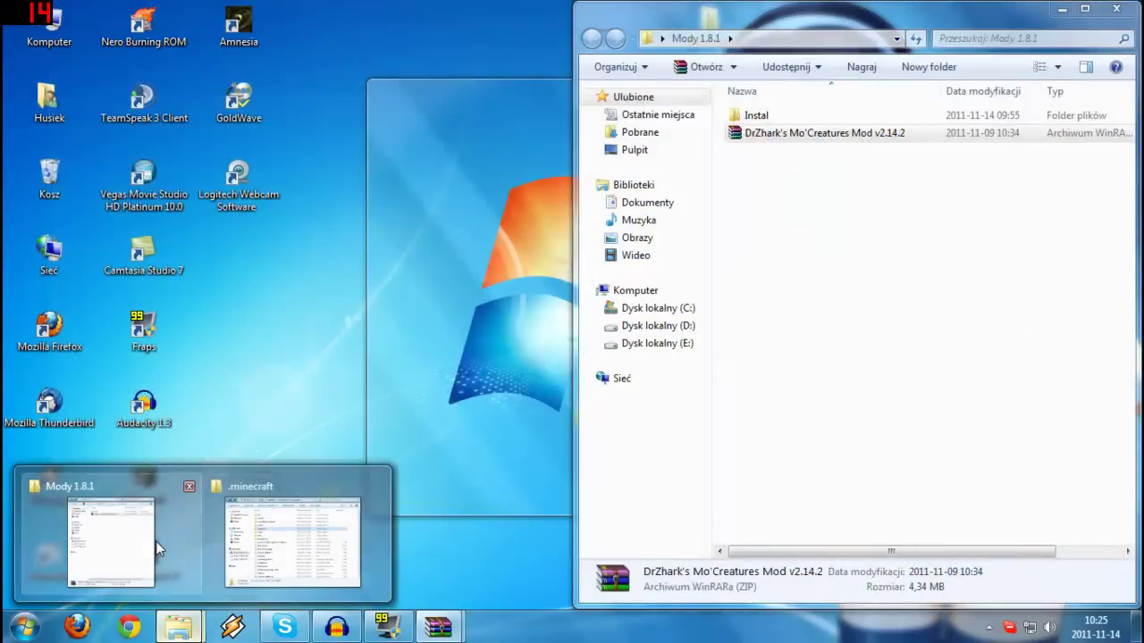
pyautogui.click(161, 545)
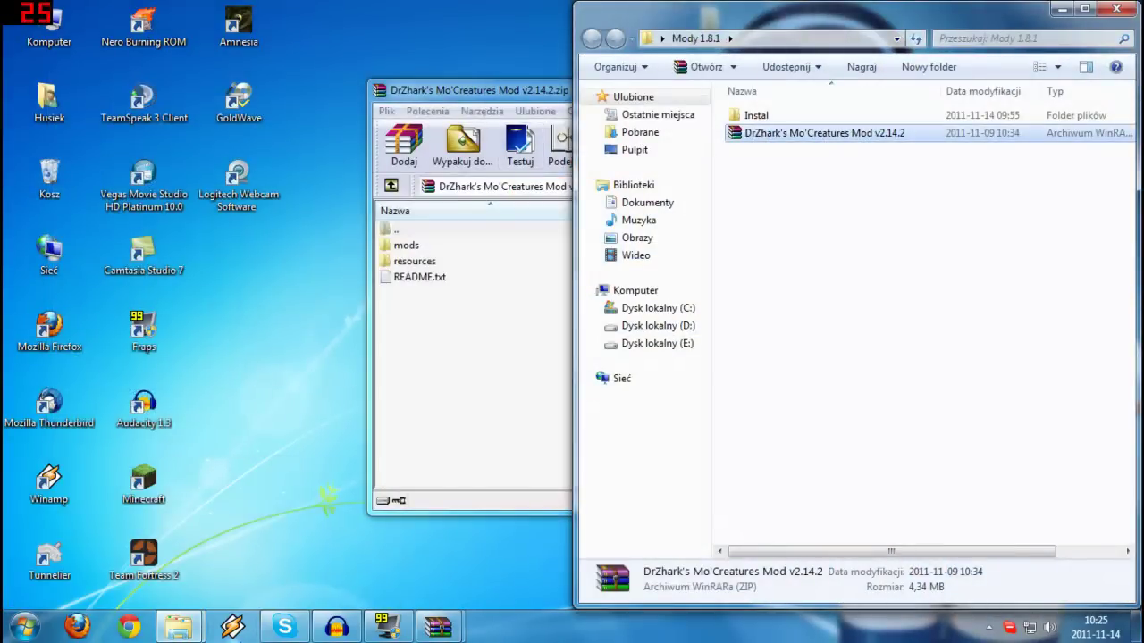
pyautogui.moveTo(178, 627)
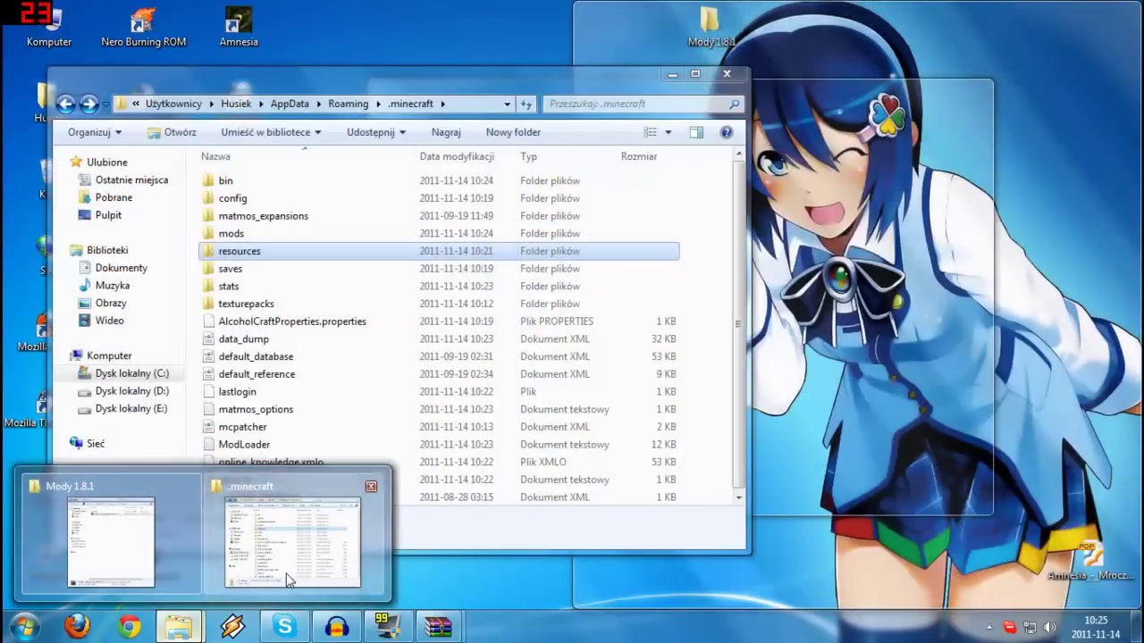
pyautogui.click(288, 579)
pyautogui.moveTo(464, 93); pyautogui.dragTo(424, 97)
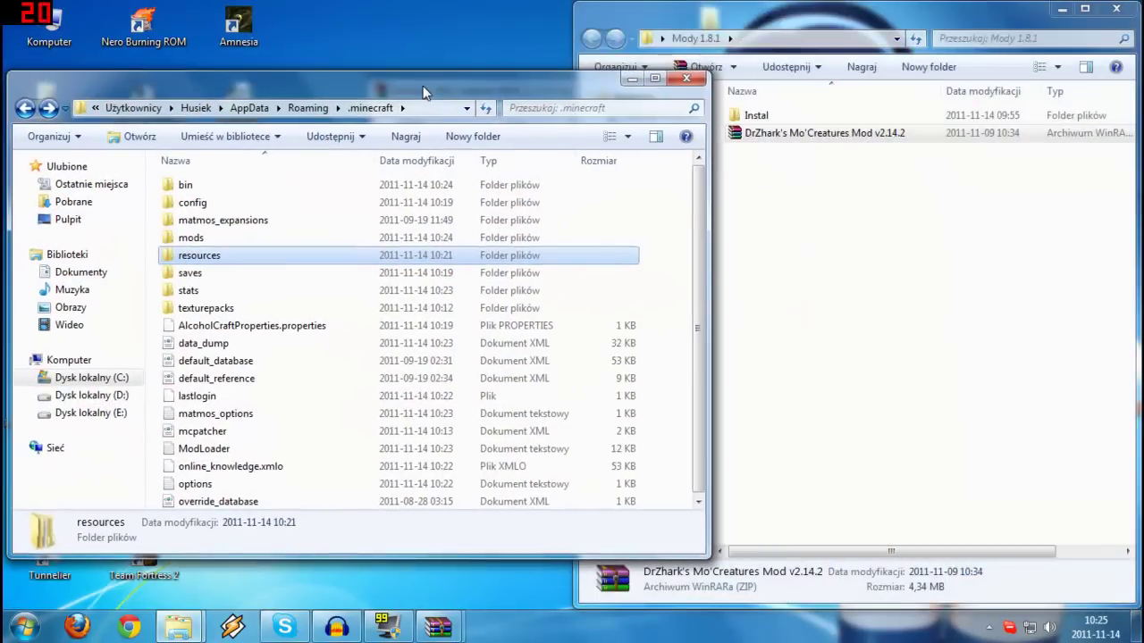
# Bring the Mo'Creatures archive to the front and move it clear of the .minecraft folder names.
pyautogui.hotkey('alt', 'Tab')
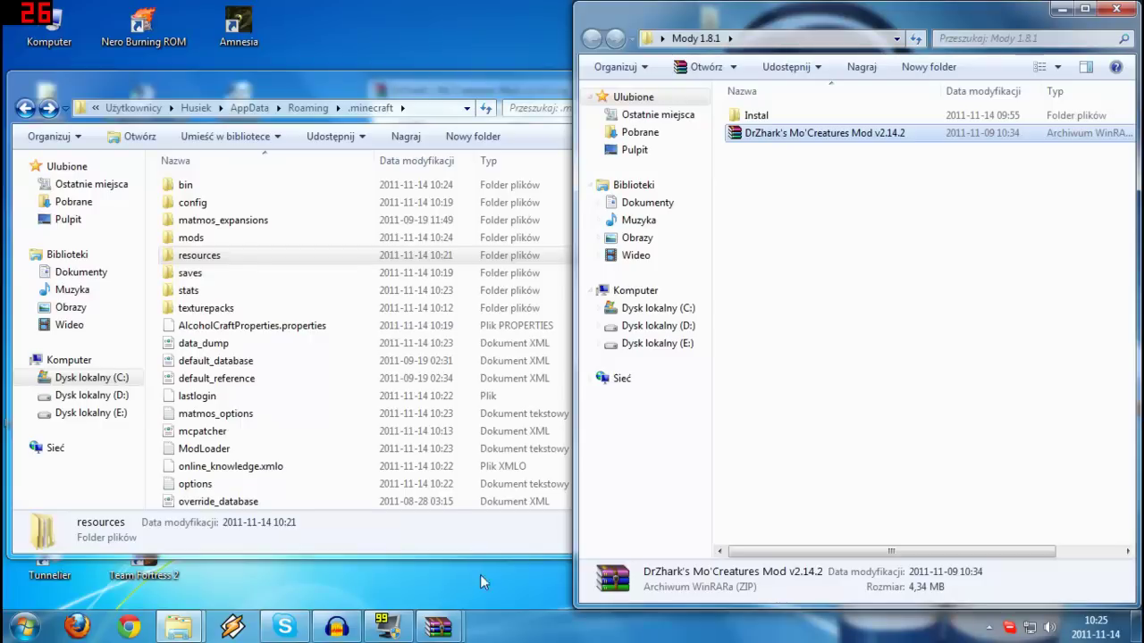
pyautogui.moveTo(438, 628)
pyautogui.click(513, 572)
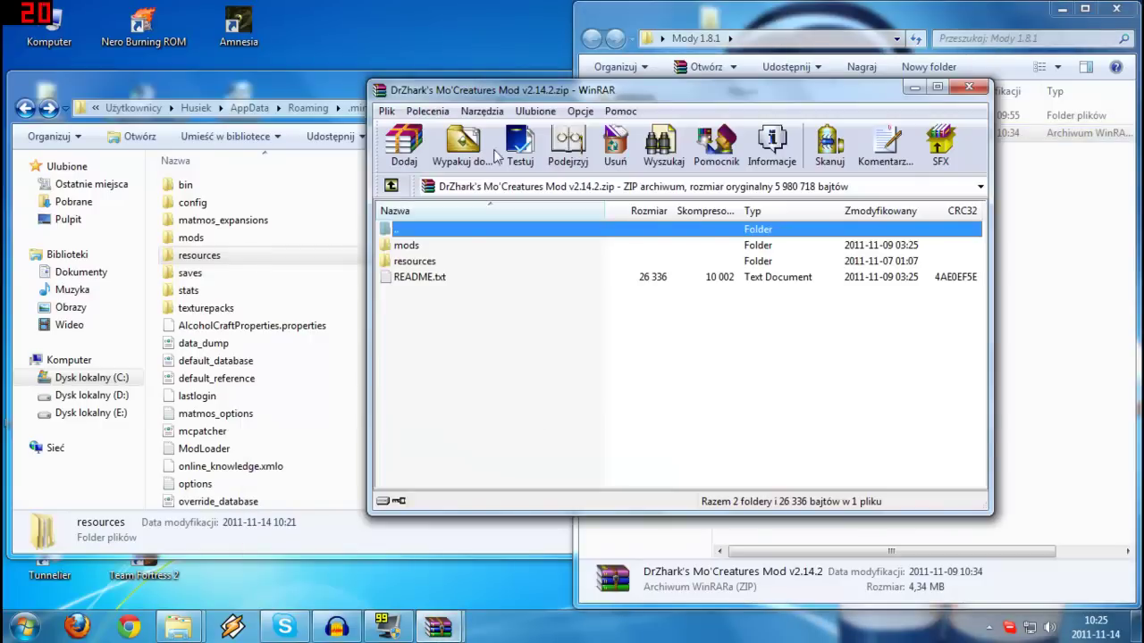
pyautogui.moveTo(501, 91); pyautogui.dragTo(609, 110)
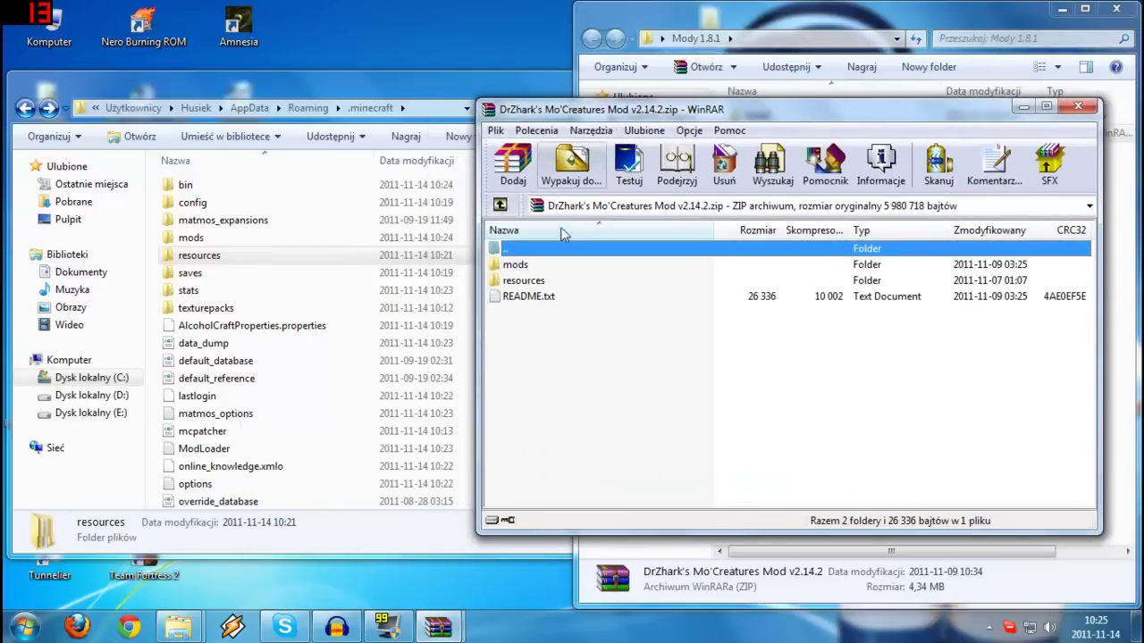
# Copy the mods and resources folders from the Mo'Creatures archive into .minecraft, merging all existing folders.
pyautogui.click(516, 264)
pyautogui.click(536, 280)
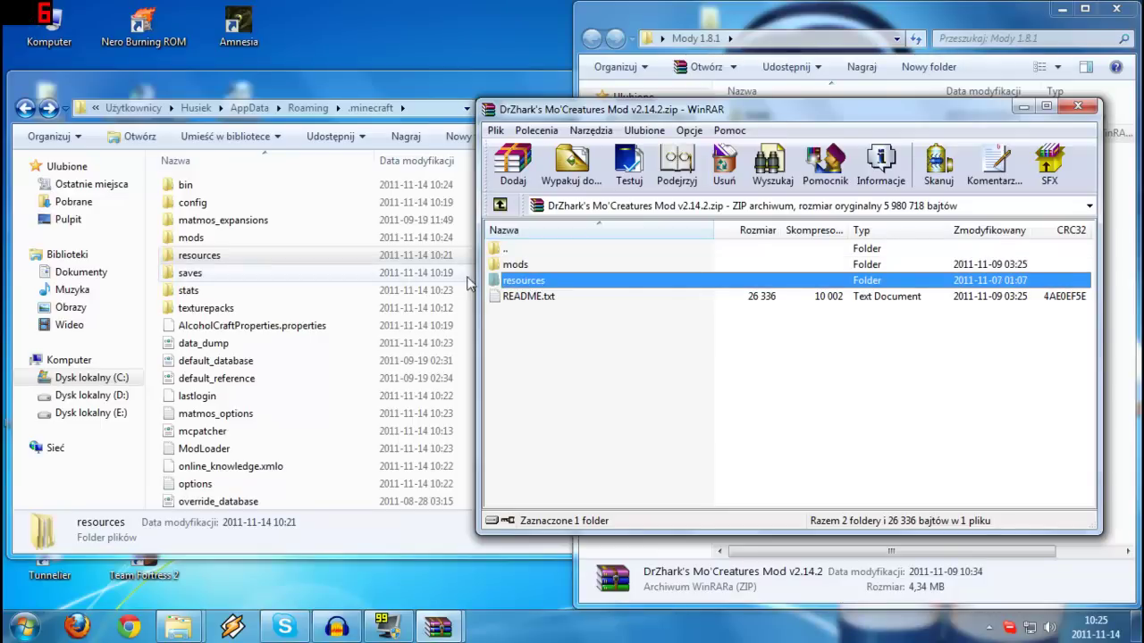
pyautogui.click(266, 240)
pyautogui.click(229, 255)
pyautogui.click(761, 365)
pyautogui.click(760, 363)
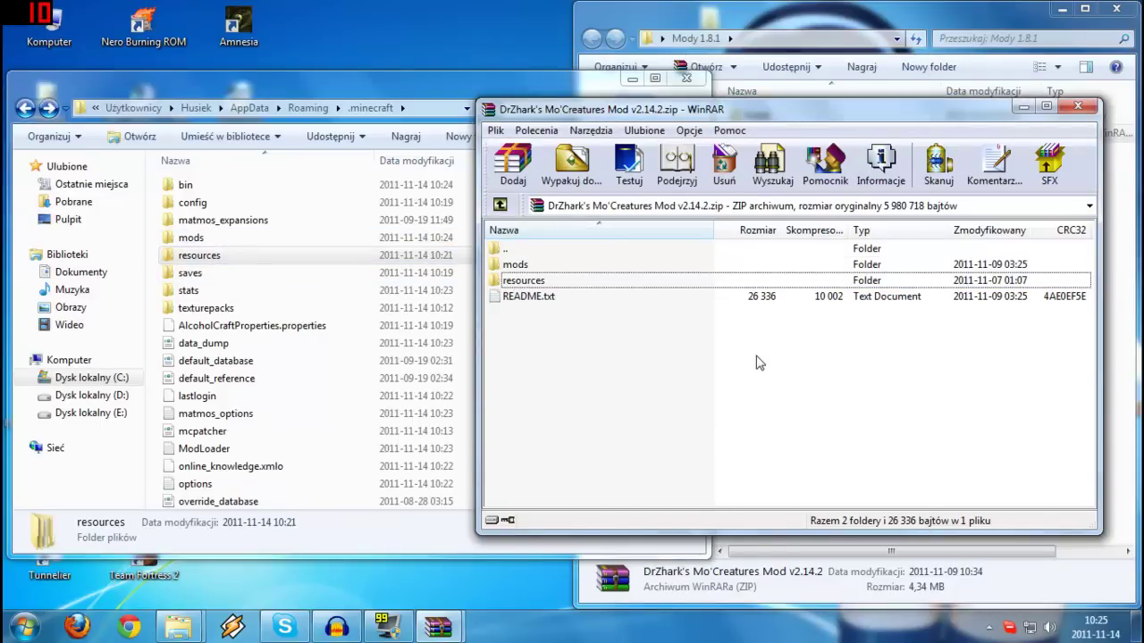
pyautogui.click(541, 266)
pyautogui.keyDown('ctrl'); pyautogui.click(541, 282); pyautogui.keyUp('ctrl')
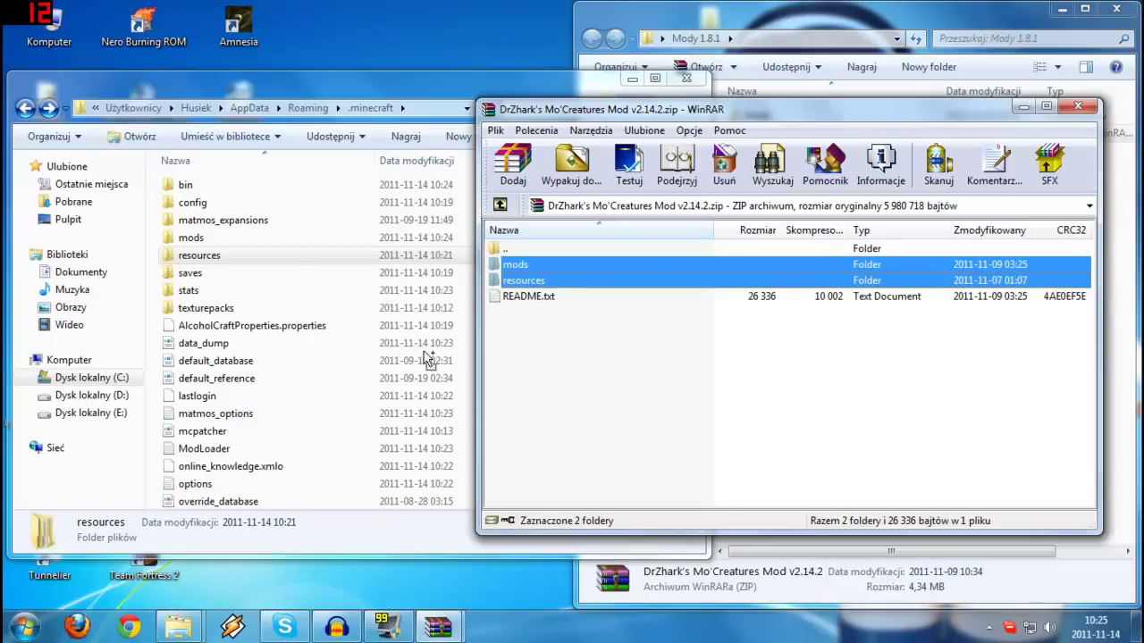
pyautogui.moveTo(427, 360); pyautogui.dragTo(427, 361)
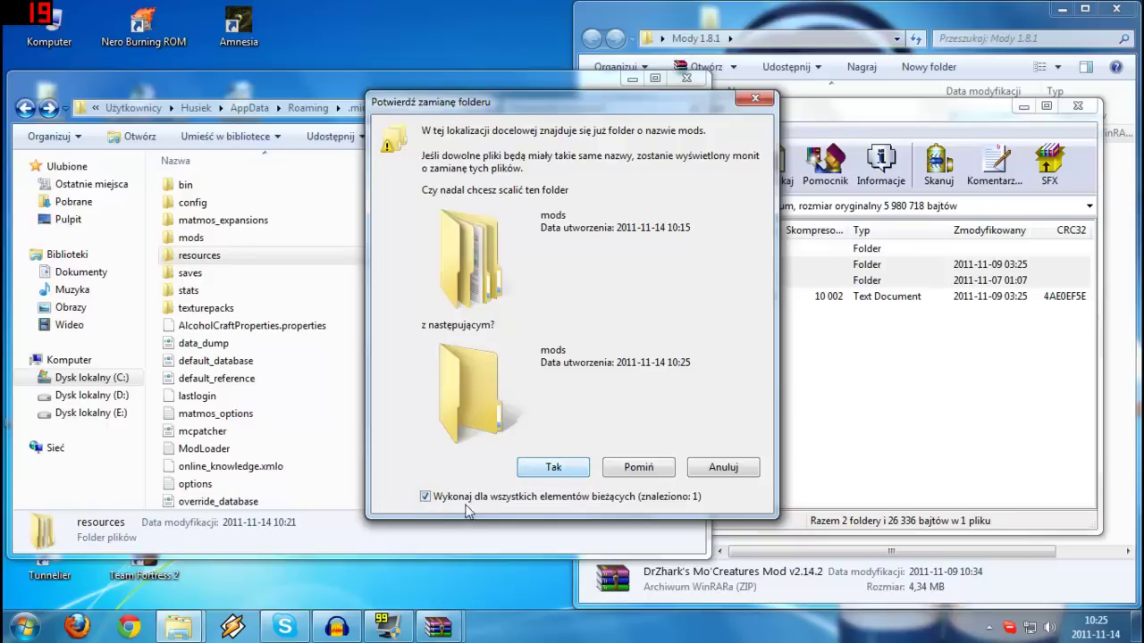
pyautogui.click(552, 472)
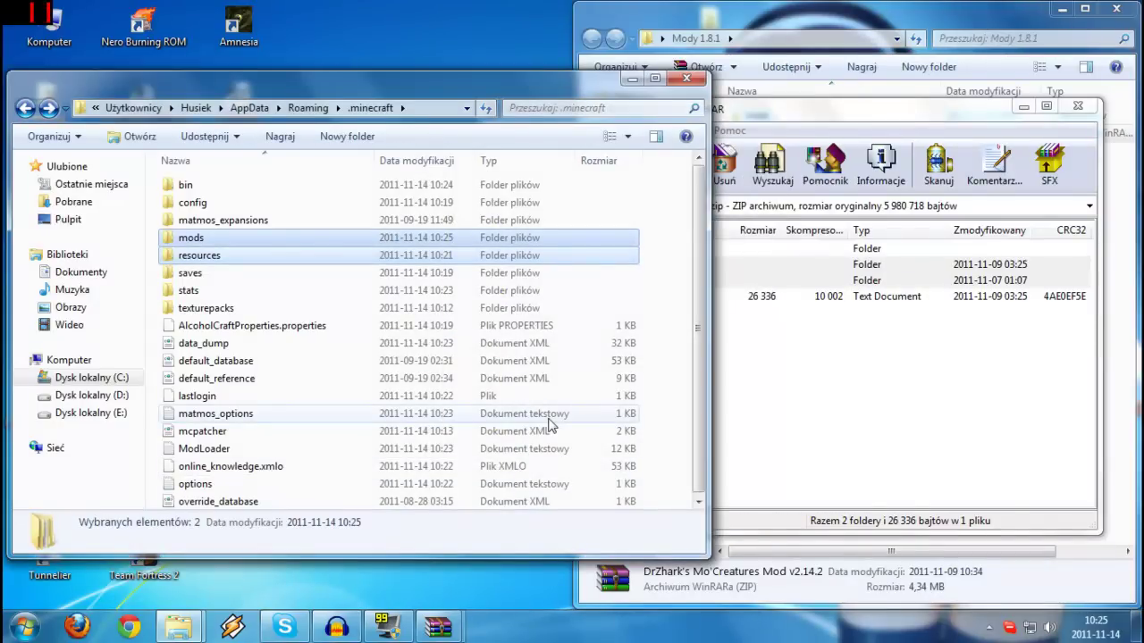
# Close the DrZhark's Mo'Creatures Mod v2.14.2 archive and move its file into the Instal folder.
pyautogui.click(686, 89)
pyautogui.click(1078, 106)
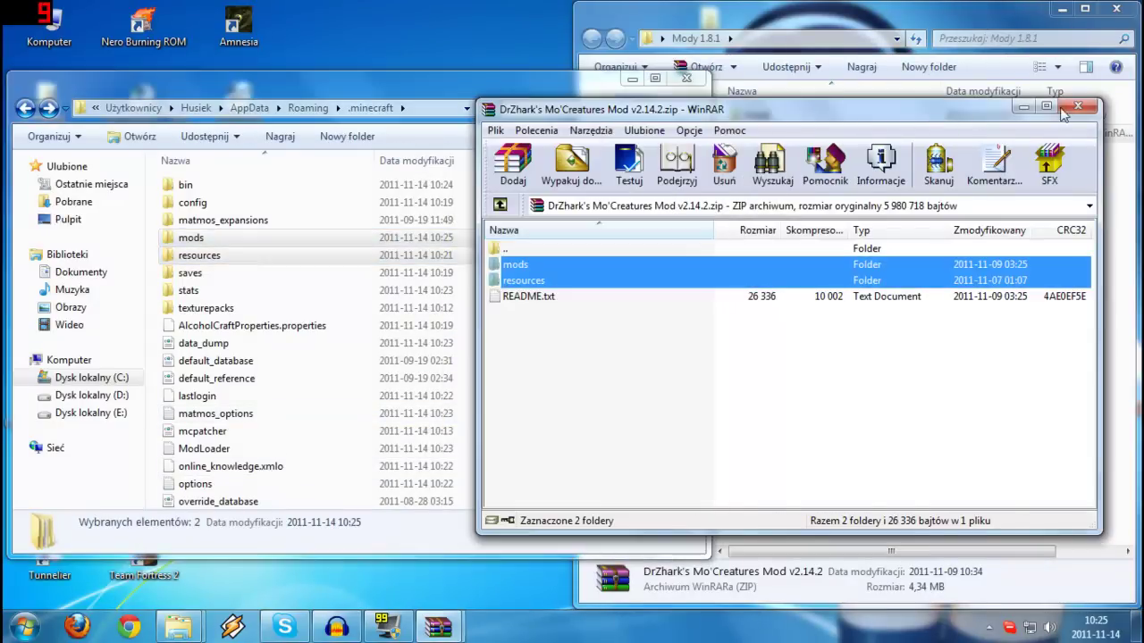
pyautogui.moveTo(783, 136); pyautogui.dragTo(794, 115)
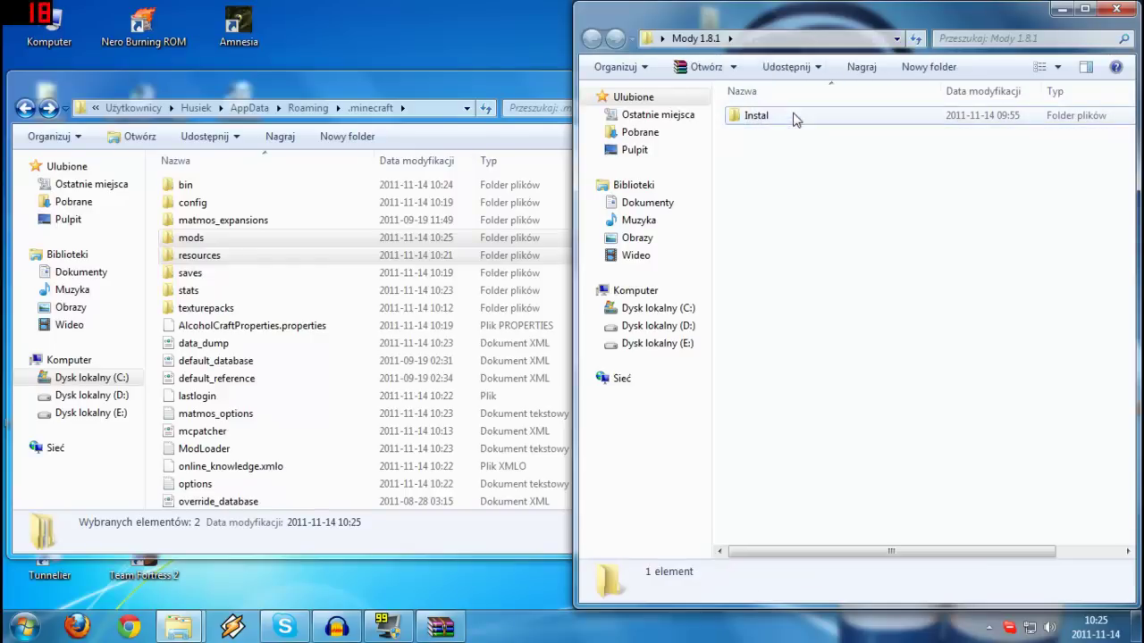
# Close the Mody 1.8.1 and .minecraft folder windows to clear the desktop.
pyautogui.moveTo(1012, 21); pyautogui.dragTo(702, 80)
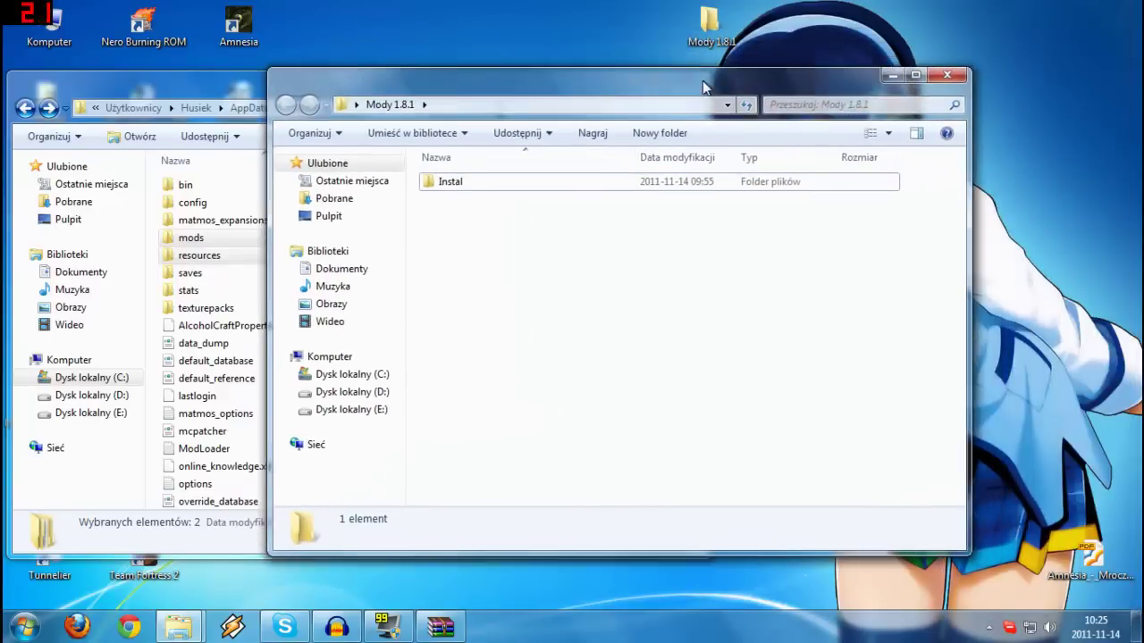
pyautogui.click(945, 78)
pyautogui.moveTo(582, 81); pyautogui.dragTo(798, 79)
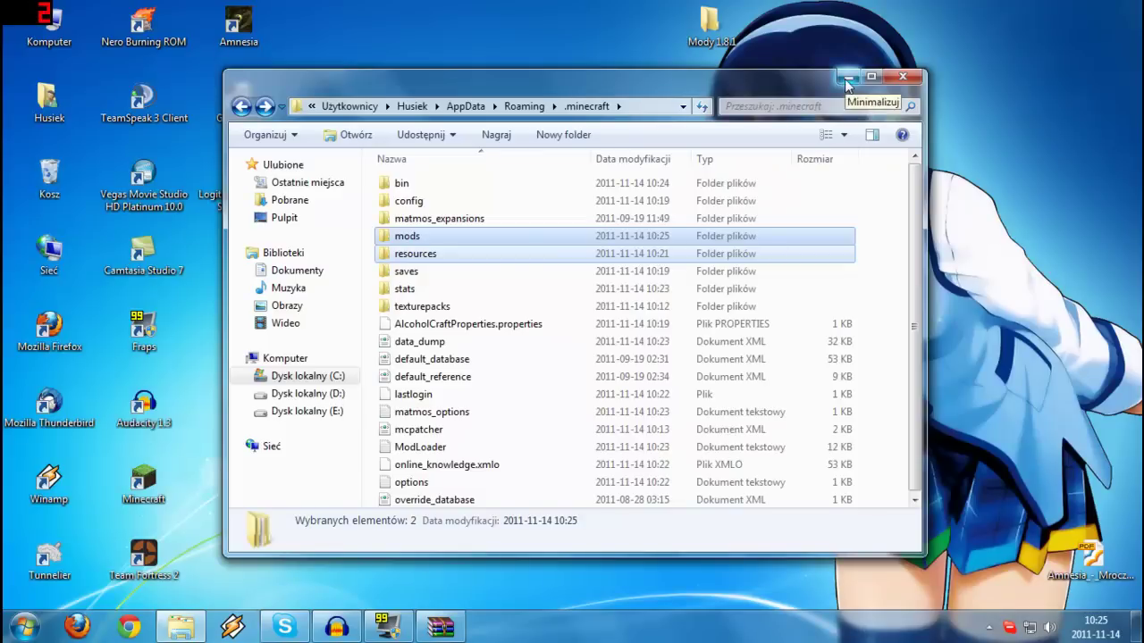
pyautogui.moveTo(655, 77); pyautogui.dragTo(759, 86)
pyautogui.click(951, 78)
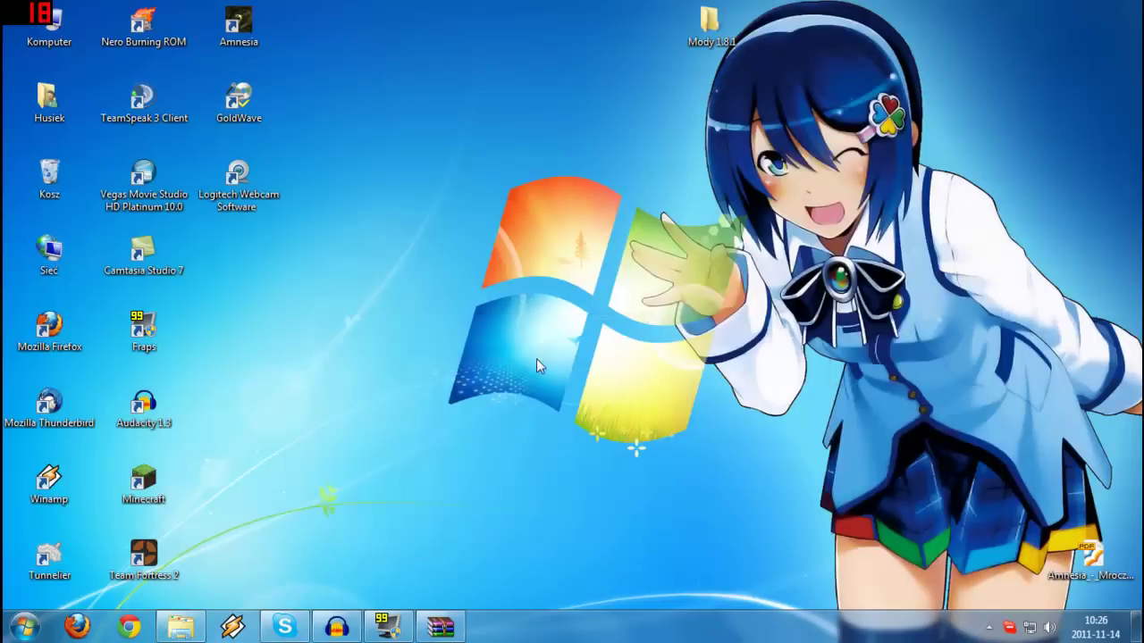
# Launch Minecraft, log in with the remembered account and load the first singleplayer world.
pyautogui.doubleClick(143, 483)
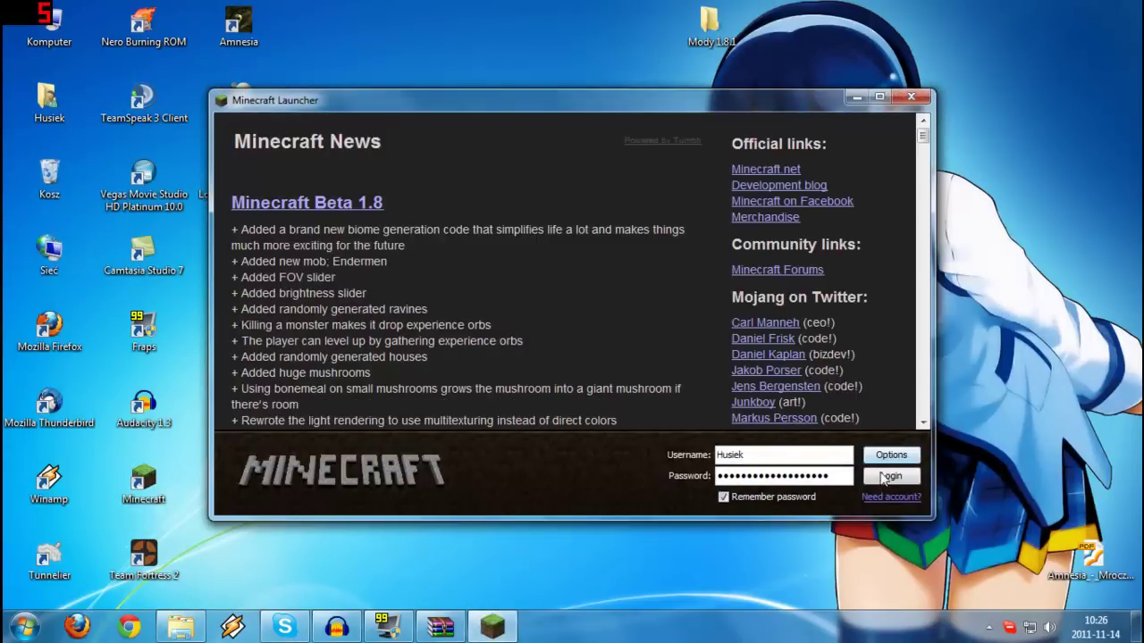
pyautogui.click(884, 476)
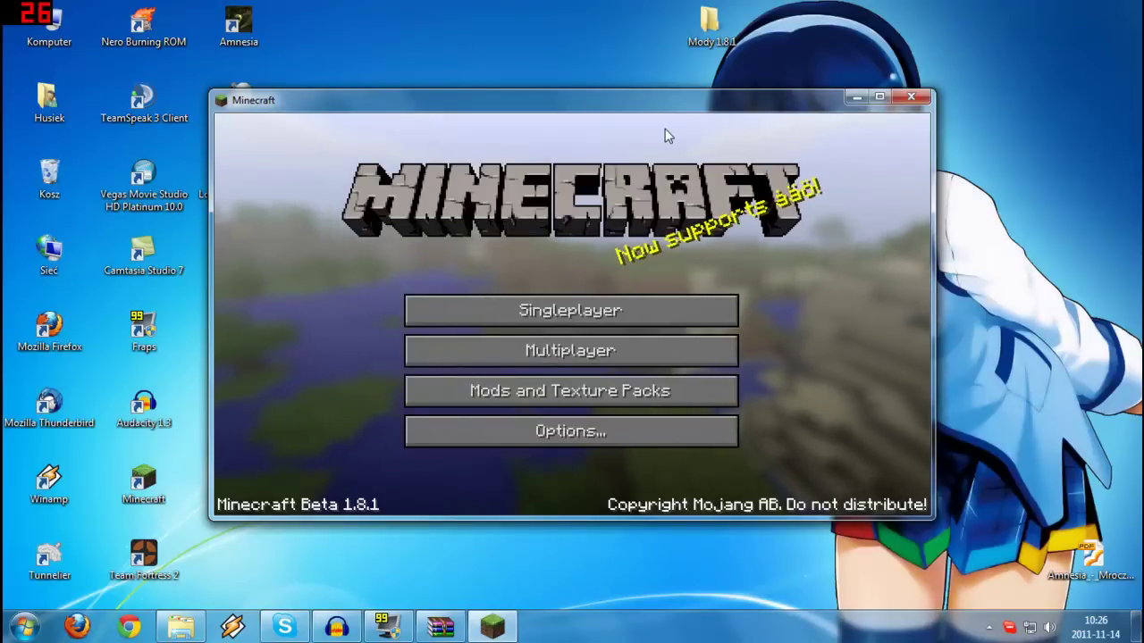
pyautogui.click(586, 315)
pyautogui.doubleClick(485, 329)
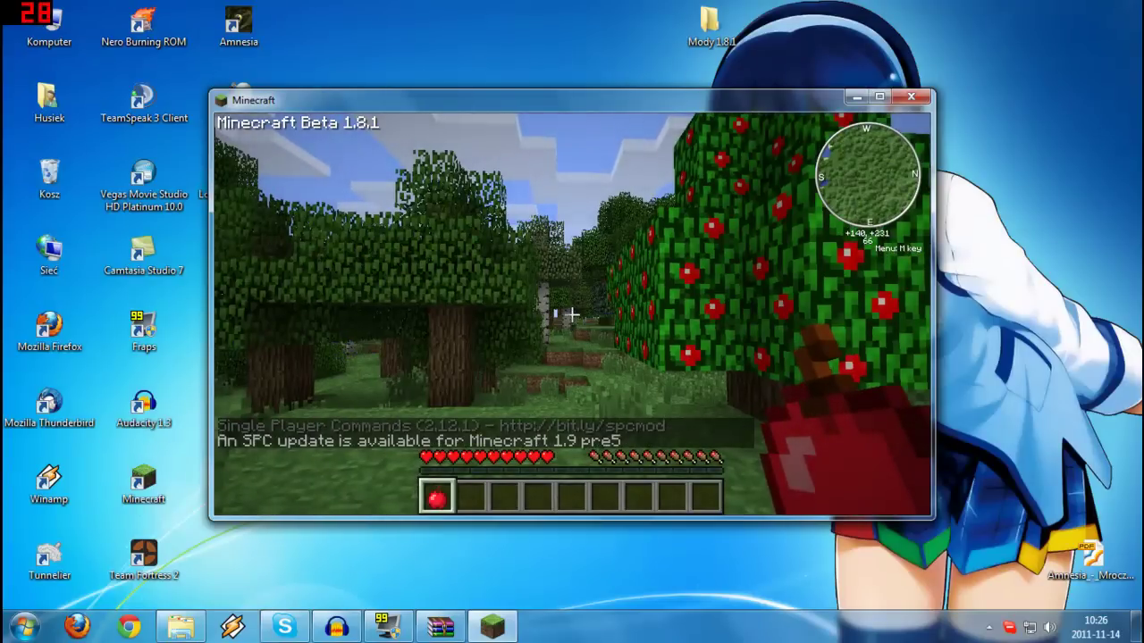
pyautogui.press('w')
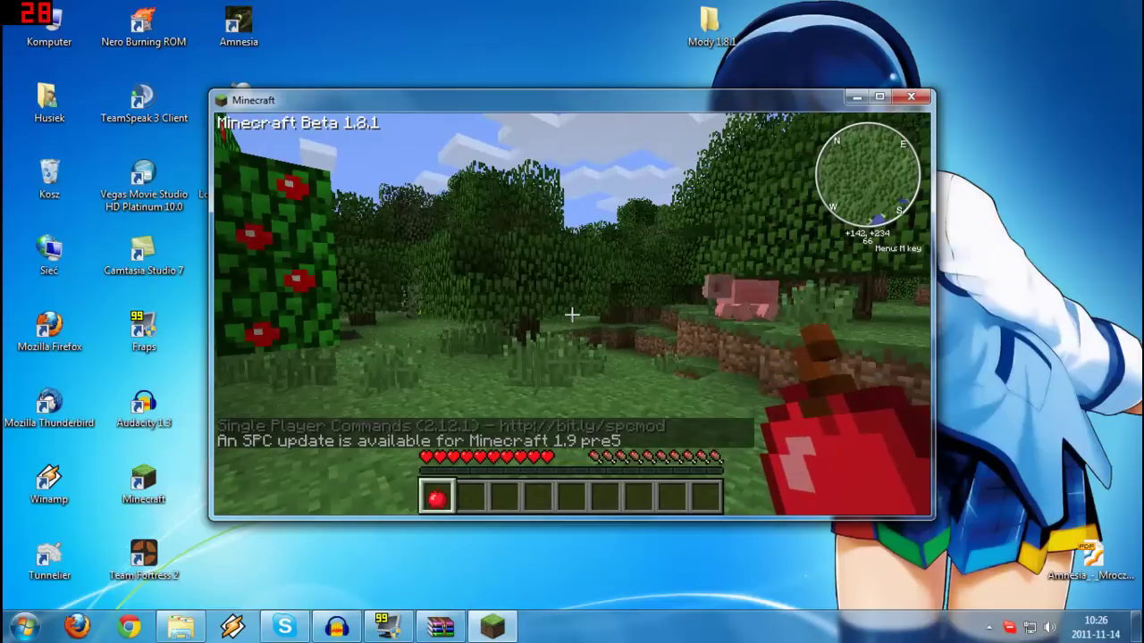
# Lower the game's sound to 9% and music to 21% in the options and return to the world.
pyautogui.press('Escape')
pyautogui.click(557, 364)
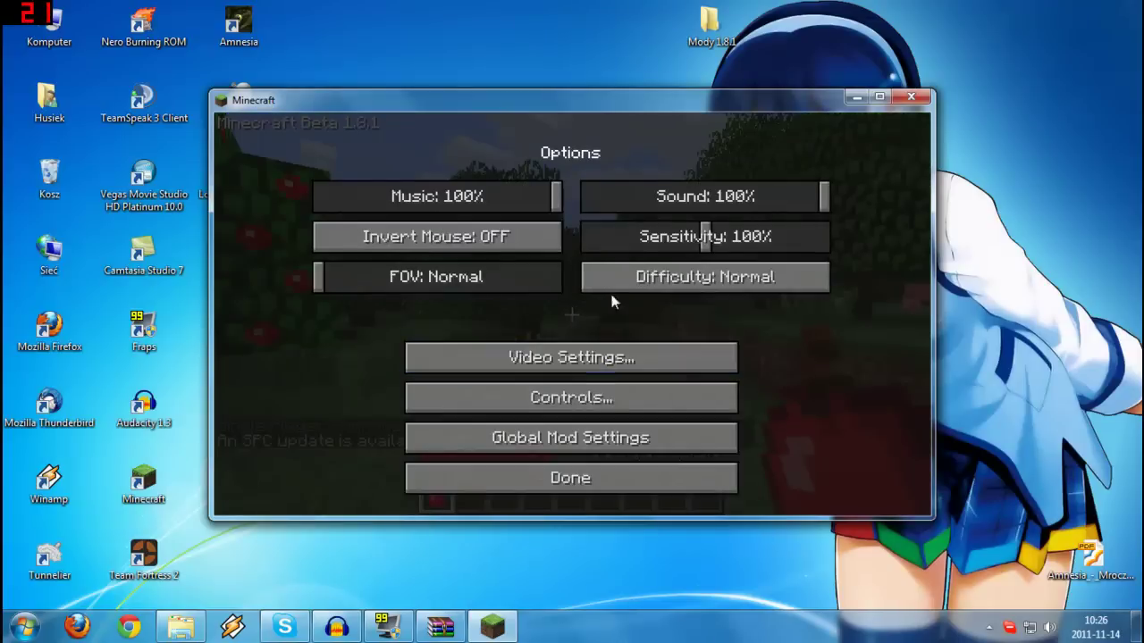
pyautogui.moveTo(662, 200); pyautogui.dragTo(612, 202)
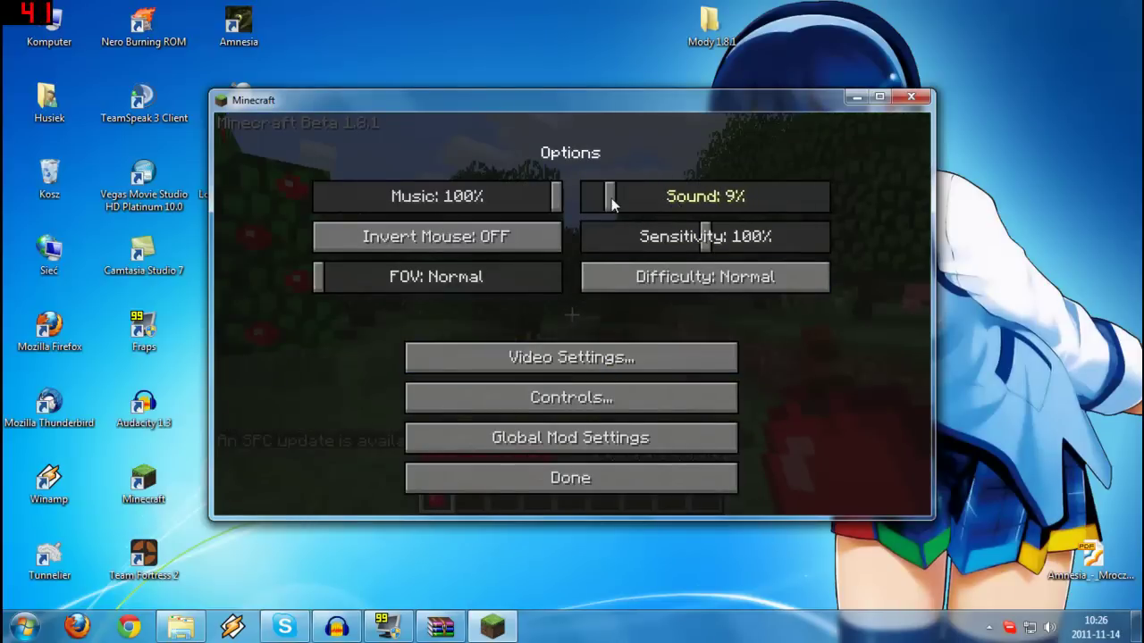
pyautogui.click(369, 203)
pyautogui.click(515, 479)
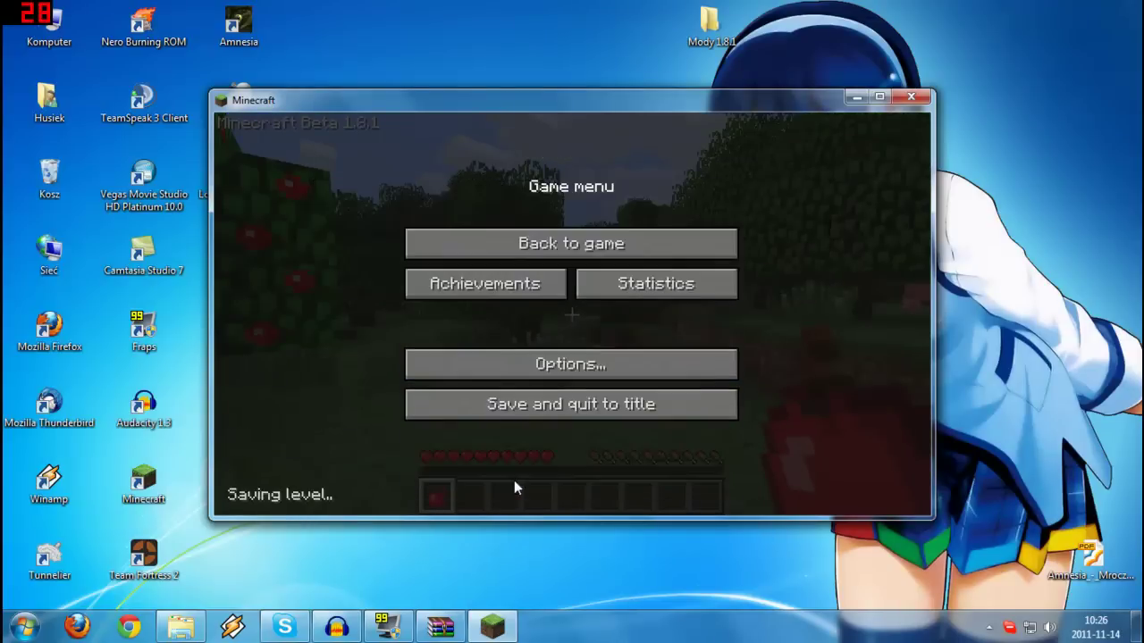
pyautogui.click(534, 243)
# Explore the forest on foot past the apple trees and along the lake to look for the mod's creatures.
pyautogui.press('w')
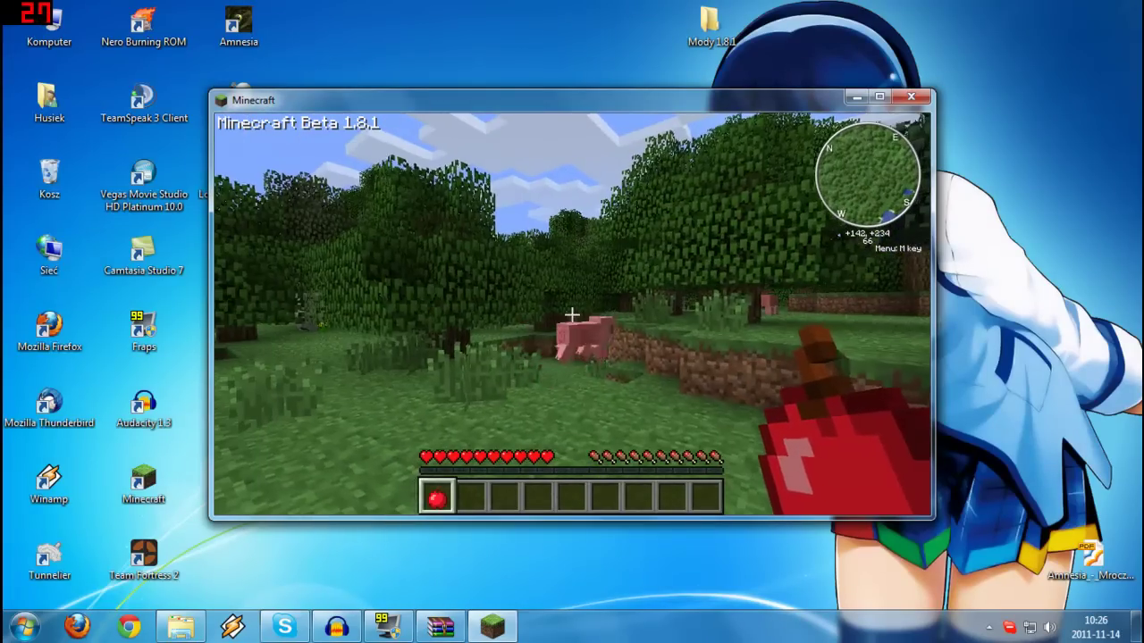
pyautogui.press('w')
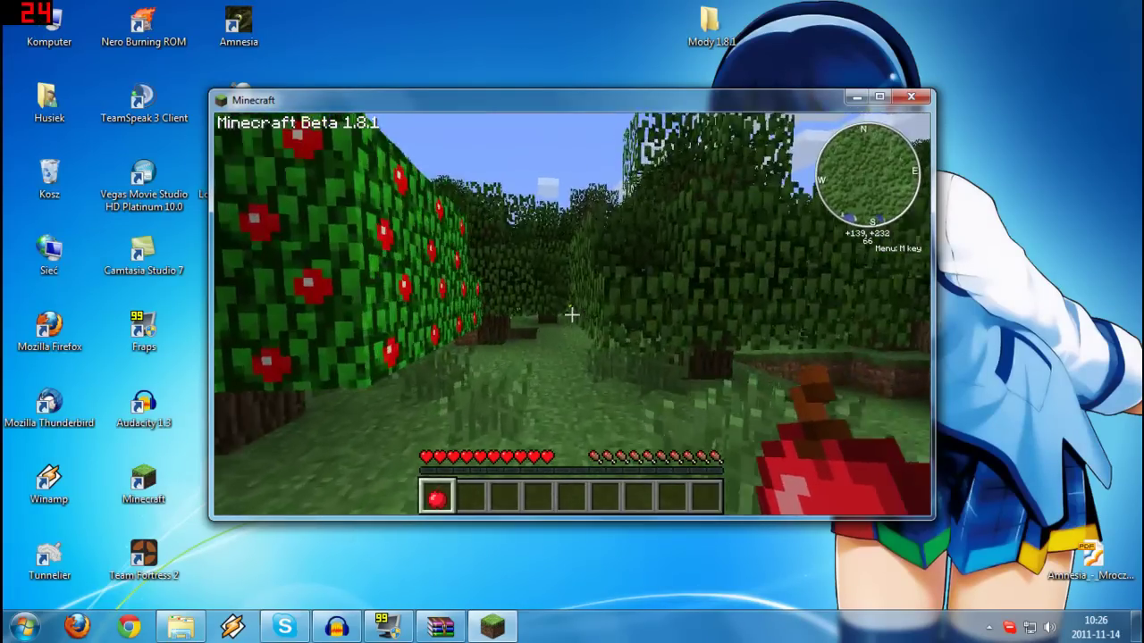
pyautogui.press('w')
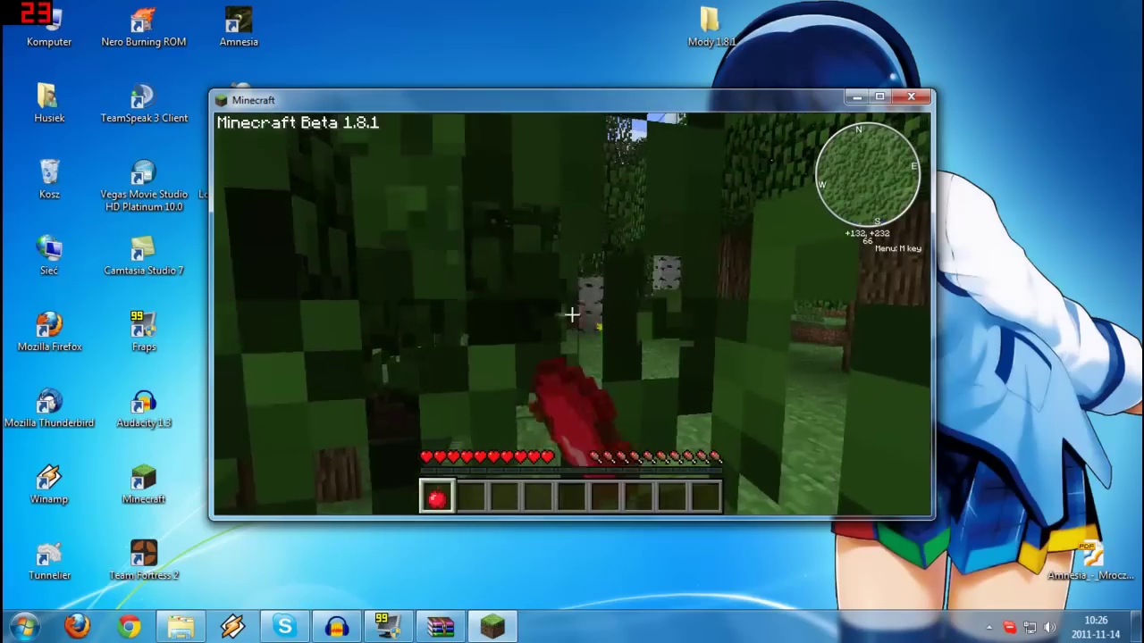
pyautogui.press('w')
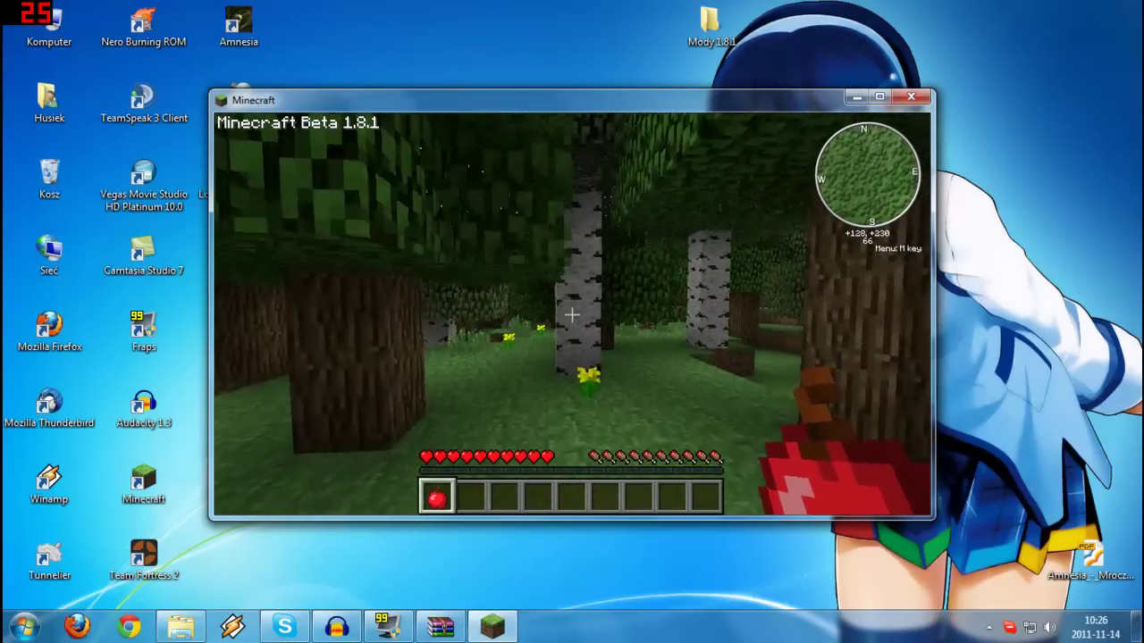
pyautogui.press('w')
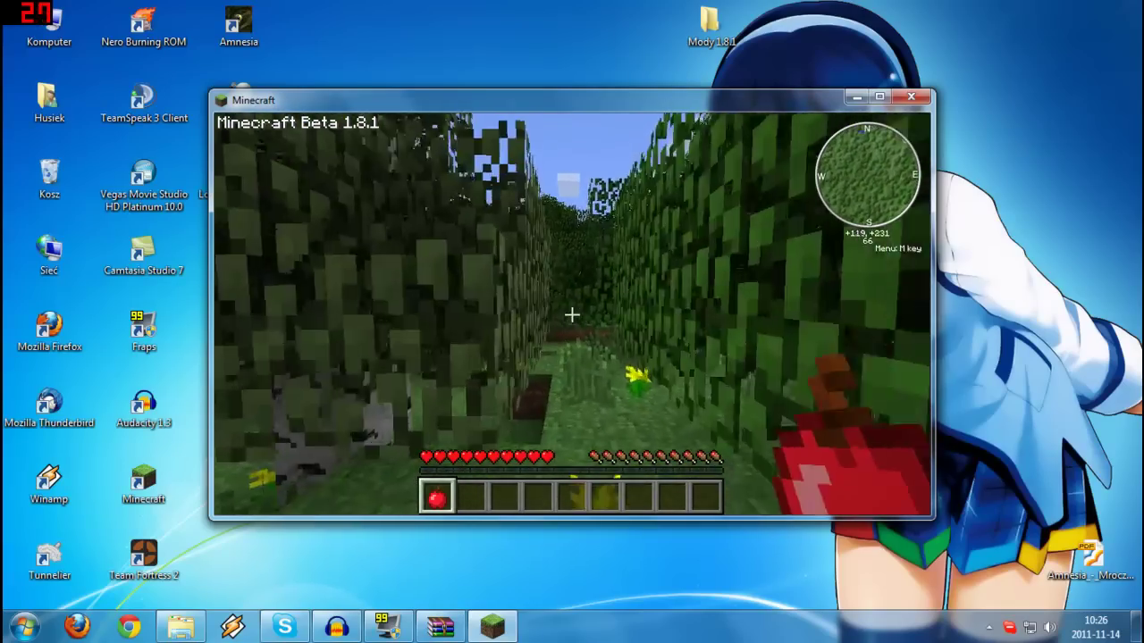
pyautogui.press('w')
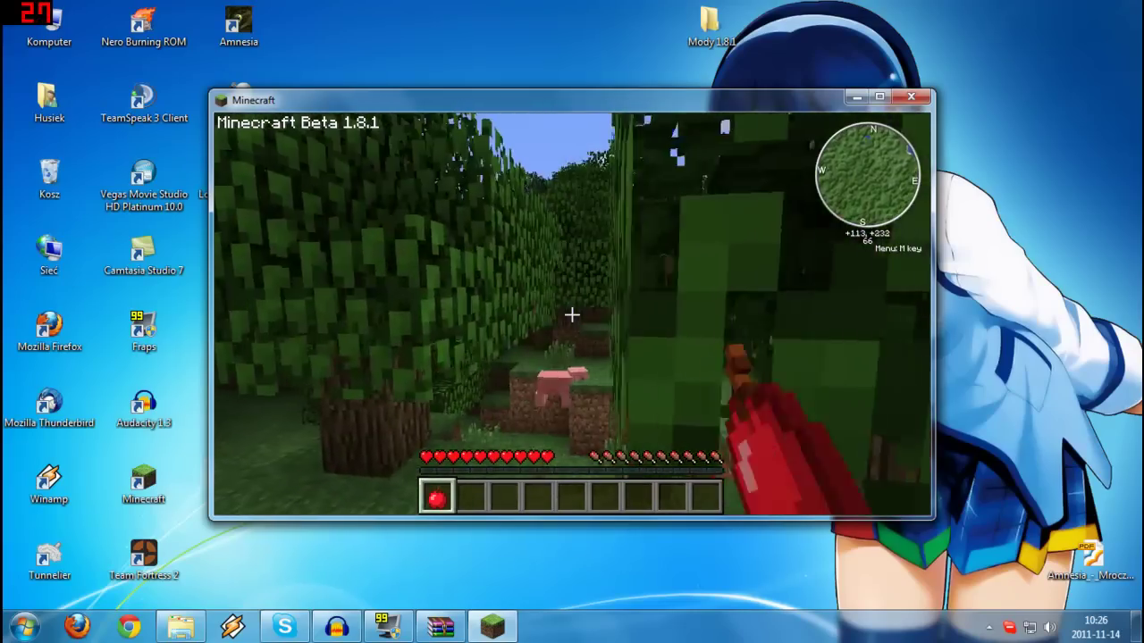
pyautogui.press('w')
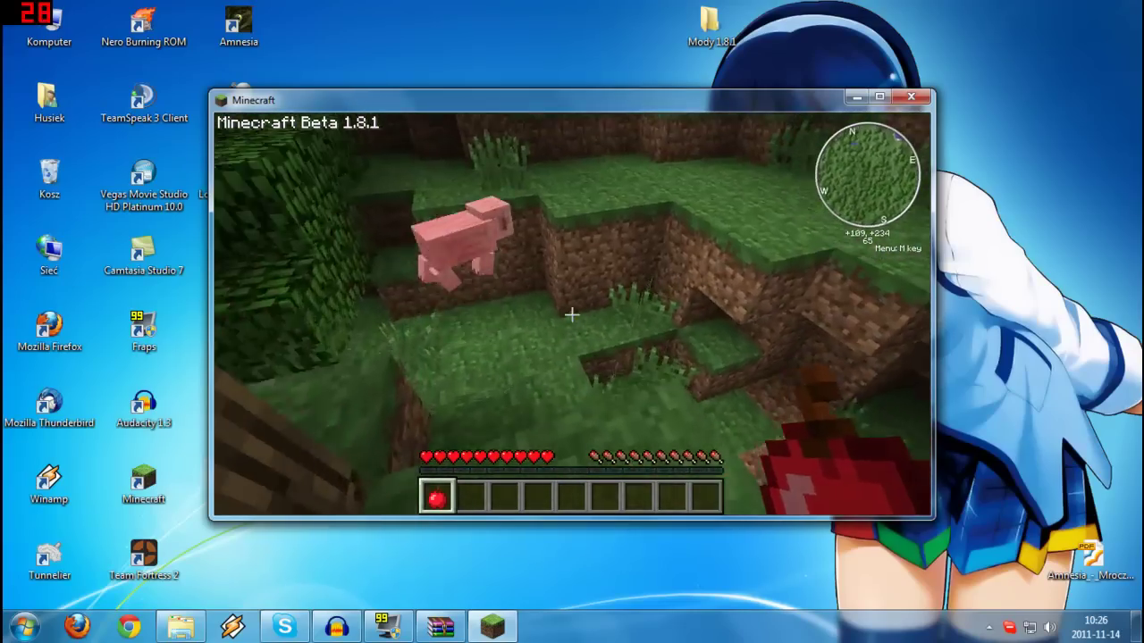
pyautogui.press('w')
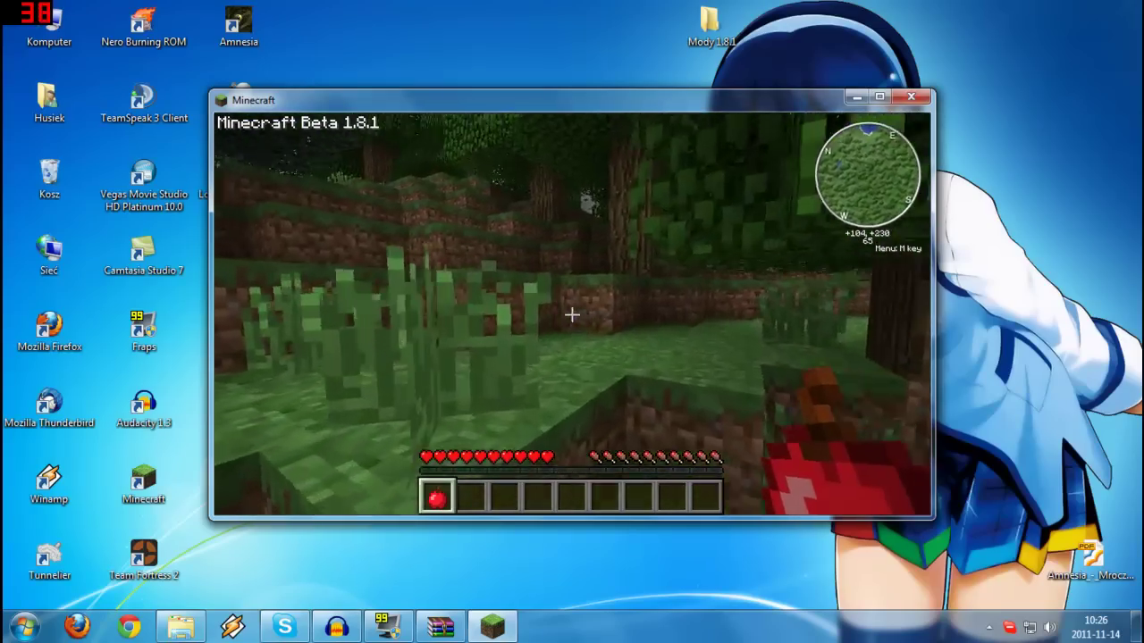
pyautogui.press('w')
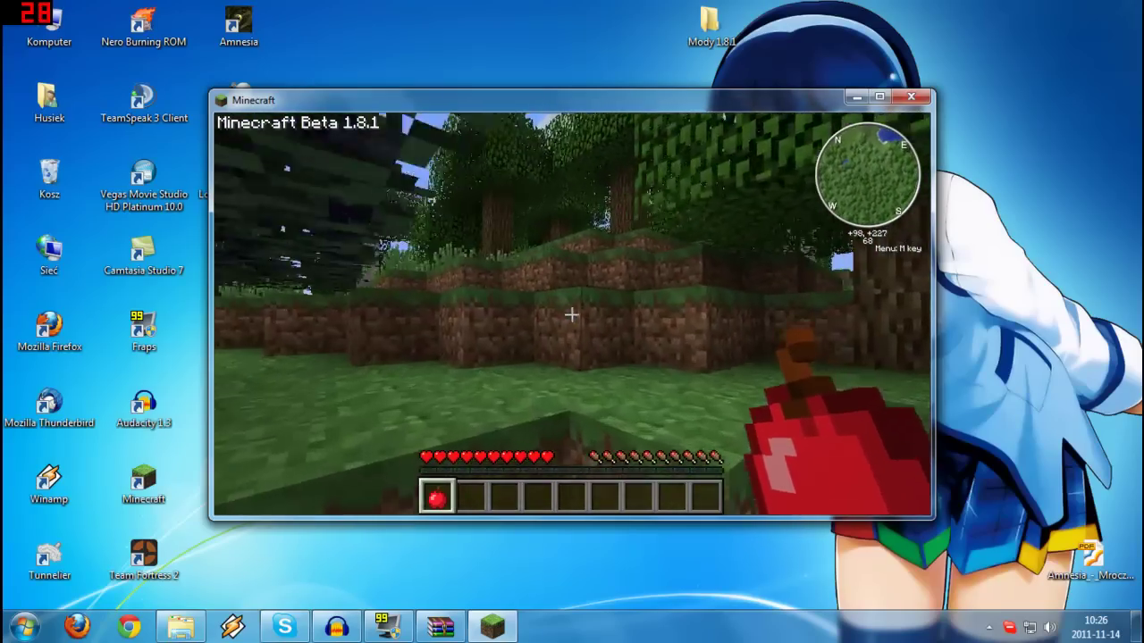
pyautogui.press('w')
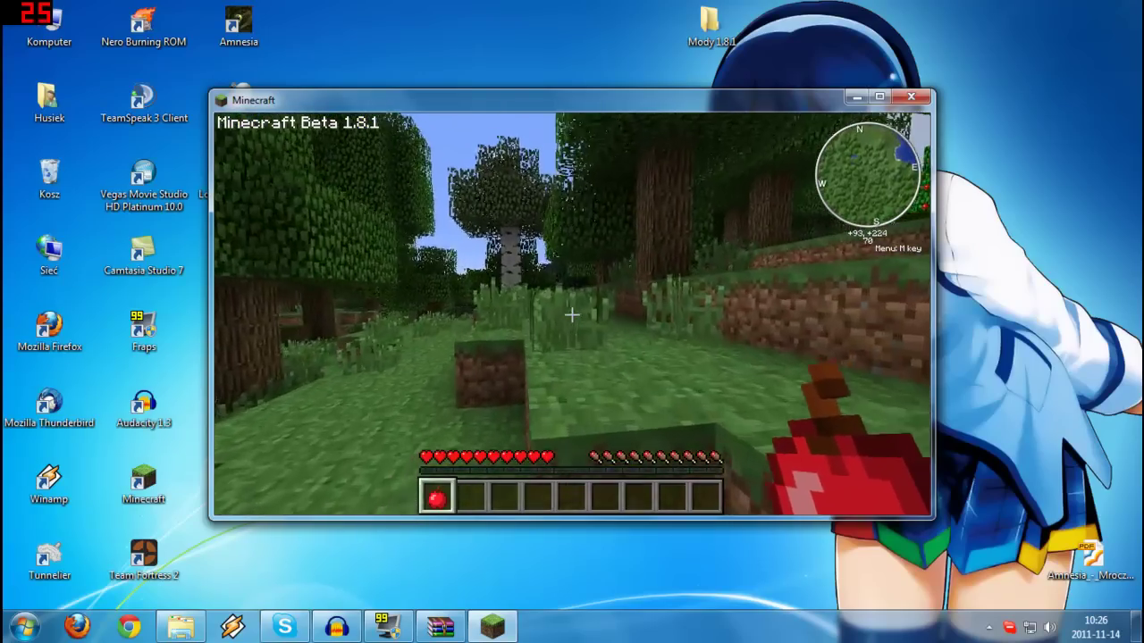
pyautogui.press('w')
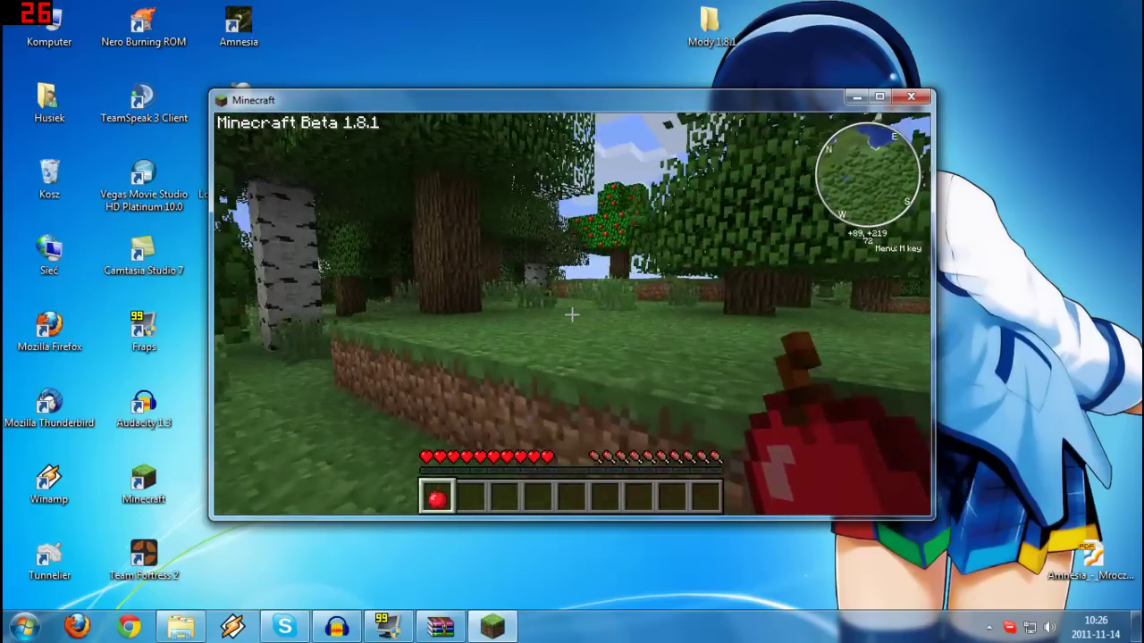
pyautogui.press('w')
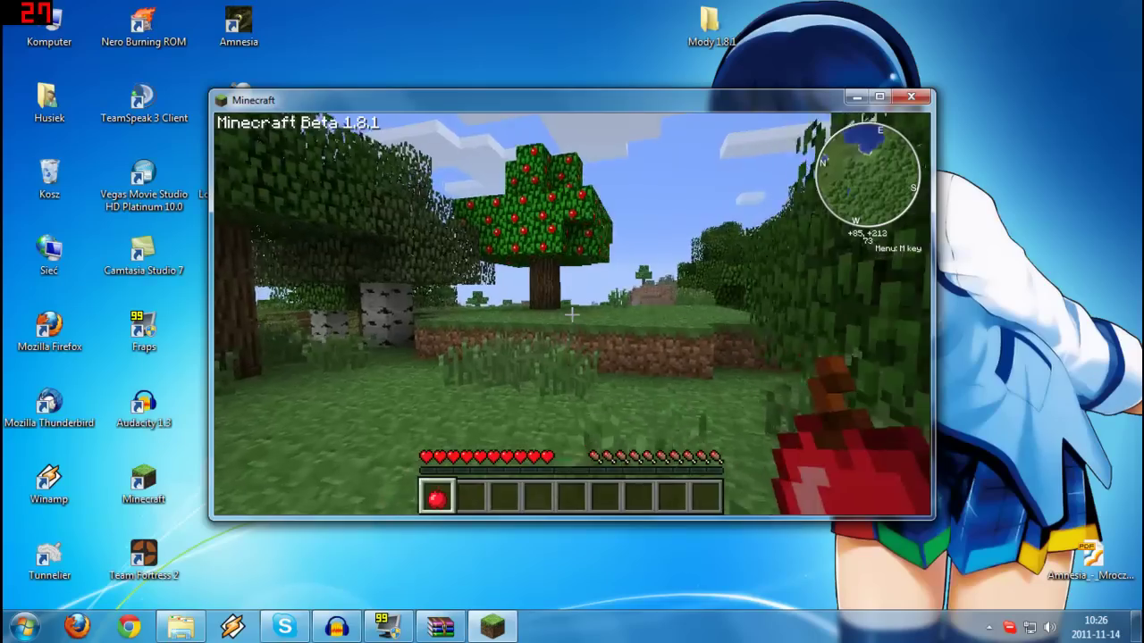
pyautogui.press('w')
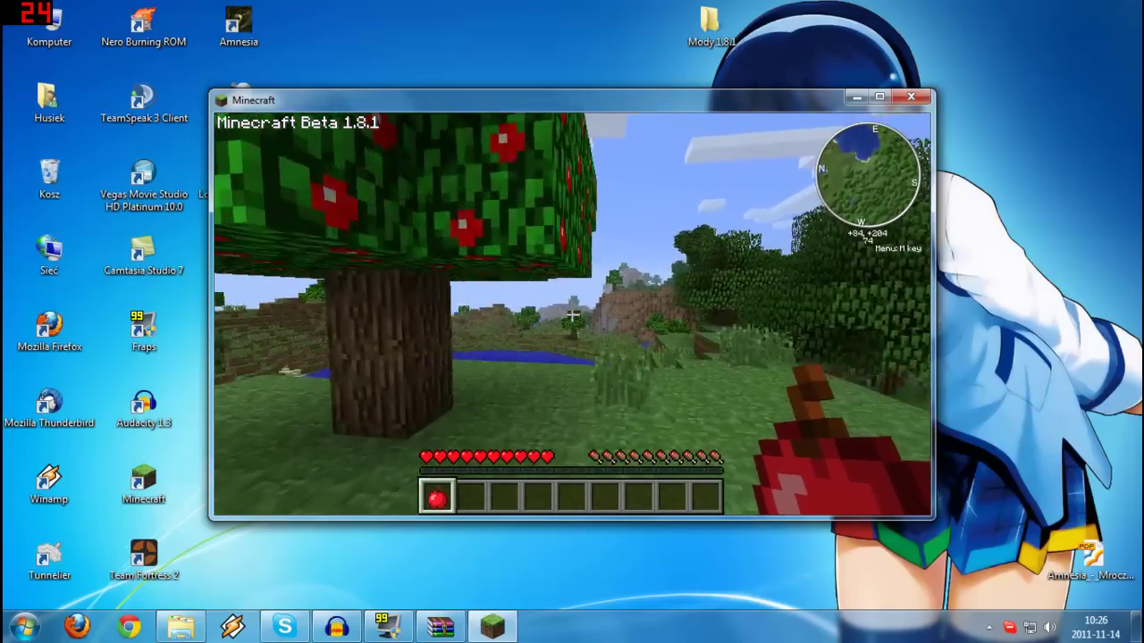
pyautogui.press('w')
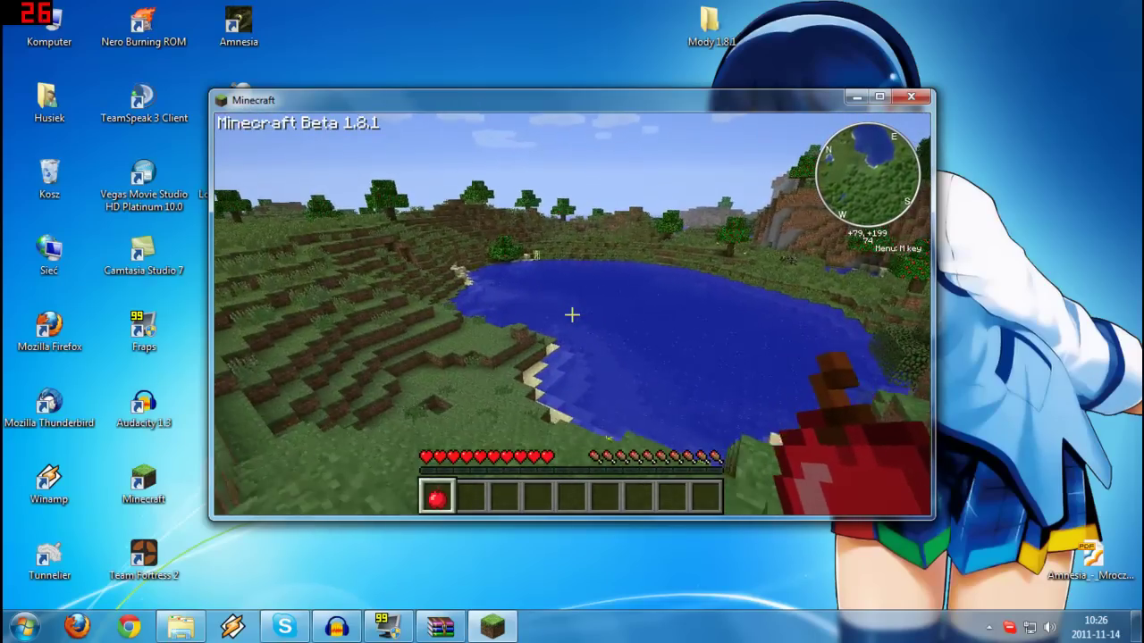
pyautogui.press('w')
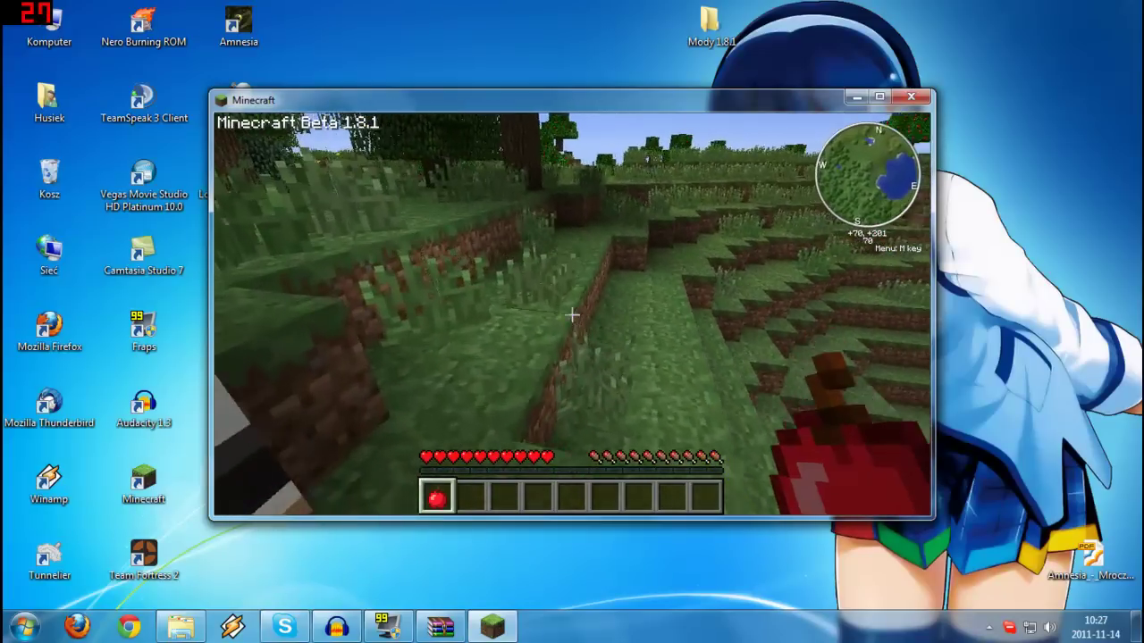
# Check the Hunter Creatures settings of DrZhark's Mo'Creatures in the global mod settings and go back to the game.
pyautogui.press('Escape')
pyautogui.click(566, 365)
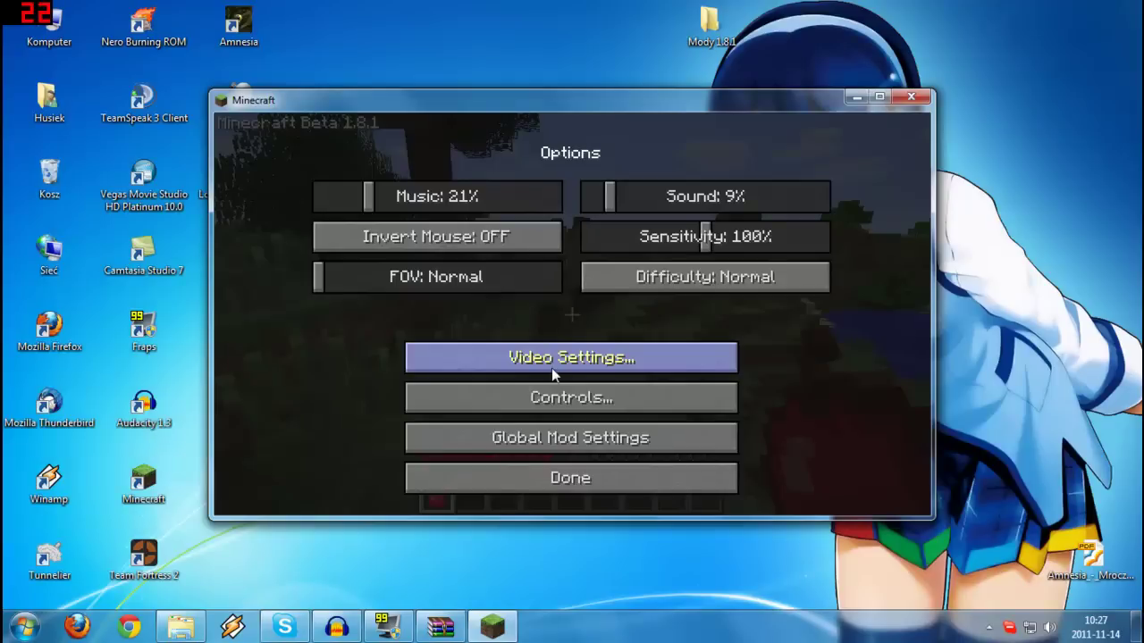
pyautogui.click(596, 435)
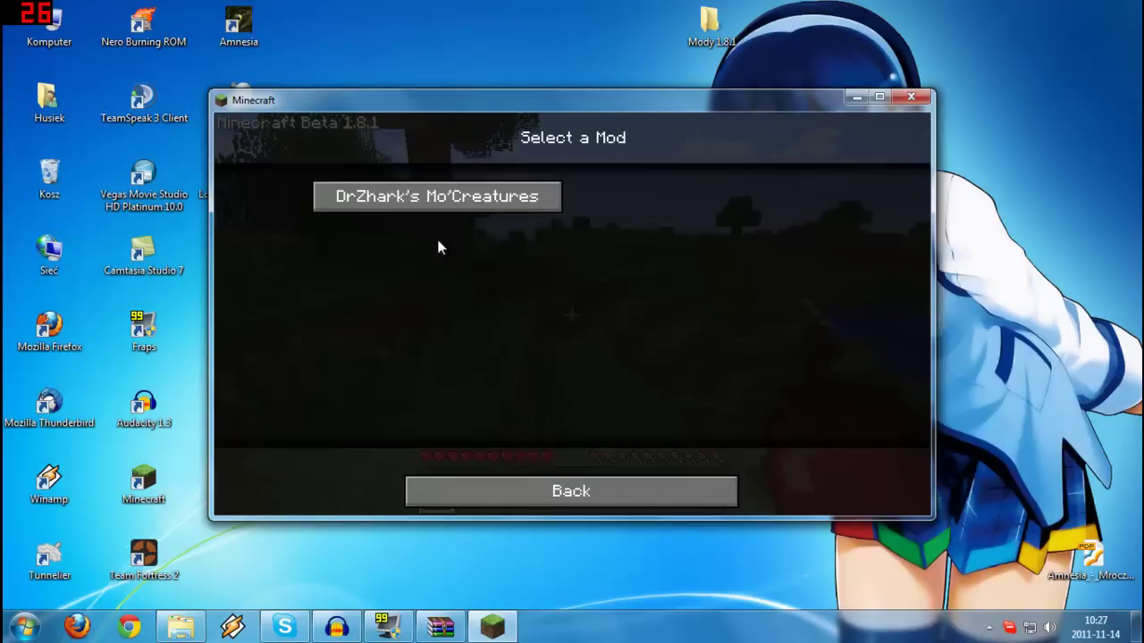
pyautogui.click(400, 202)
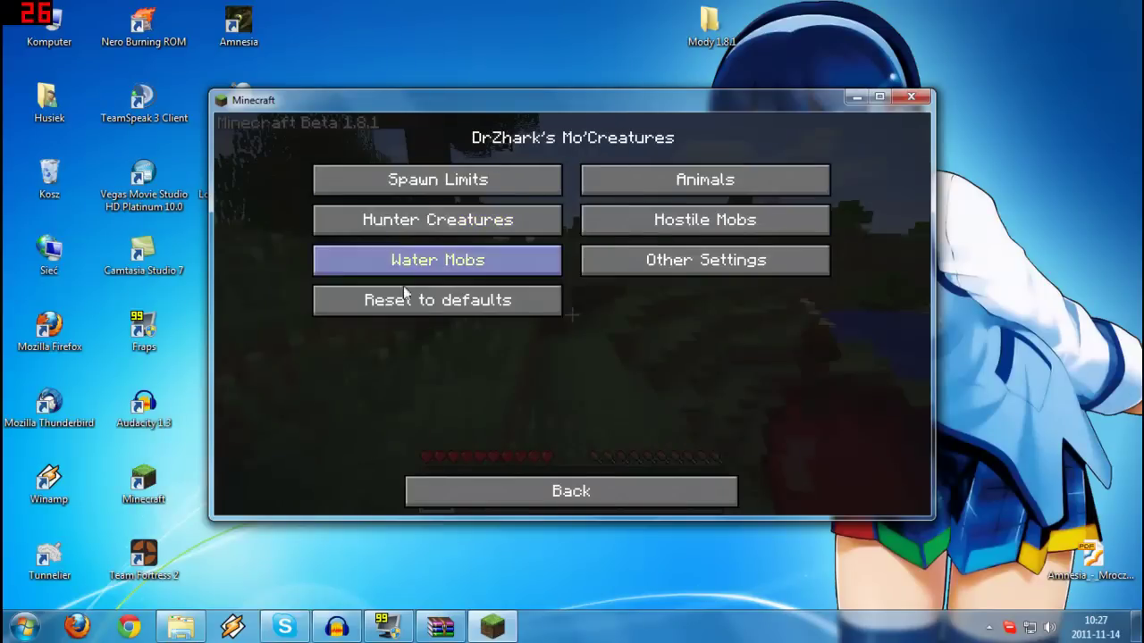
pyautogui.click(430, 222)
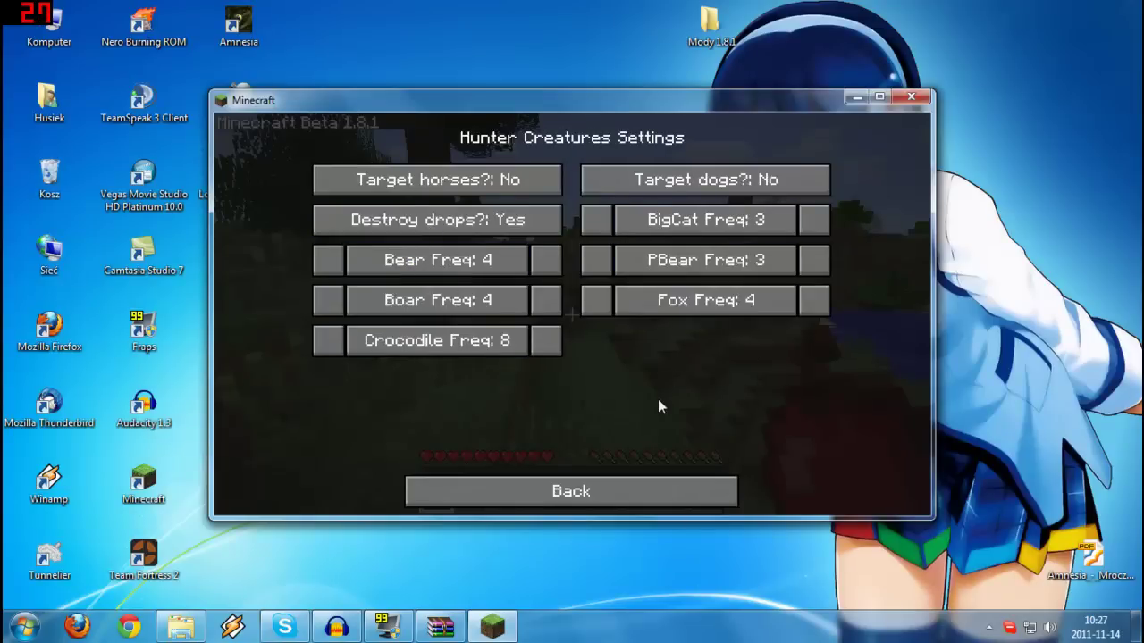
pyautogui.click(561, 482)
pyautogui.click(562, 482)
pyautogui.click(562, 482)
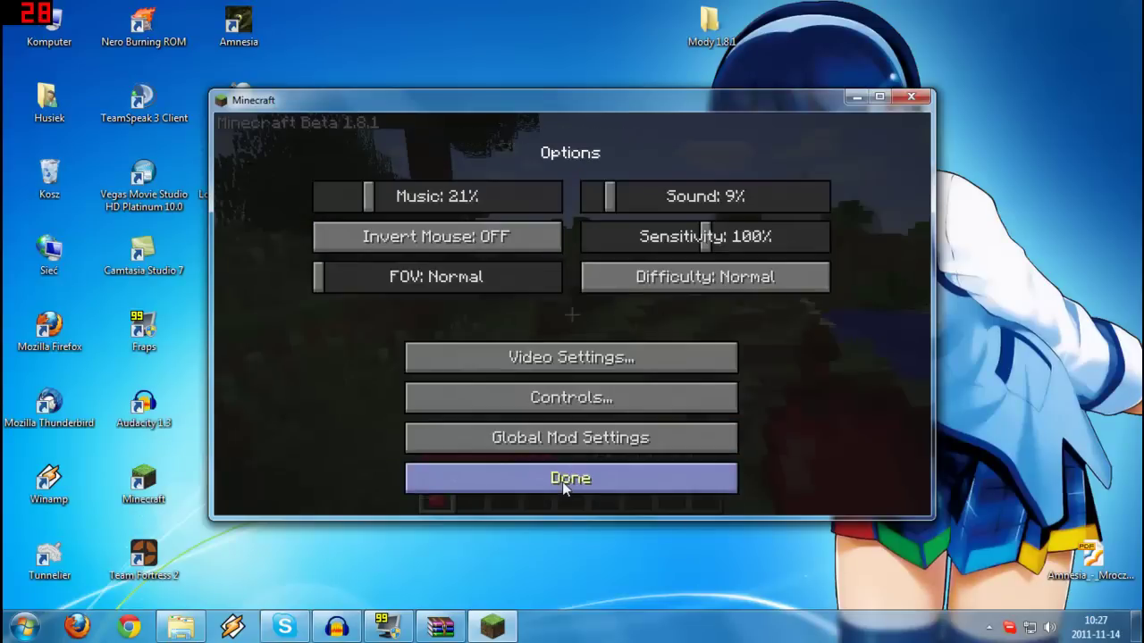
pyautogui.click(562, 481)
pyautogui.press('Escape')
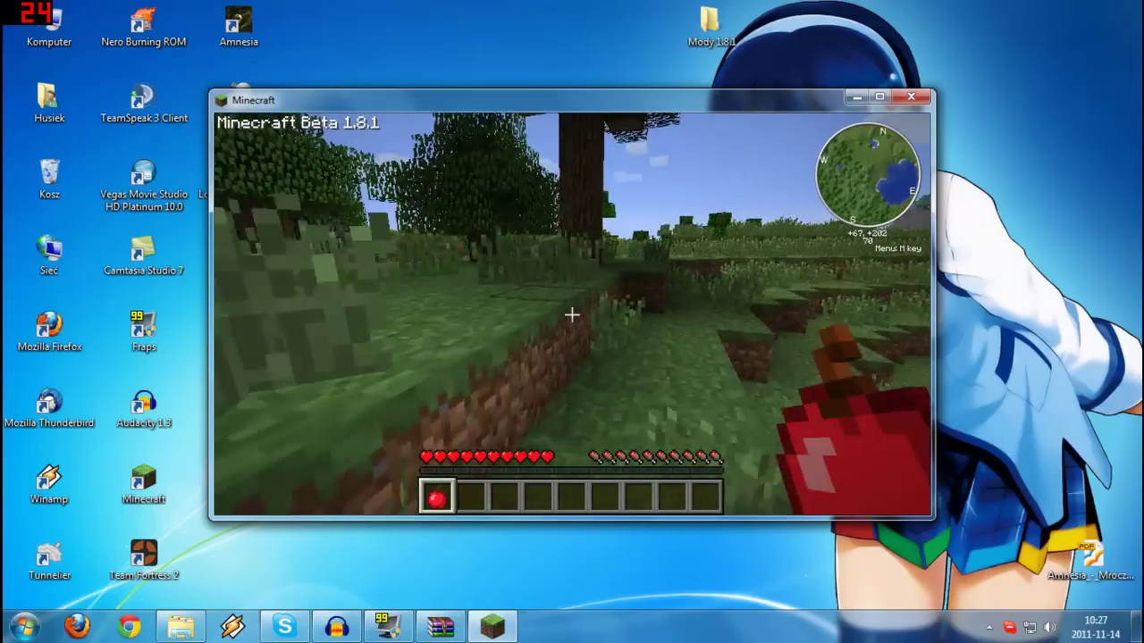
# Walk through the tall grass and apple trees near the lake to search for Mo'Creatures animals.
pyautogui.press('w')
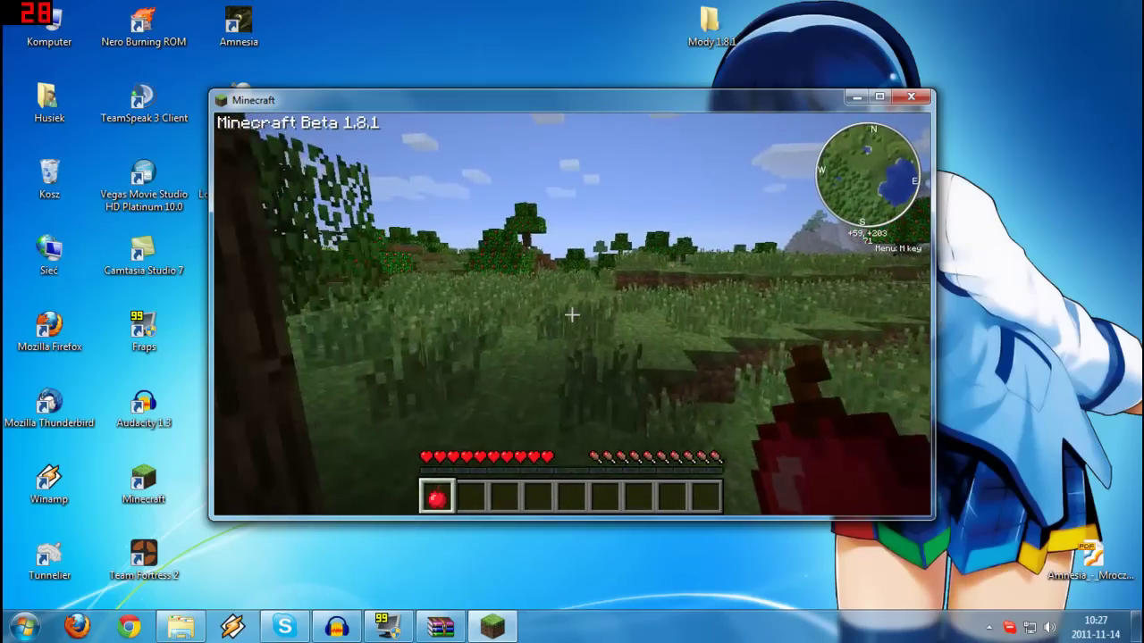
pyautogui.press('w')
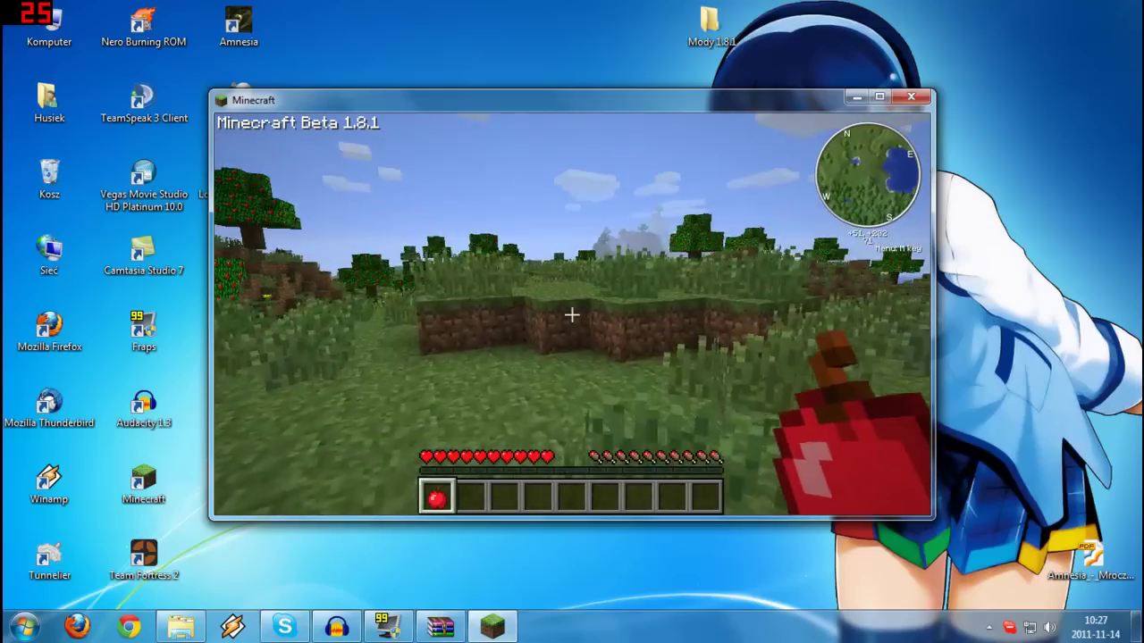
pyautogui.press('w')
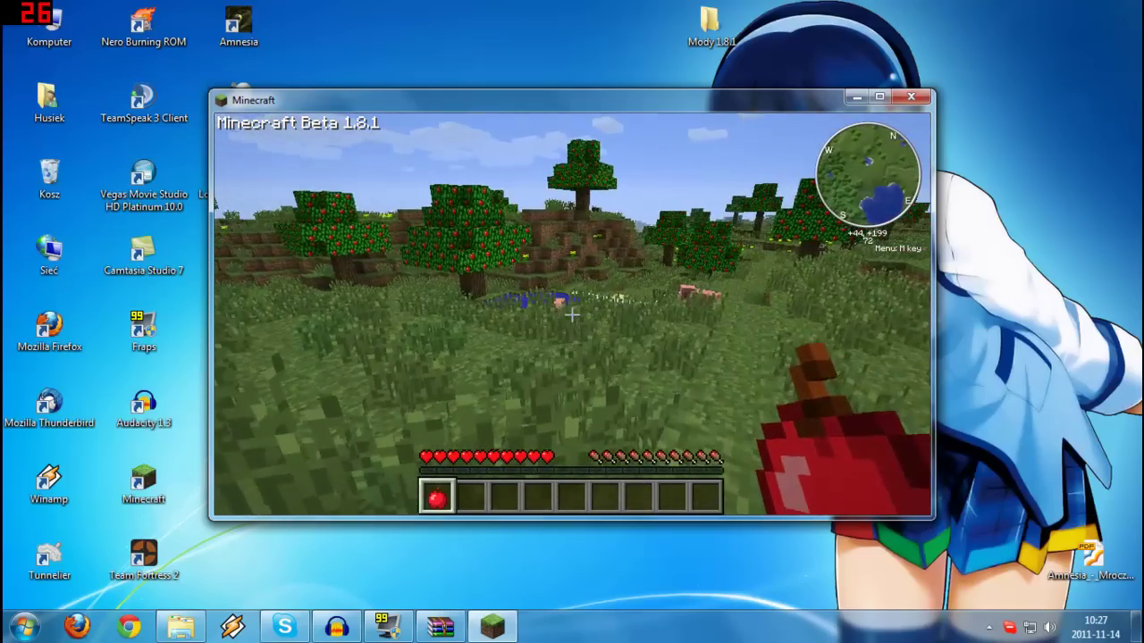
pyautogui.press('w')
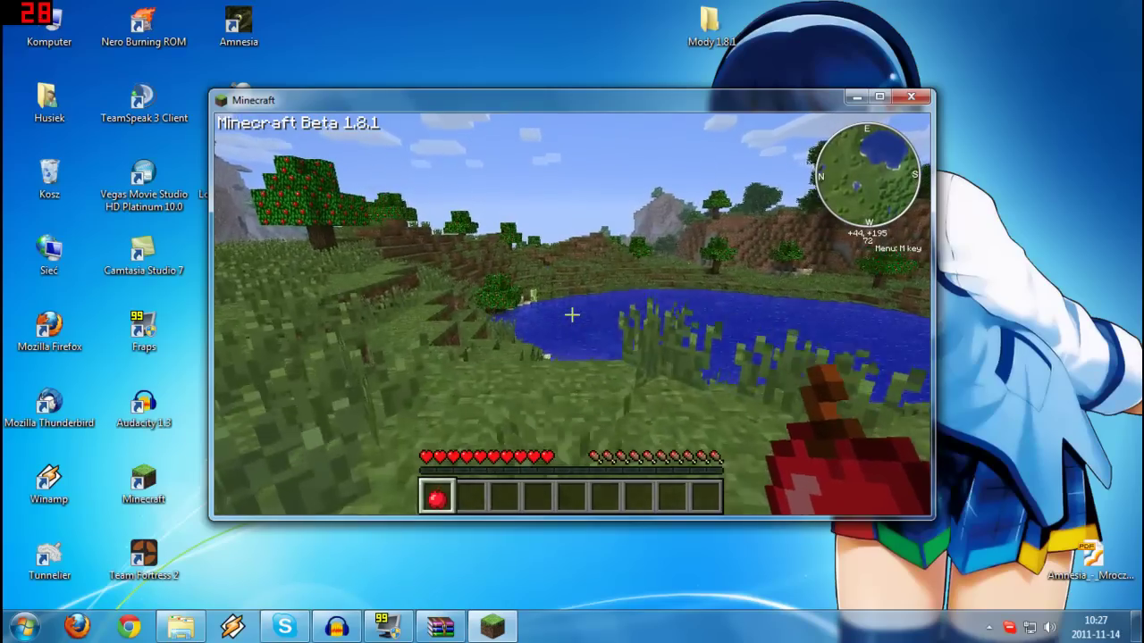
pyautogui.press('w')
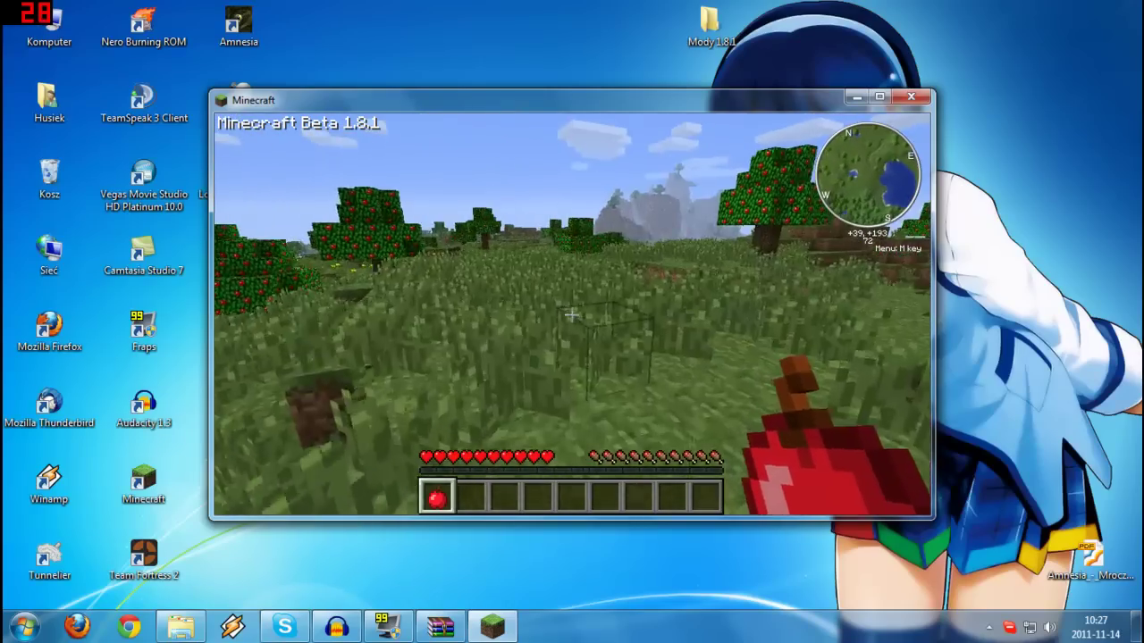
pyautogui.press('w')
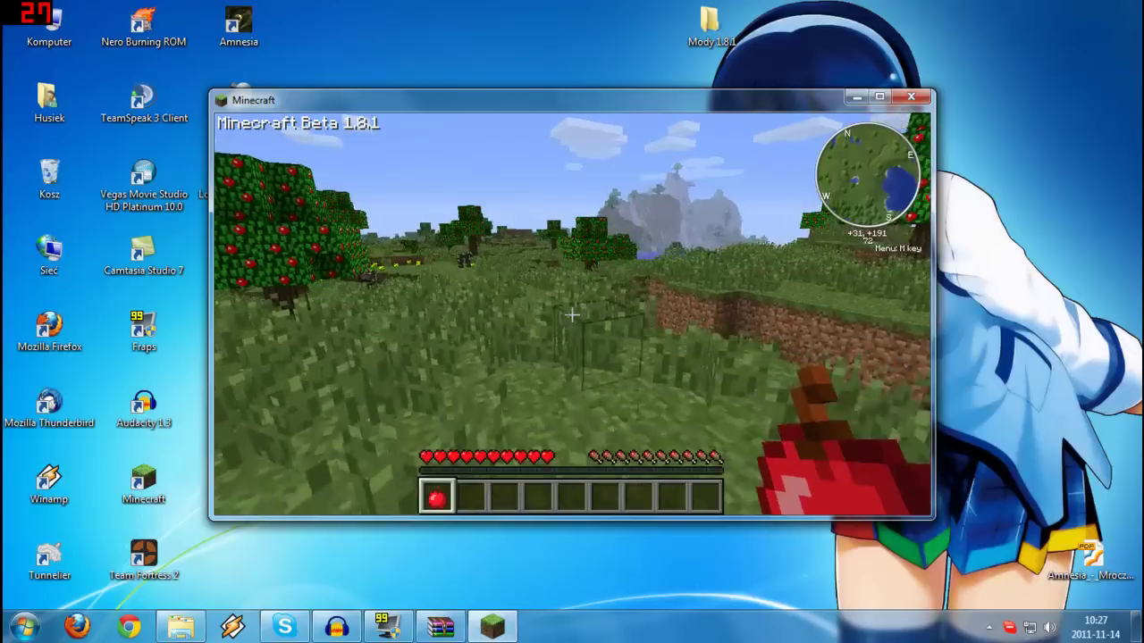
pyautogui.press('w')
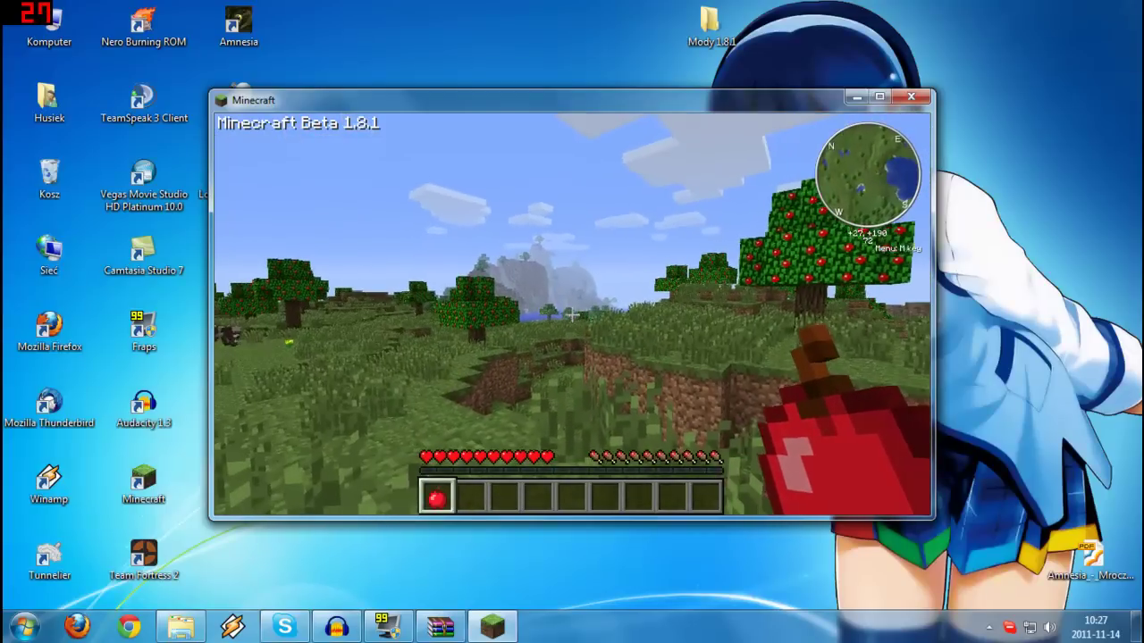
# List the spawnable creatures with the Single Player Commands console and spawn a Scorpion.
pyautogui.press('t')
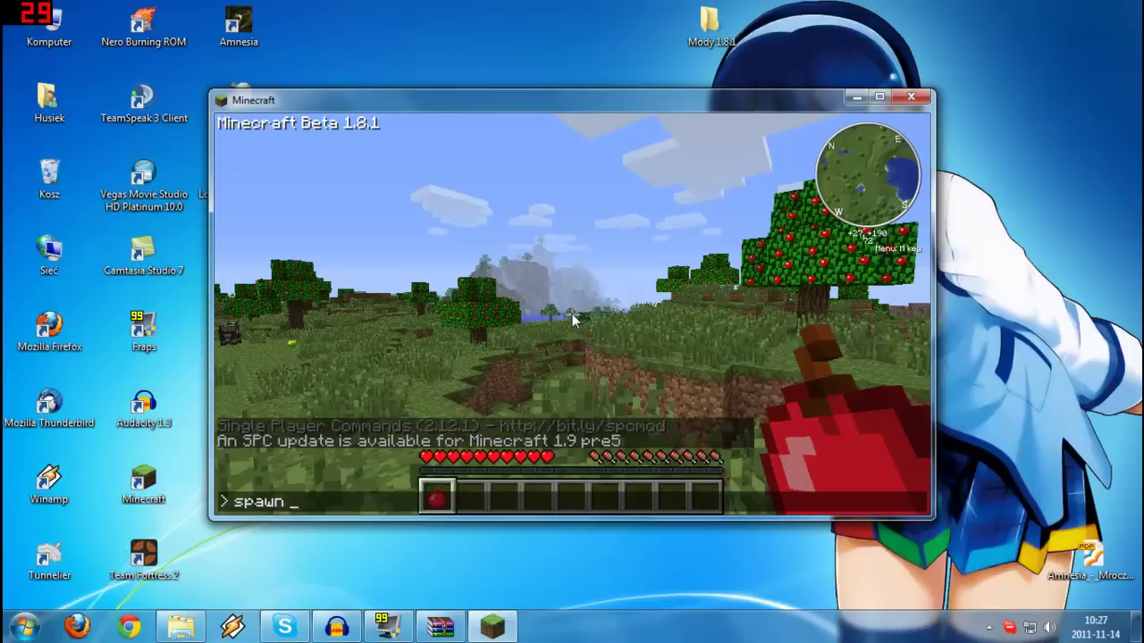
pyautogui.write('st')
pyautogui.press('Return')
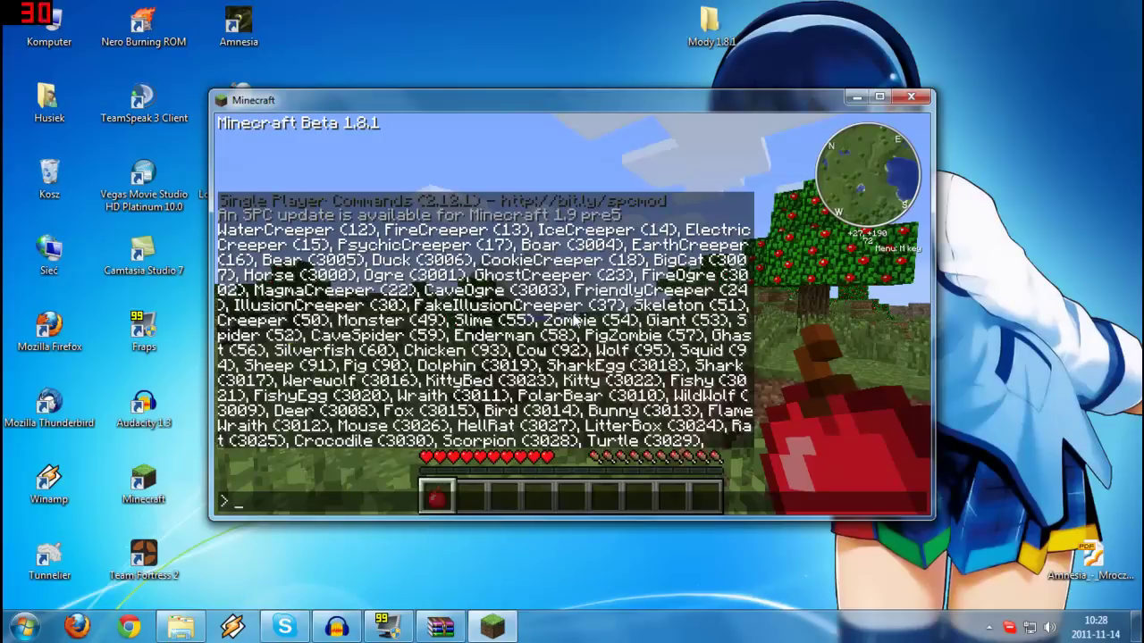
pyautogui.write('awn')
pyautogui.write('Scorpion')
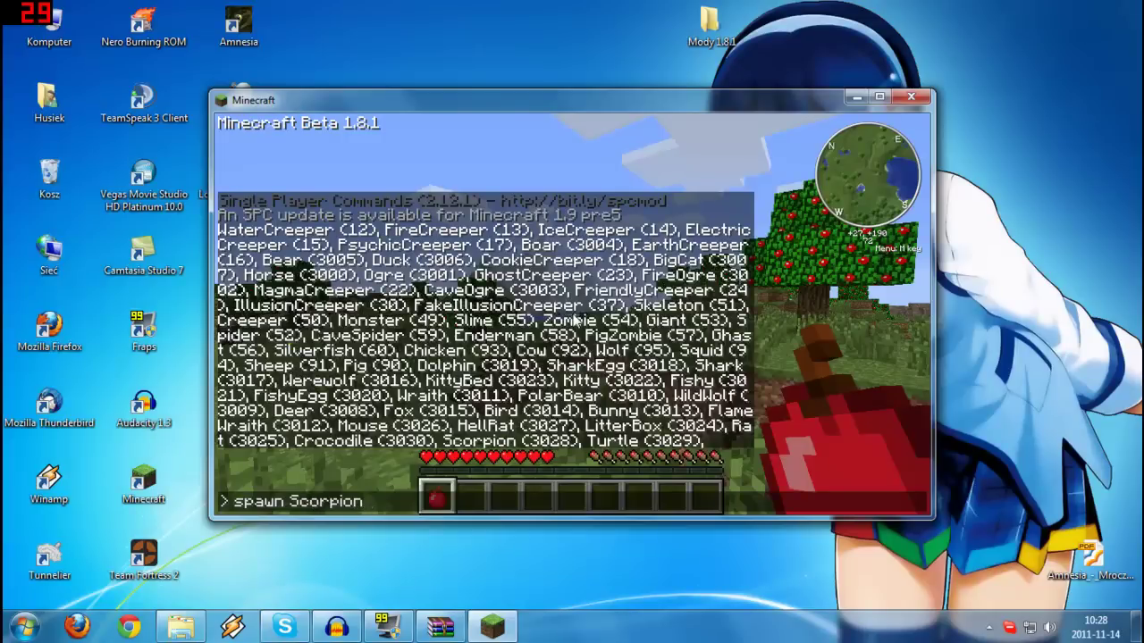
pyautogui.press('Return')
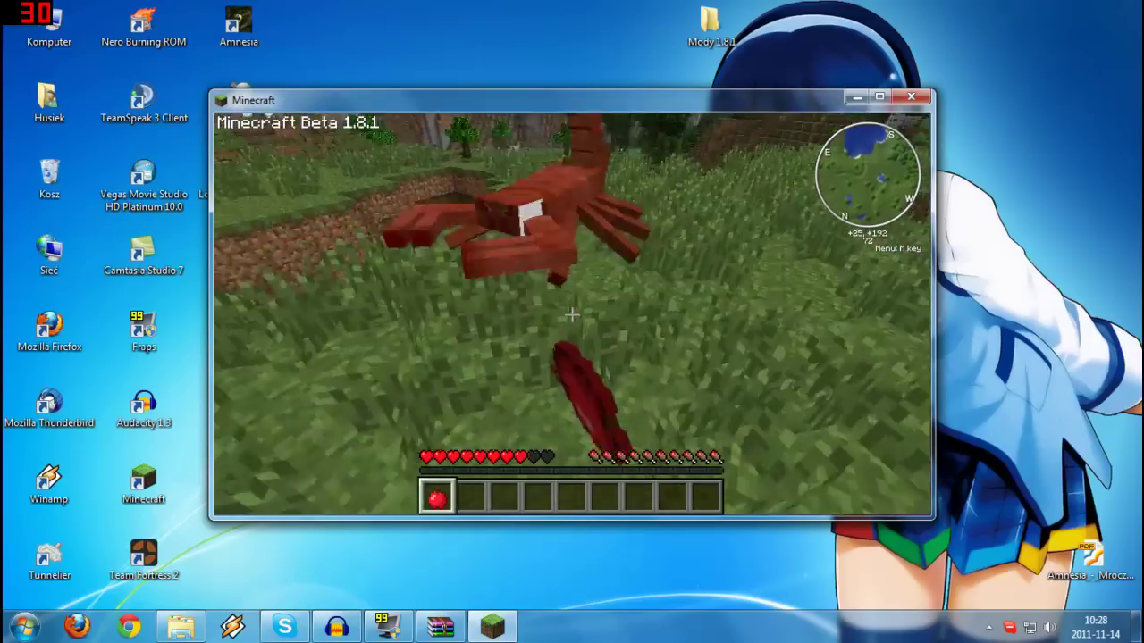
# Fight the scorpions among the grass and dirt ledges using the held apple.
pyautogui.click(572, 315)
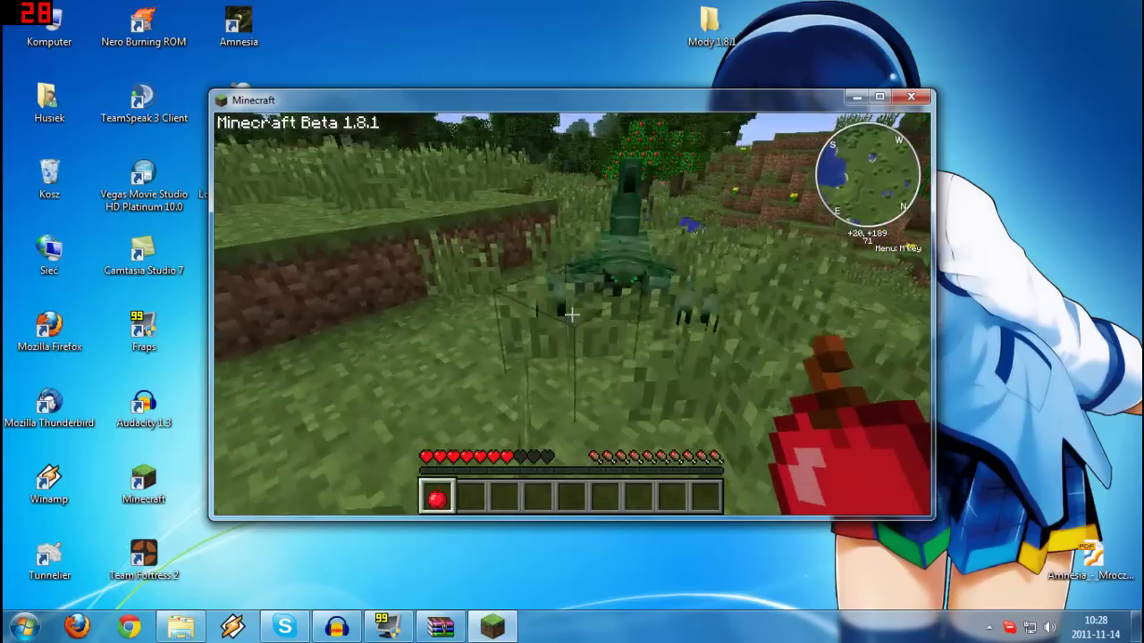
pyautogui.click(572, 315)
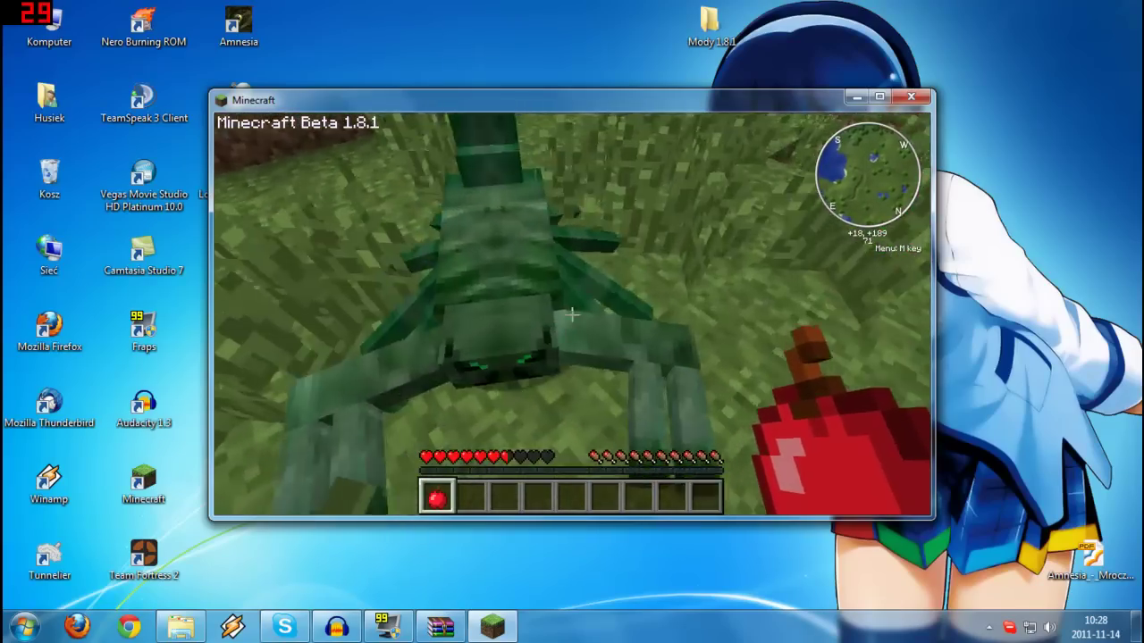
pyautogui.click(571, 315)
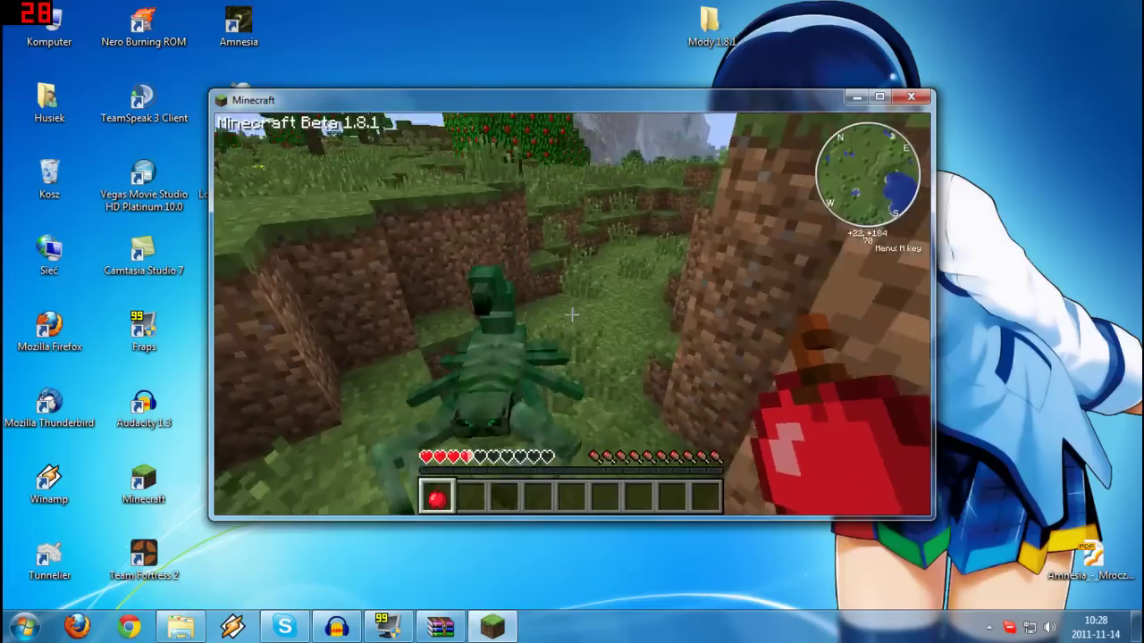
pyautogui.click(572, 315)
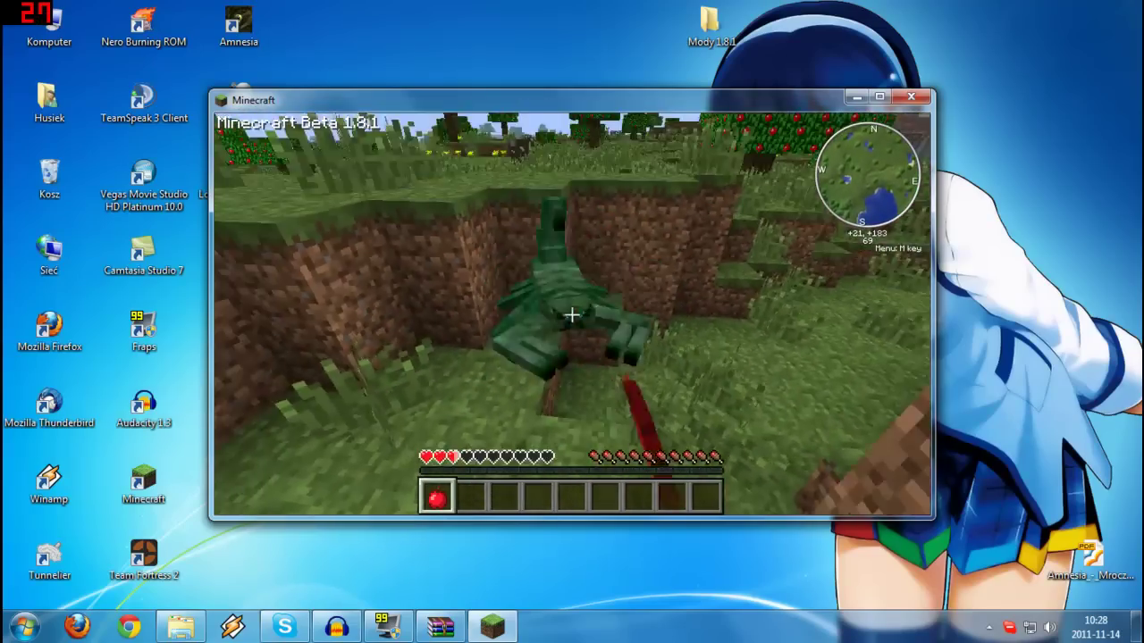
pyautogui.click(572, 315)
pyautogui.click(572, 315)
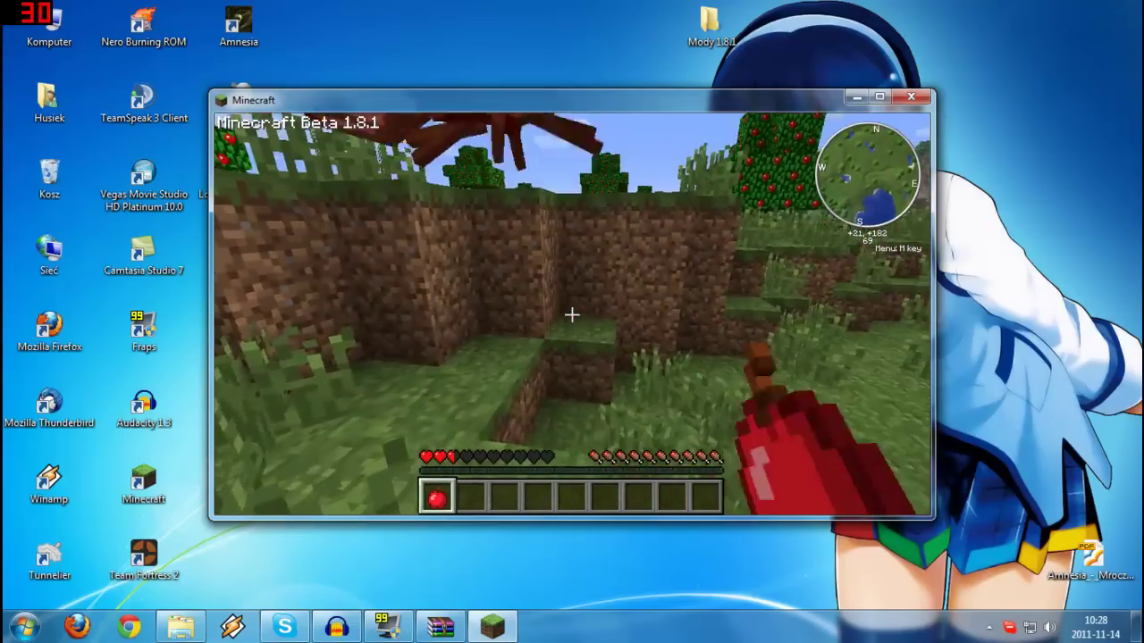
pyautogui.click(572, 314)
# Leave the dirt hollow and explore the flower meadow and apple trees on foot for more mod creatures.
pyautogui.press('w')
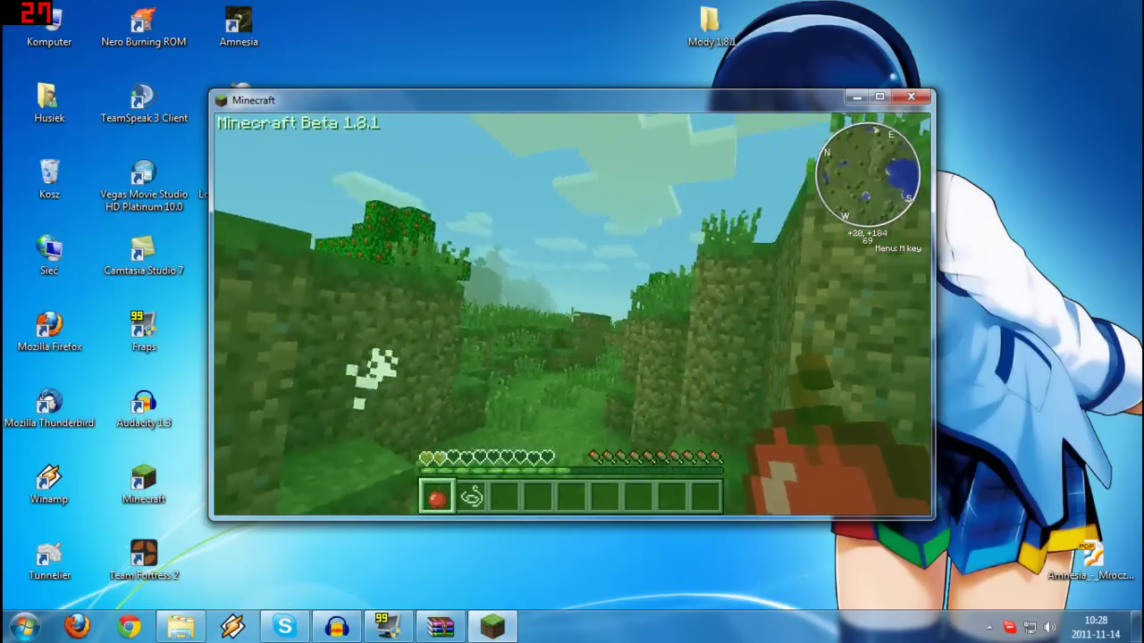
pyautogui.press('w')
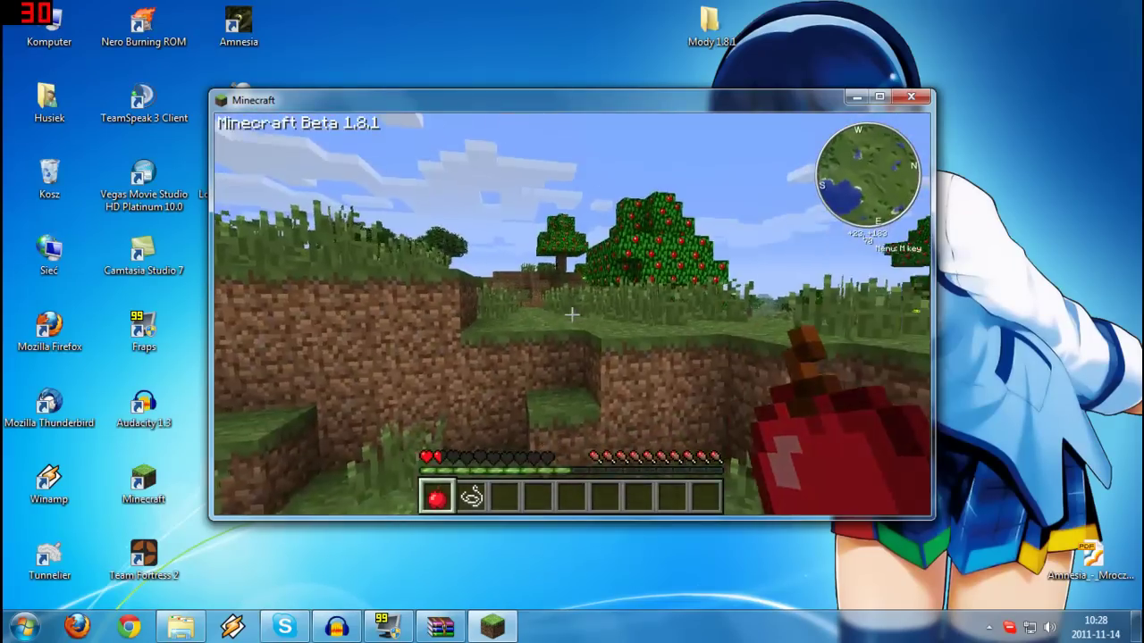
pyautogui.press('w')
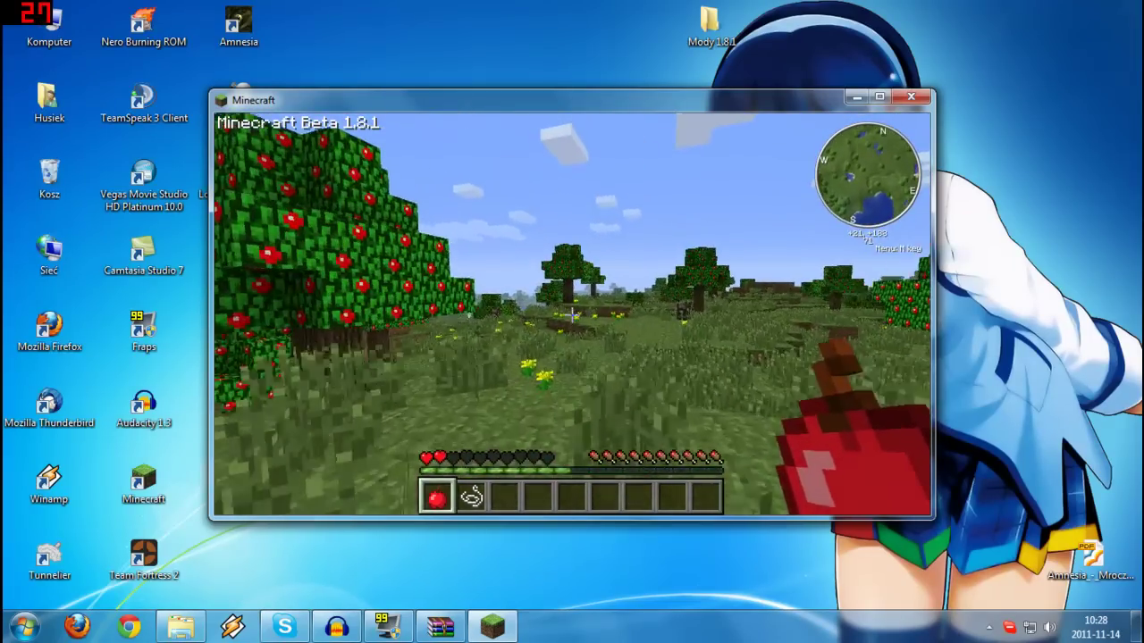
pyautogui.press('w')
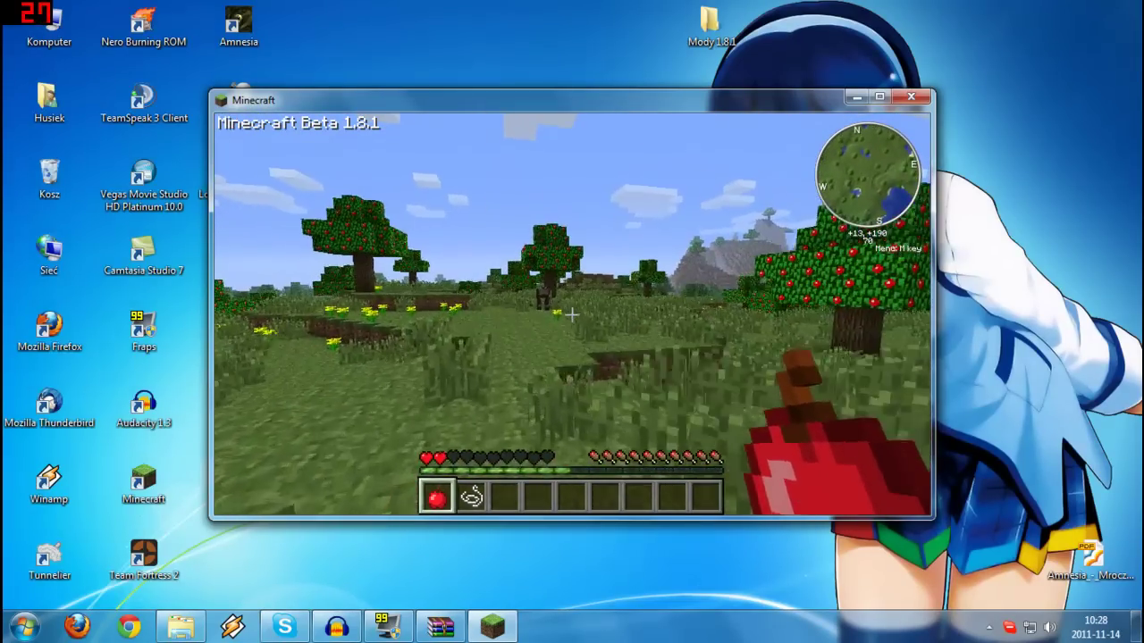
pyautogui.press('w')
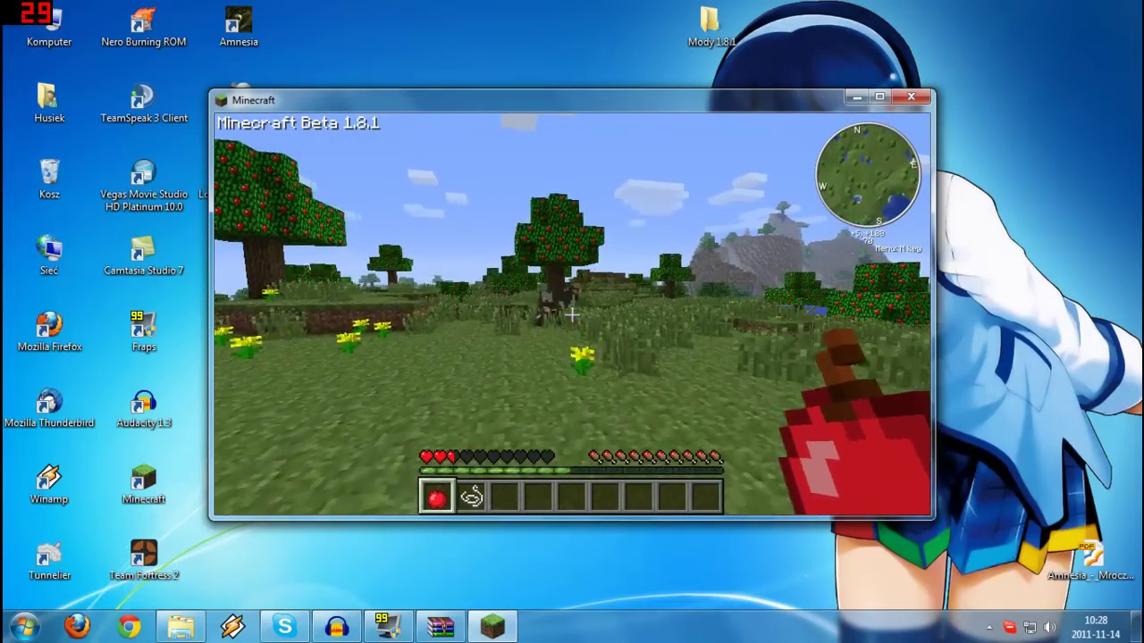
pyautogui.press('w')
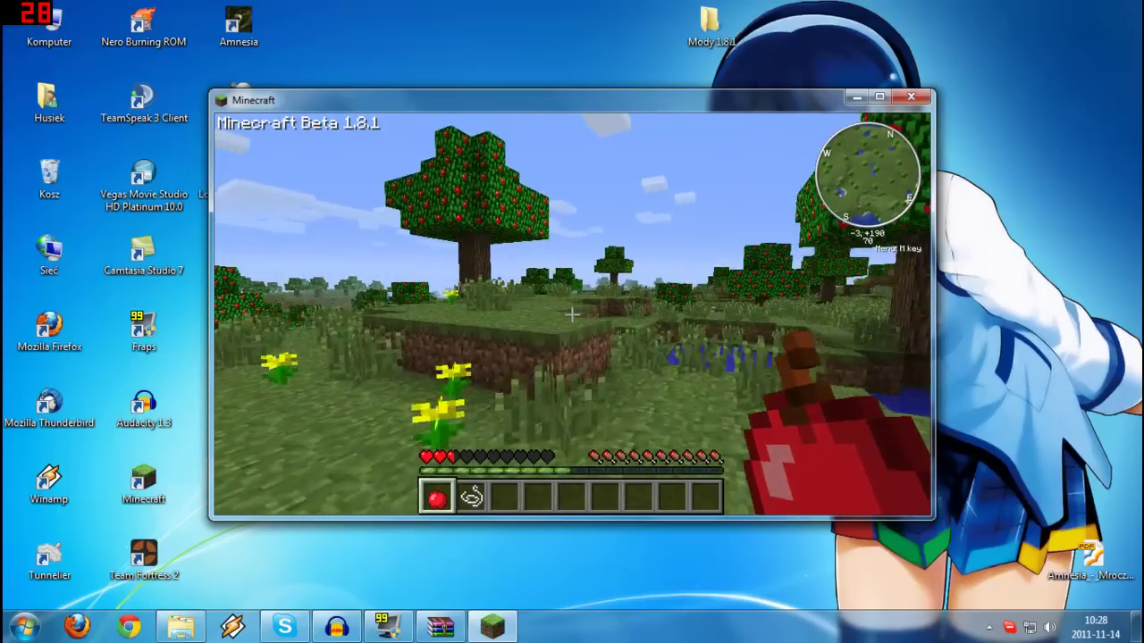
pyautogui.press('w')
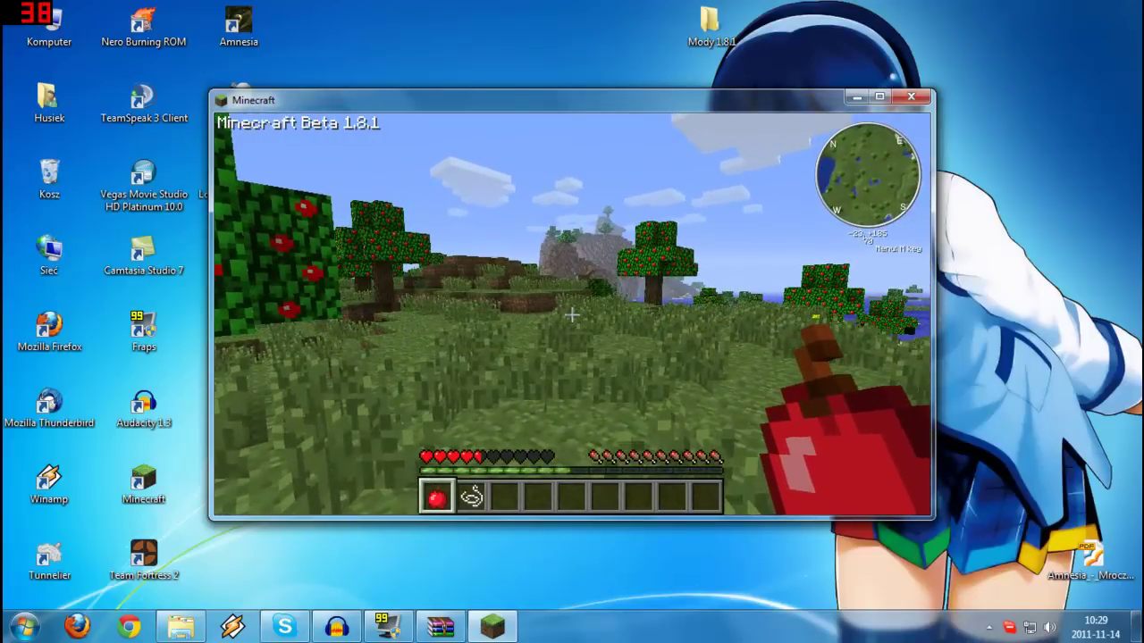
pyautogui.press('w')
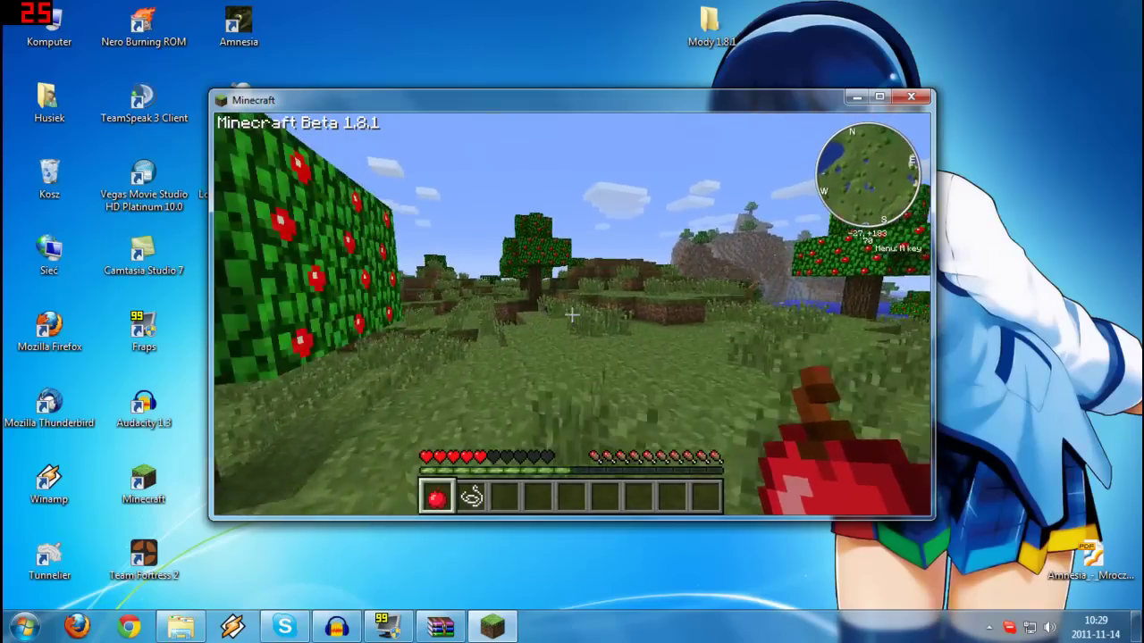
pyautogui.press('w')
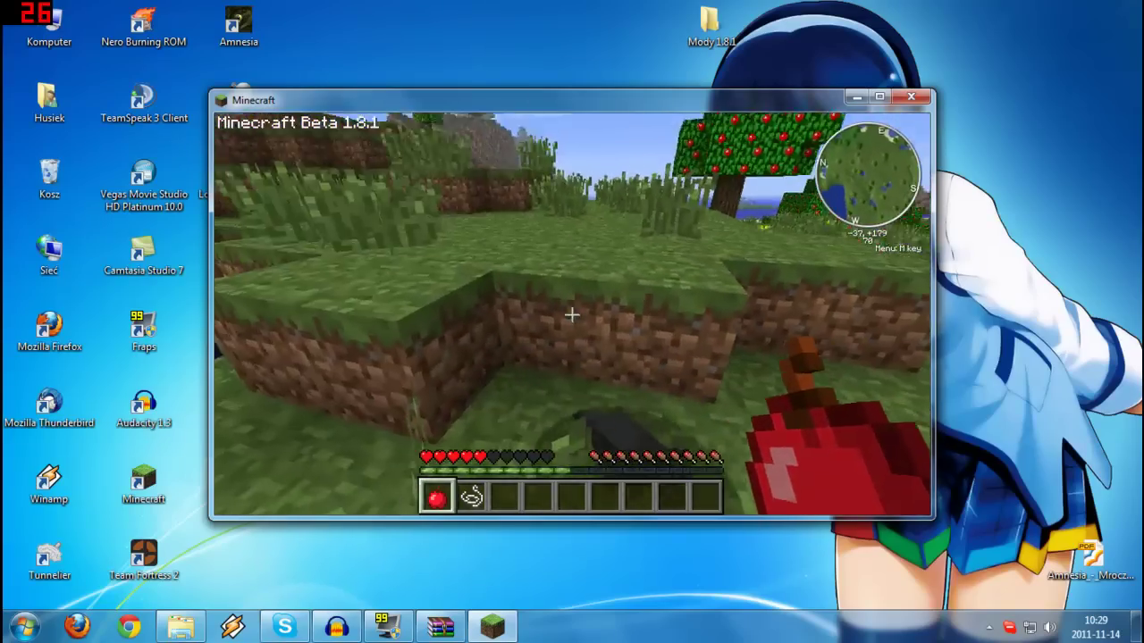
pyautogui.press('w')
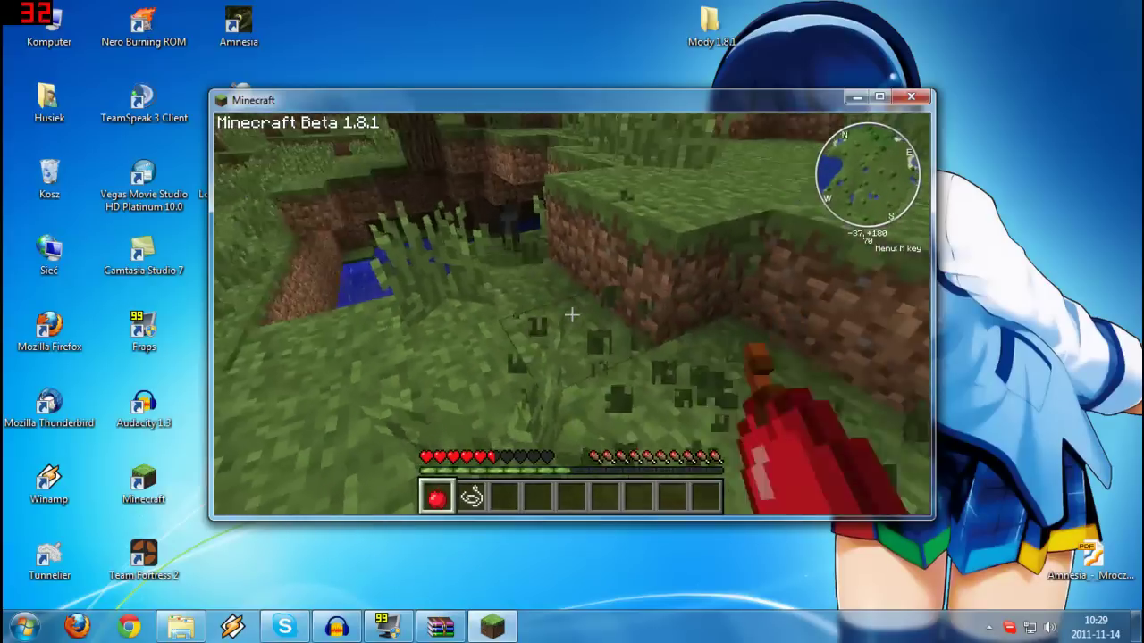
pyautogui.press('w')
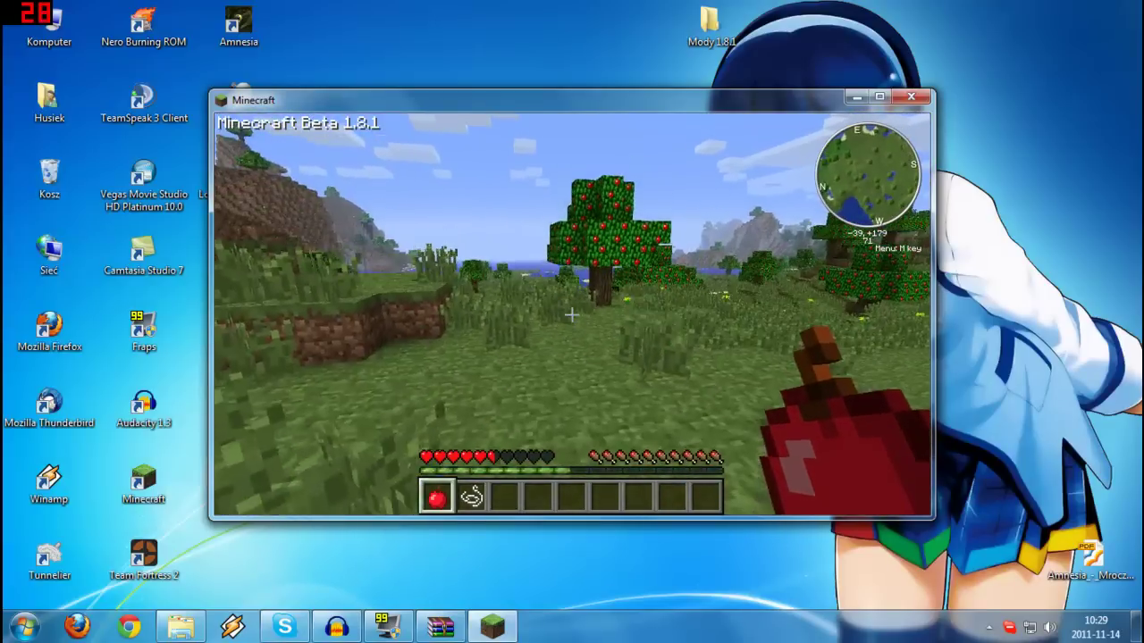
pyautogui.press('w')
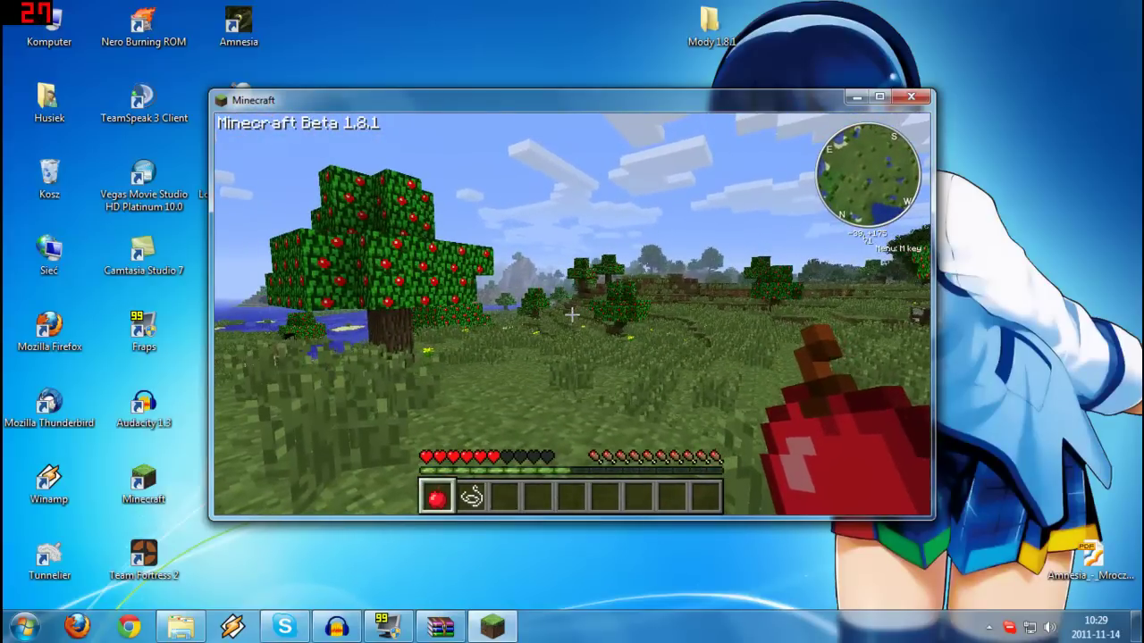
# Save and quit the world to the title screen, and close Minecraft and the open WinRAR window.
pyautogui.moveTo(572, 314)
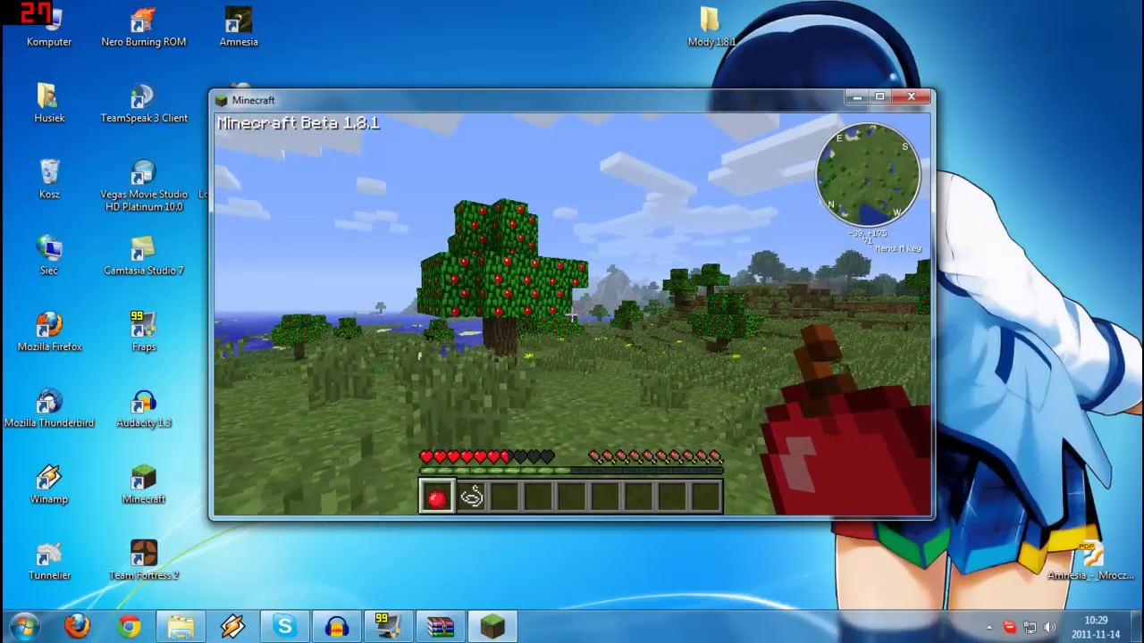
pyautogui.press('Escape')
pyautogui.click(579, 401)
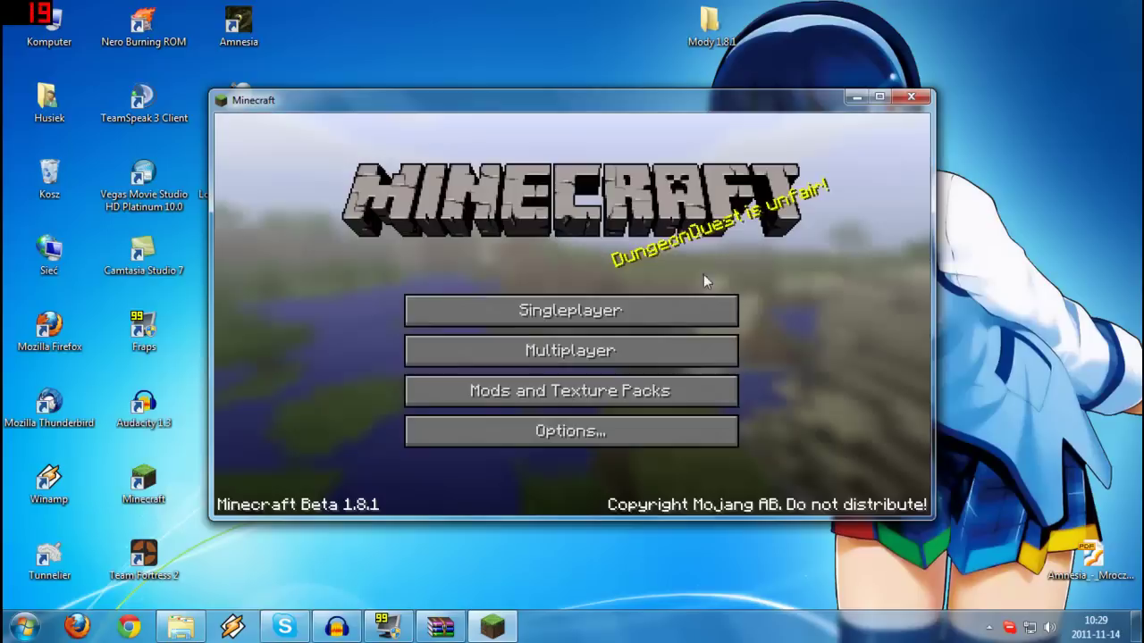
pyautogui.click(909, 98)
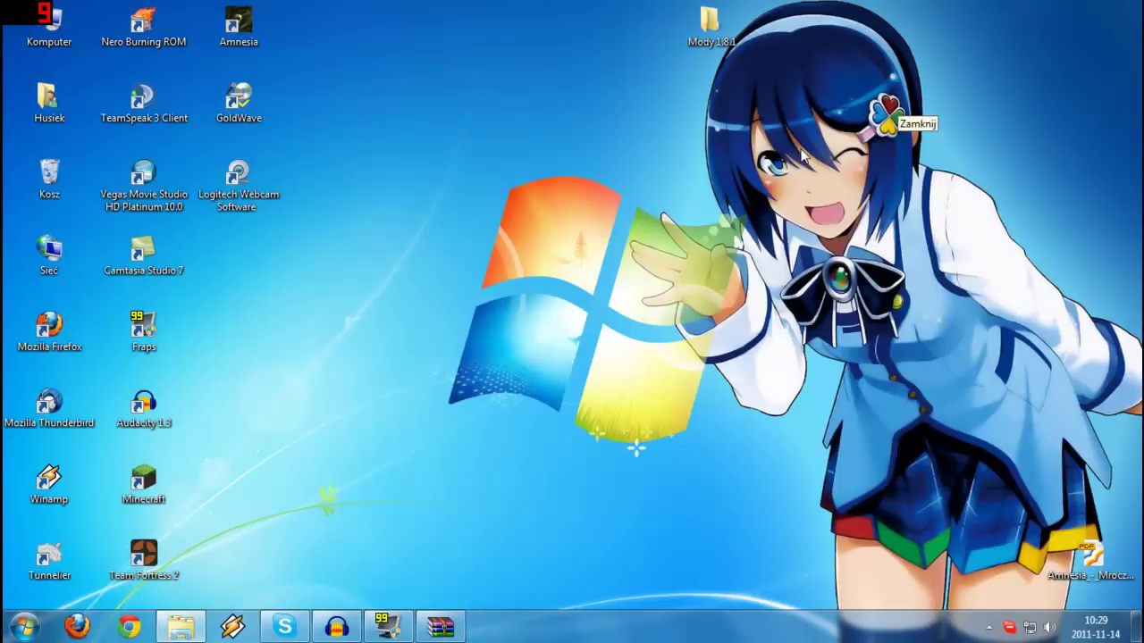
pyautogui.click(440, 627)
pyautogui.click(640, 60)
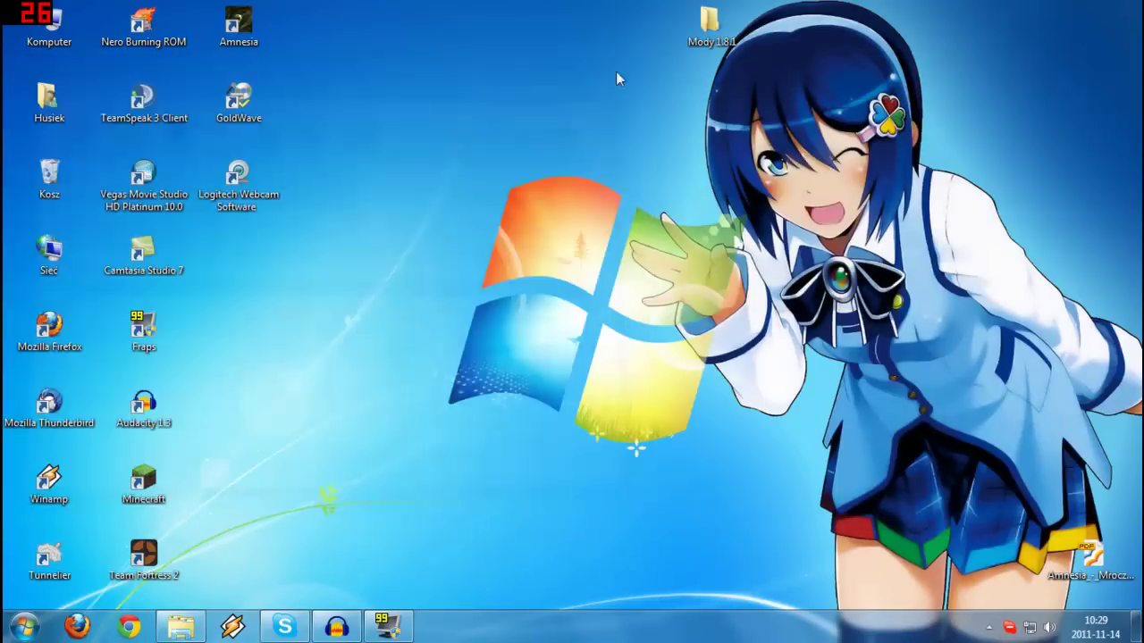